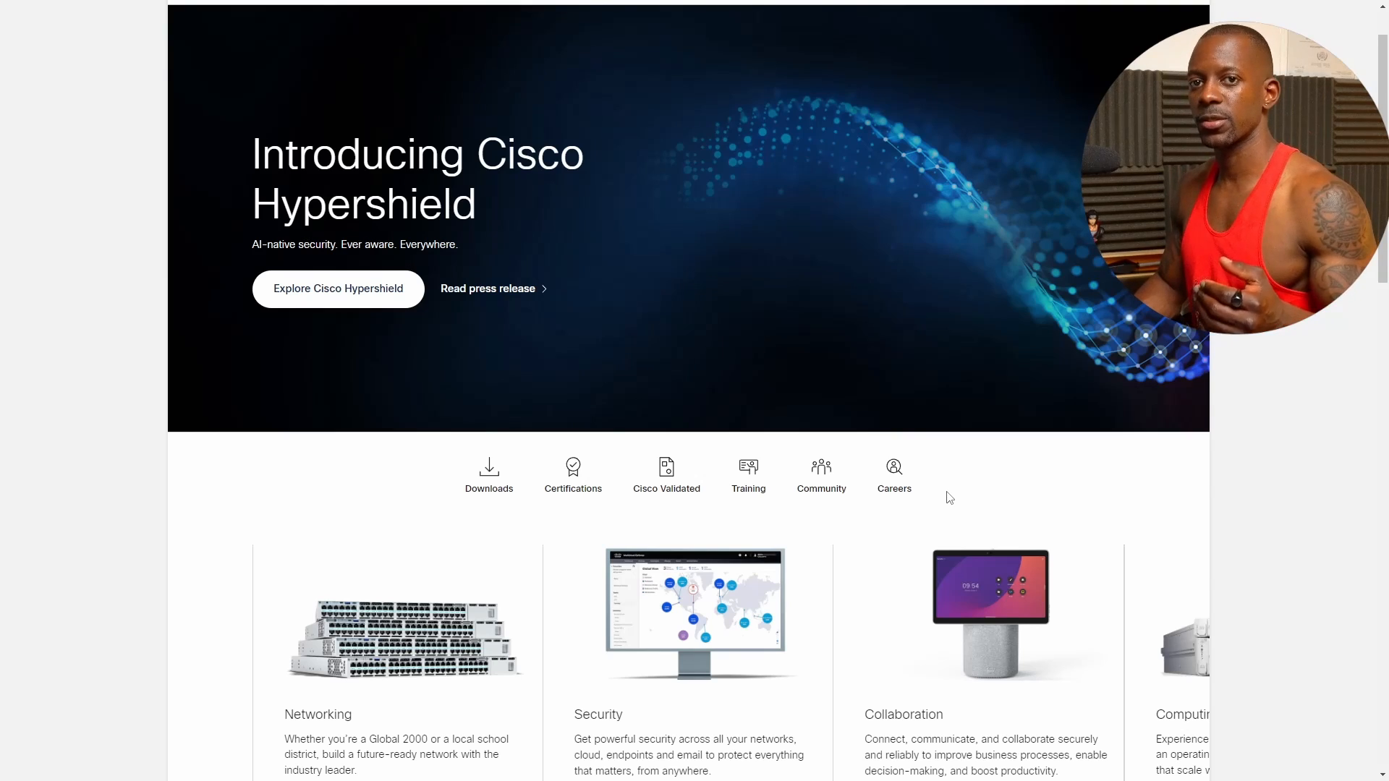
Search Cisco Software Download for 'threat' and choose Secure Firewall Threat Defense Virtual
mouse_move(1037, 555)
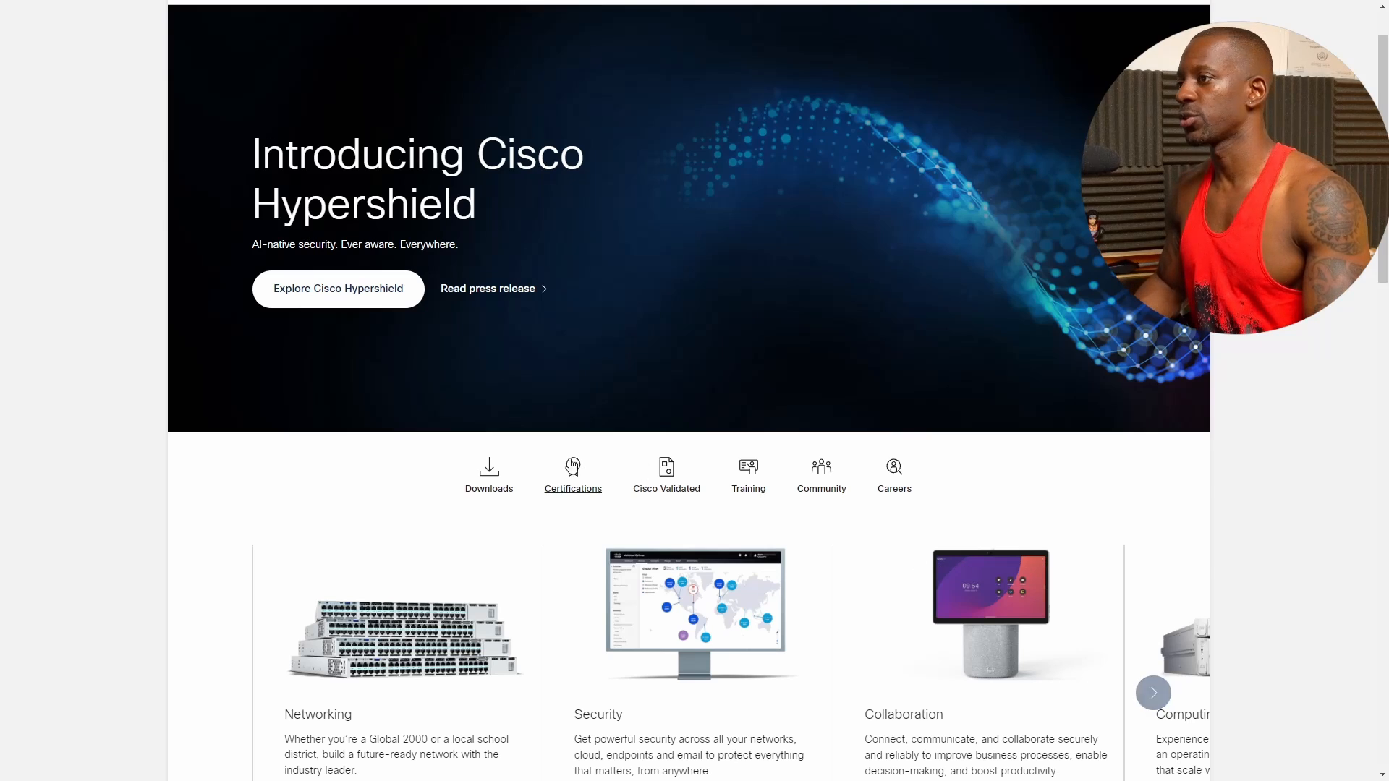
click(494, 470)
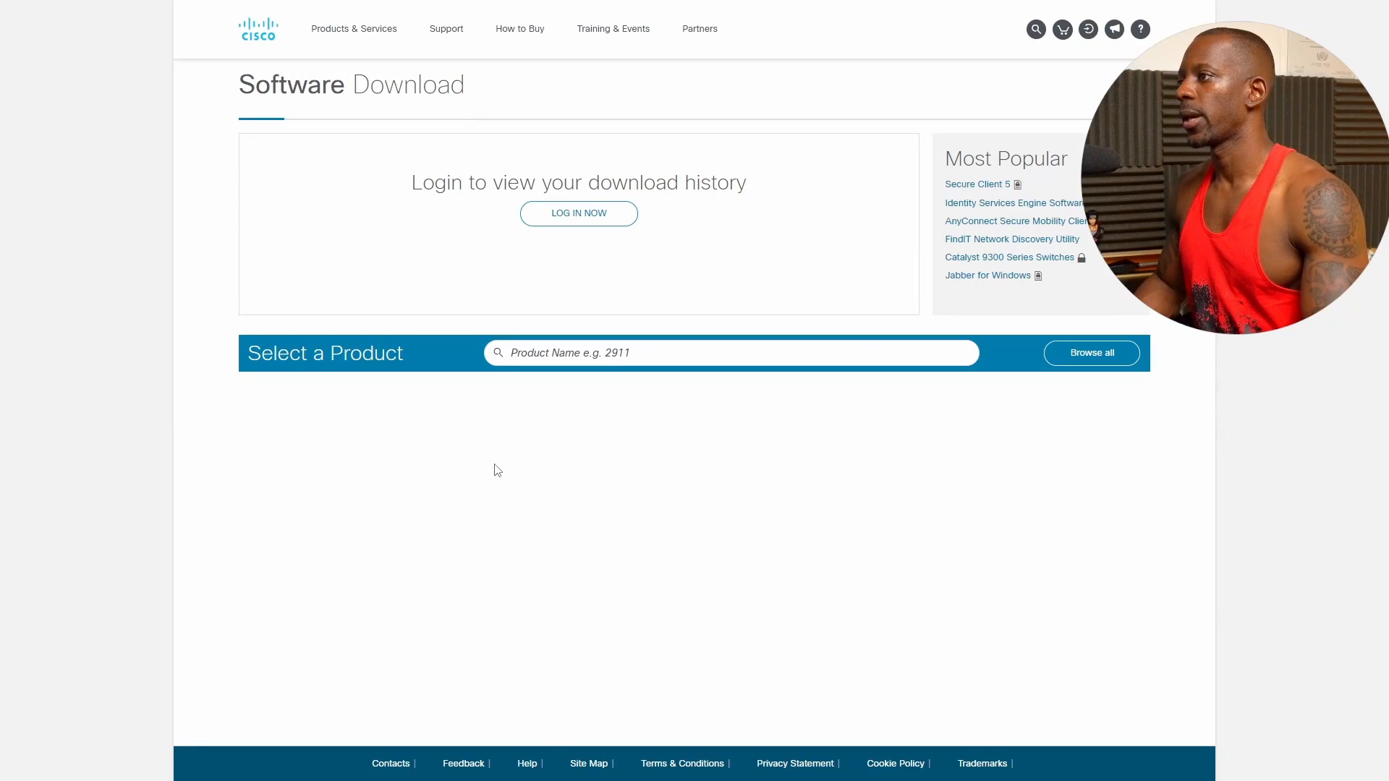
click(541, 353)
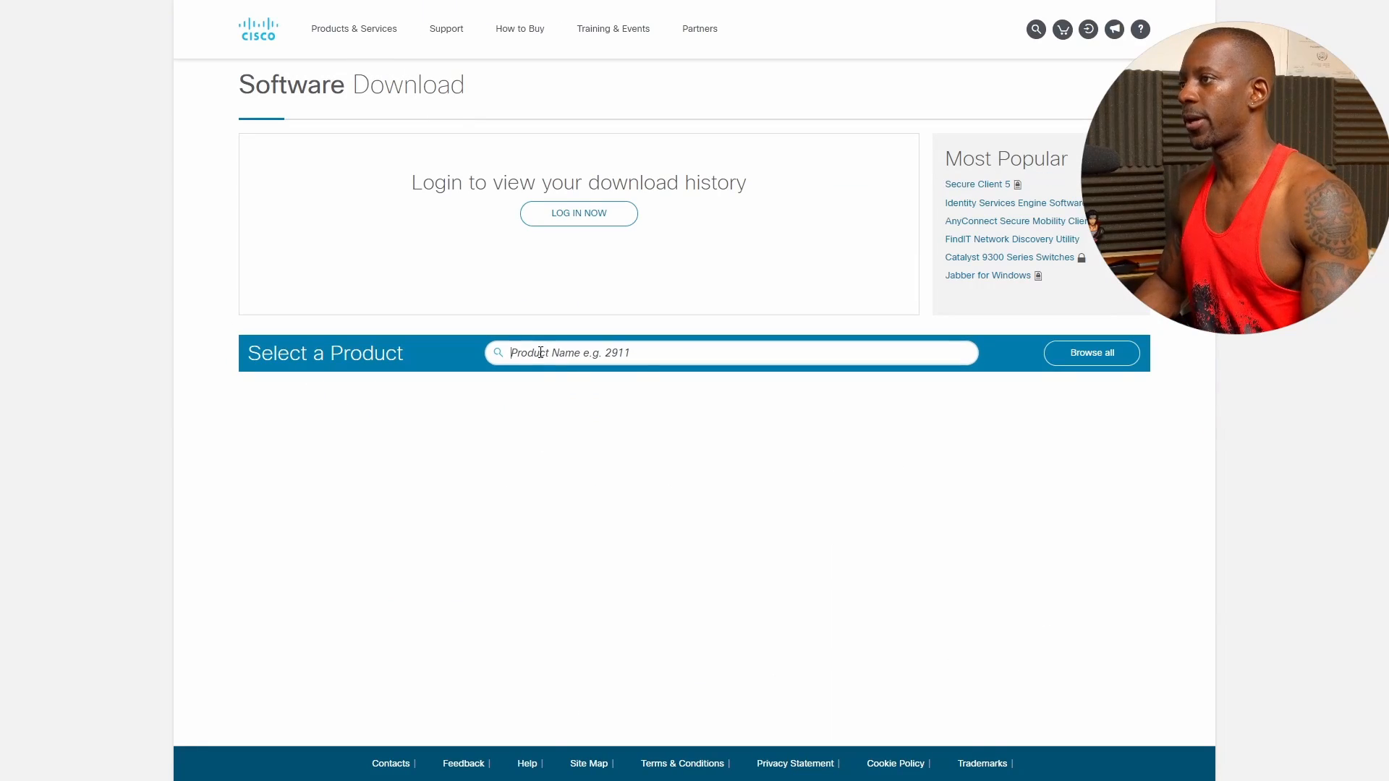
text(threat)
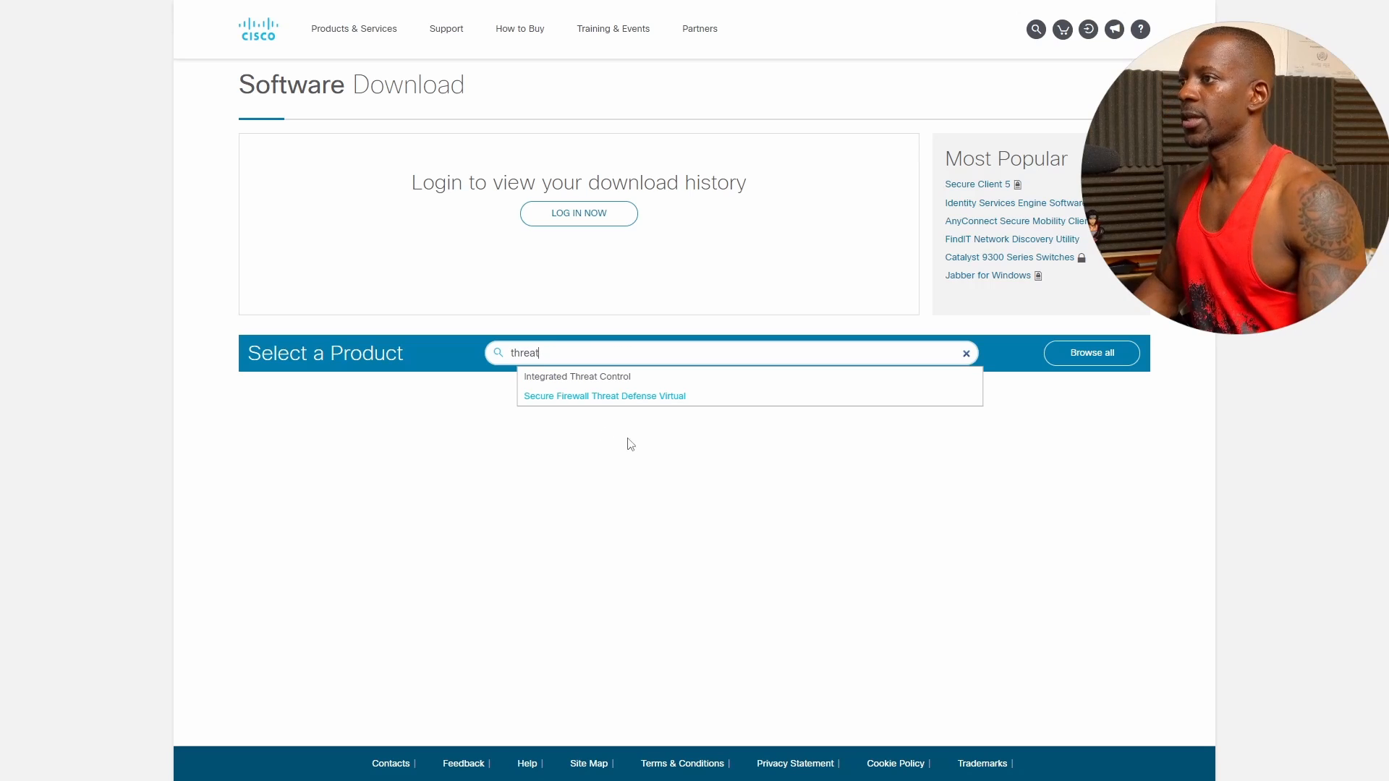
click(578, 397)
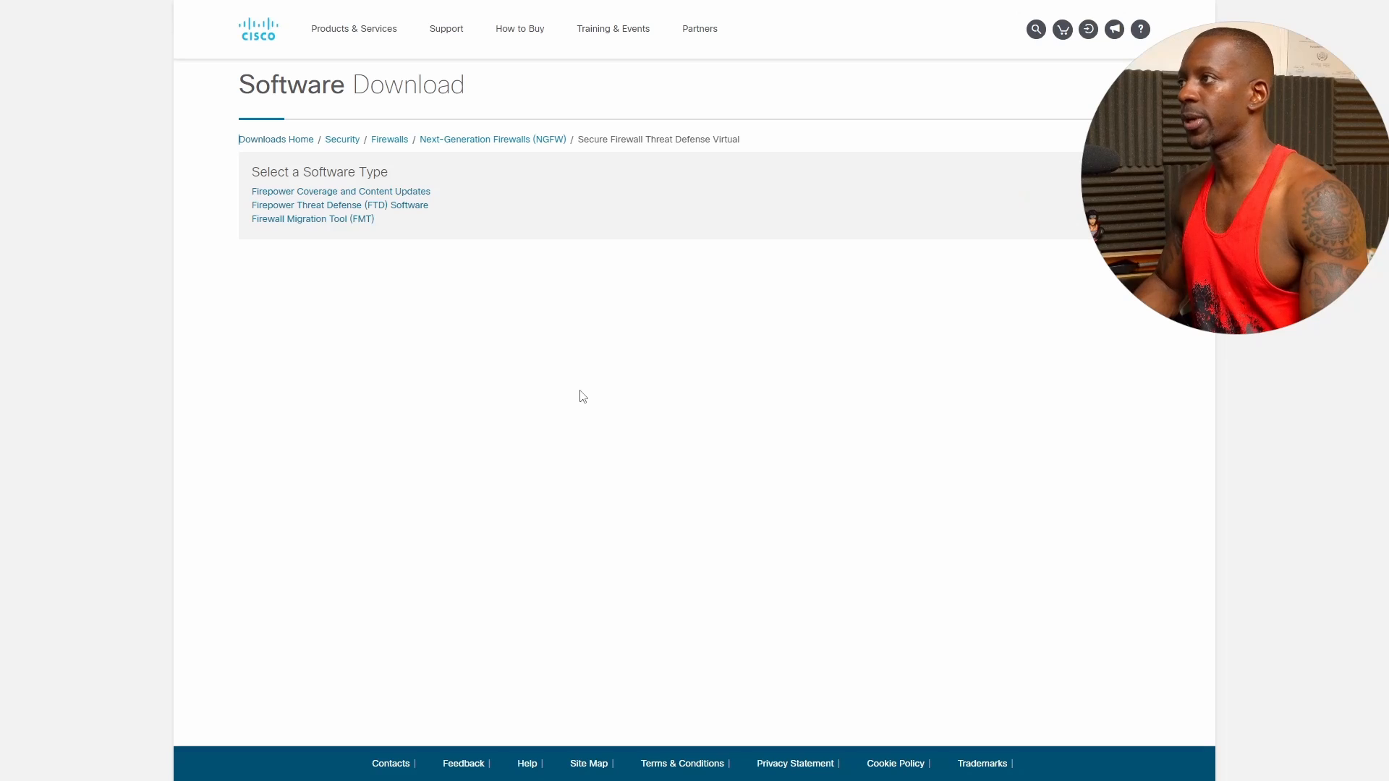
Show the Firepower Threat Defense 7.2.5 software files and locate the KVM qcow2 package
click(280, 208)
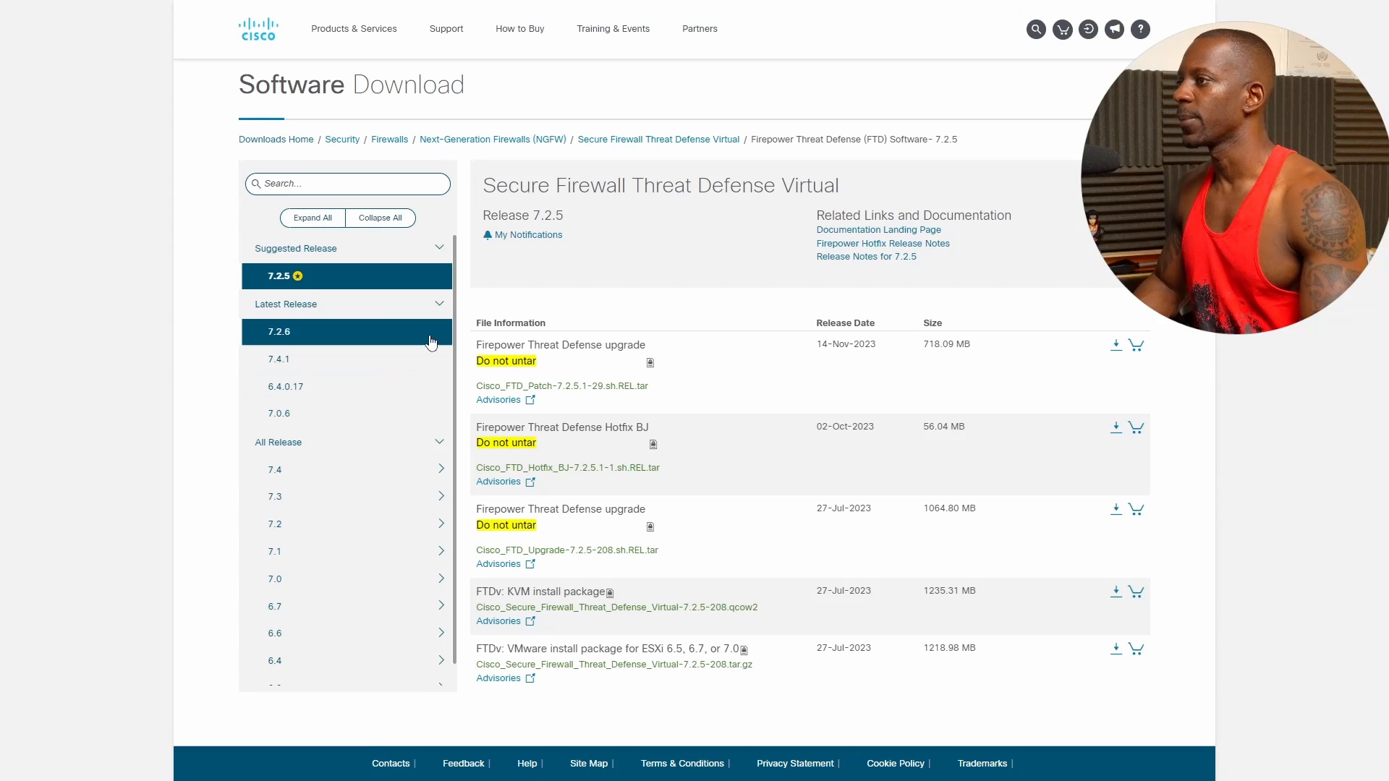
mouse_move(297, 276)
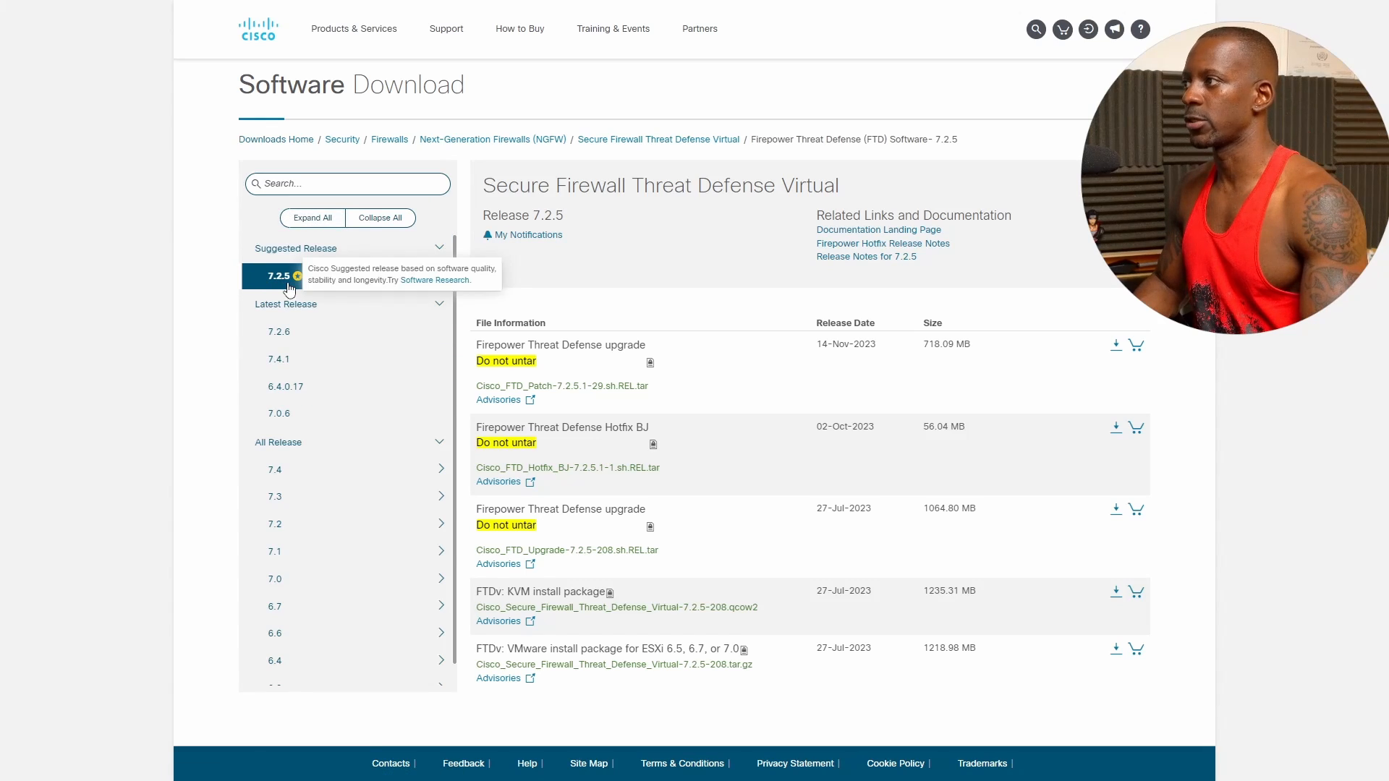
mouse_move(641, 518)
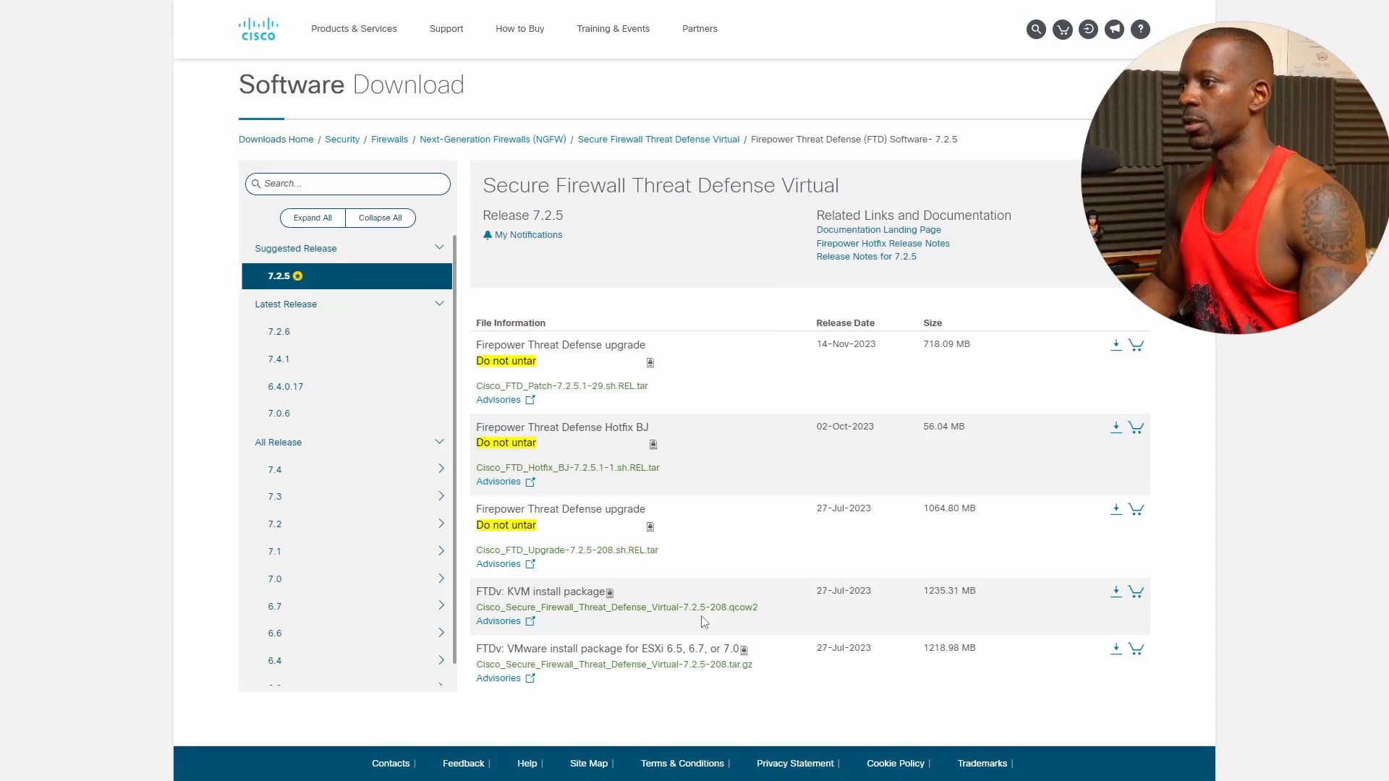
mouse_move(688, 615)
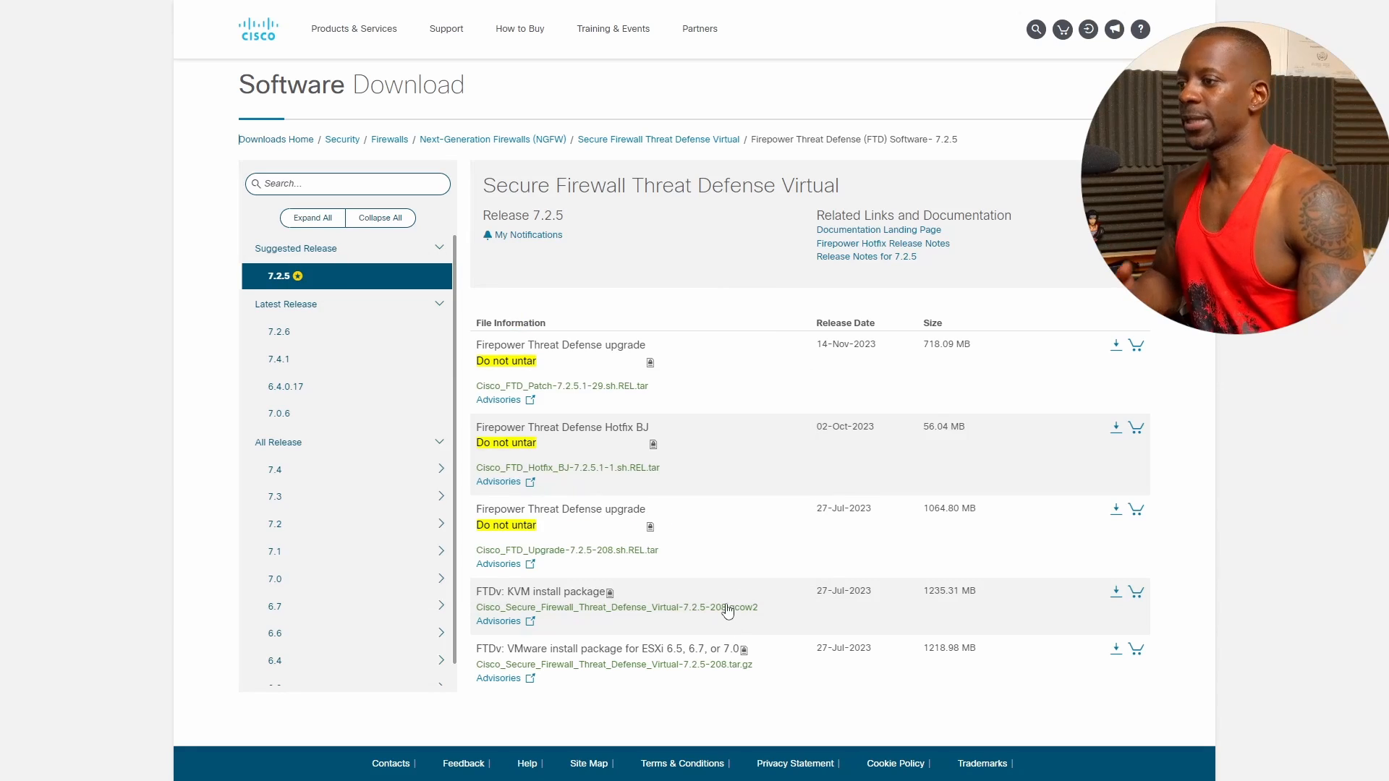
mouse_move(501, 615)
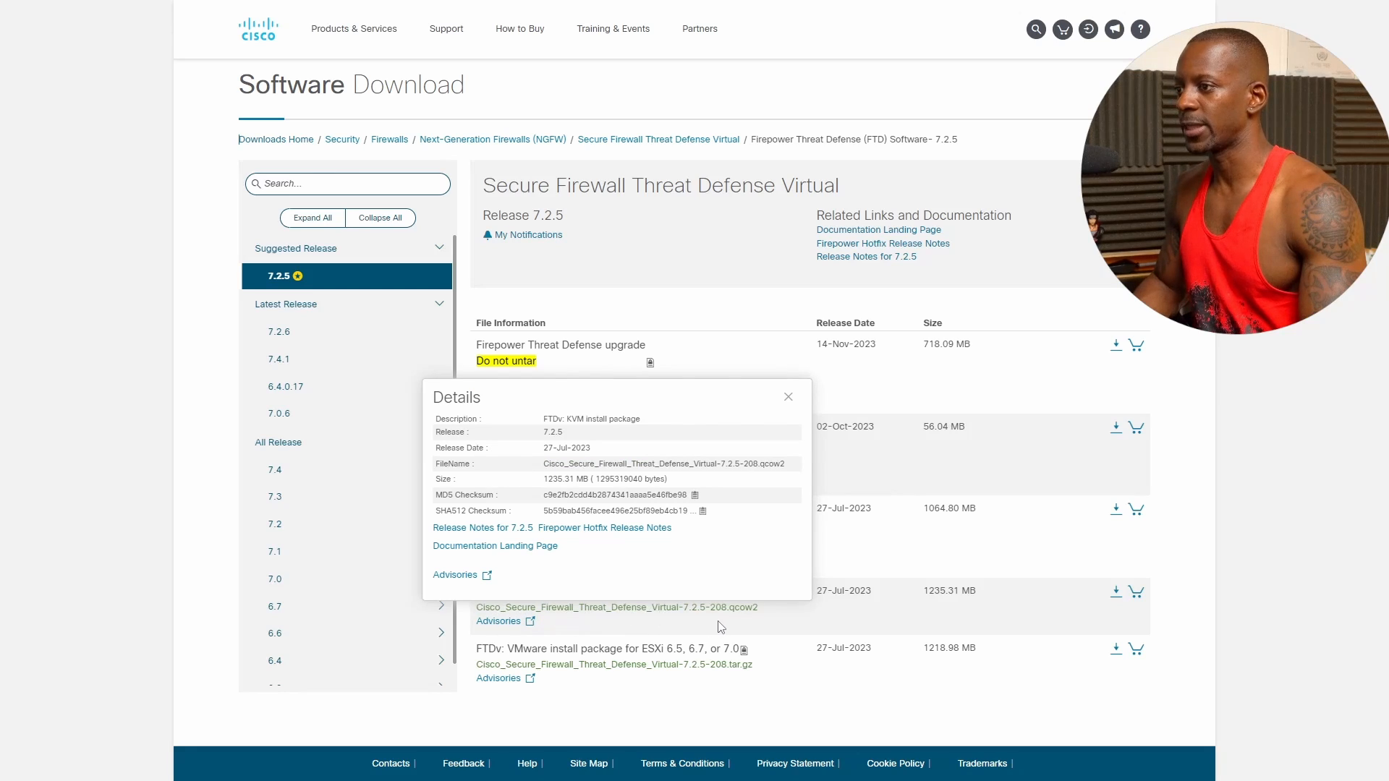
mouse_move(734, 619)
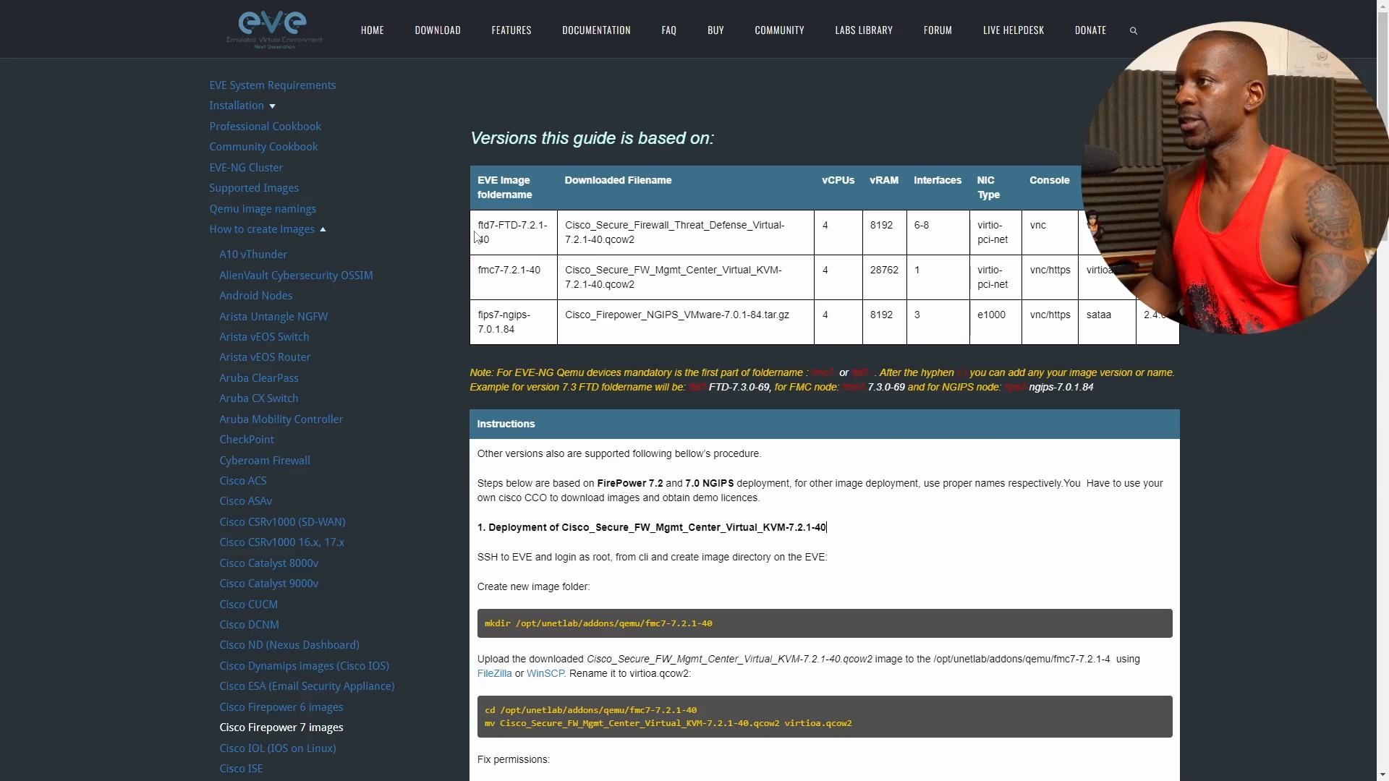
drag(477, 226, 510, 226)
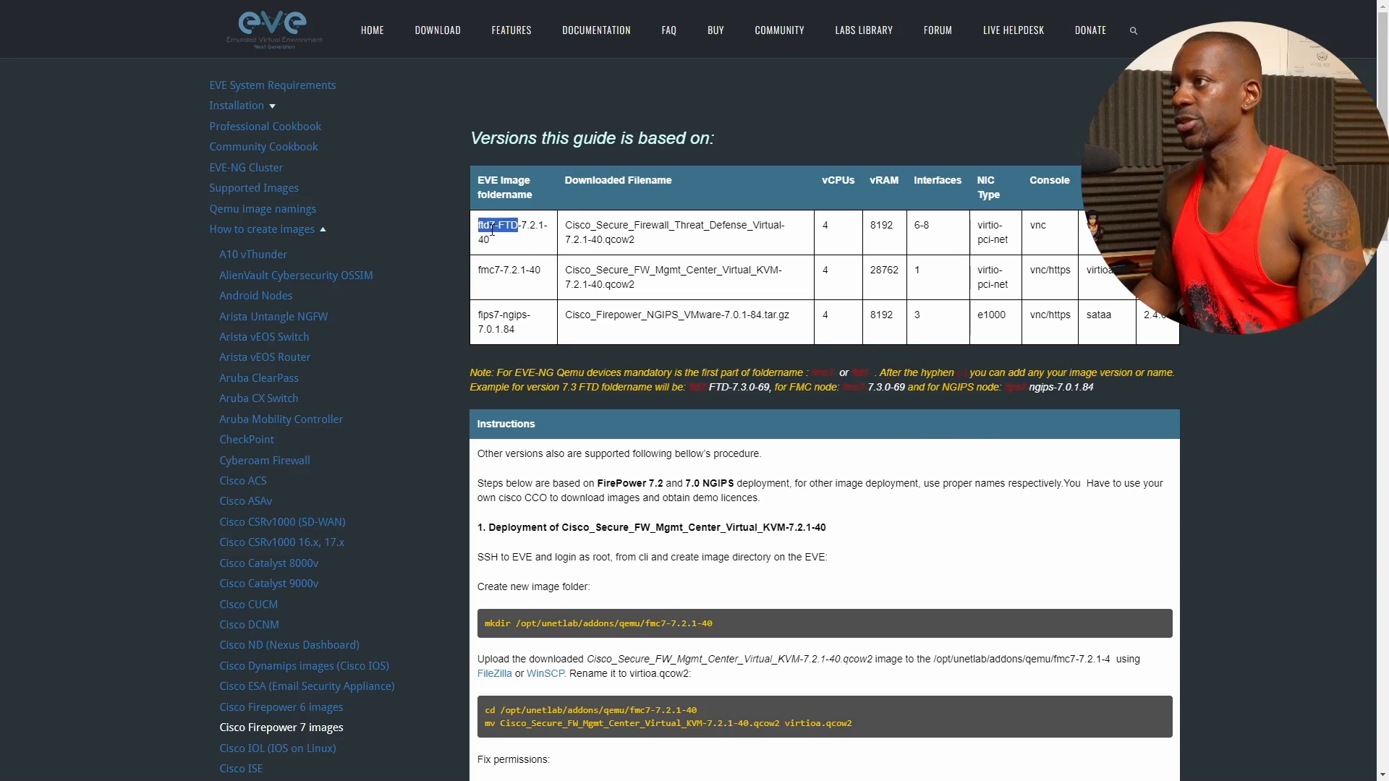
click(496, 229)
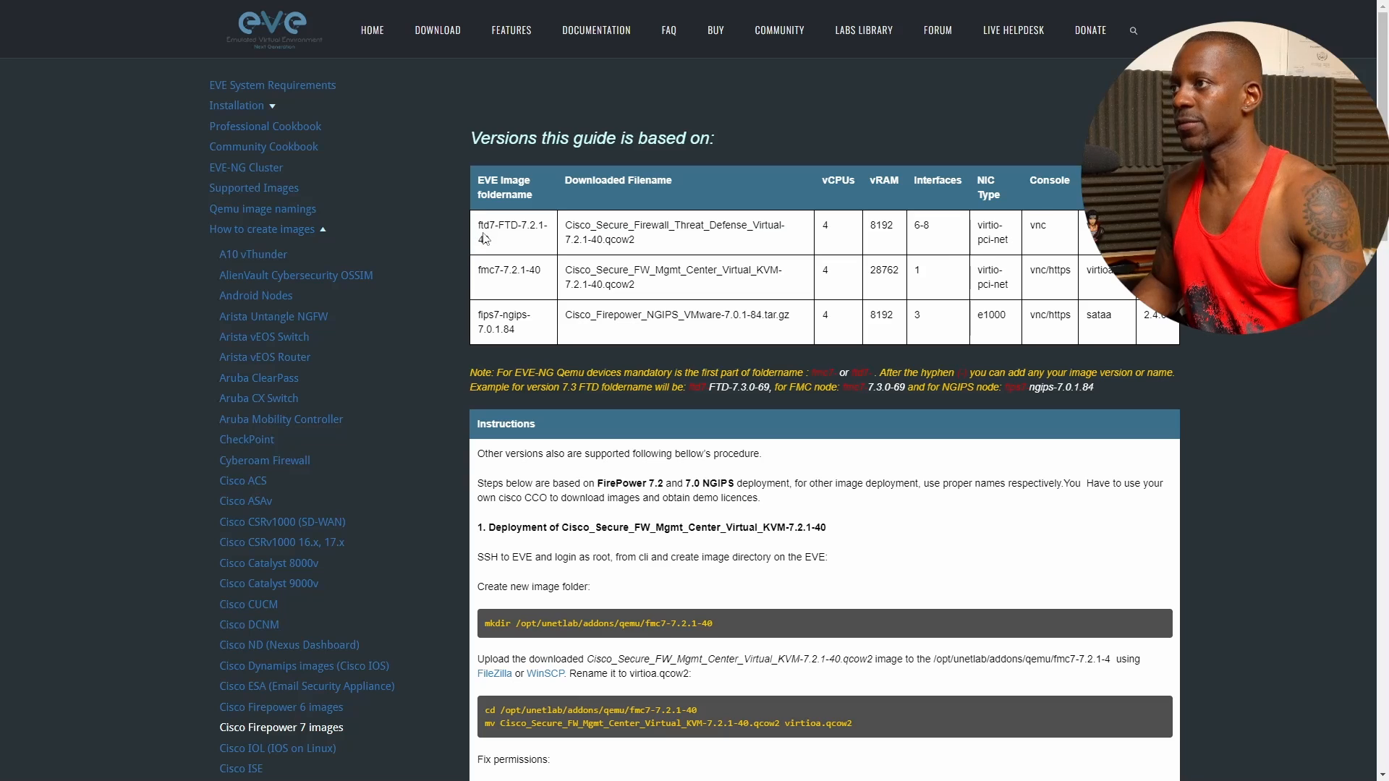
drag(635, 240, 571, 226)
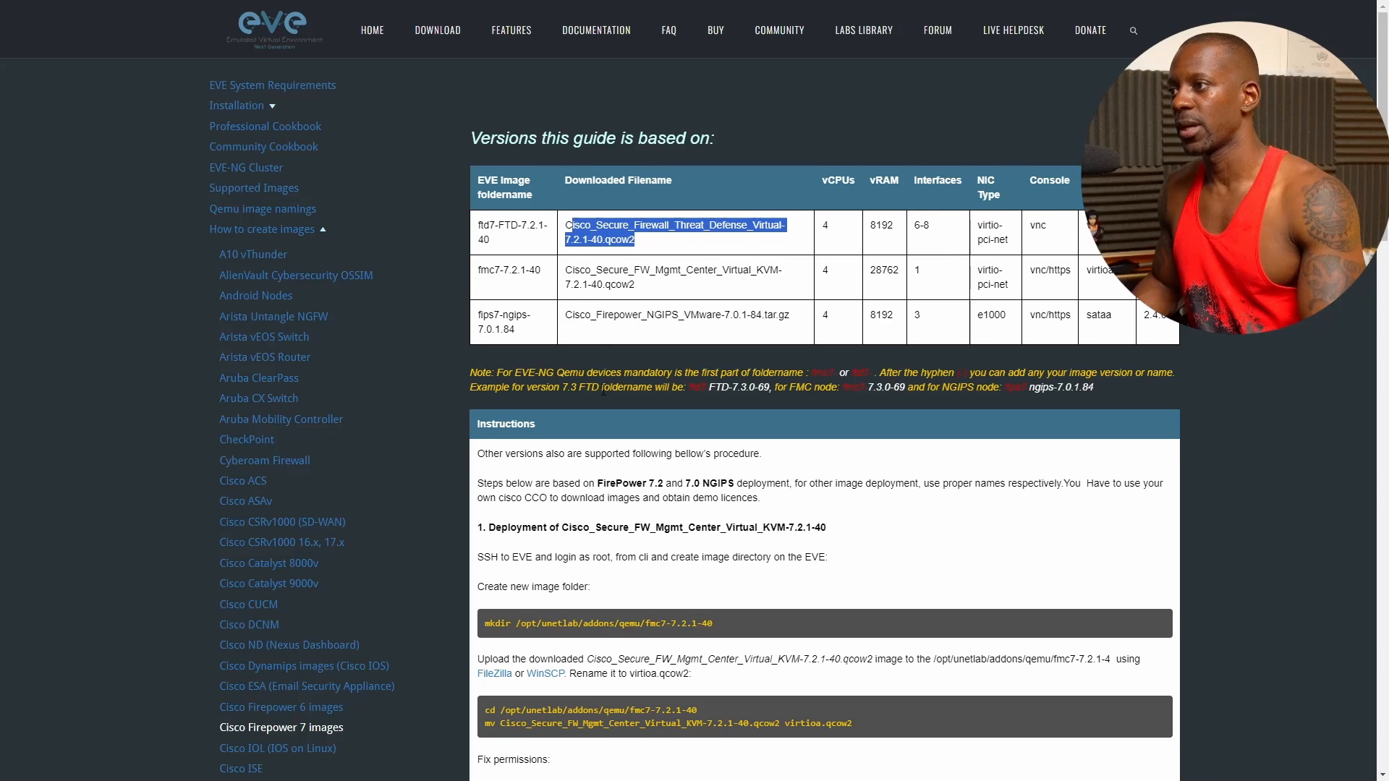
scroll(603, 390, down, 5)
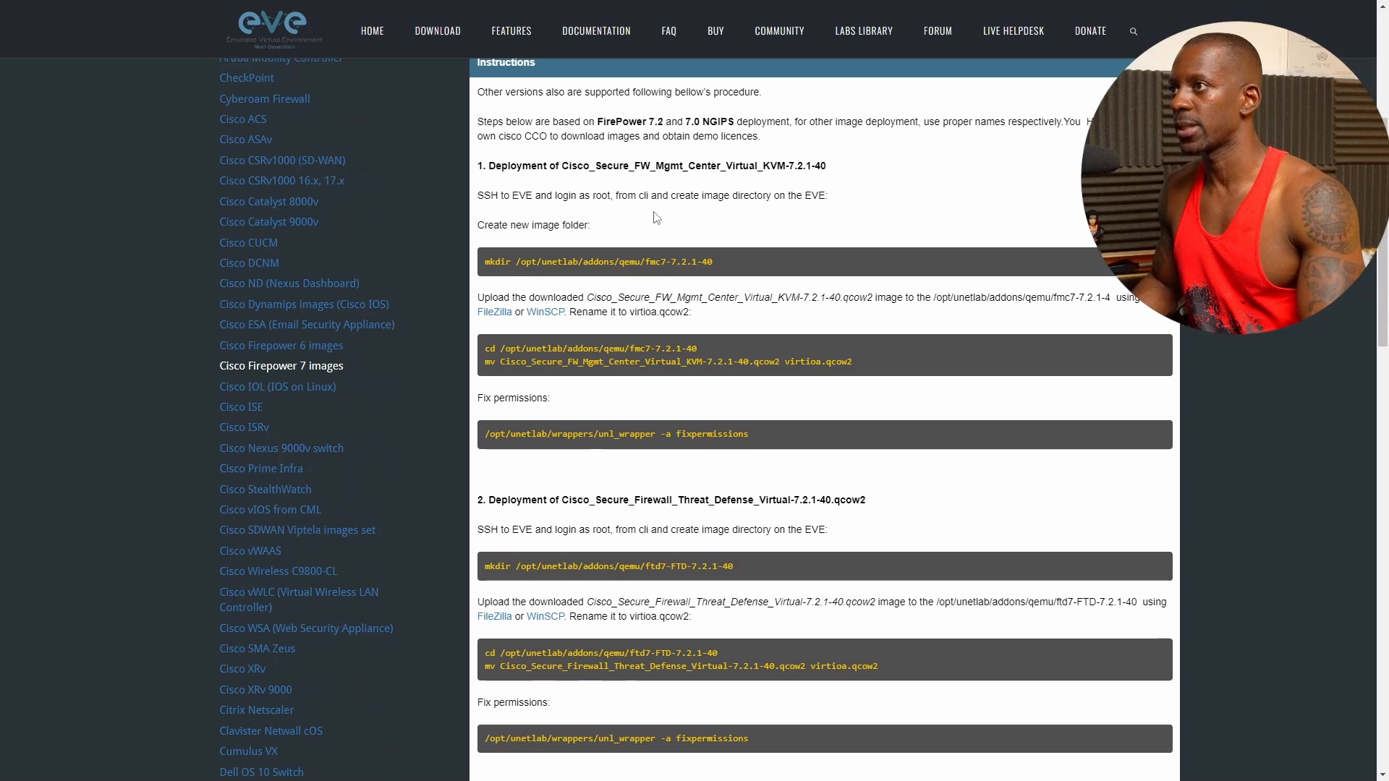
scroll(656, 217, down, 4)
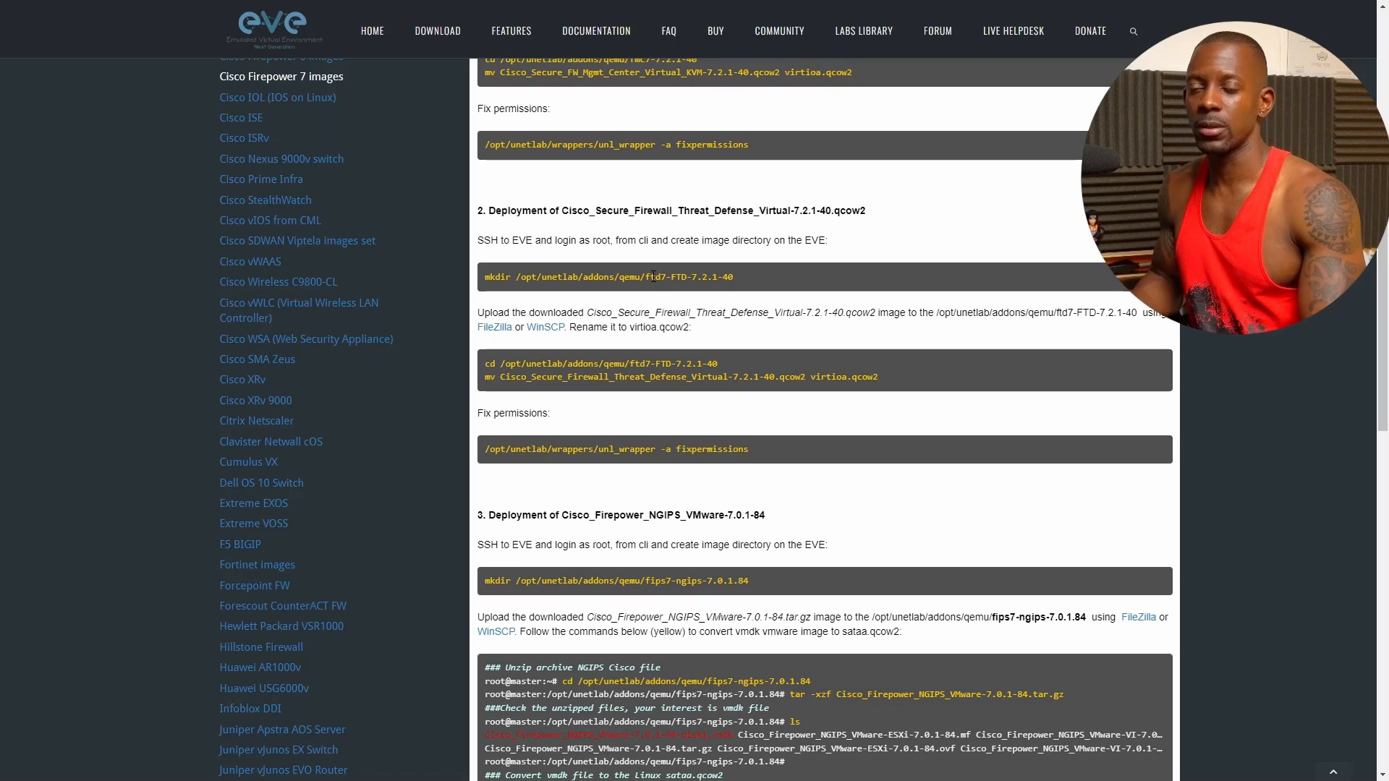
drag(649, 276, 723, 277)
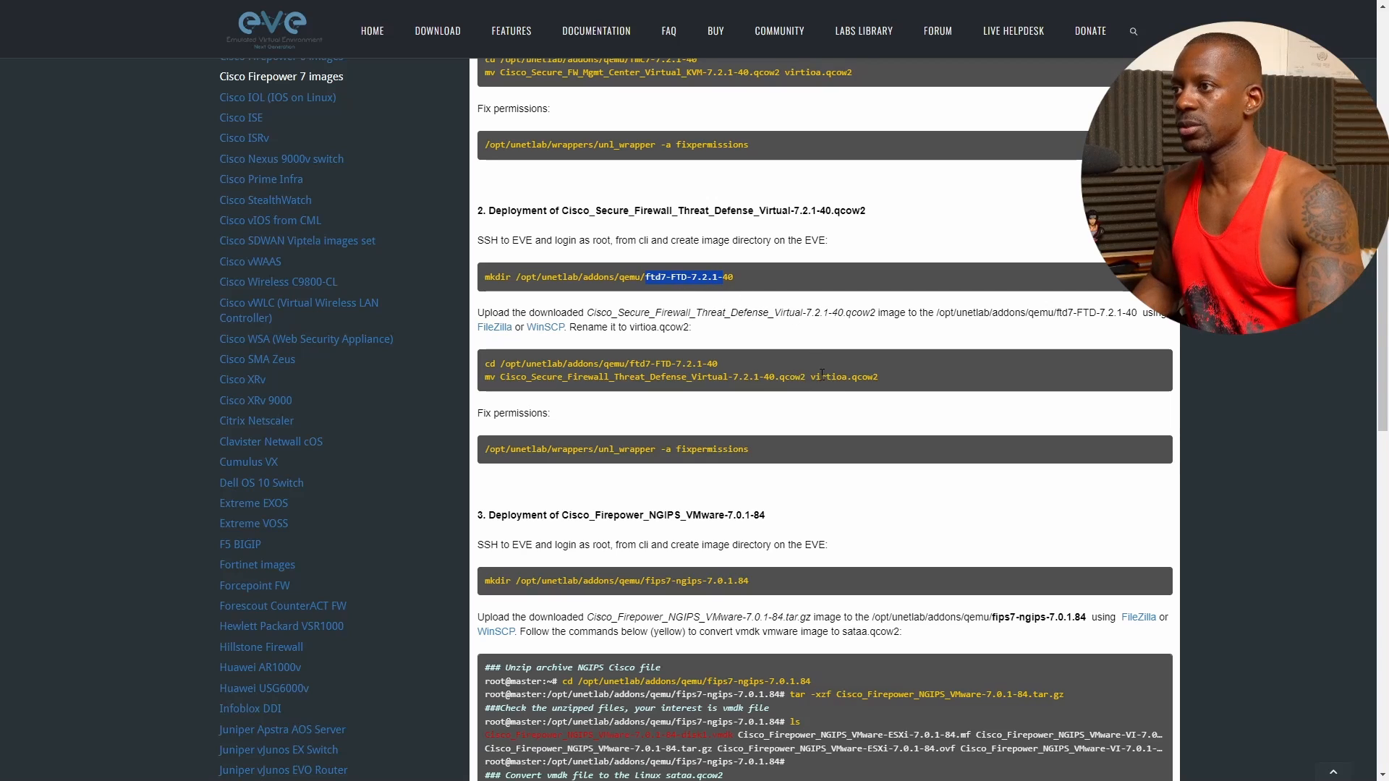
drag(811, 376, 841, 371)
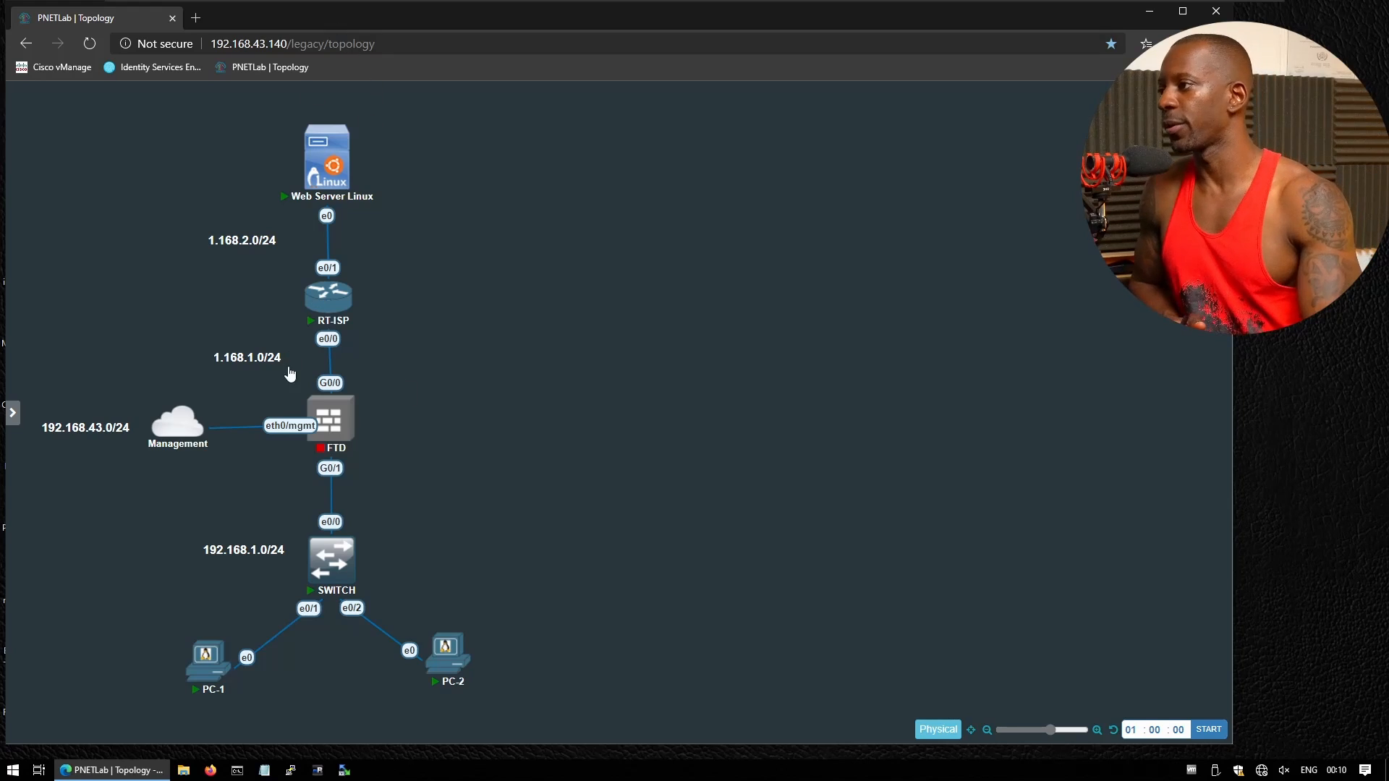
Start the FTD node, open its QEMU console, boot the first GRUB entry, and label G0/1 'inside'
mouse_move(341, 429)
click(318, 387)
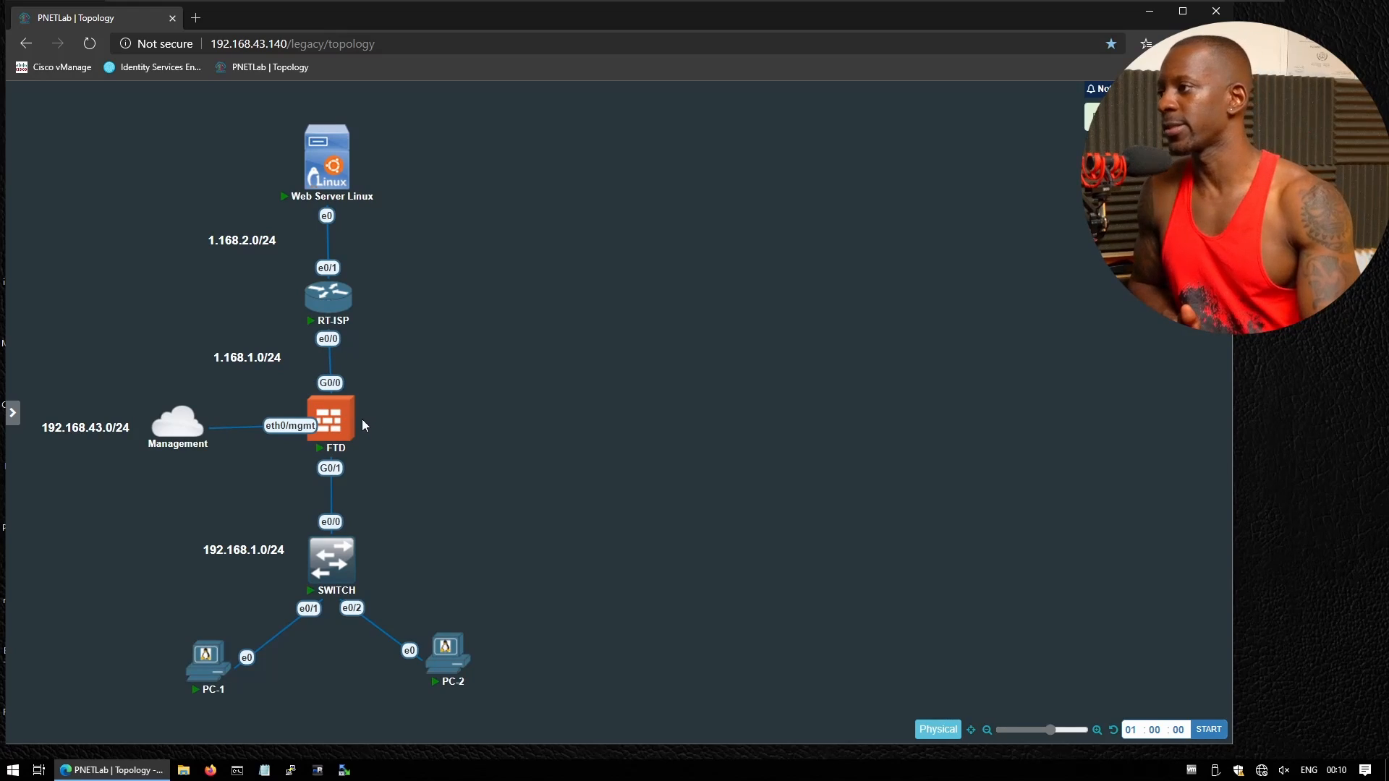
click(340, 421)
click(689, 122)
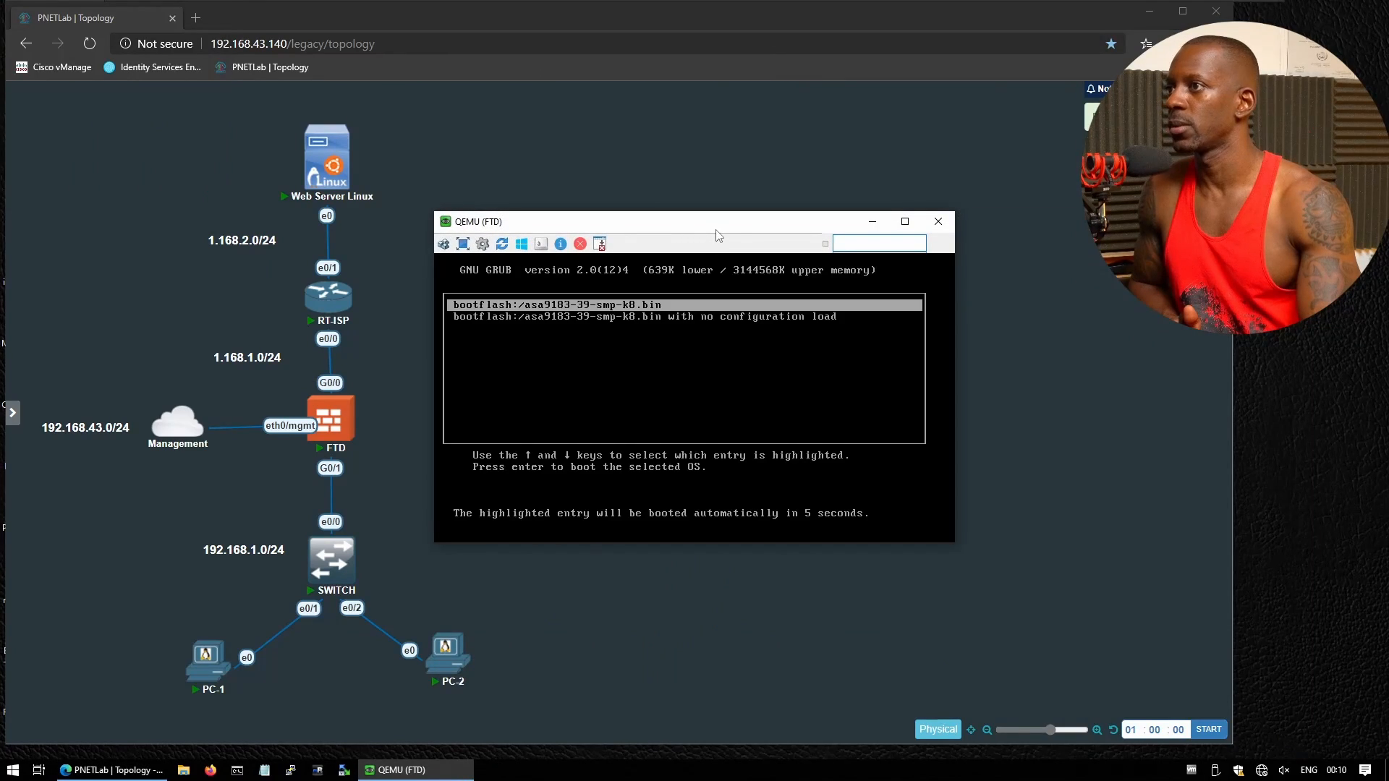
drag(716, 230, 839, 208)
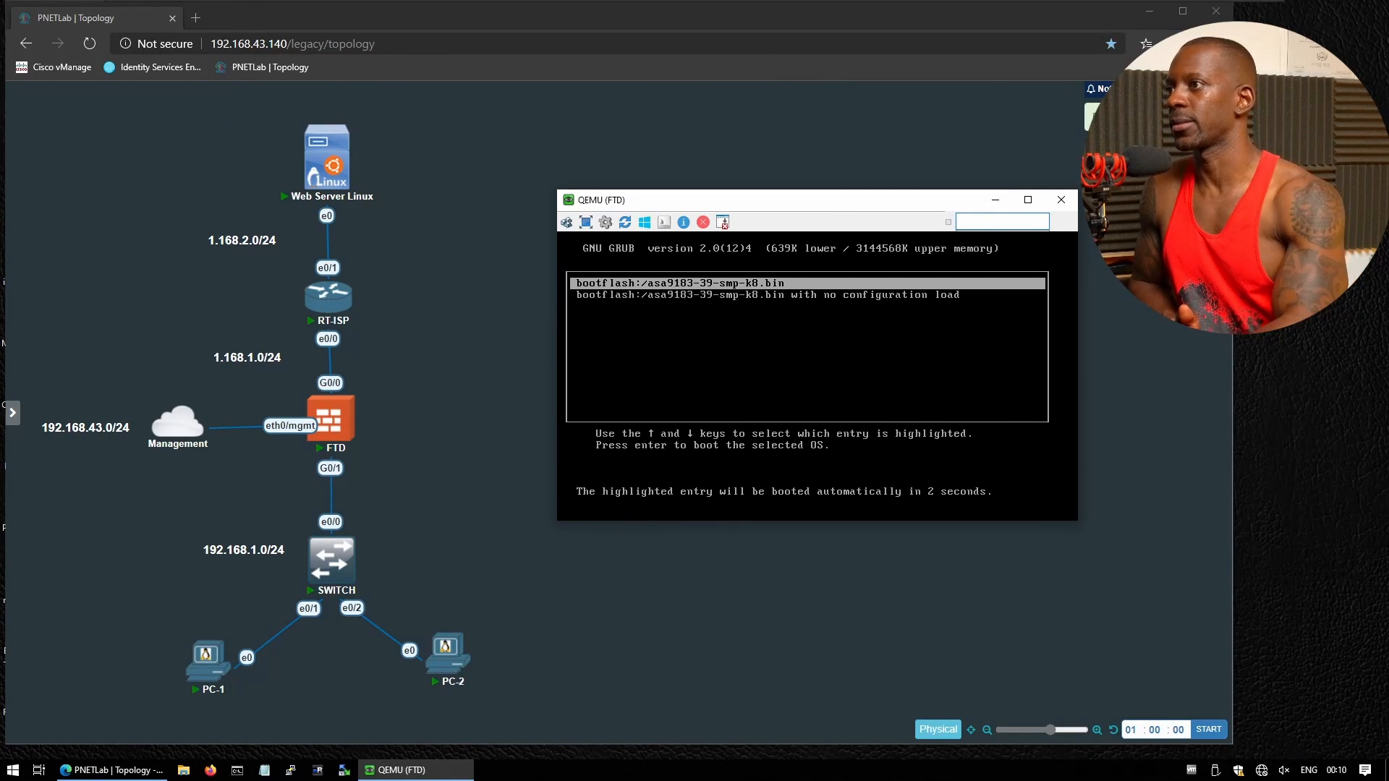
key(Return)
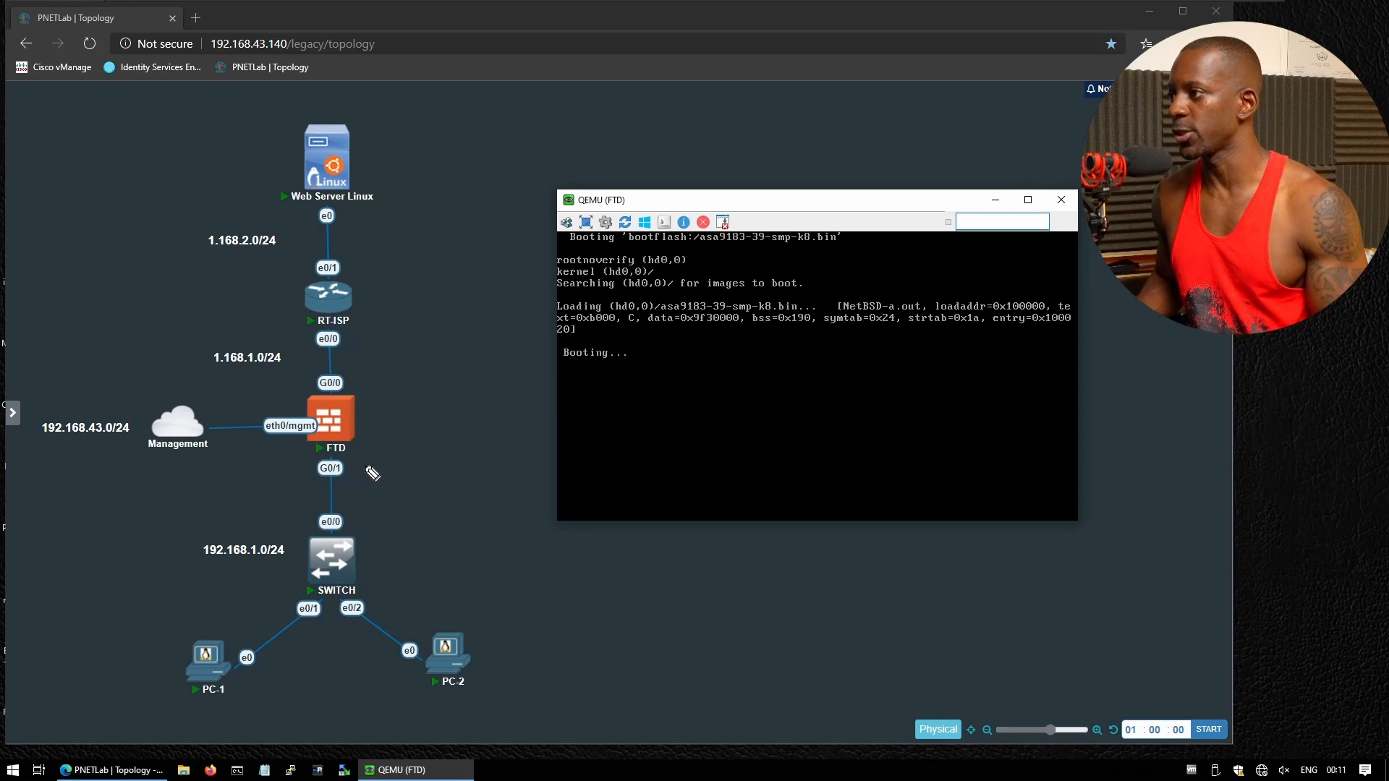
drag(364, 476, 463, 456)
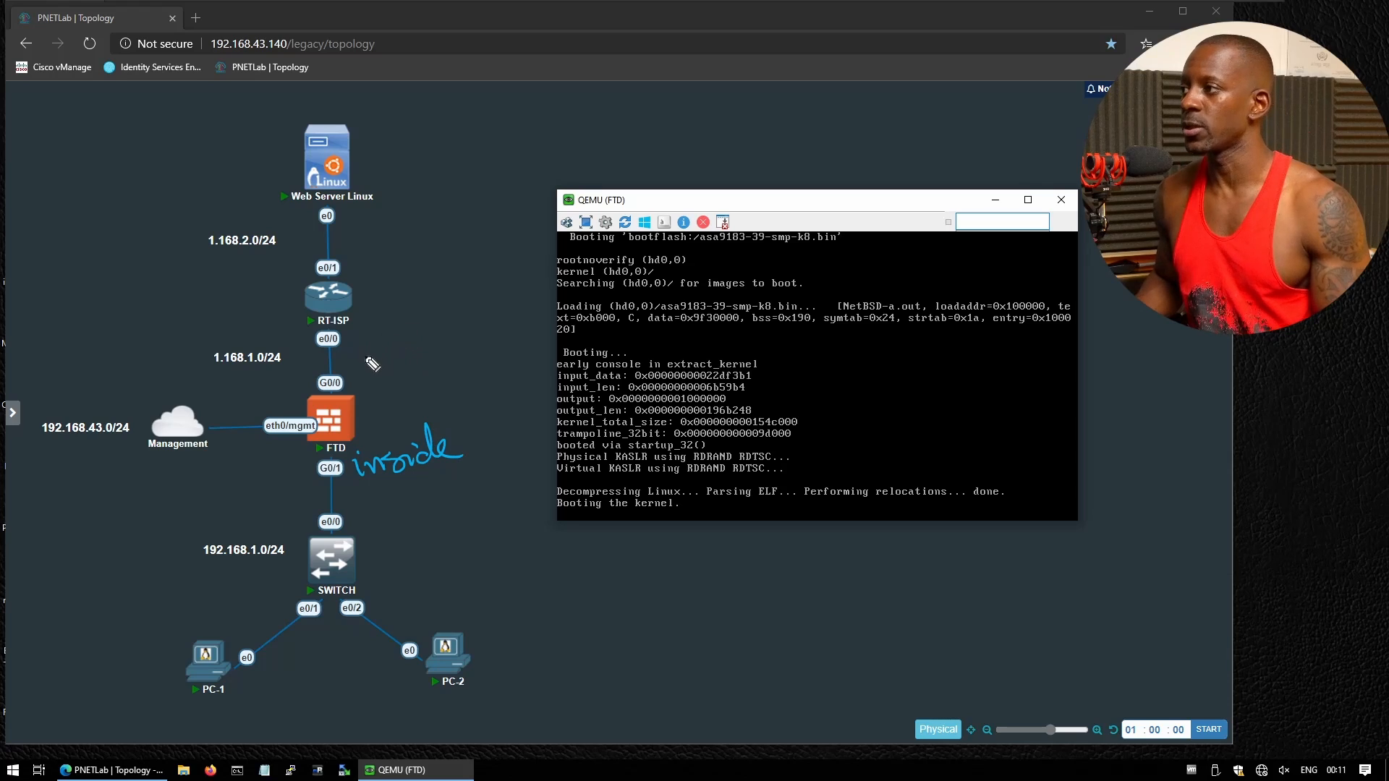
Handwrite 'outside' and 'WAN' by G0/0 and 'LAN' under 'inside', and underline PC-1
mouse_move(351, 381)
mouse_down()
mouse_move(378, 366)
mouse_move(431, 369)
mouse_move(469, 346)
mouse_move(398, 354)
mouse_move(411, 355)
mouse_up()
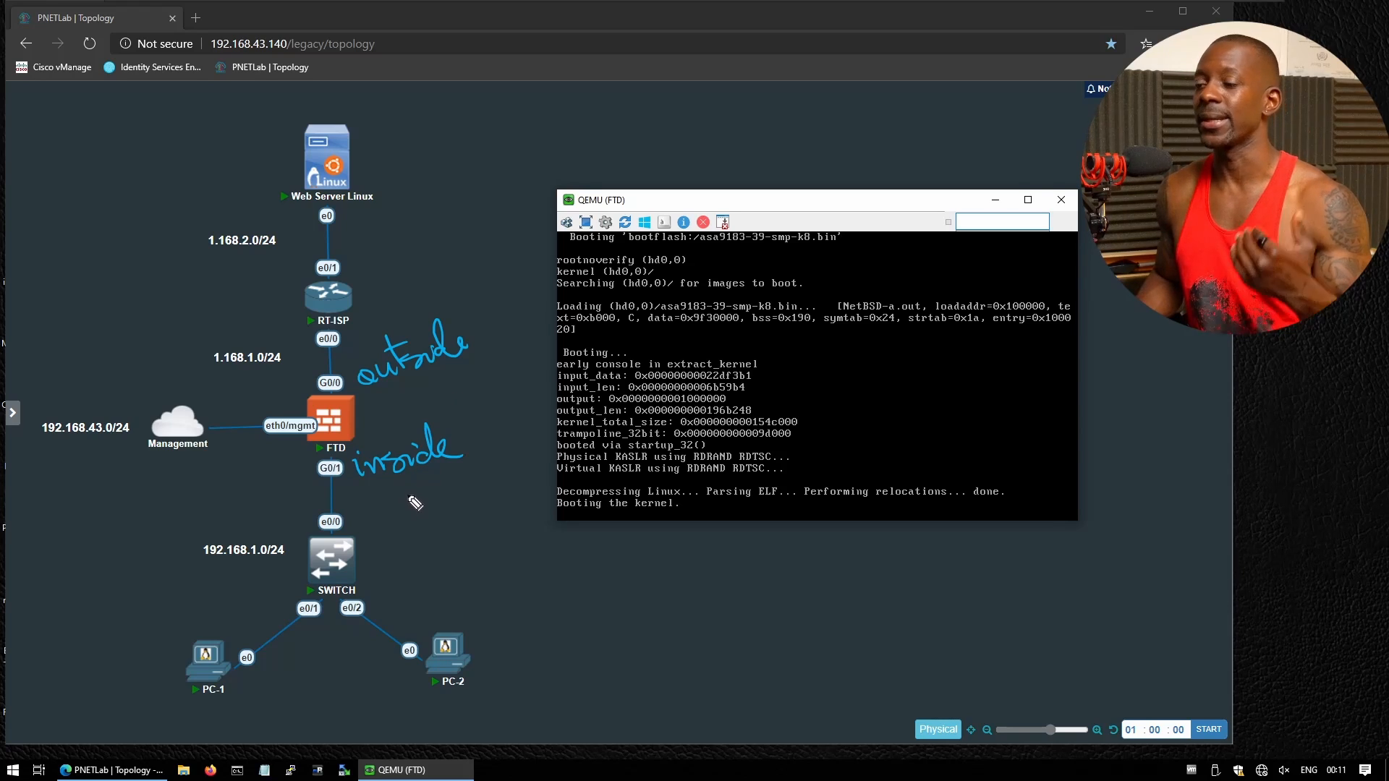
mouse_move(394, 482)
mouse_down()
mouse_move(414, 506)
mouse_move(439, 494)
mouse_up()
mouse_move(444, 497)
mouse_down()
mouse_move(443, 475)
mouse_move(454, 494)
mouse_move(458, 471)
mouse_up()
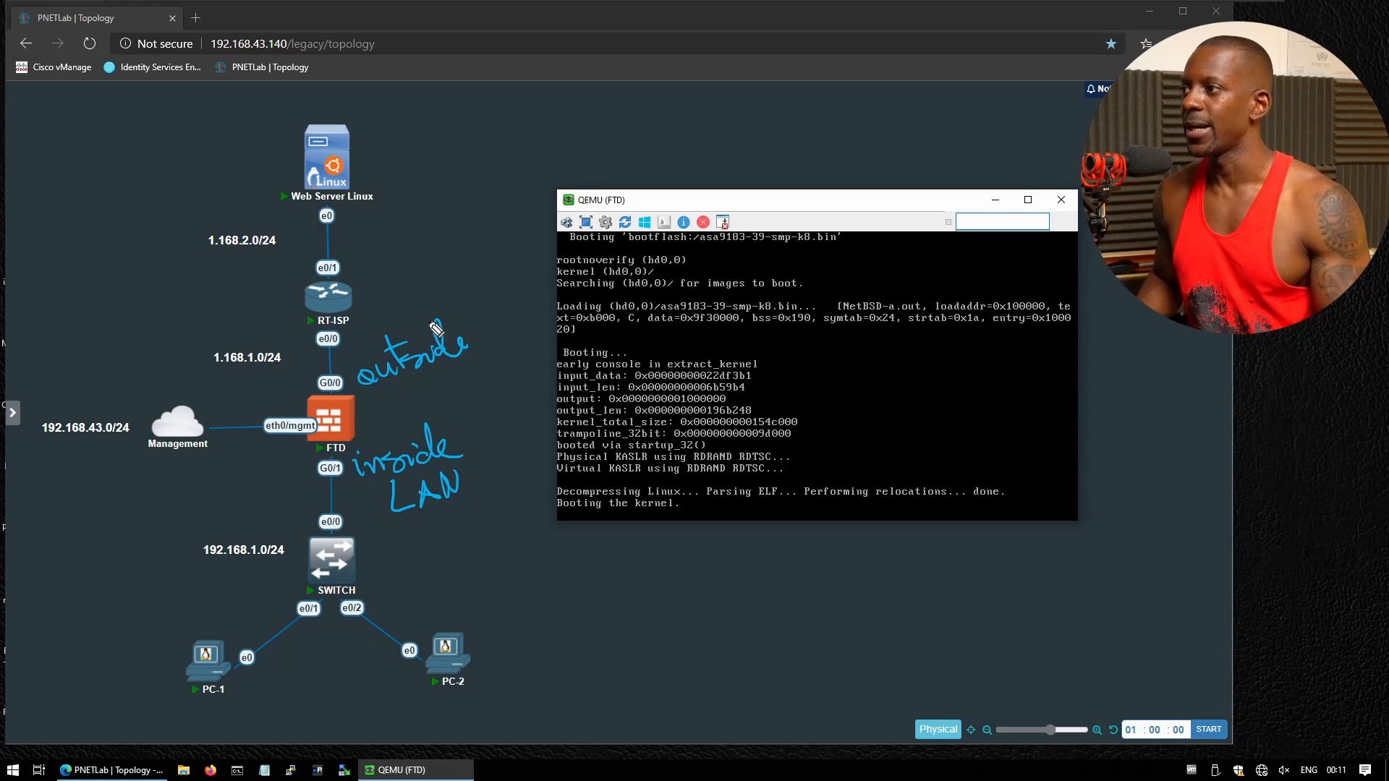
mouse_move(396, 295)
mouse_down()
mouse_move(443, 290)
mouse_move(456, 303)
mouse_move(471, 269)
mouse_move(479, 277)
mouse_up()
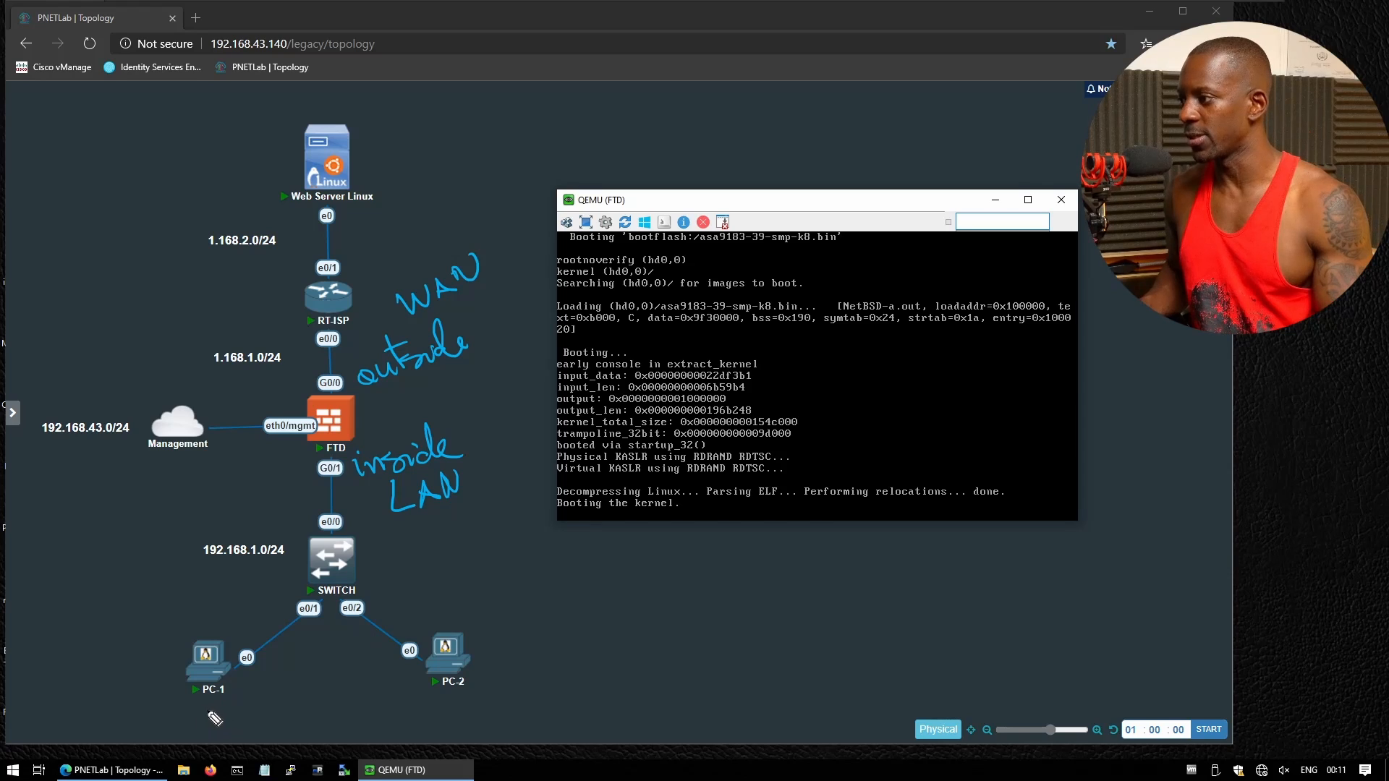
drag(191, 710, 217, 708)
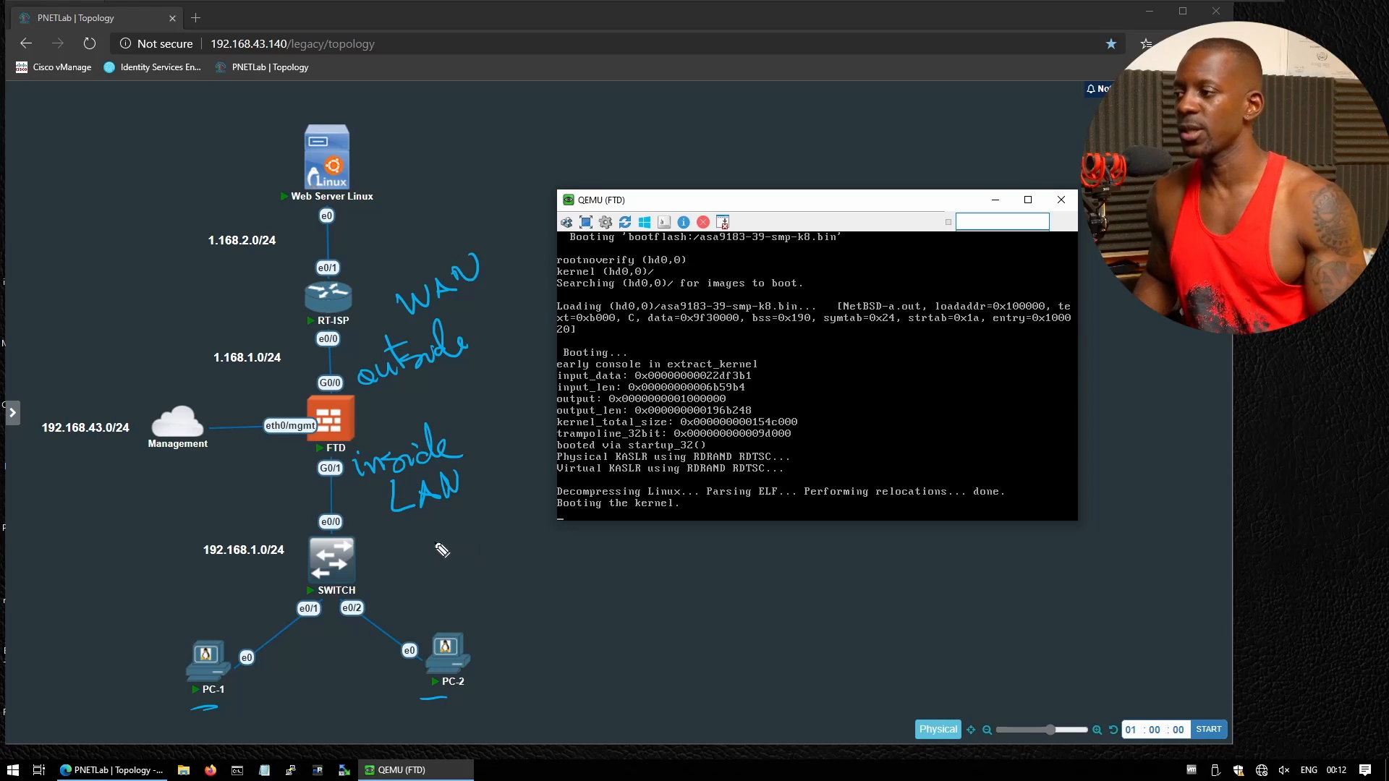
Handwrite the subnet 192.168.45.0/24 beside the switch, then strike it through
mouse_move(418, 537)
mouse_down()
mouse_move(428, 562)
mouse_move(501, 556)
mouse_move(522, 539)
mouse_move(560, 549)
mouse_up()
click(481, 556)
click(537, 555)
key(ctrl+z)
mouse_move(556, 537)
mouse_down()
mouse_move(560, 561)
mouse_move(601, 539)
mouse_move(621, 553)
mouse_move(673, 545)
mouse_up()
click(587, 556)
drag(668, 529, 667, 554)
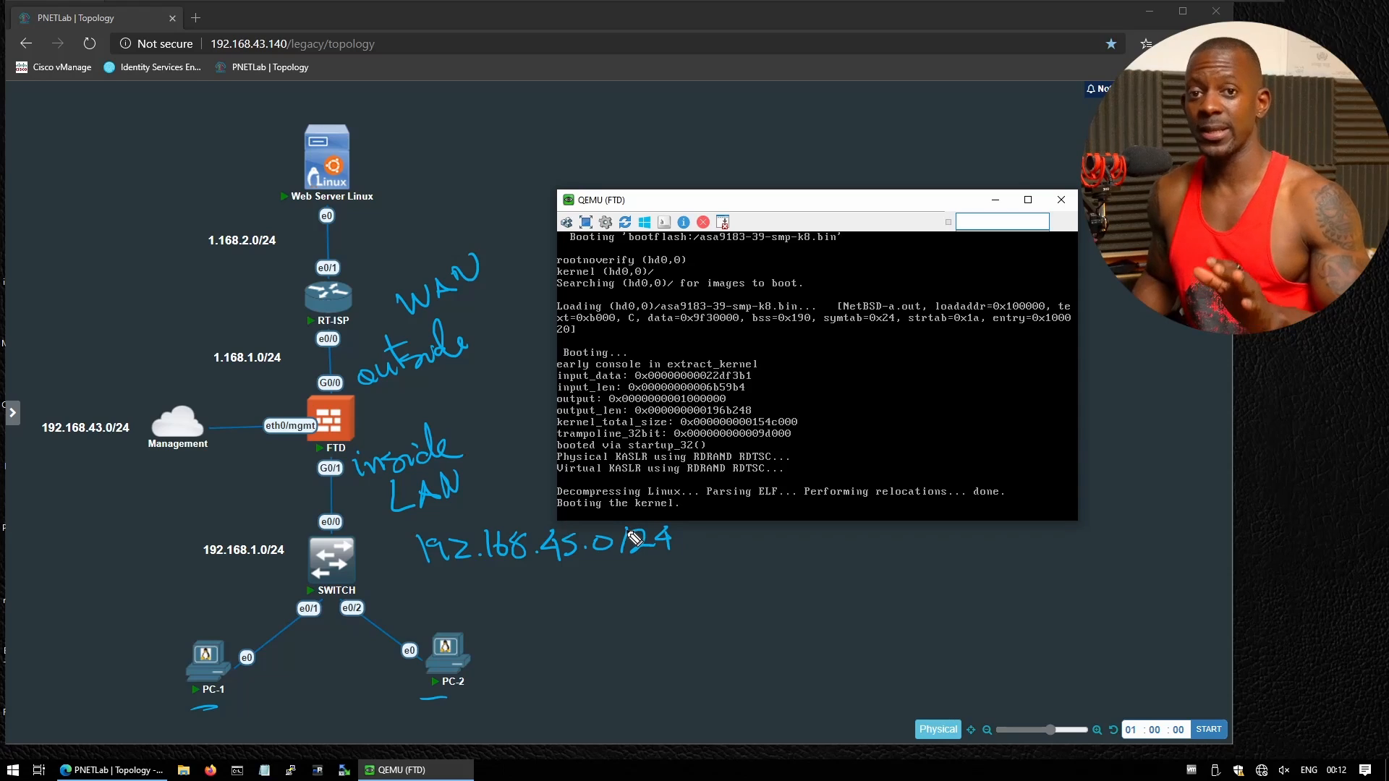
drag(680, 547, 420, 558)
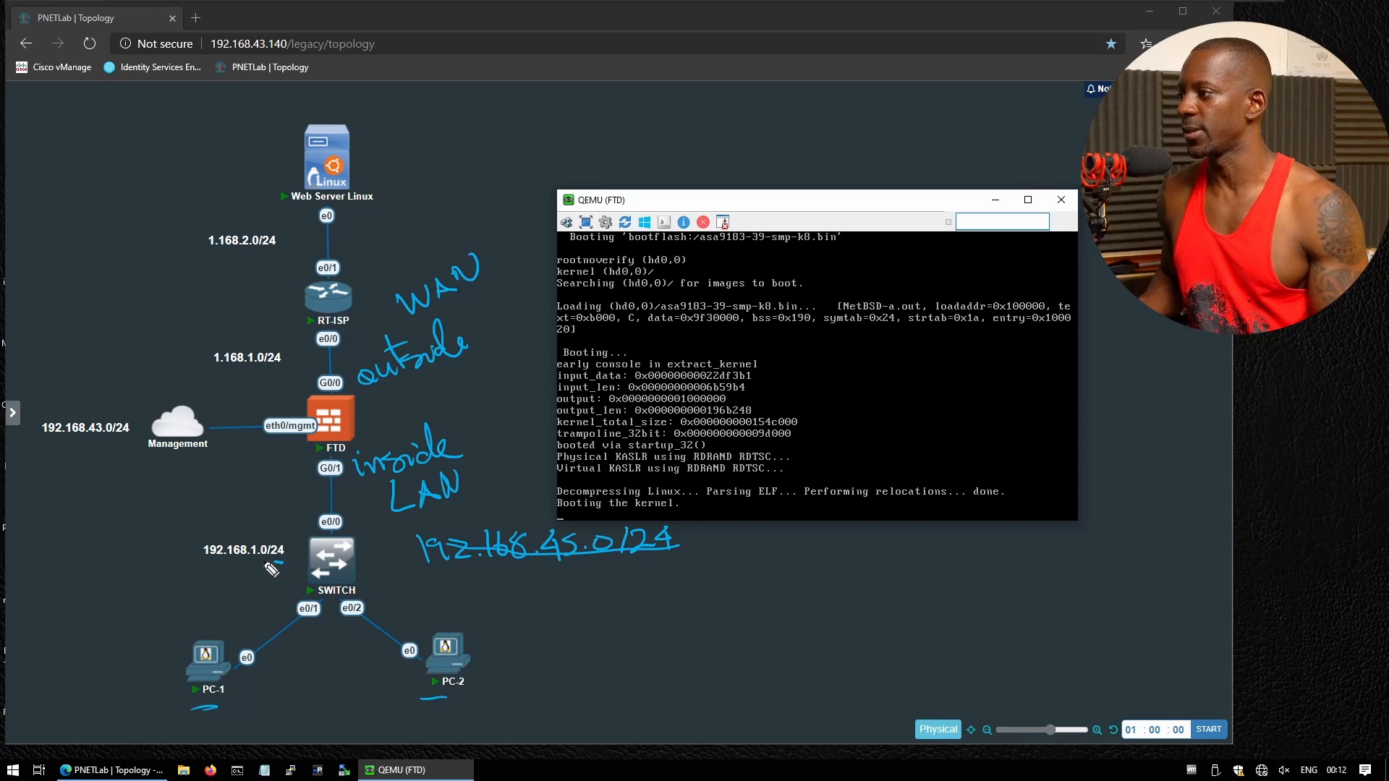
Underline 192.168.1.0/24 and mark .1 on PC-1, .2 on PC-2, and .254 on FTD G0/1
drag(282, 561, 202, 561)
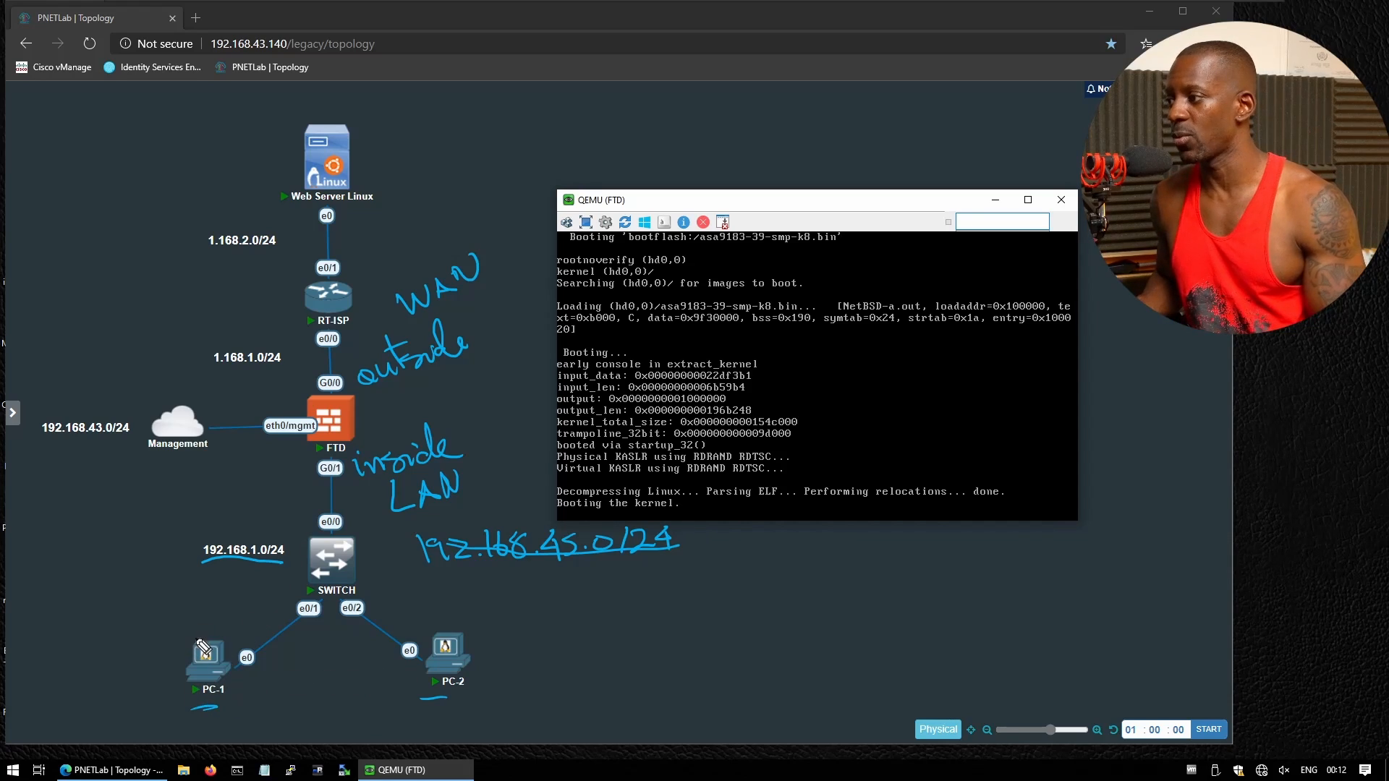
drag(199, 622, 220, 628)
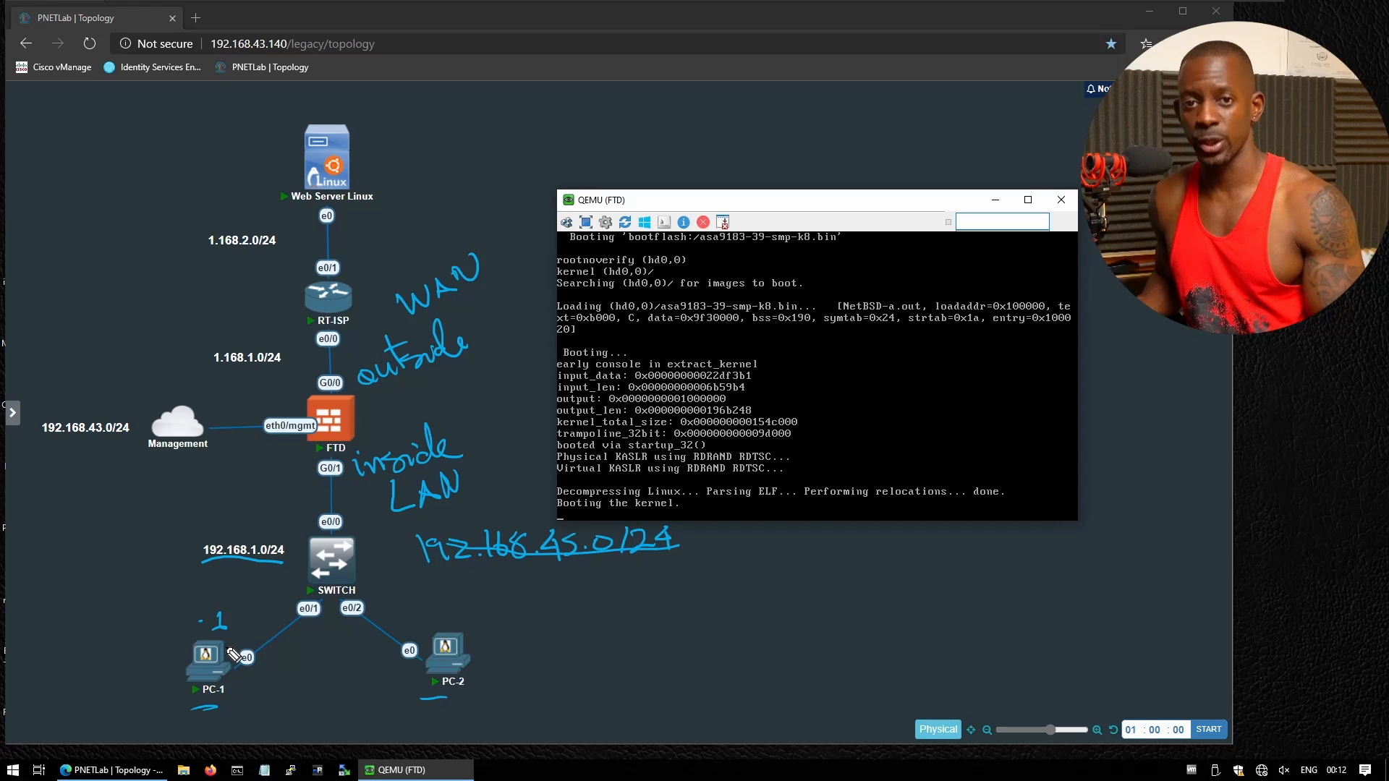
click(407, 614)
drag(414, 612, 434, 620)
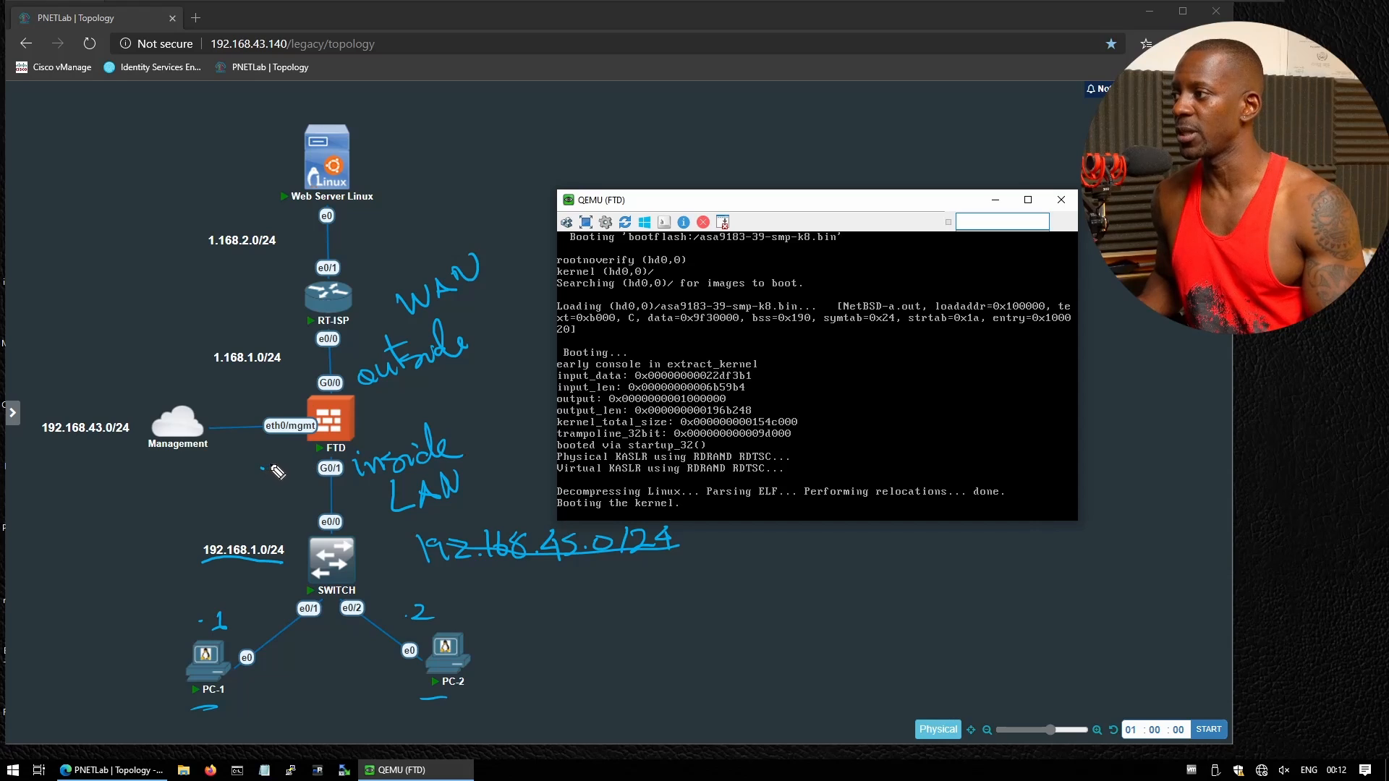
mouse_move(276, 469)
mouse_down()
mouse_move(287, 481)
mouse_move(296, 465)
mouse_move(309, 483)
mouse_up()
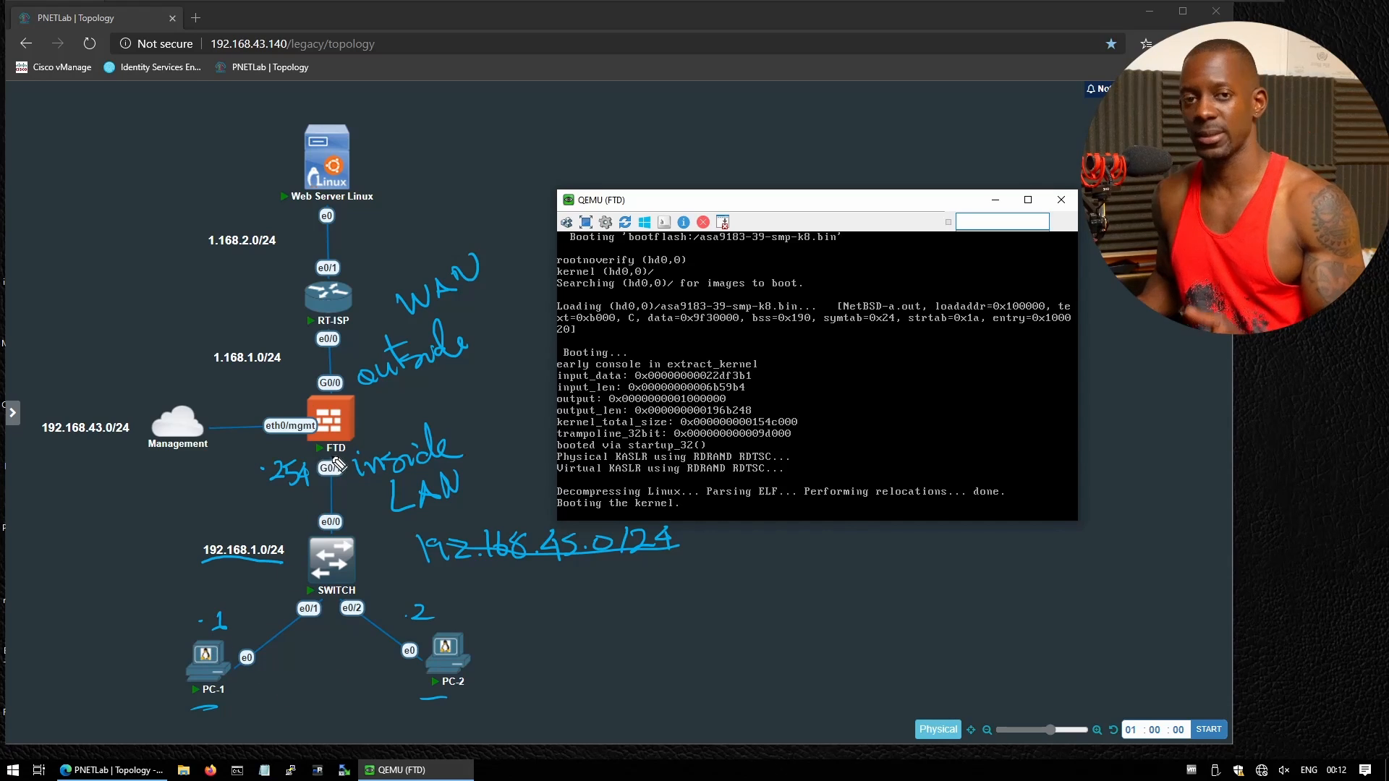
Mark RT-ISP e0/0 .1, FTD G0/0 .2, Web Server .2, RT-ISP e0/1 .1, and FTD management .16
click(278, 330)
drag(290, 319, 300, 384)
click(279, 378)
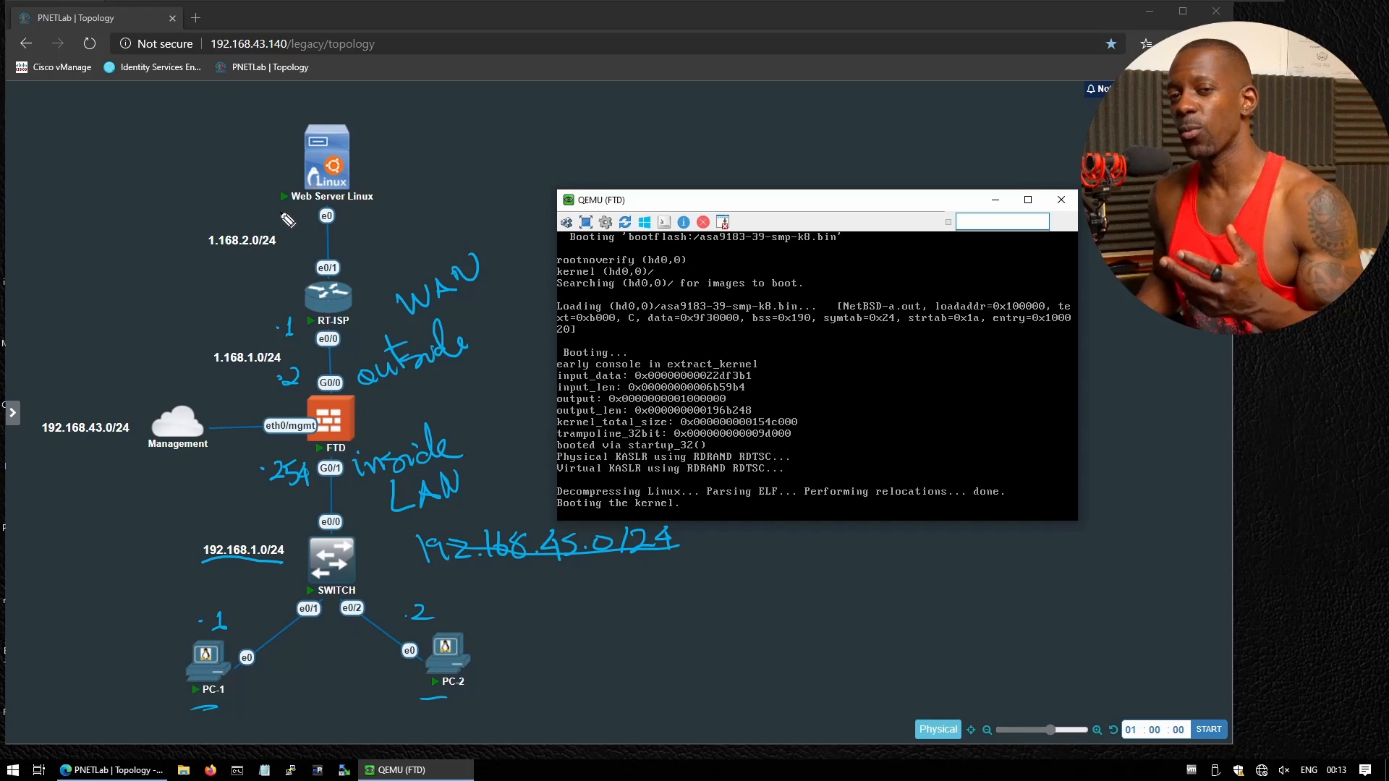
drag(288, 210, 304, 227)
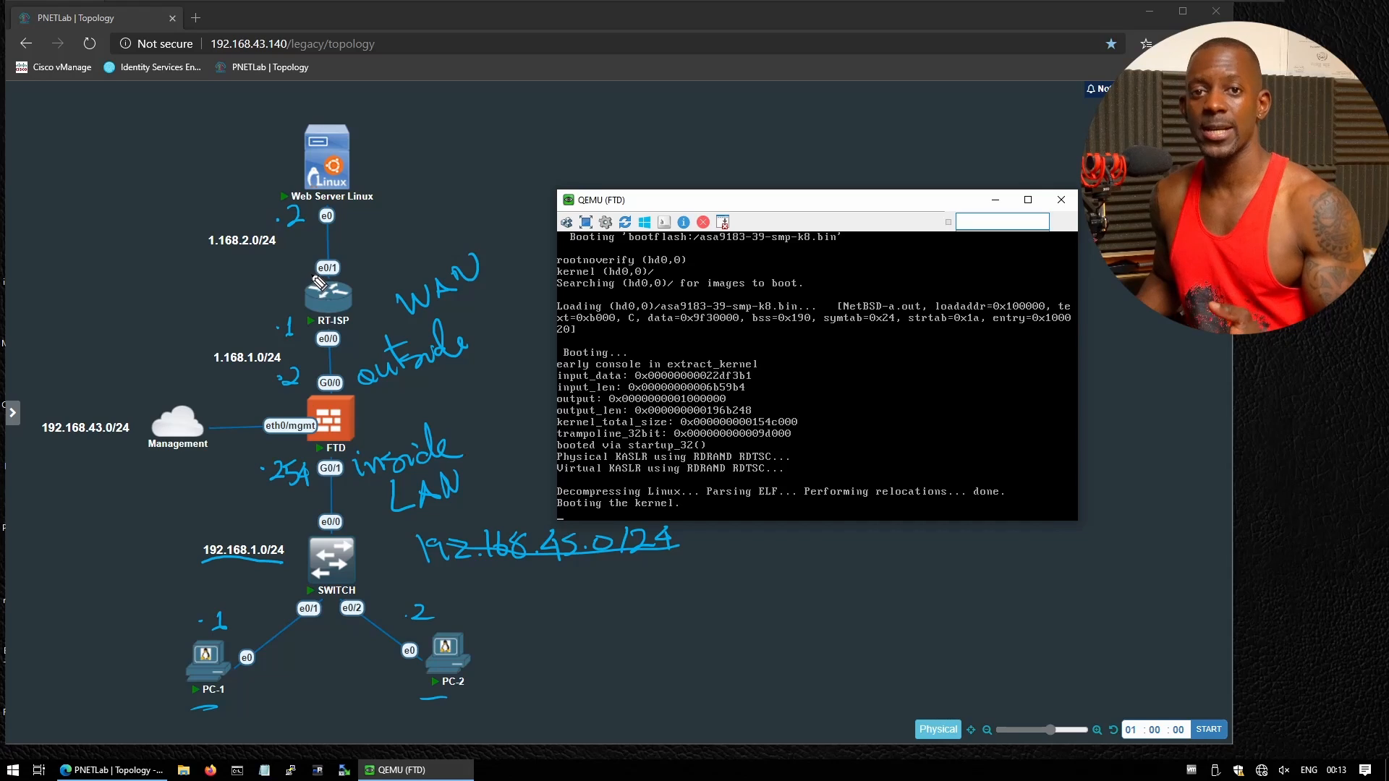
click(288, 266)
drag(299, 256, 301, 275)
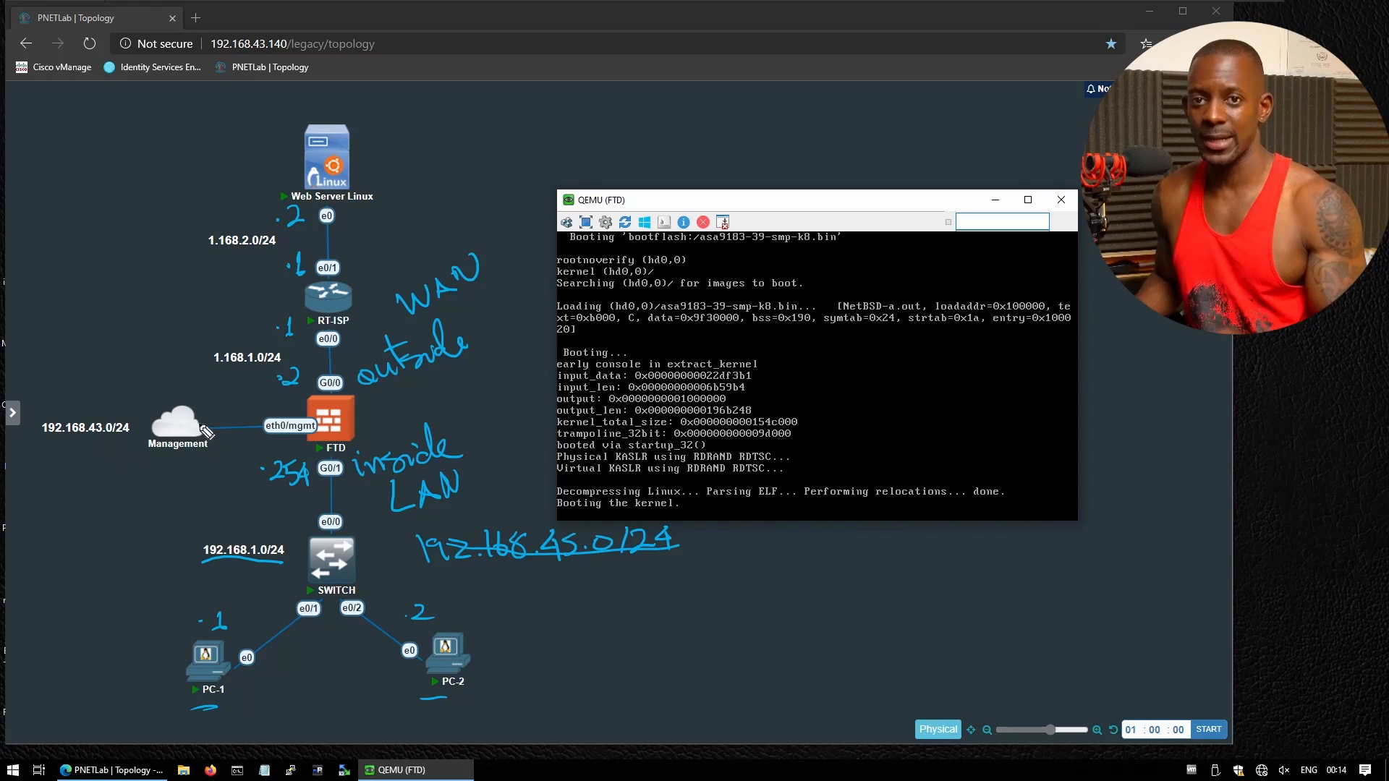
click(223, 411)
mouse_move(230, 402)
mouse_down()
mouse_move(230, 418)
mouse_move(245, 415)
mouse_up()
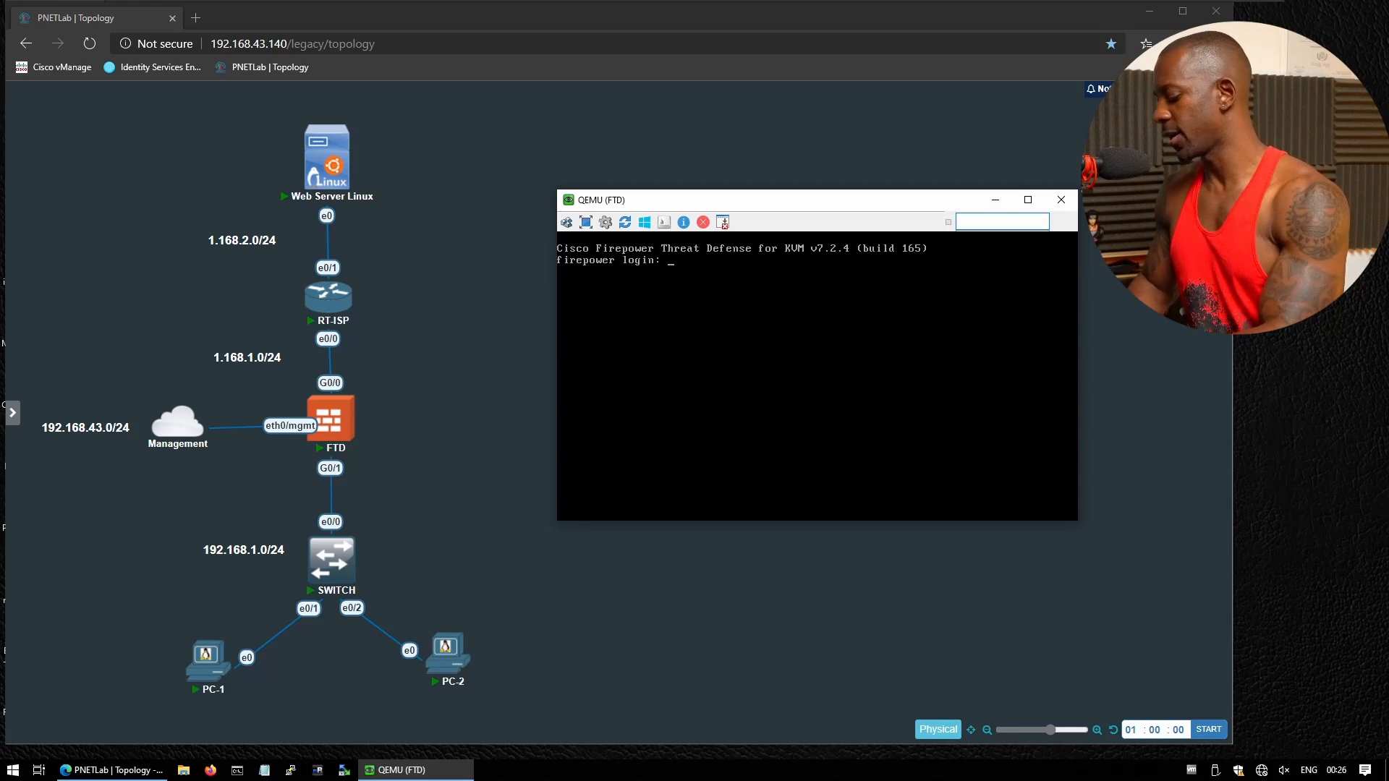
Log in to the FTD console as admin, accept the EULA, and set a new admin password
key(Return)
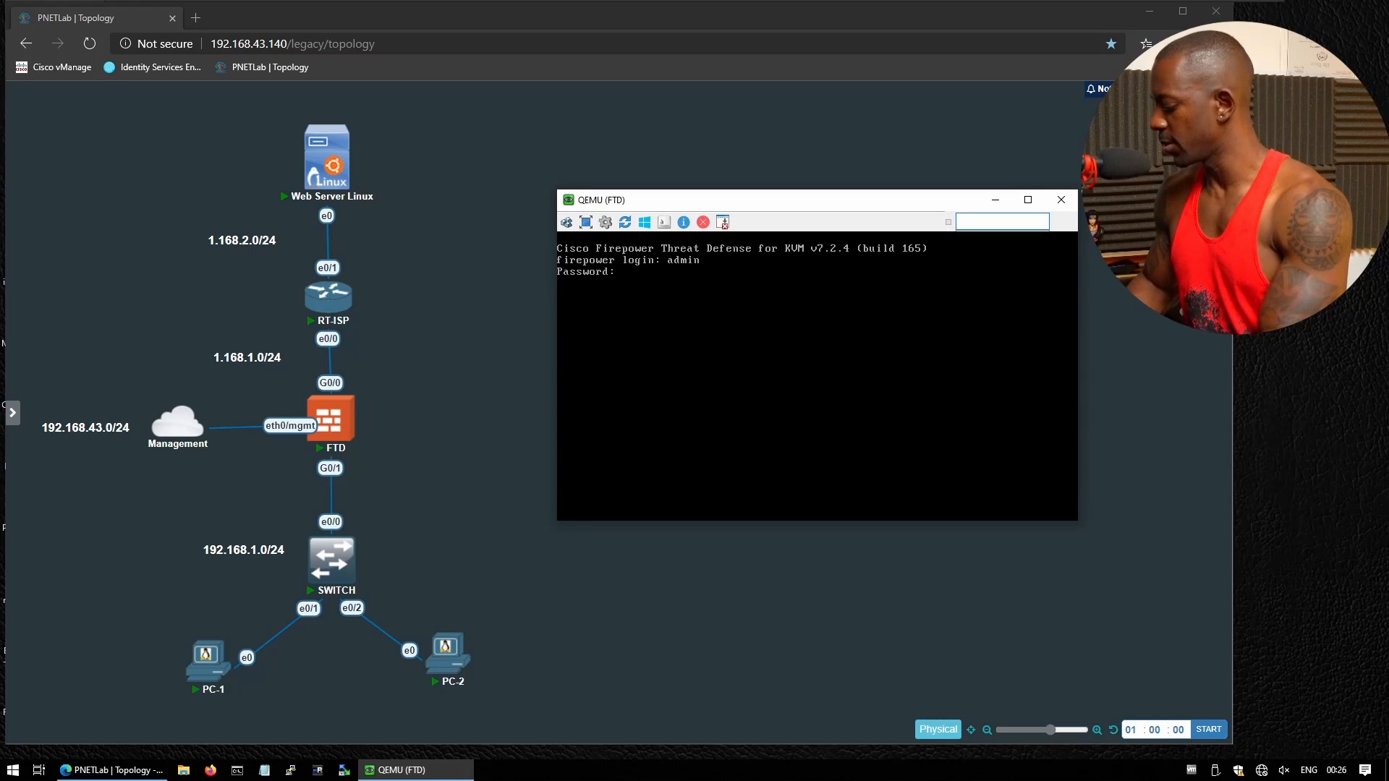
key(Return)
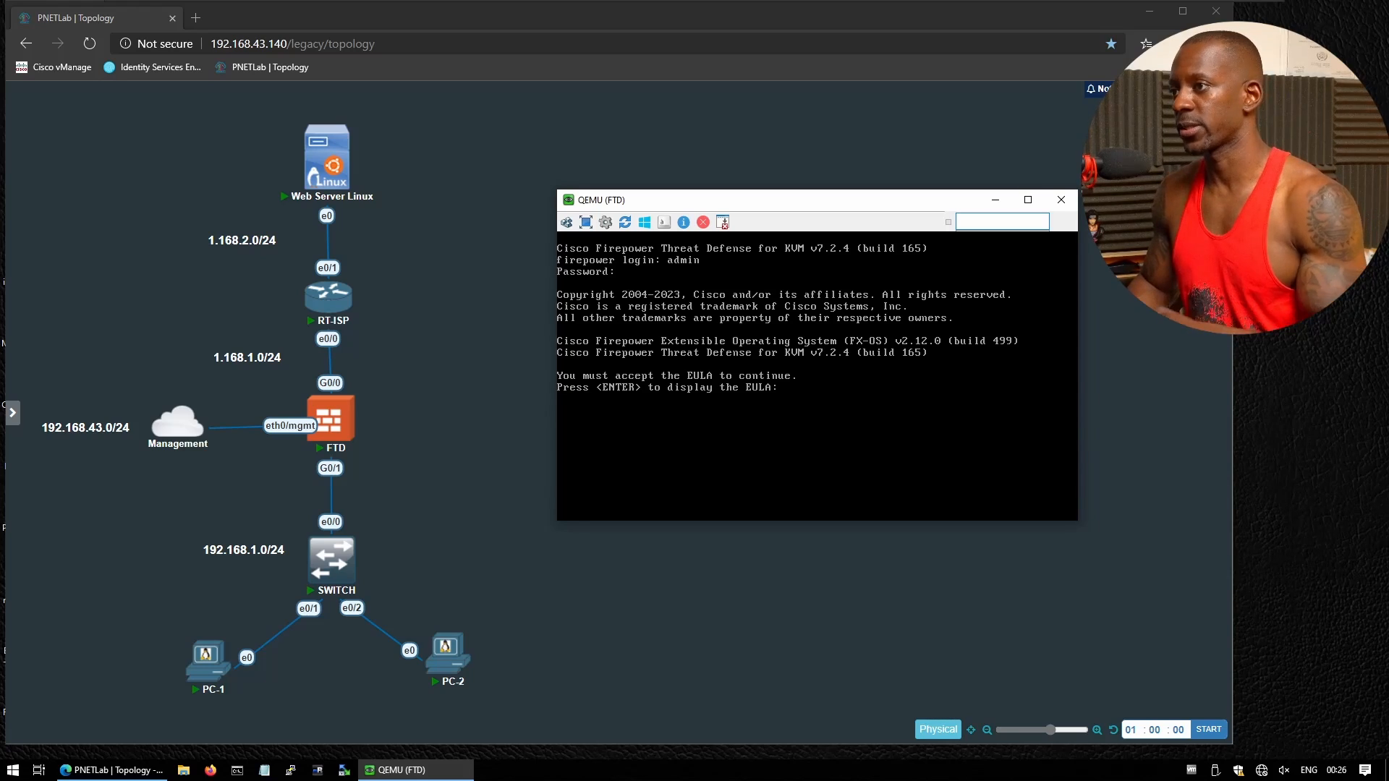
key(Return)
key(Return)
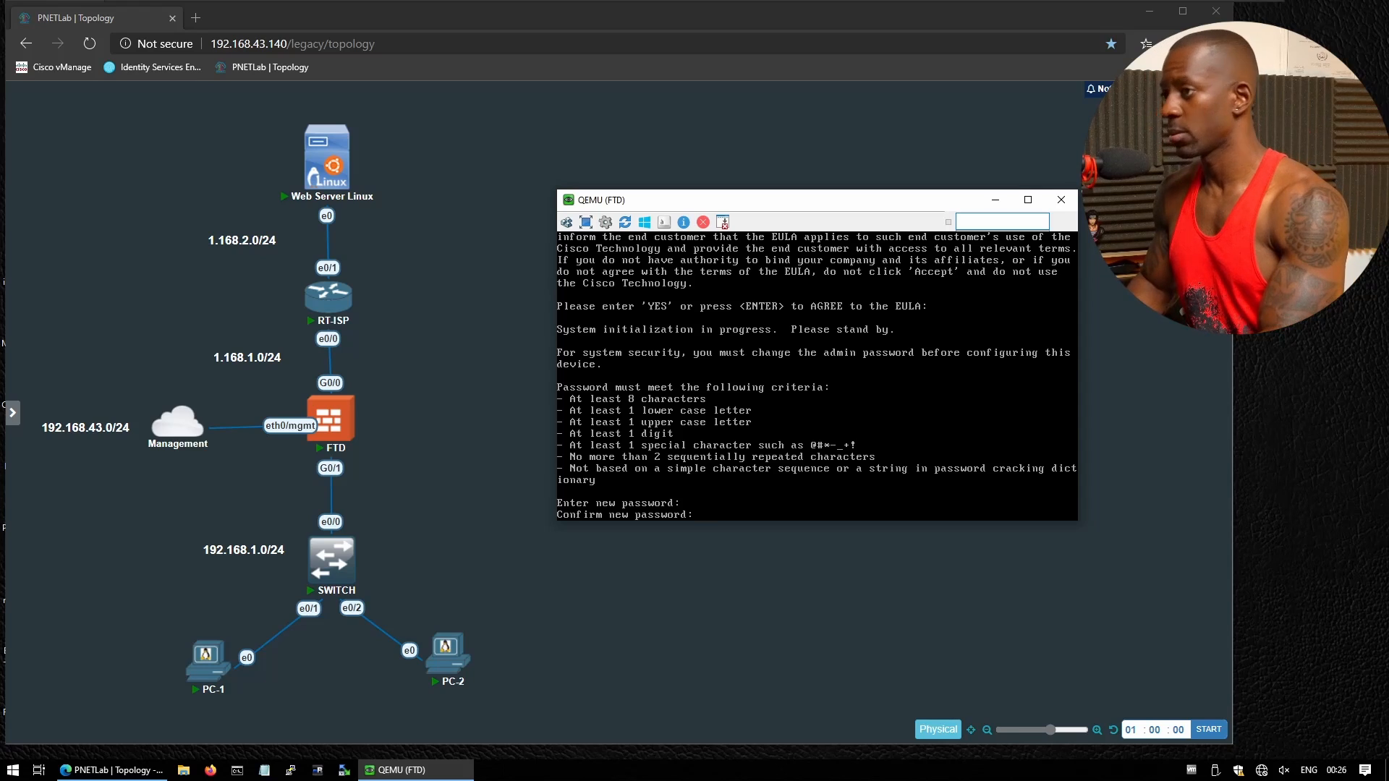
key(Return)
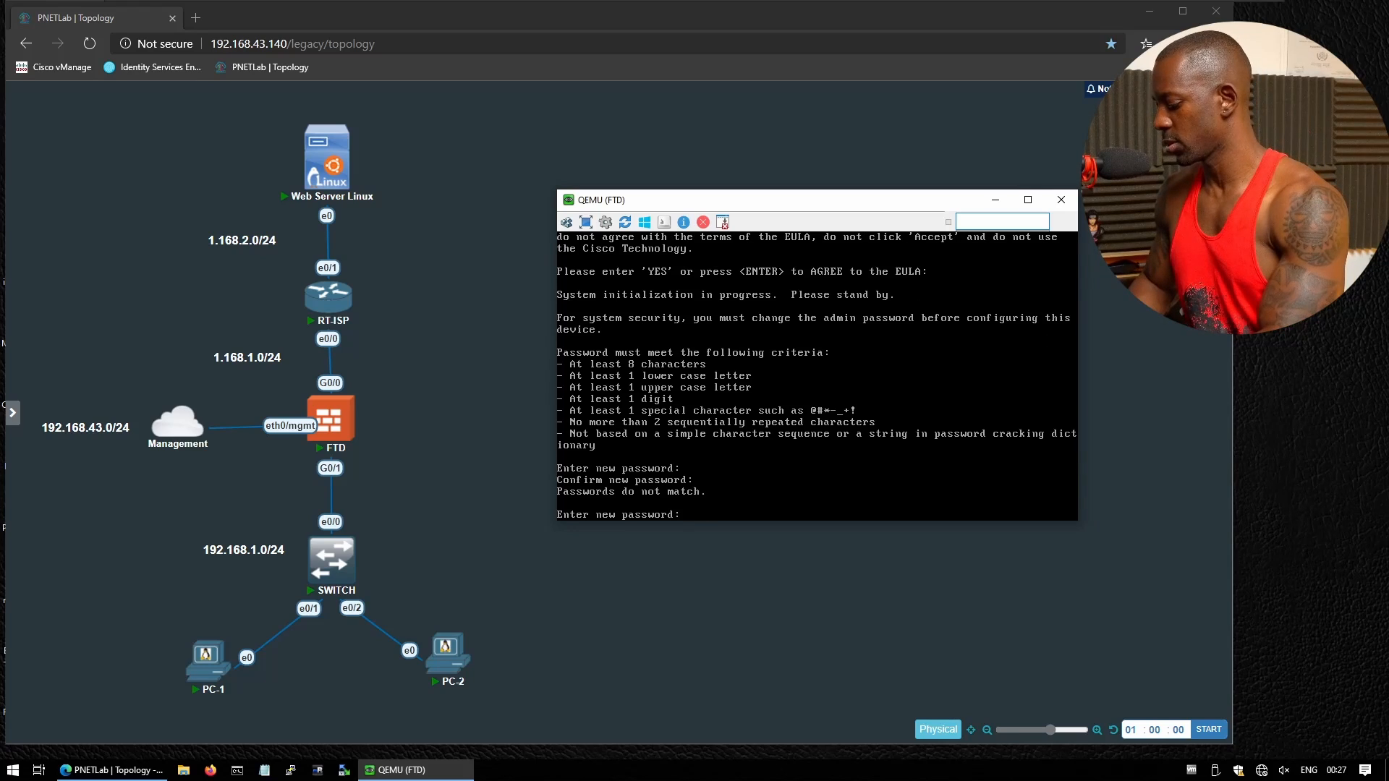
key(Return)
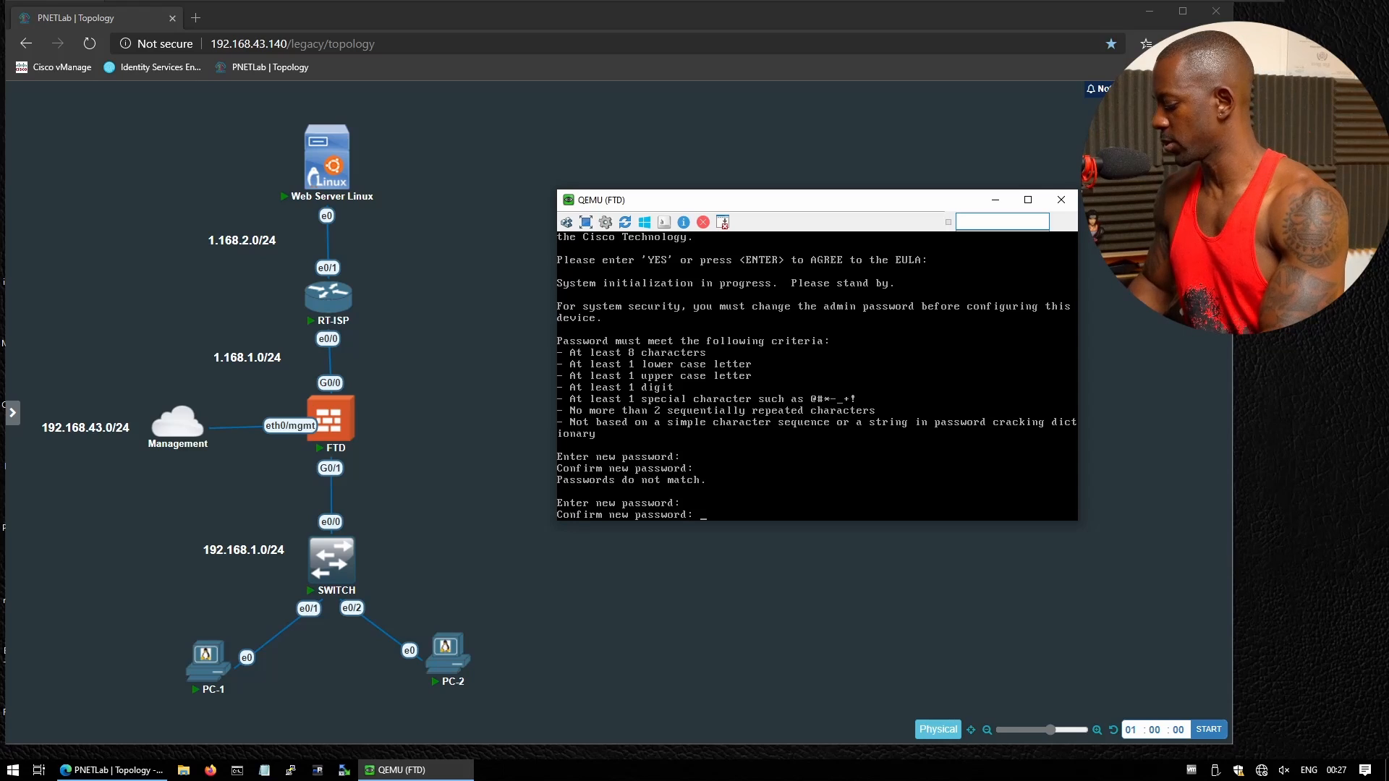
key(Return)
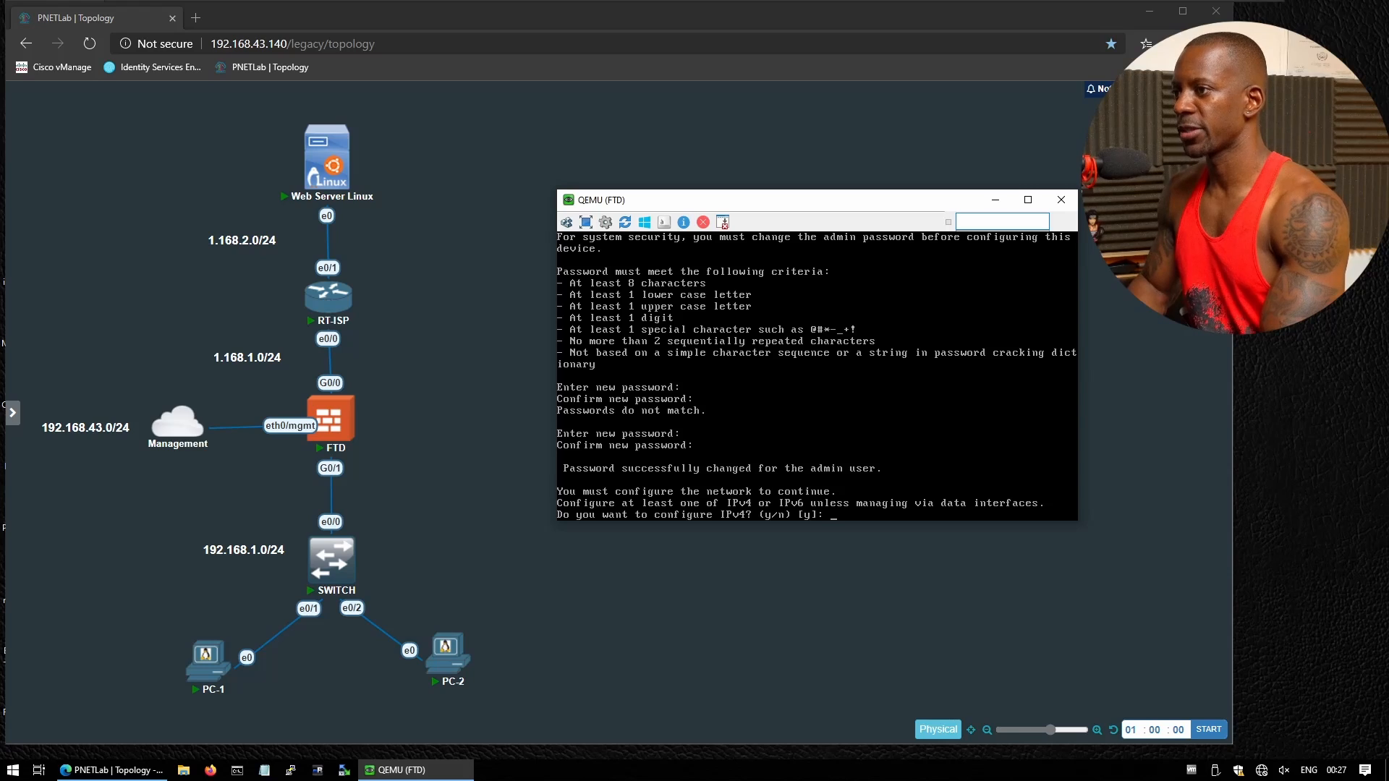
Configure manual IPv4 only, with management address 192.168.43.16 and netmask 255.255.255.0
key(Return)
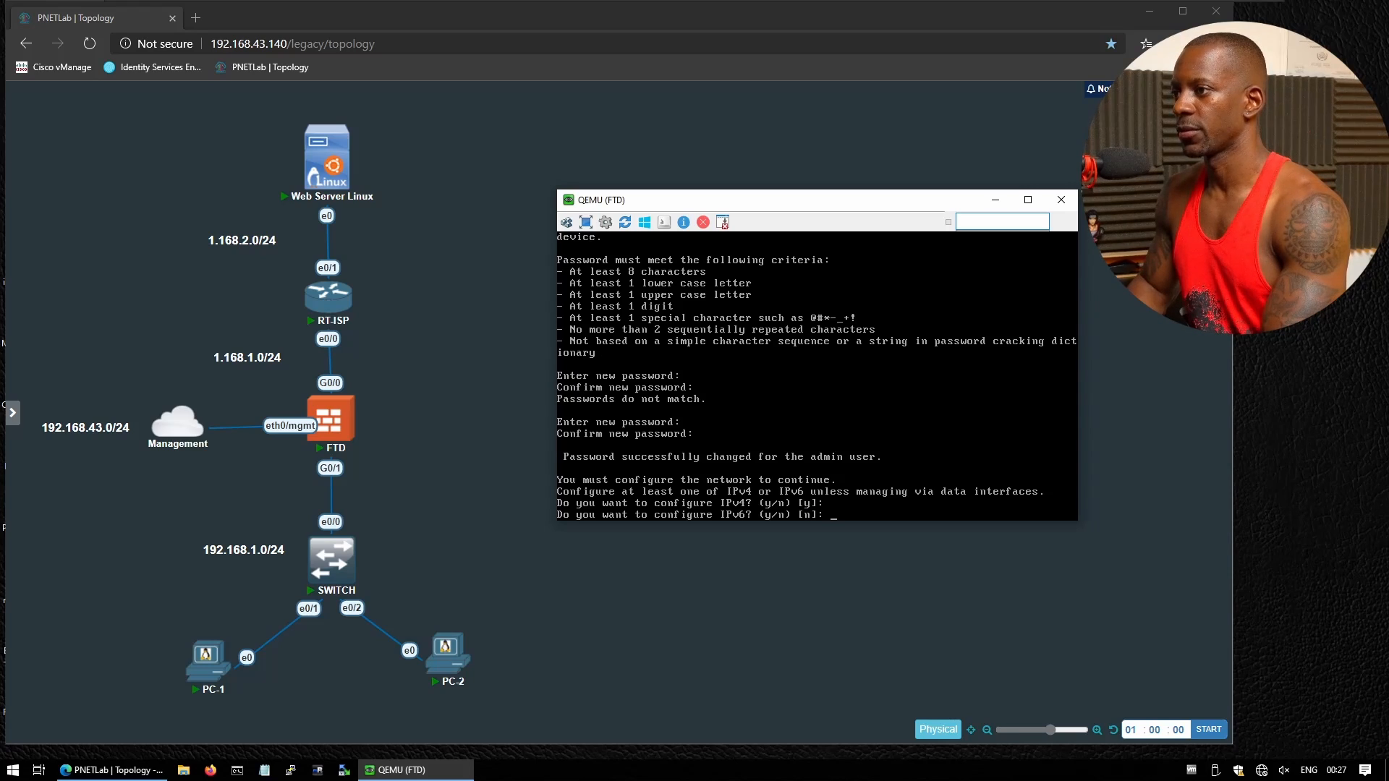
key(Return)
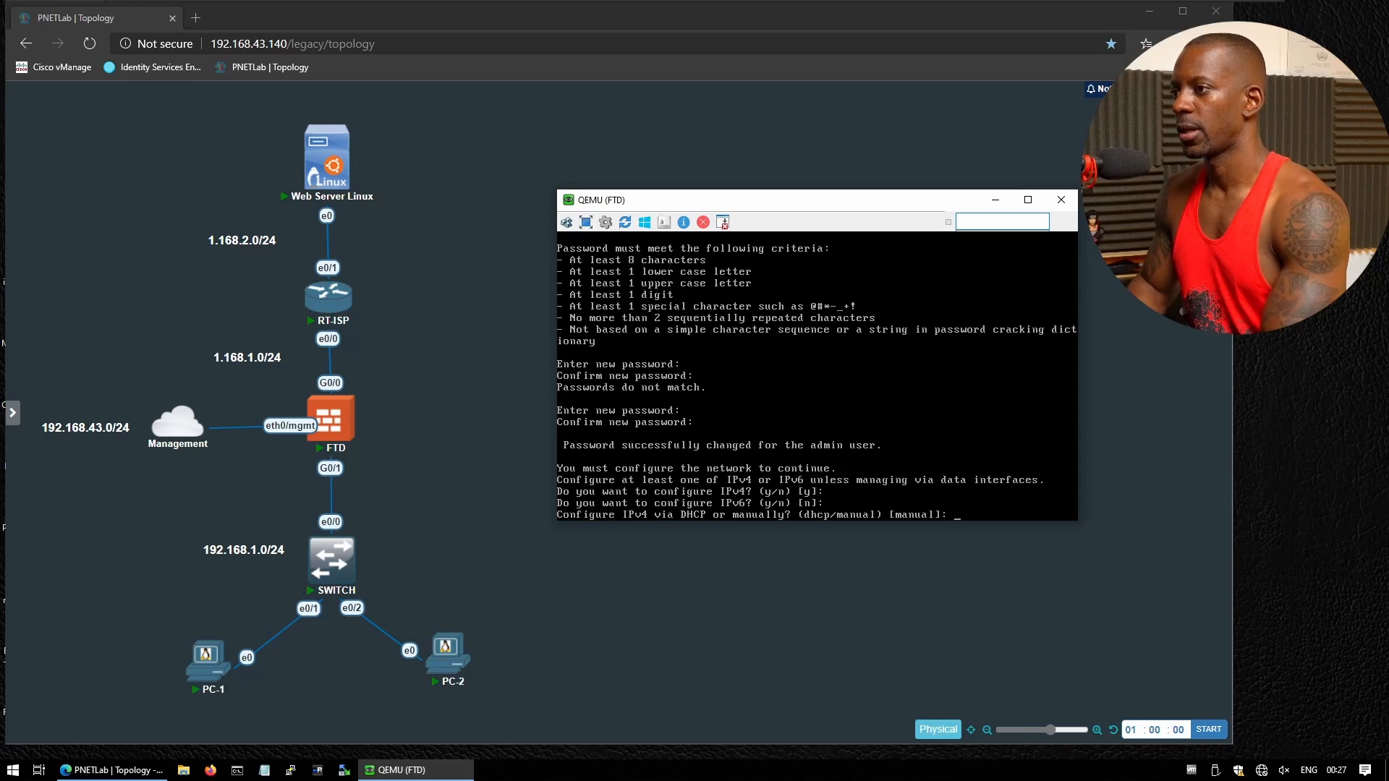
key(Return)
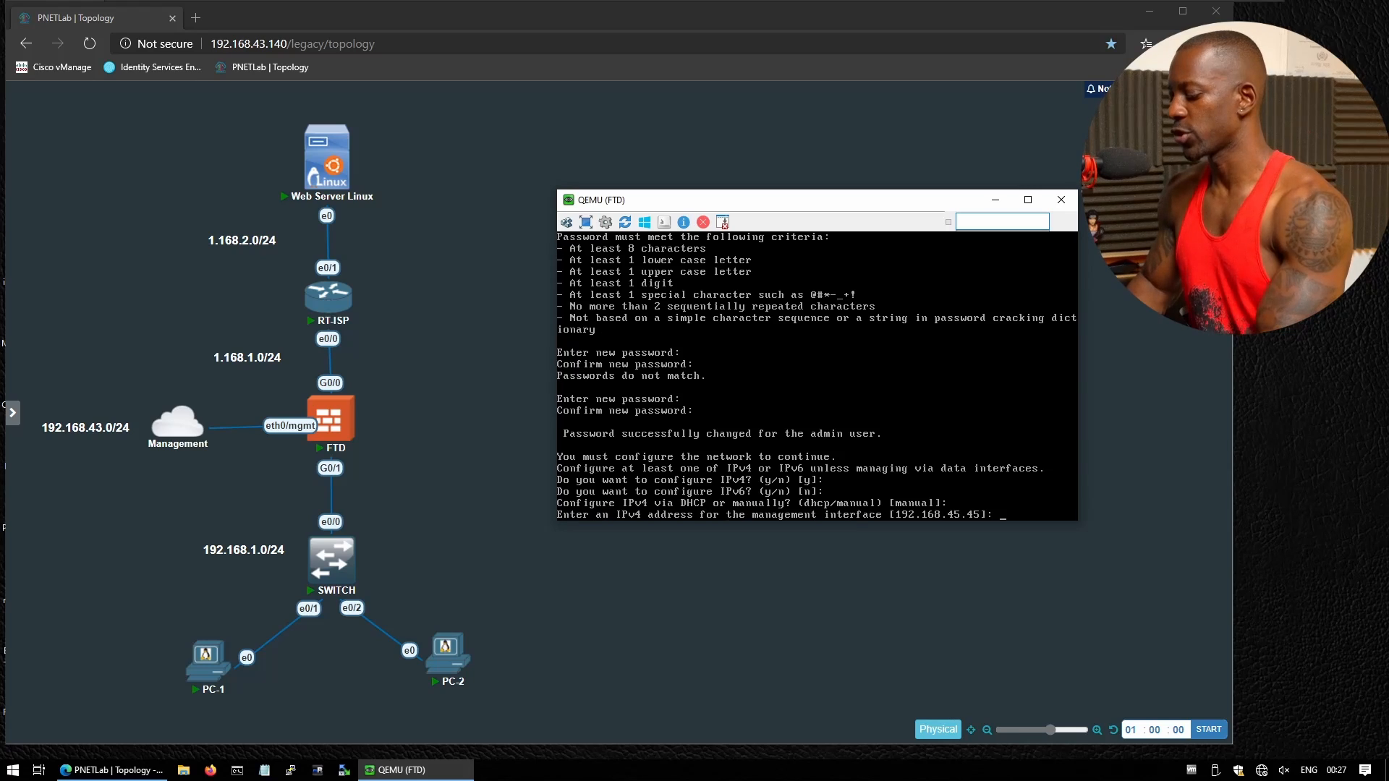
text(192.168)
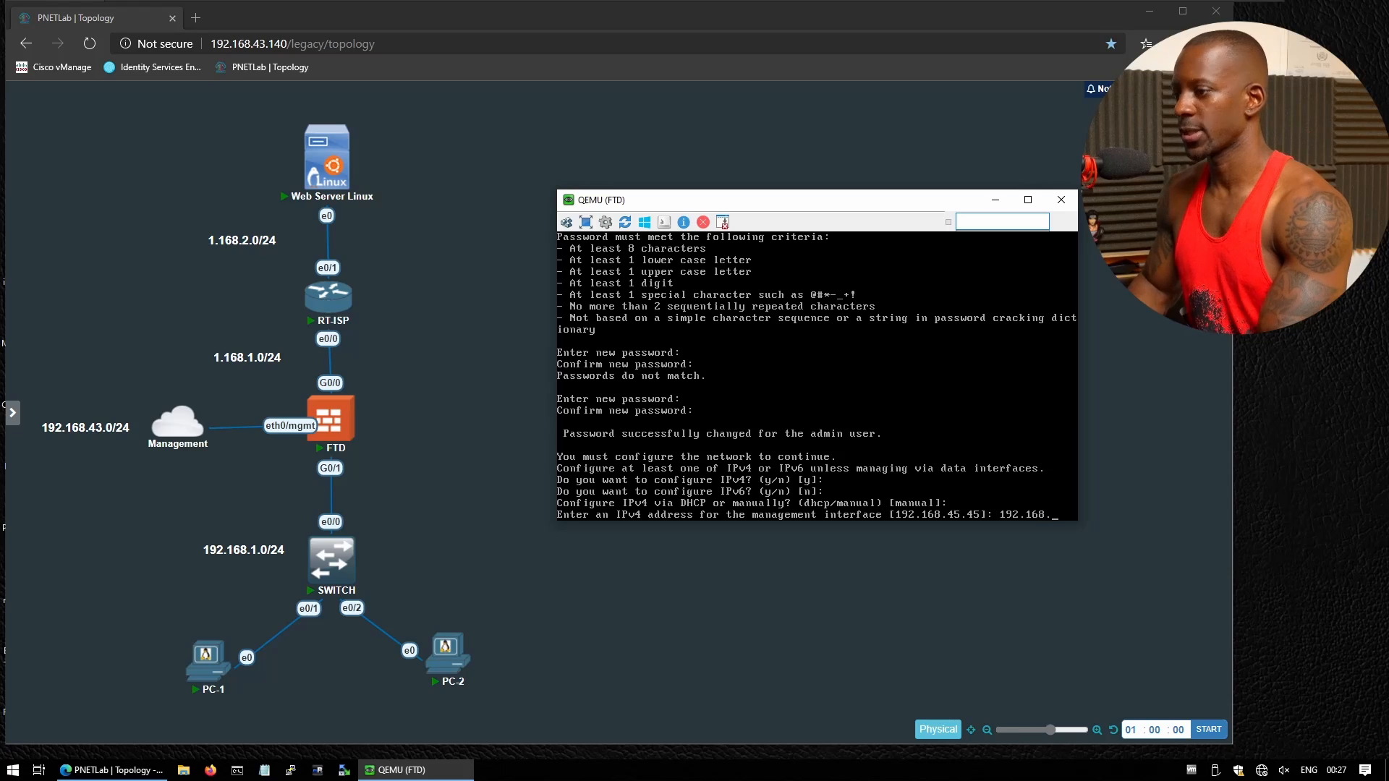
text(.43.)
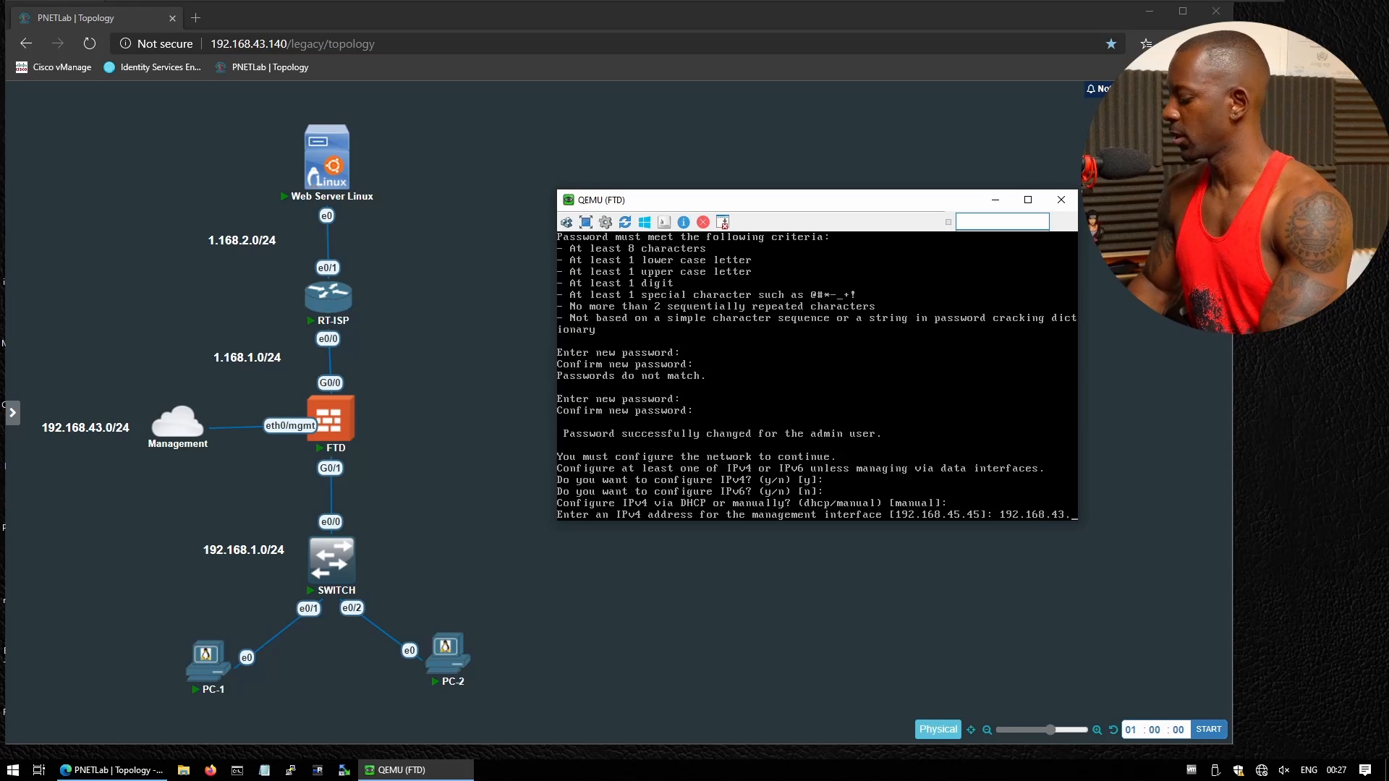
text(16)
key(Return)
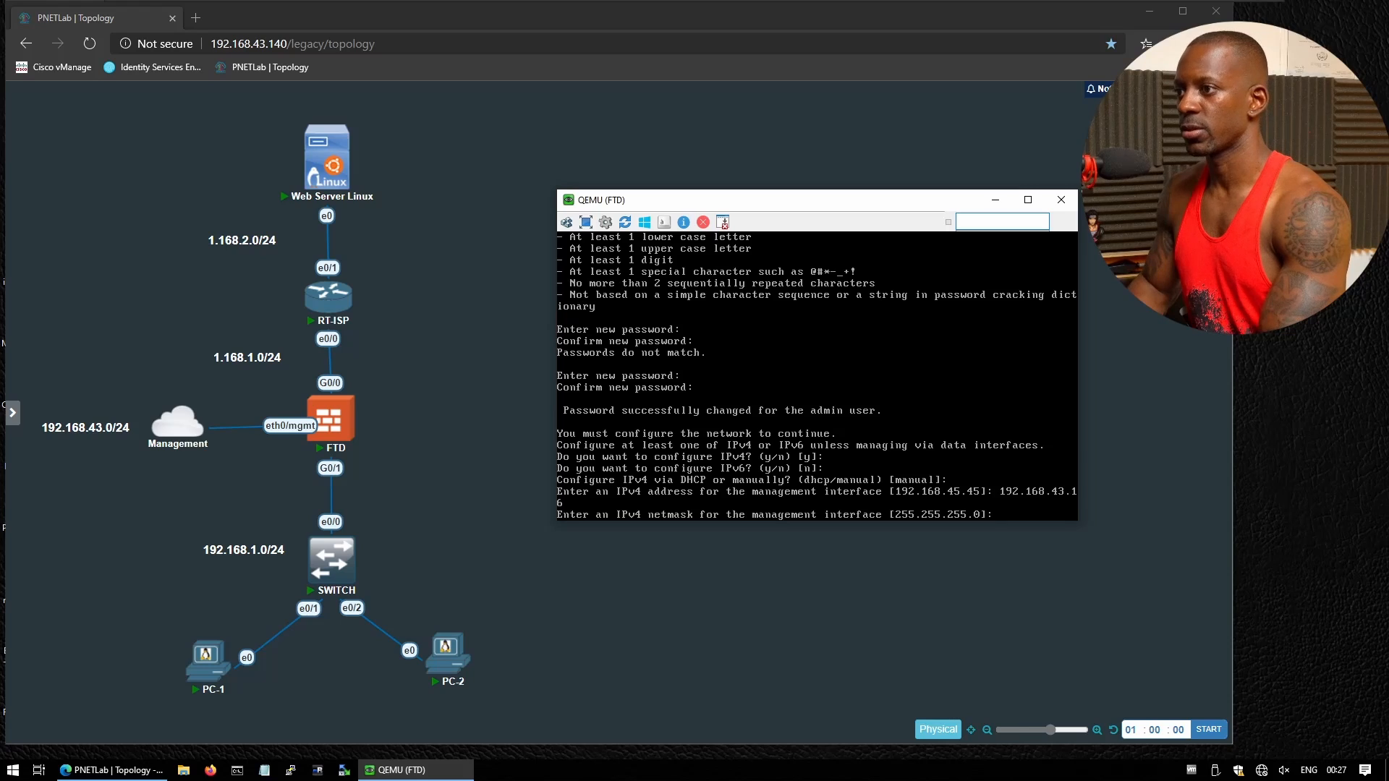
key(Return)
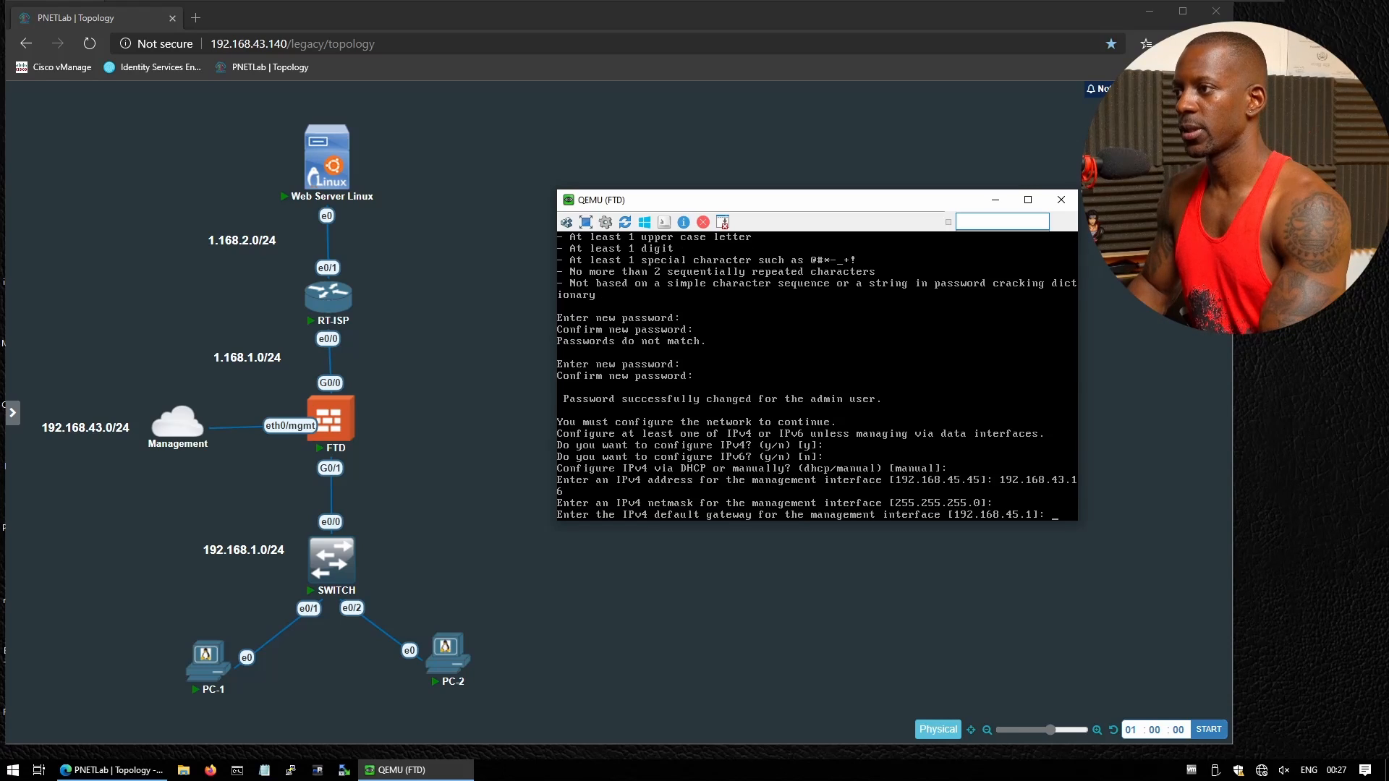
Set gateway 192.168.43.1, hostname ftd-1, and no DNS servers or search domains
text(192.168.)
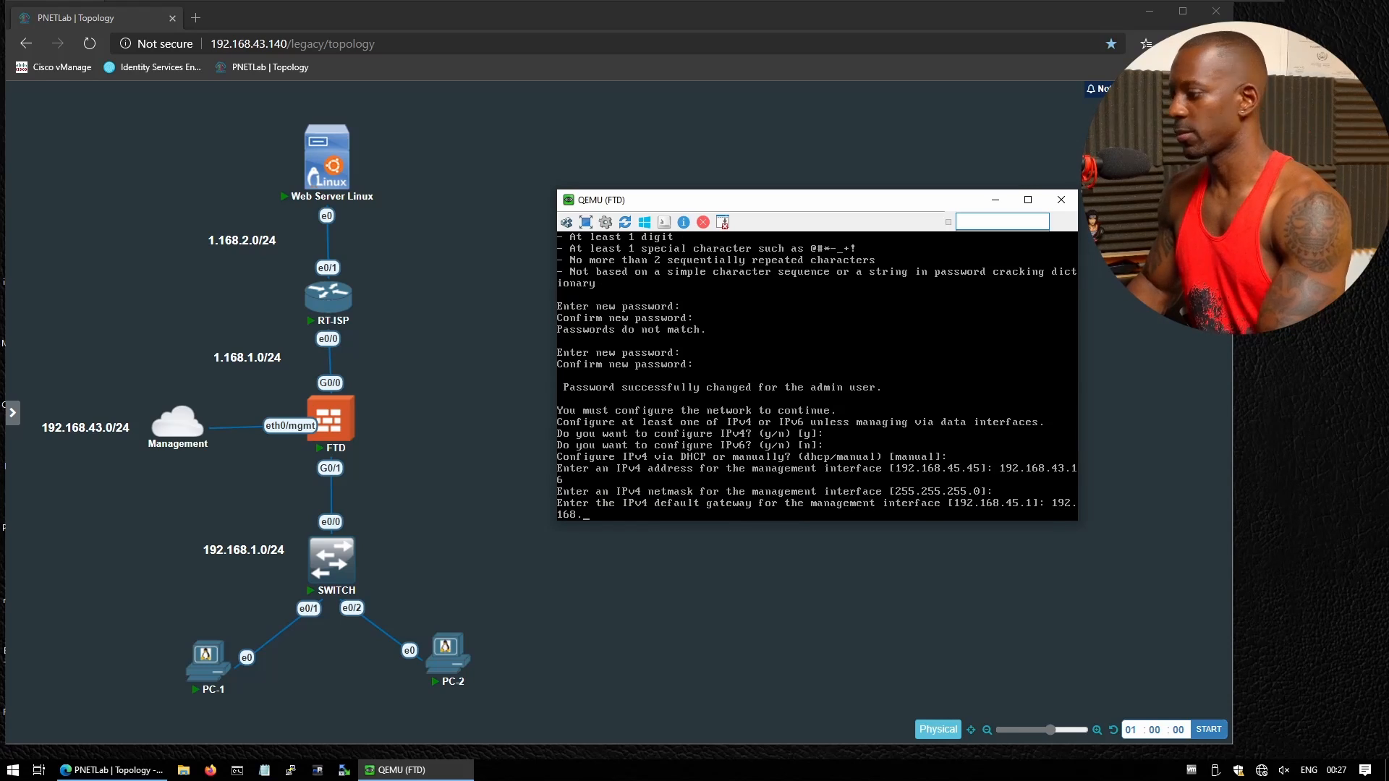
text(43.1)
key(Return)
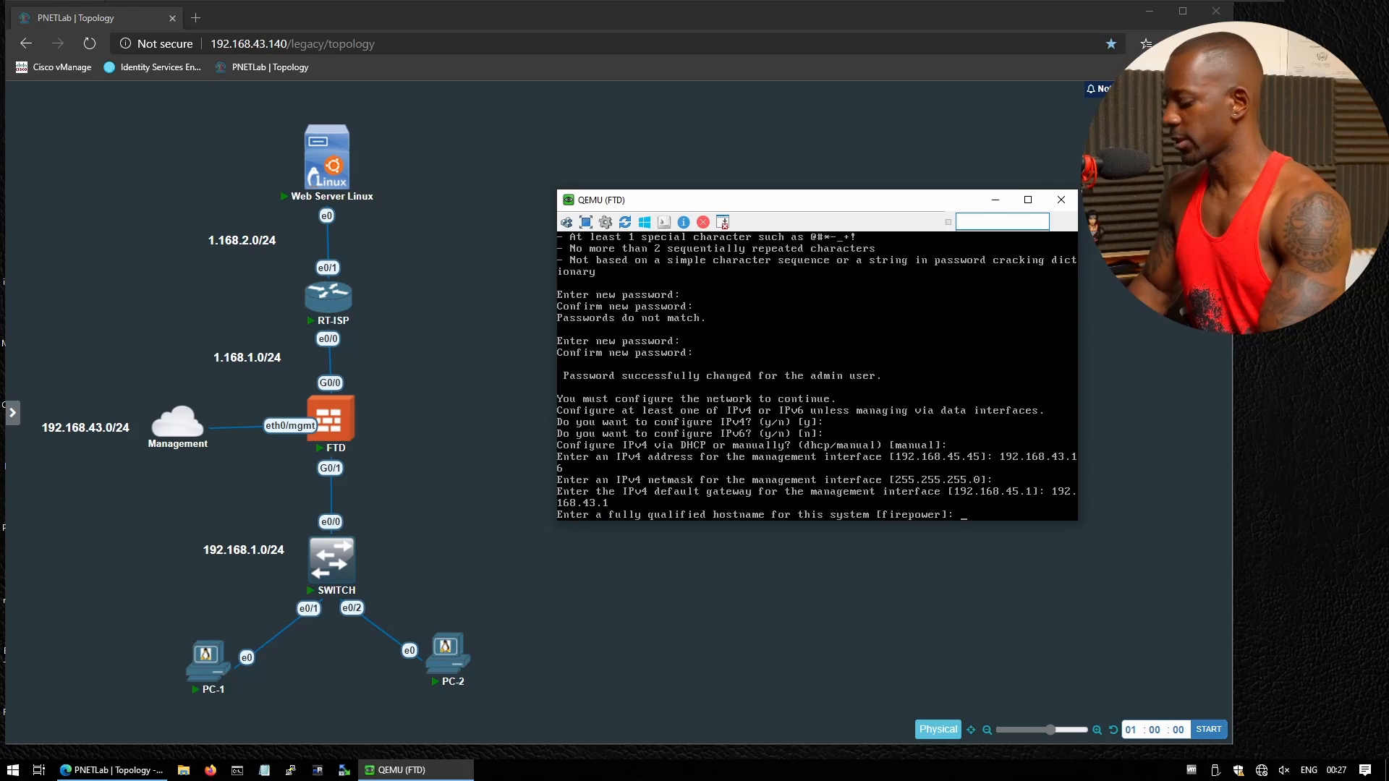
text(ftd-1)
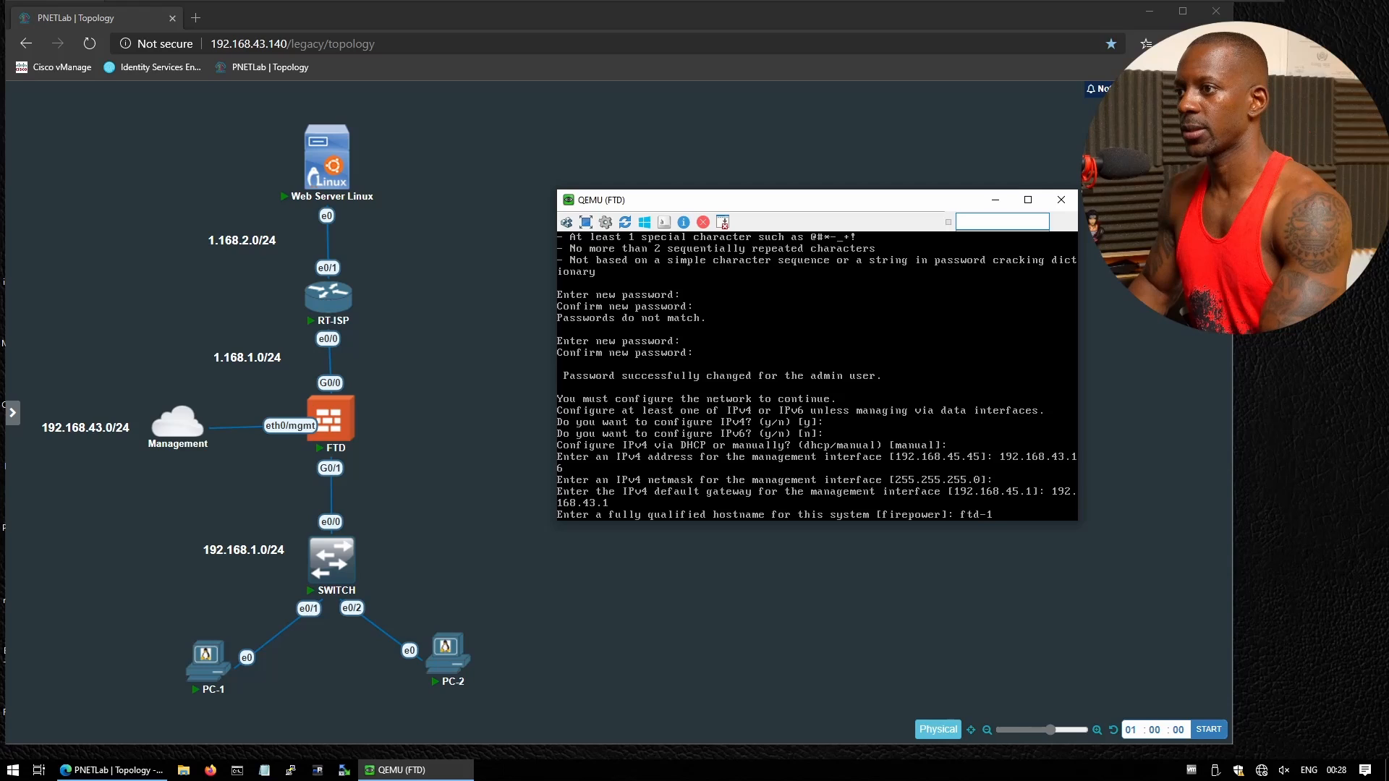
key(Return)
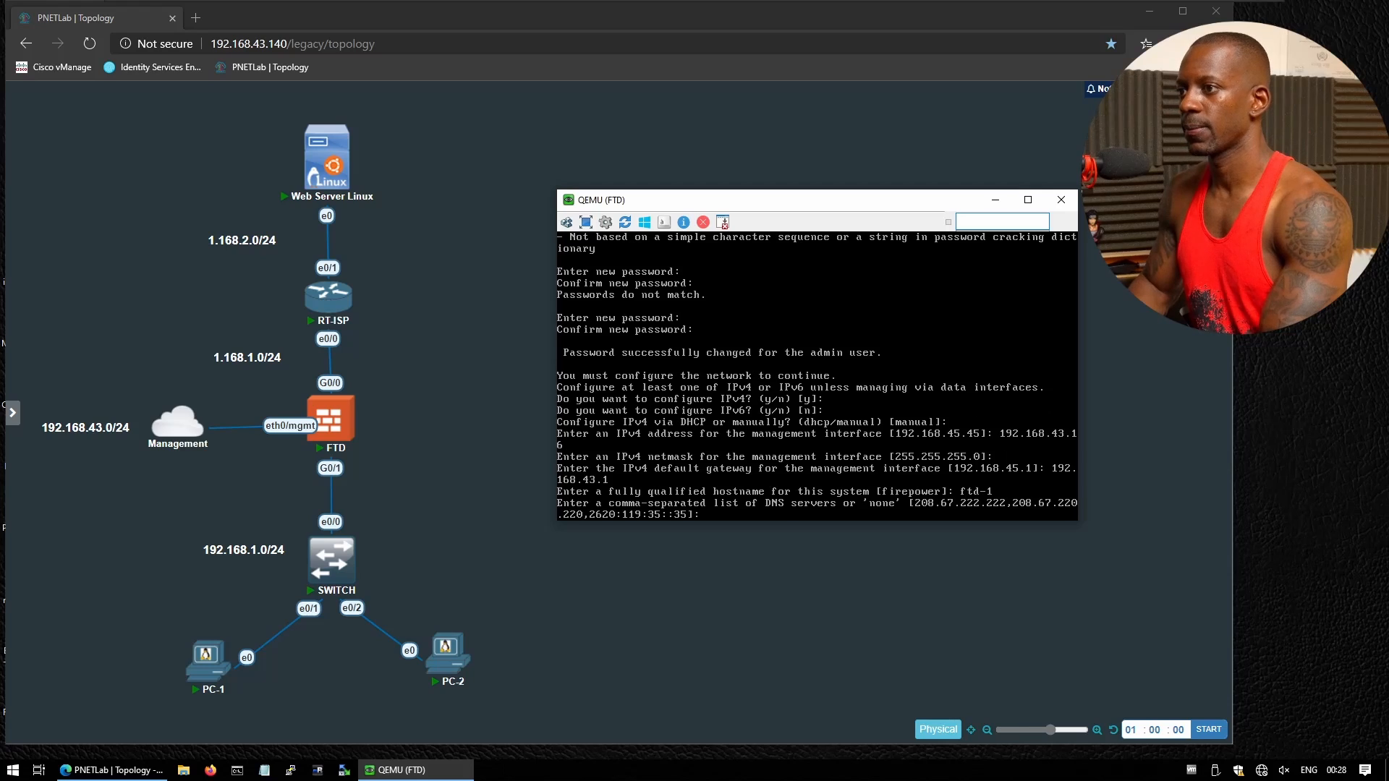
text(none)
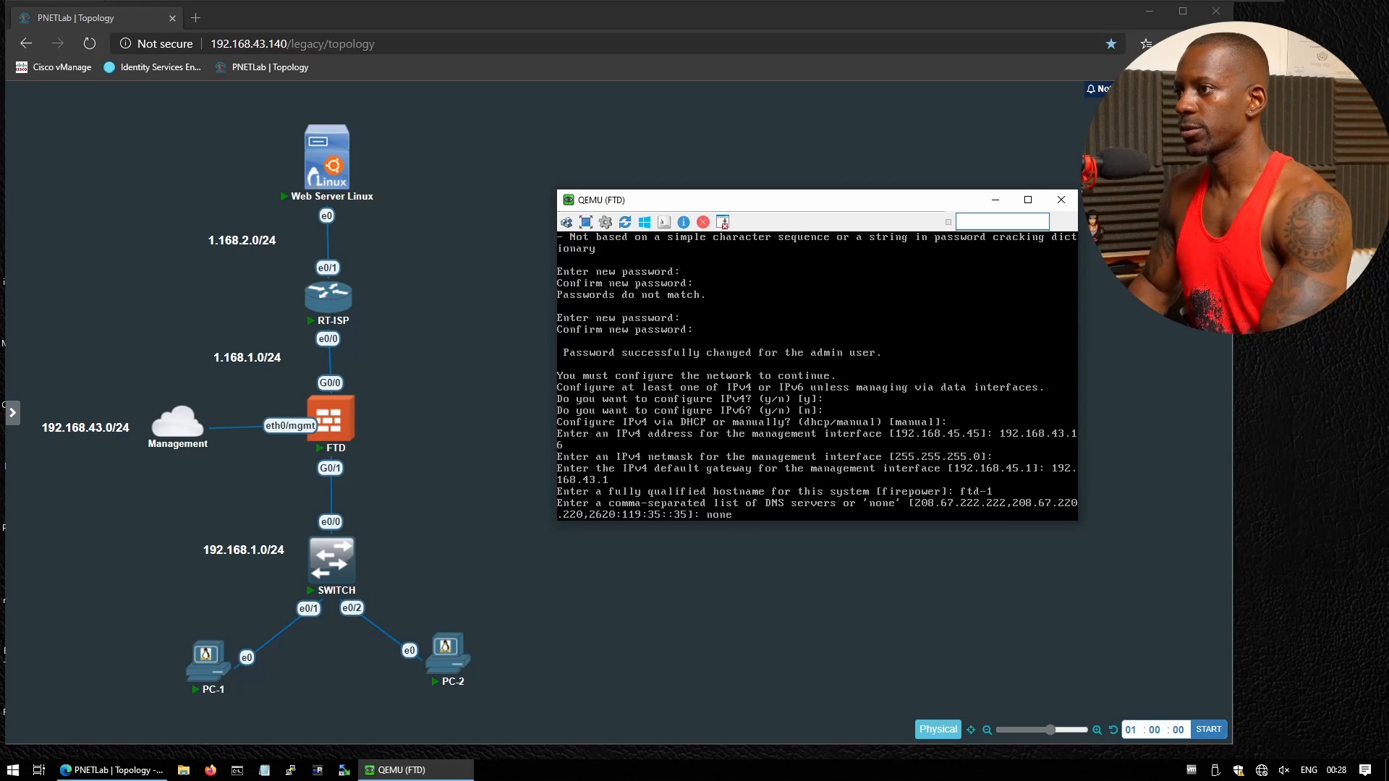
key(Return)
text(none' []: none)
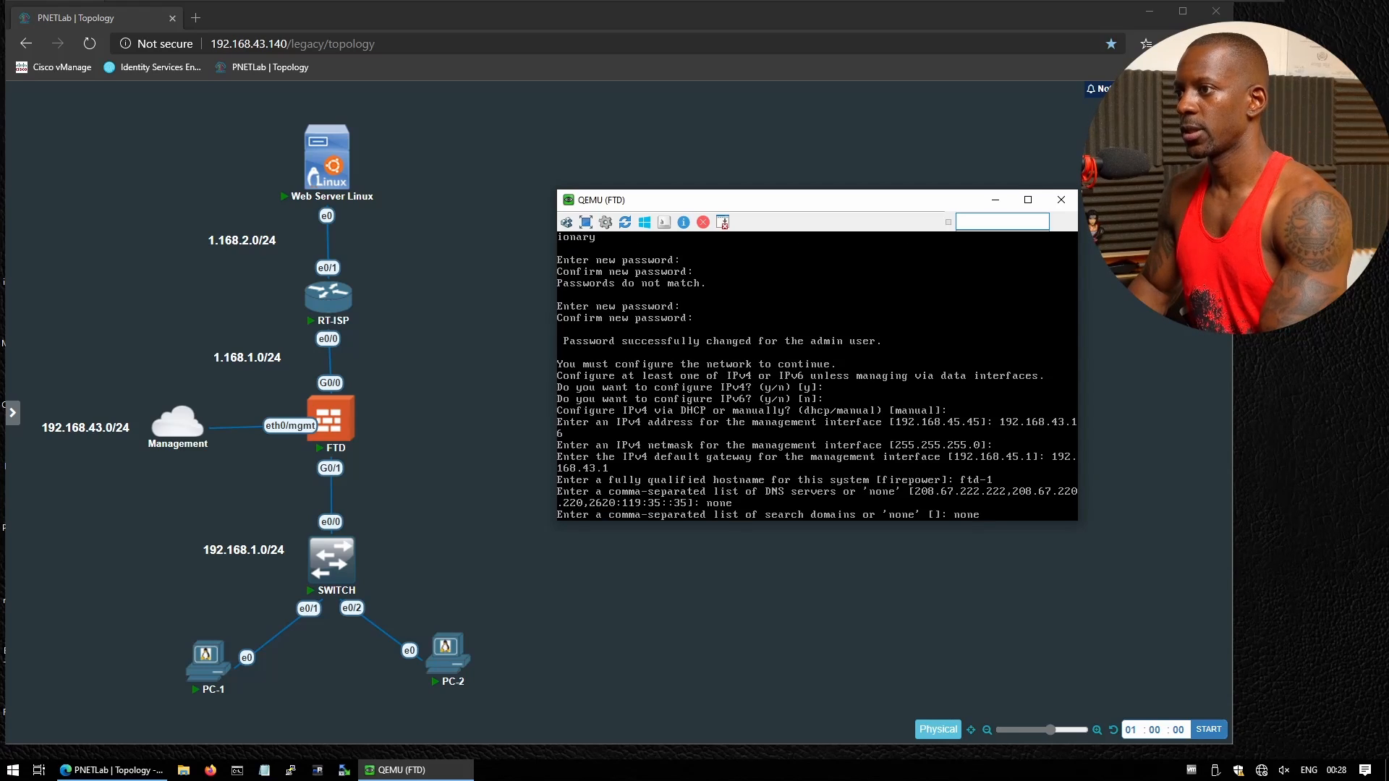
key(Return)
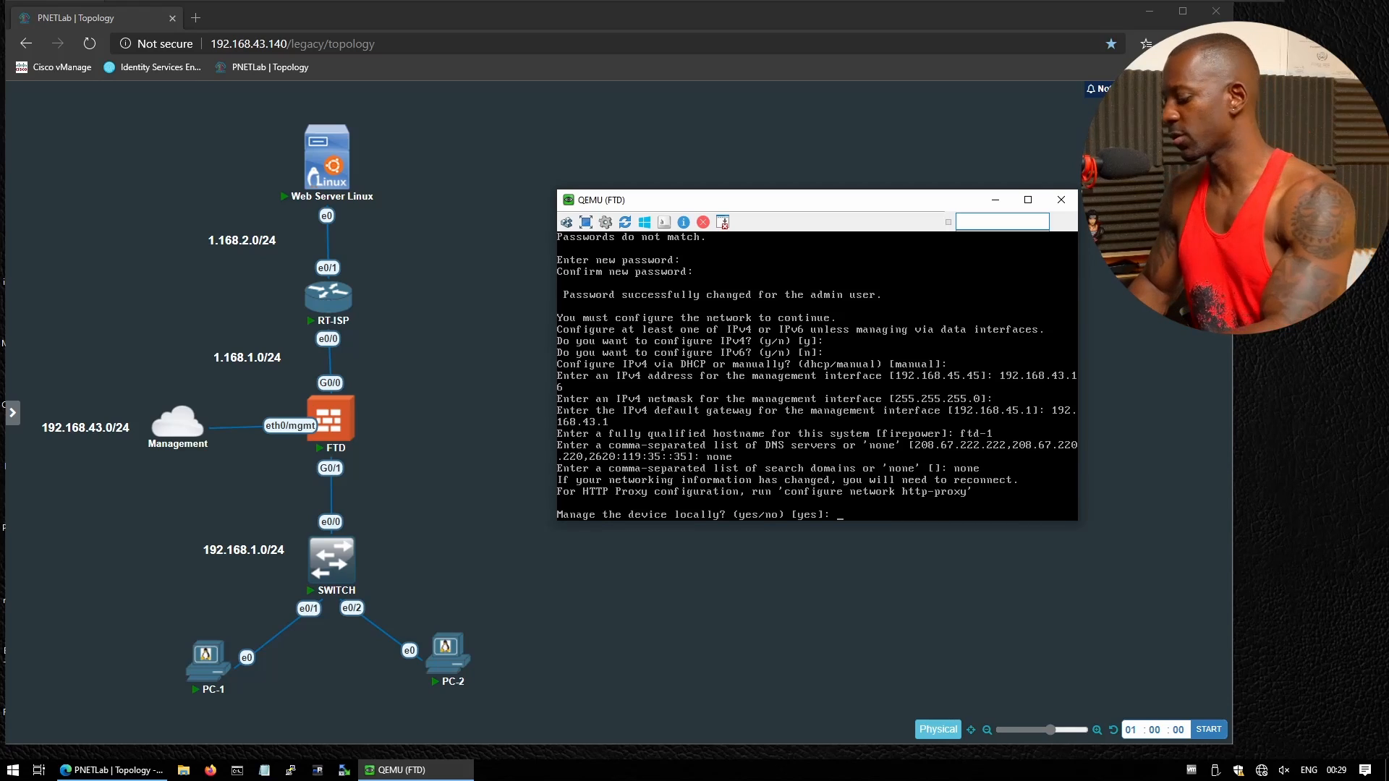
Choose local device management and let the routed-mode firstboot configuration finish
key(Return)
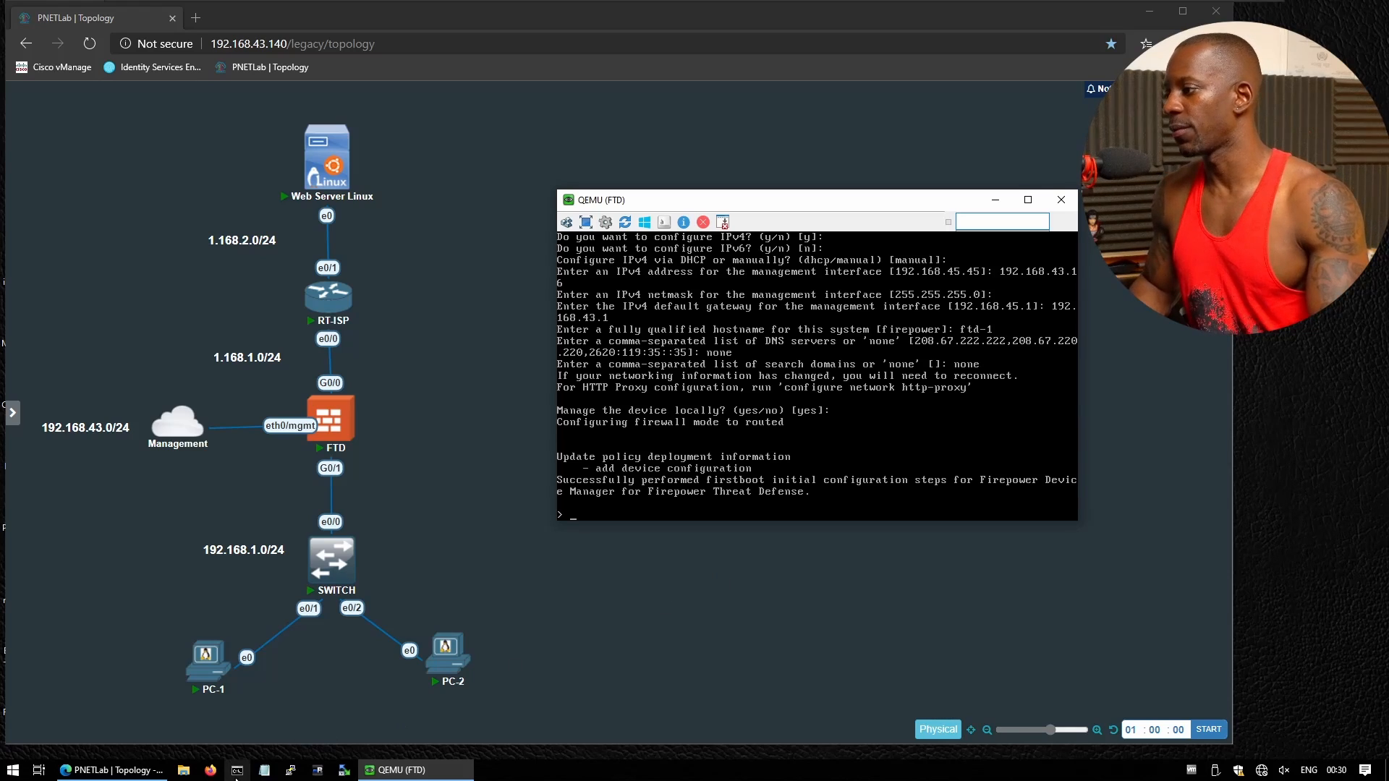
Ping the FTD management address 192.168.43.16 from Command Prompt
click(238, 770)
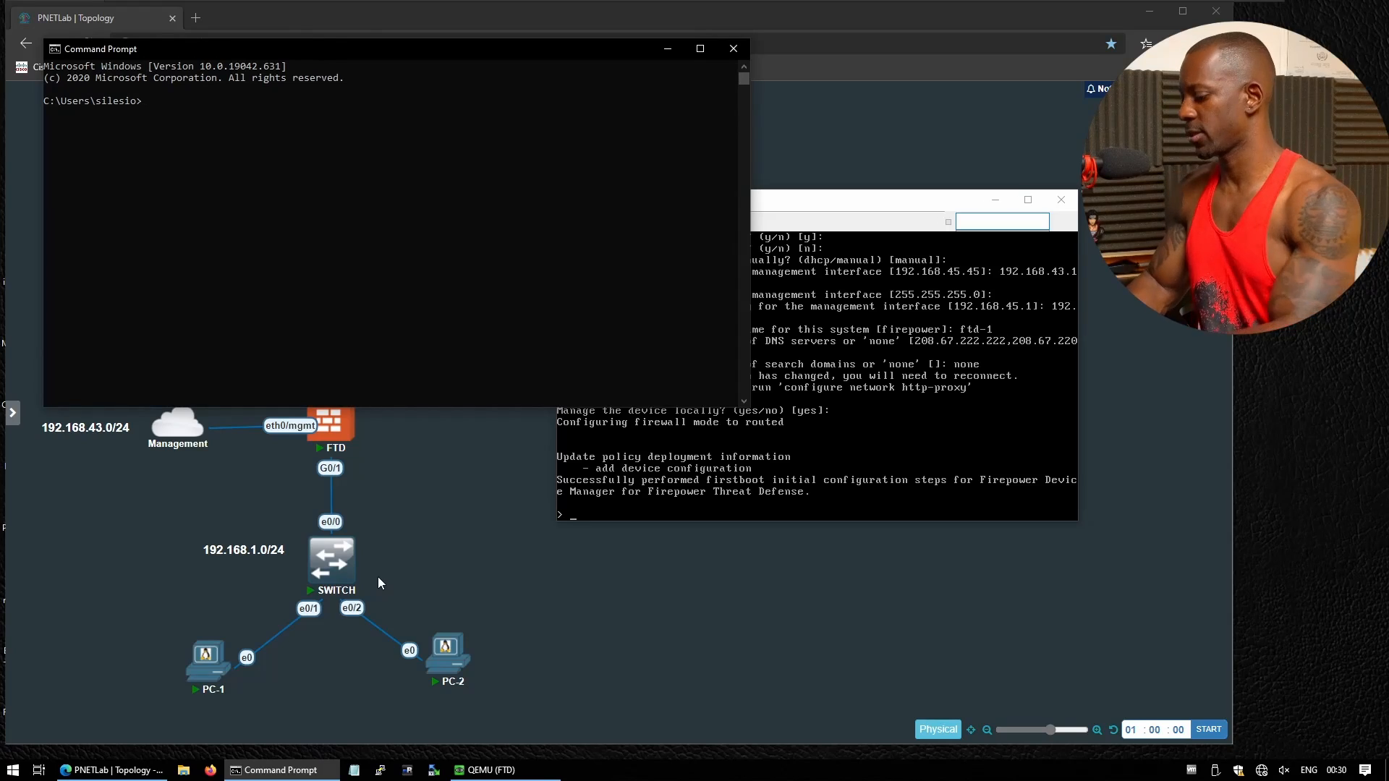
text(ping 192.168)
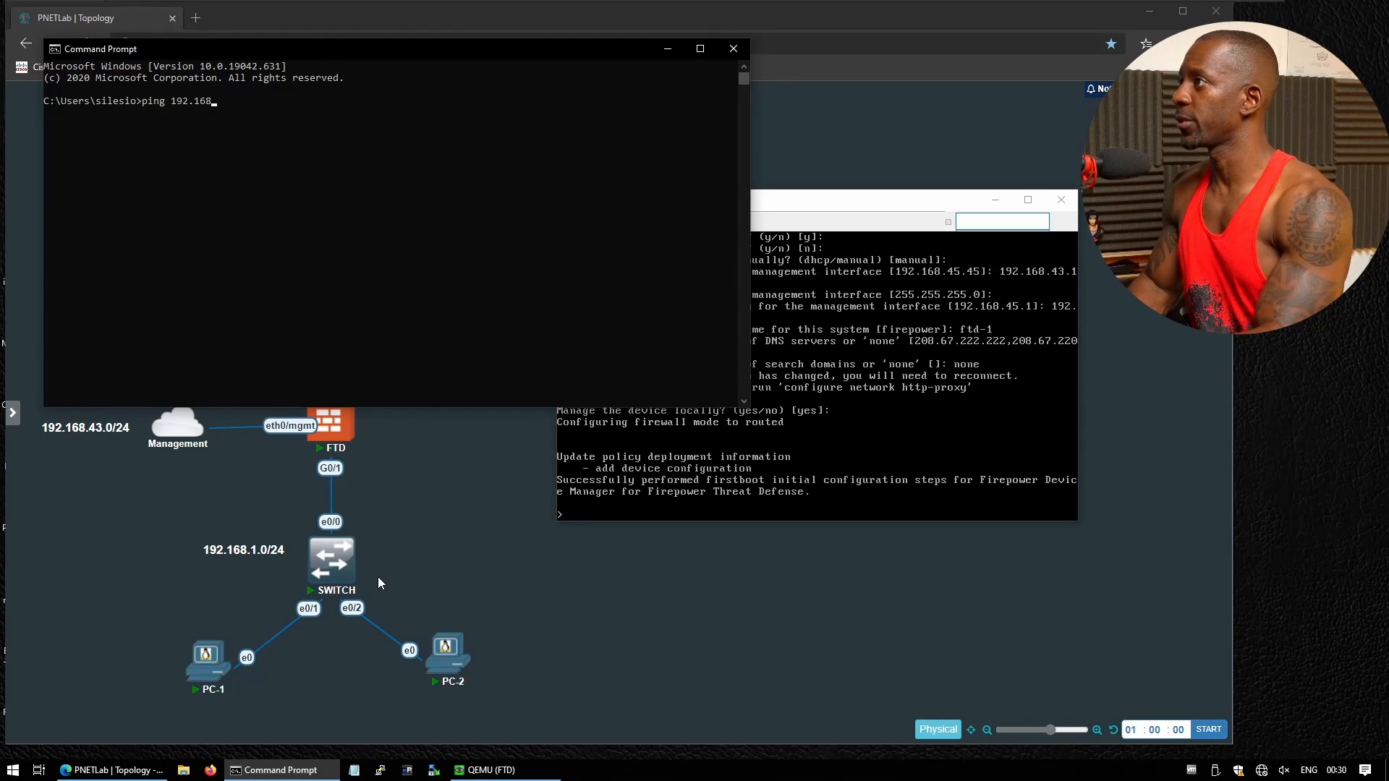
text(.43.16)
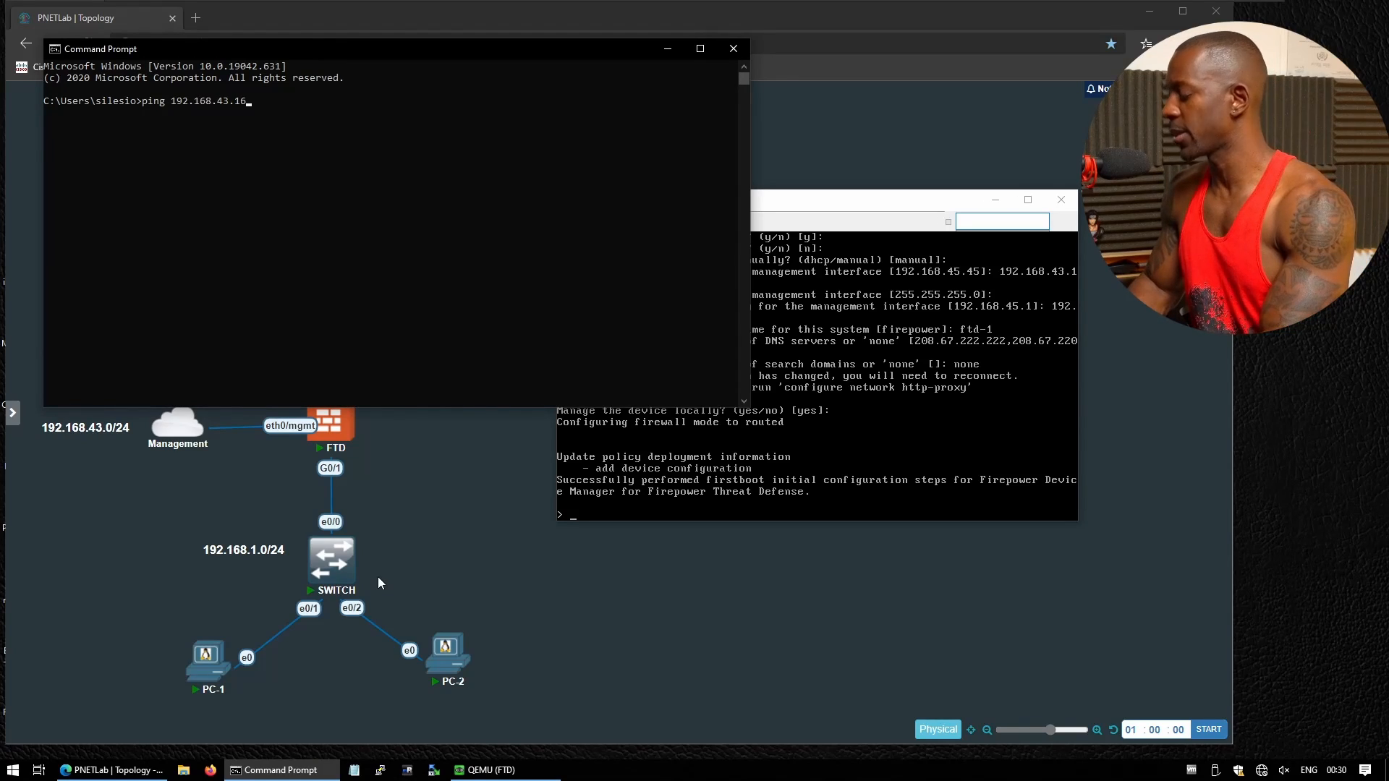
key(Return)
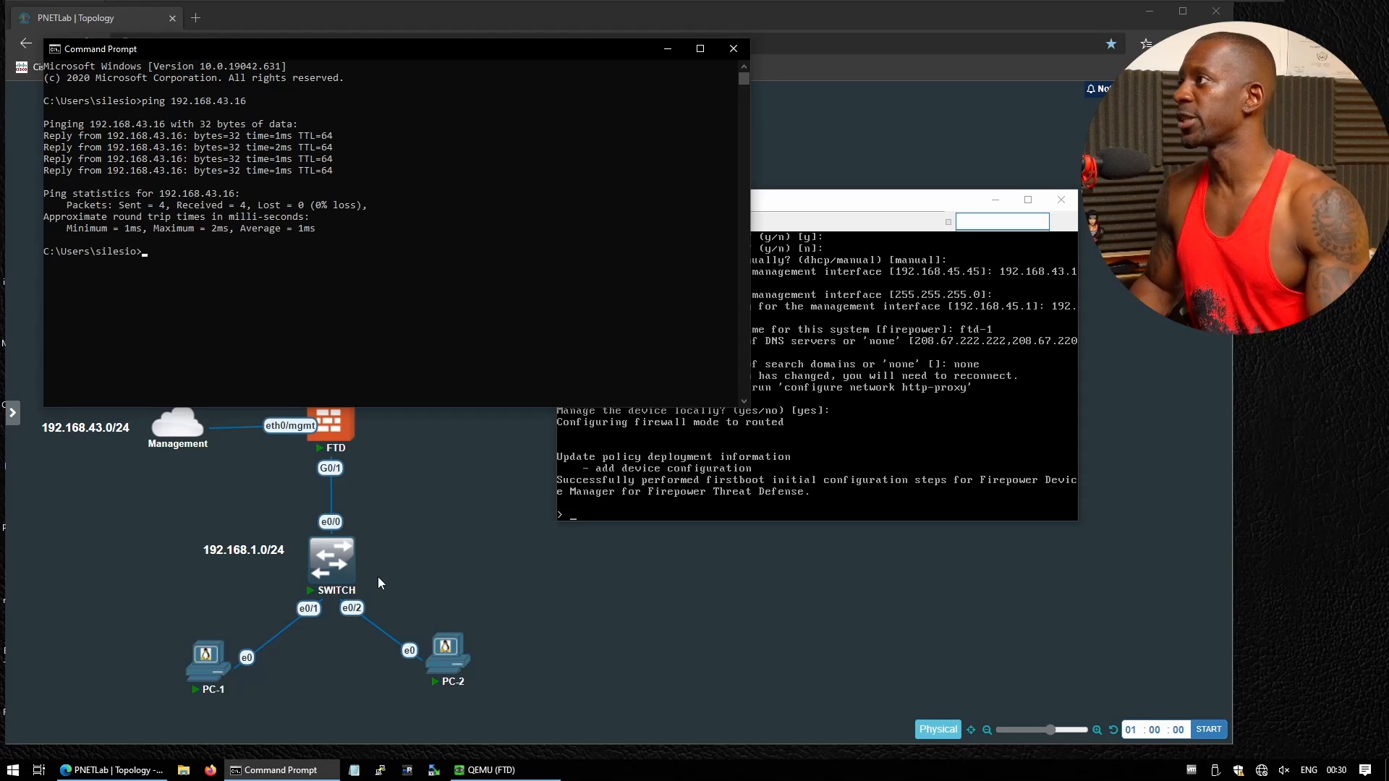
click(203, 18)
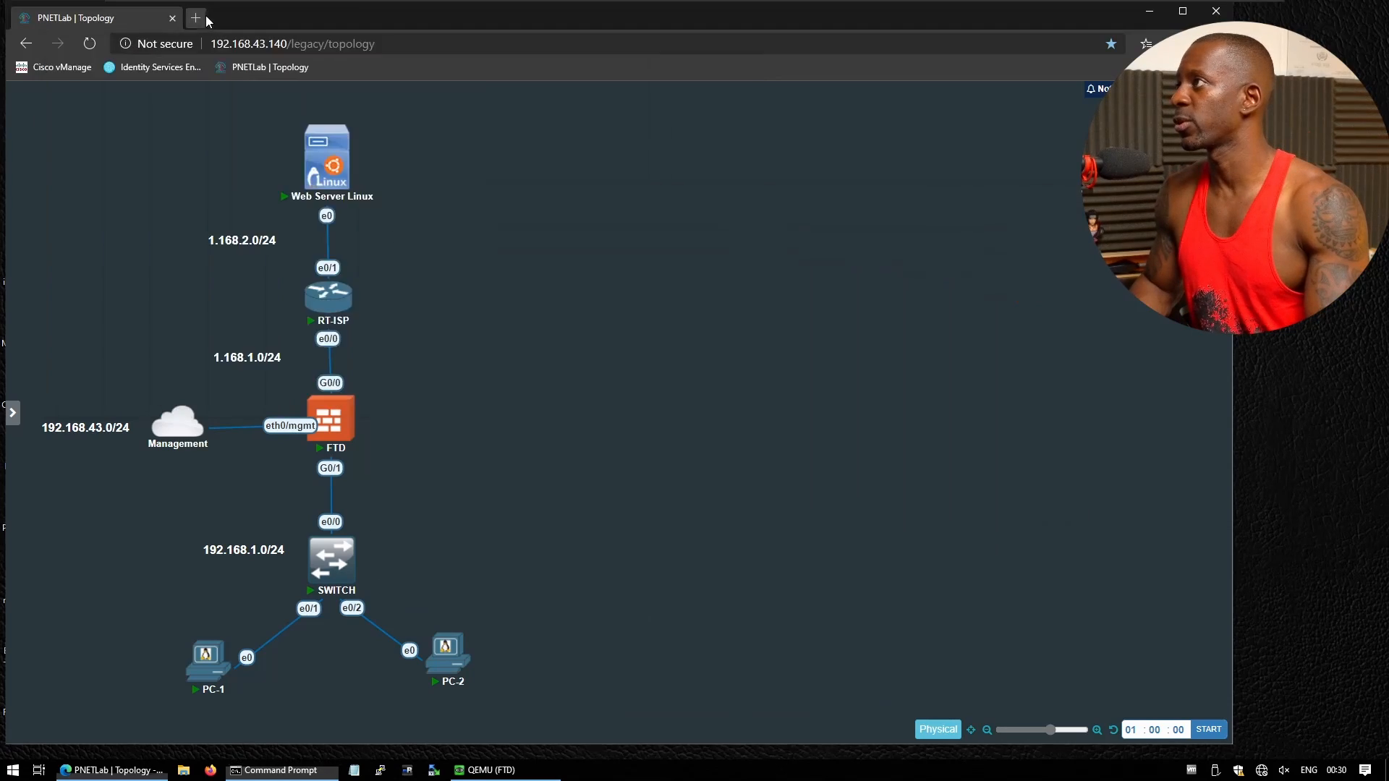
text(ht)
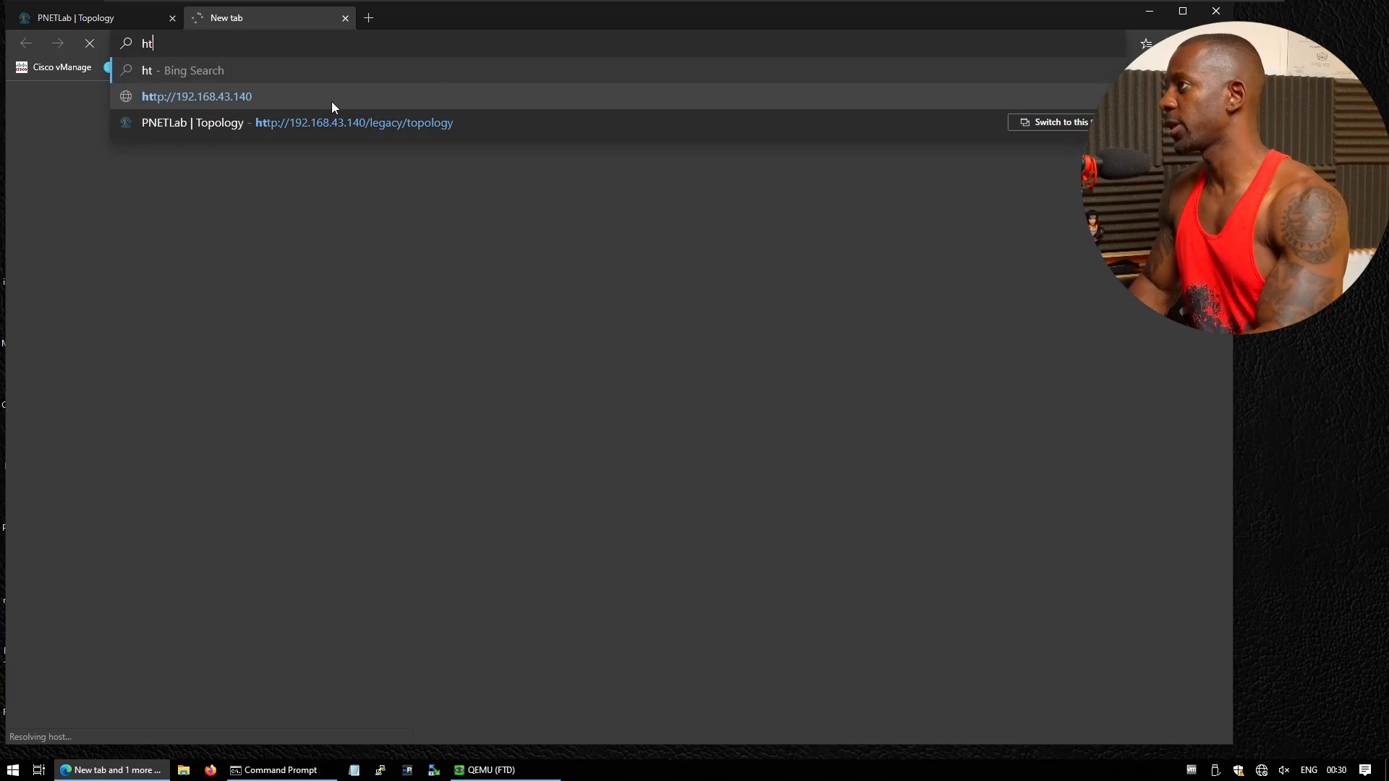
text(tps://1)
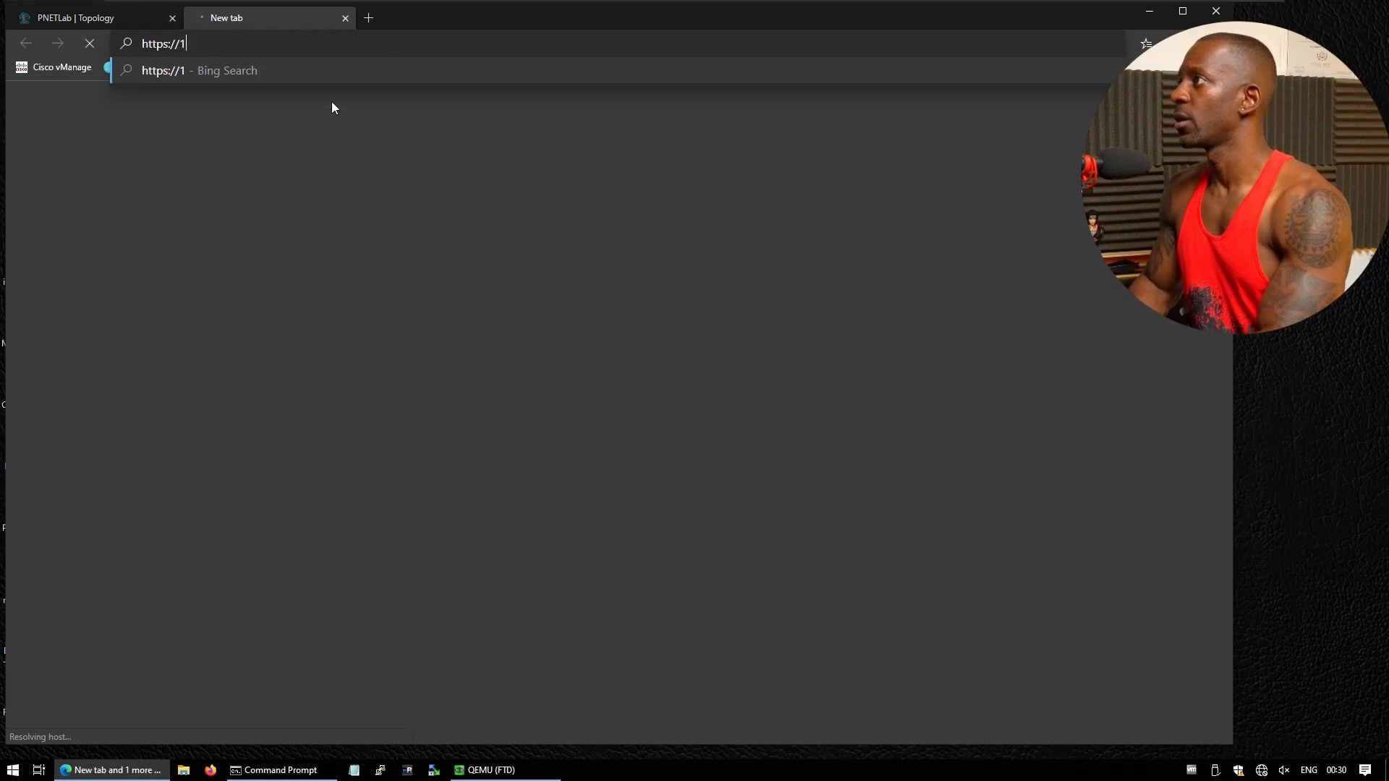
text(92.168.43.16)
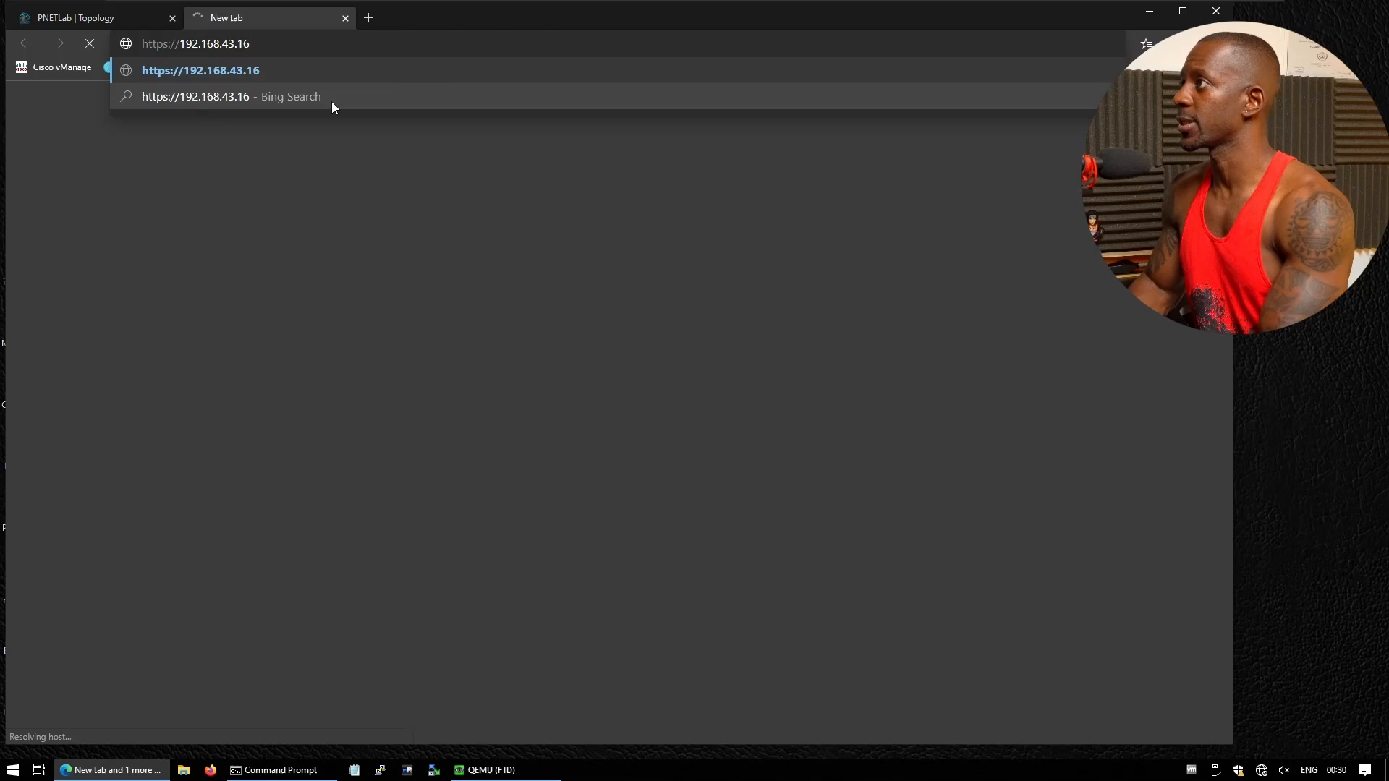
key(Return)
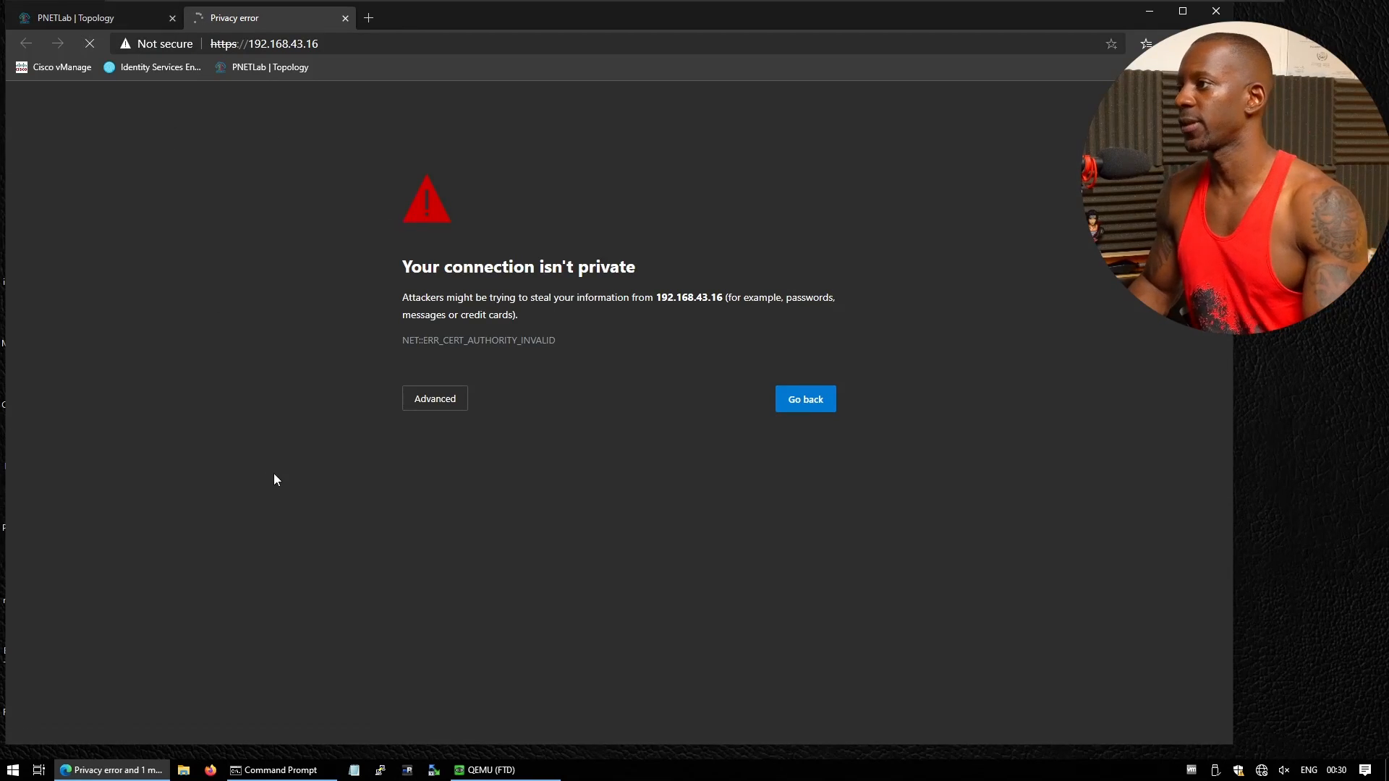
click(455, 408)
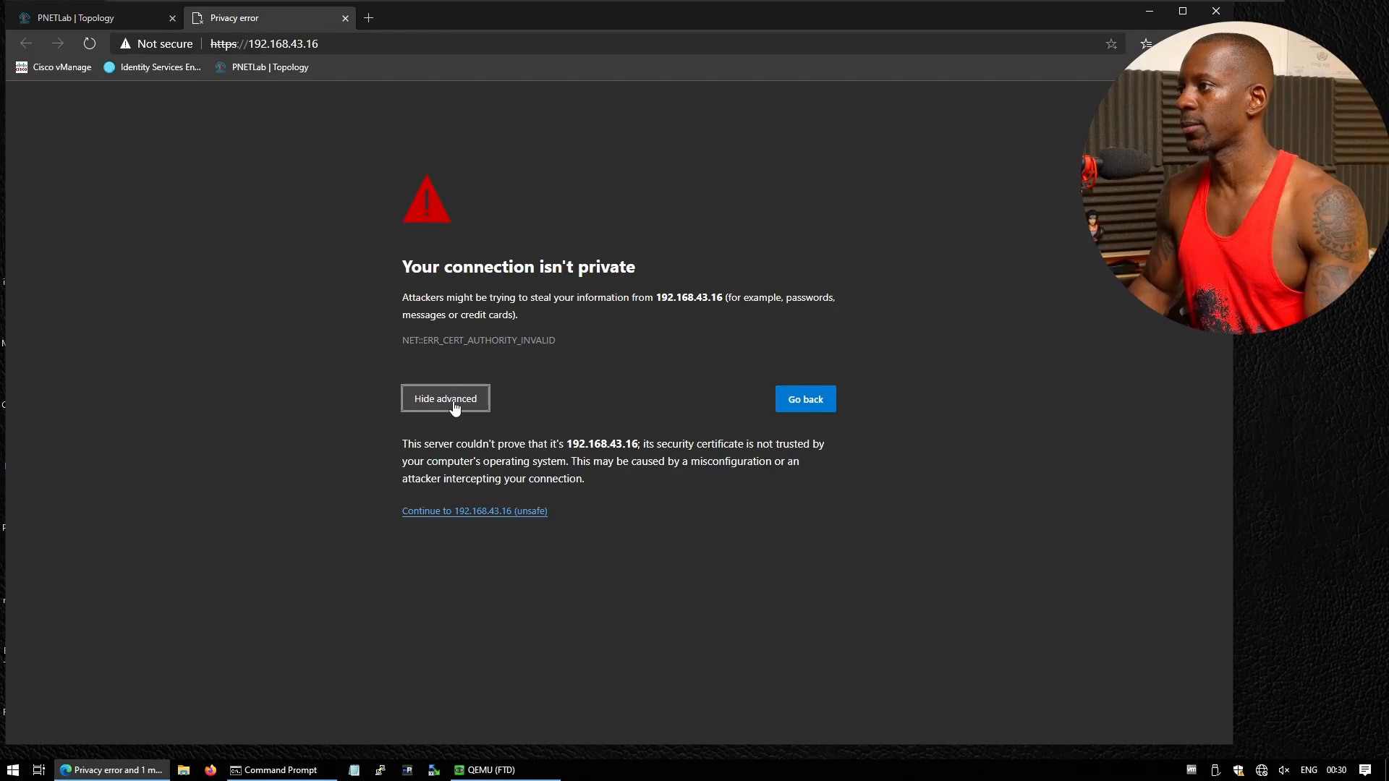
click(489, 512)
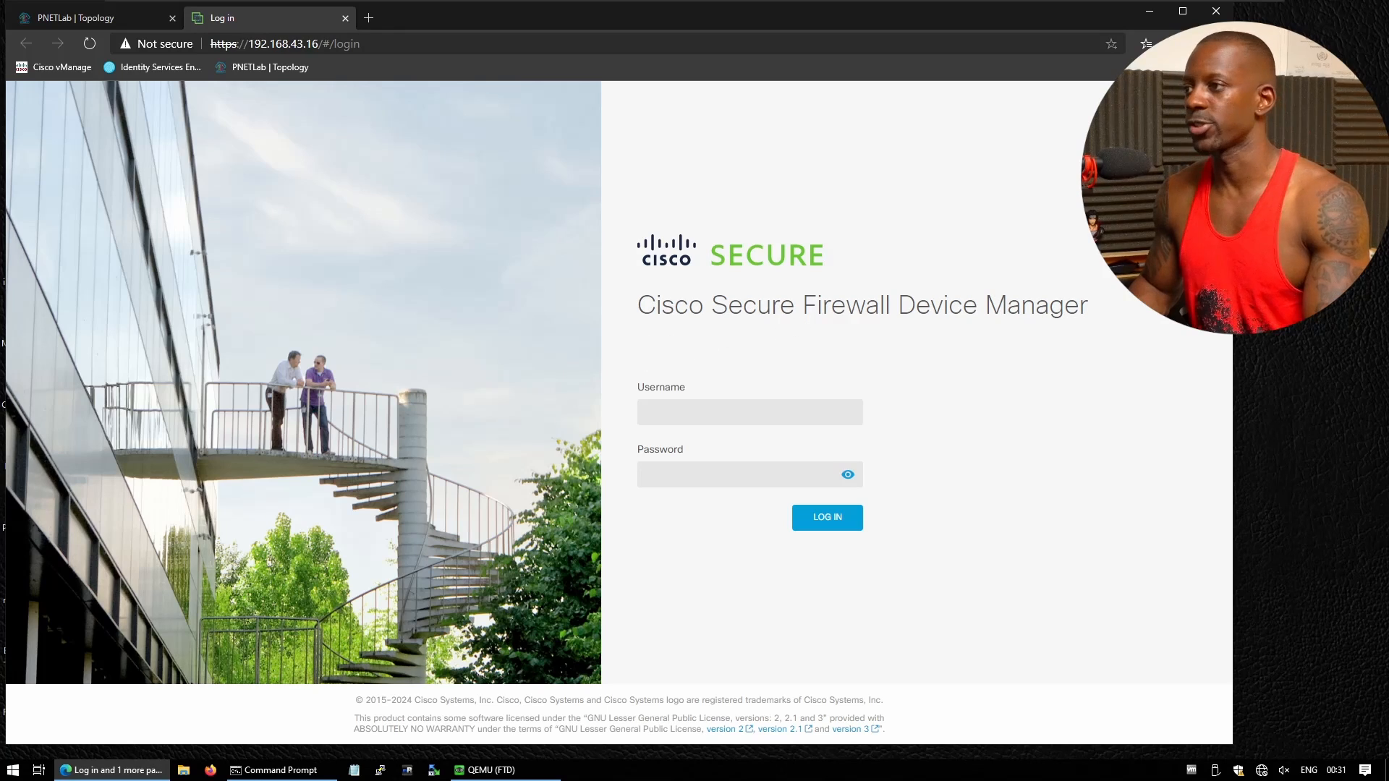
Log in to Firewall Device Manager as admin with the account password
click(667, 411)
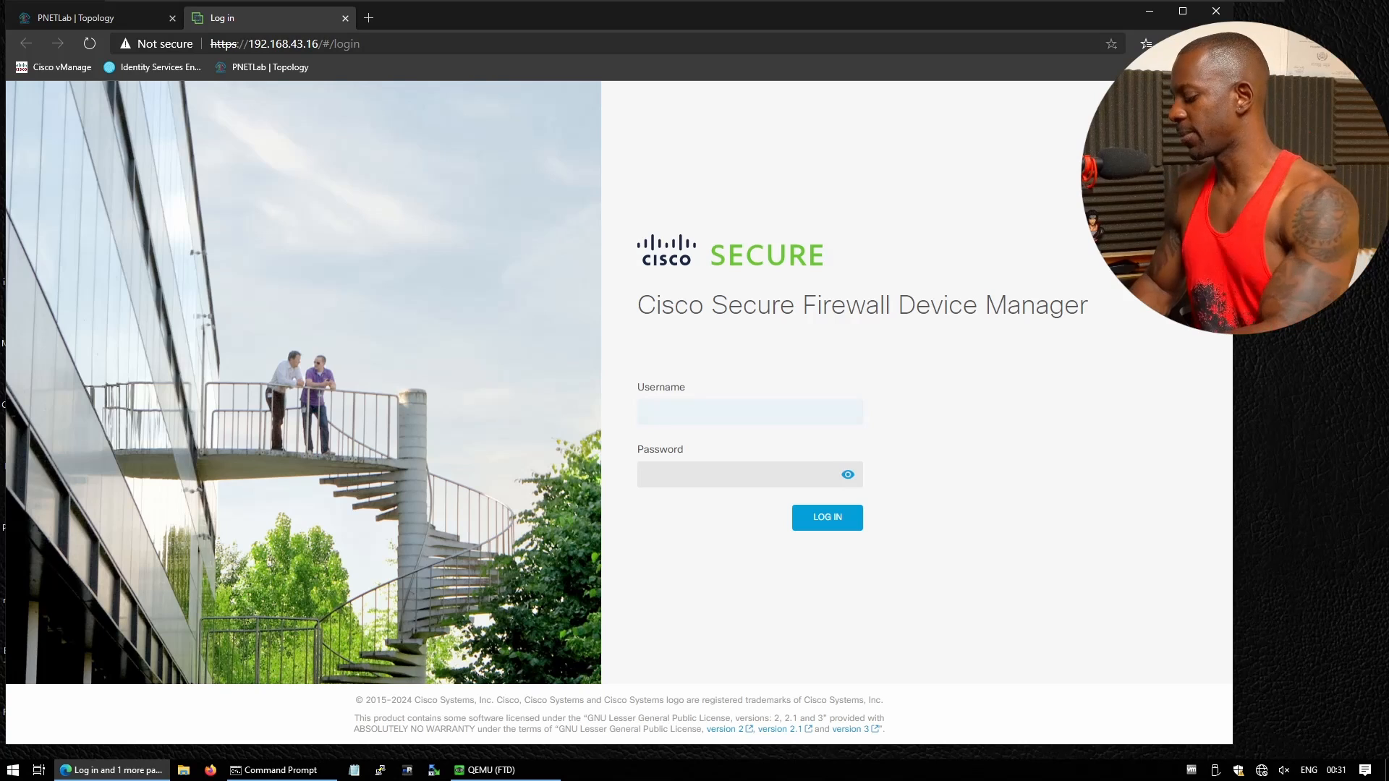
text(admin)
key(Tab)
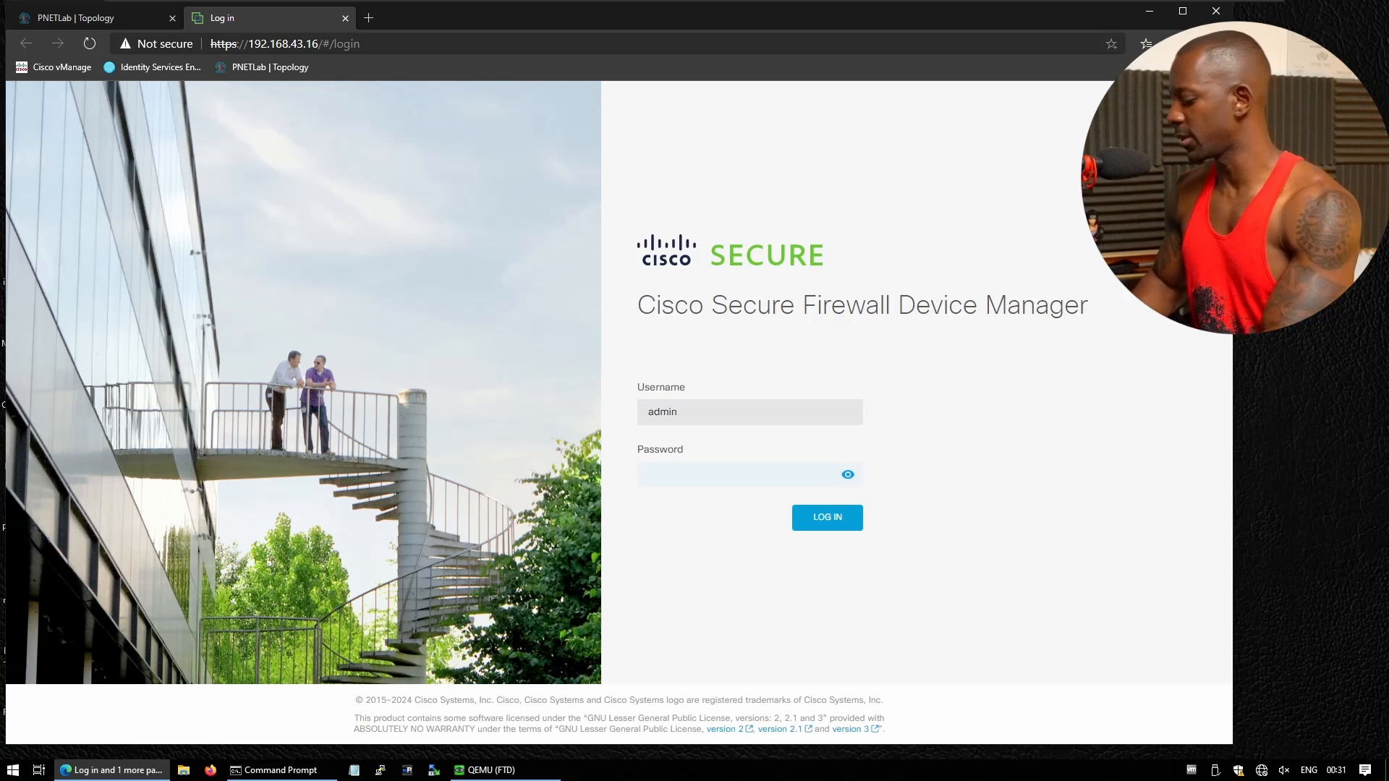
text(Admin12)
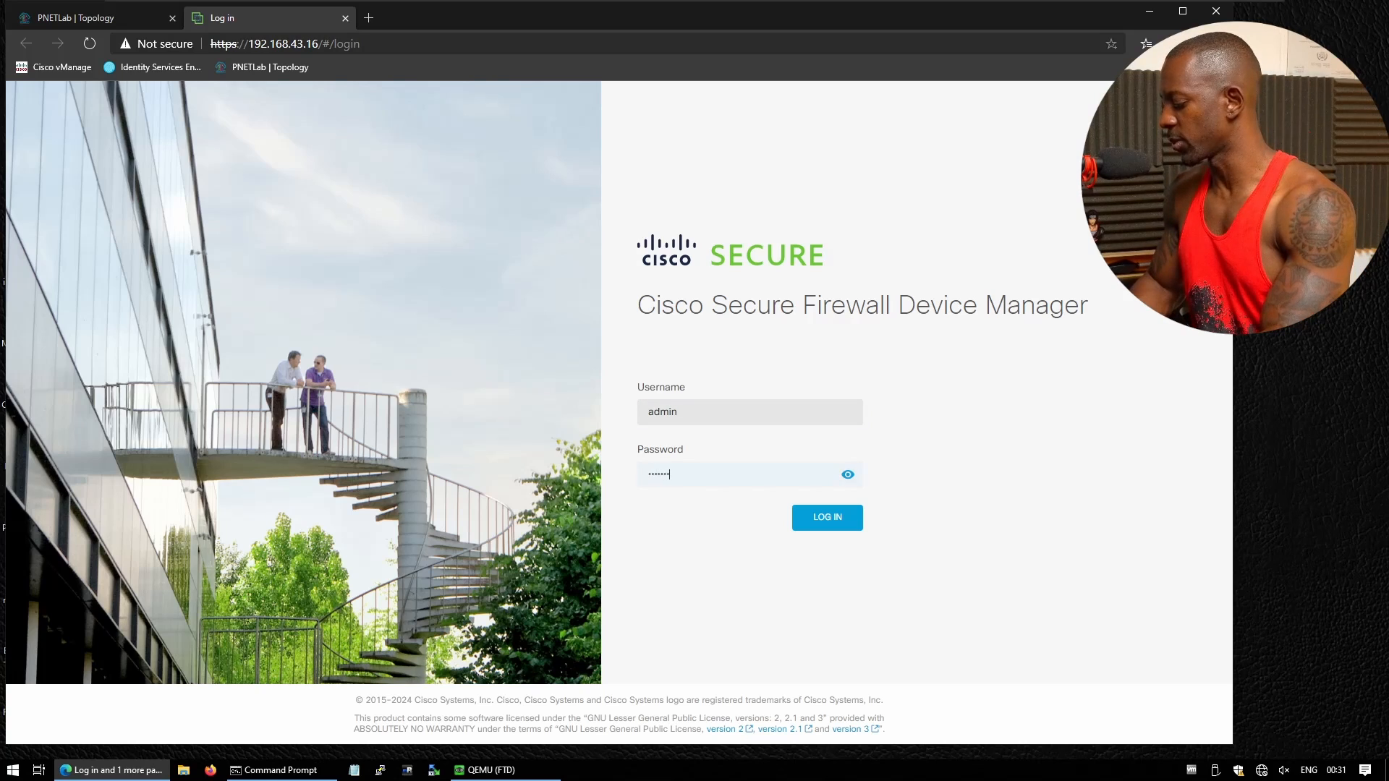
text(3)
key(Return)
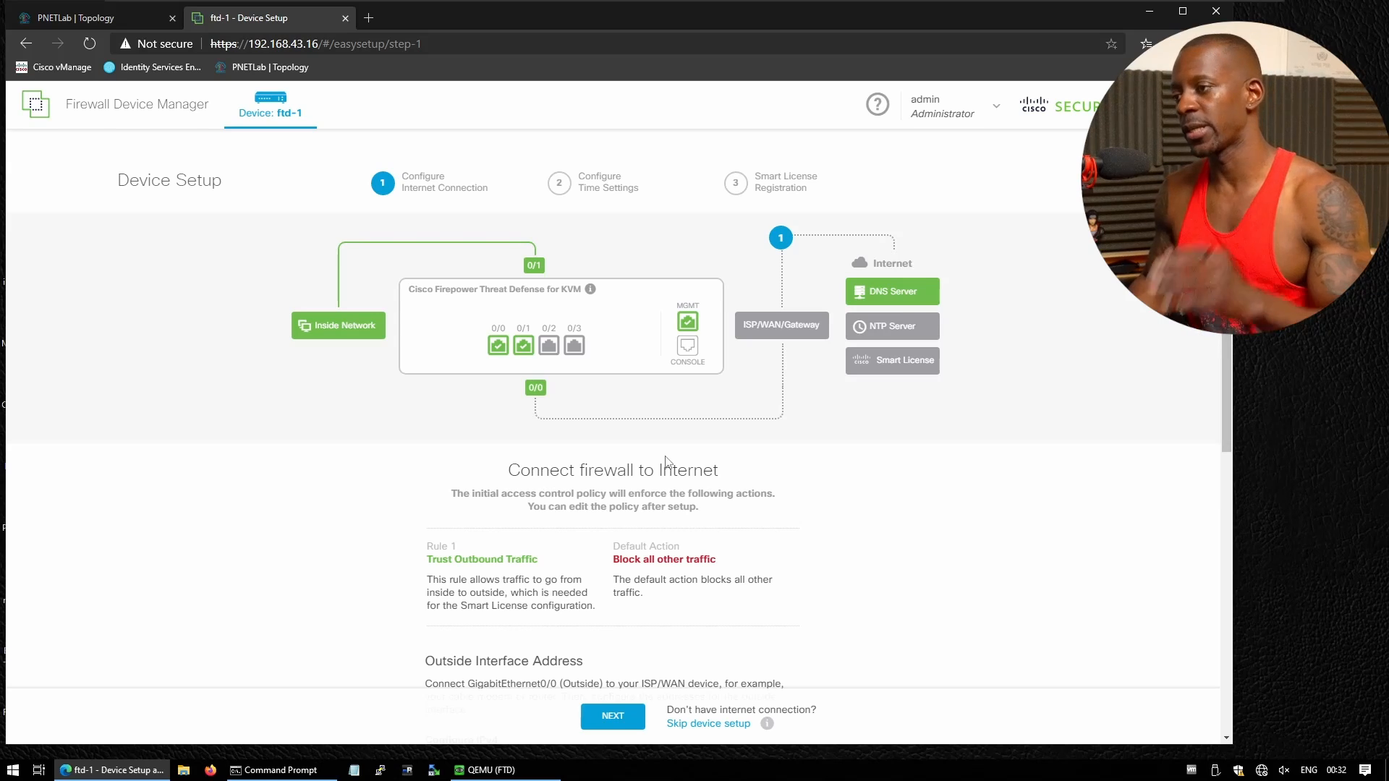
Check the lab network topology for the outside interface addressing
scroll(676, 528, down, 5)
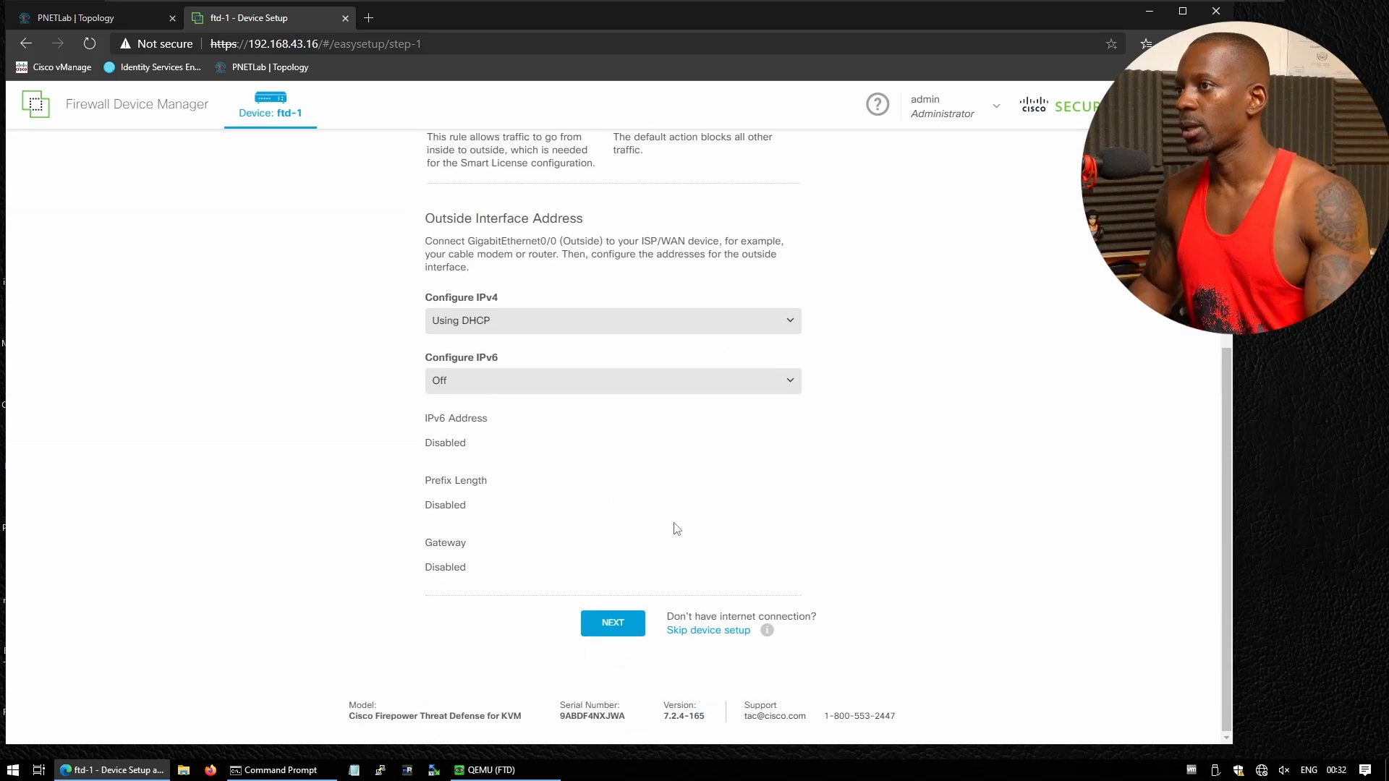
scroll(677, 528, up, 5)
scroll(669, 525, down, 4)
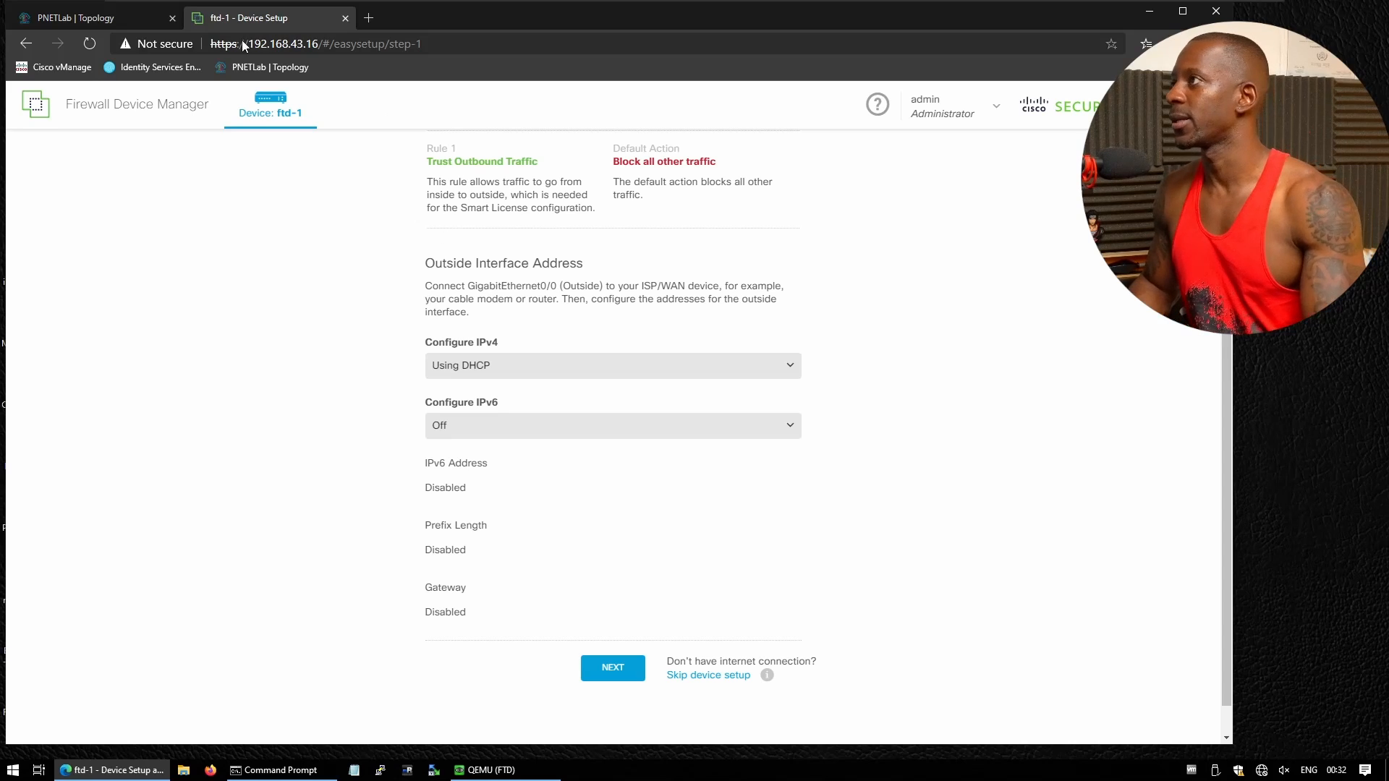
click(92, 18)
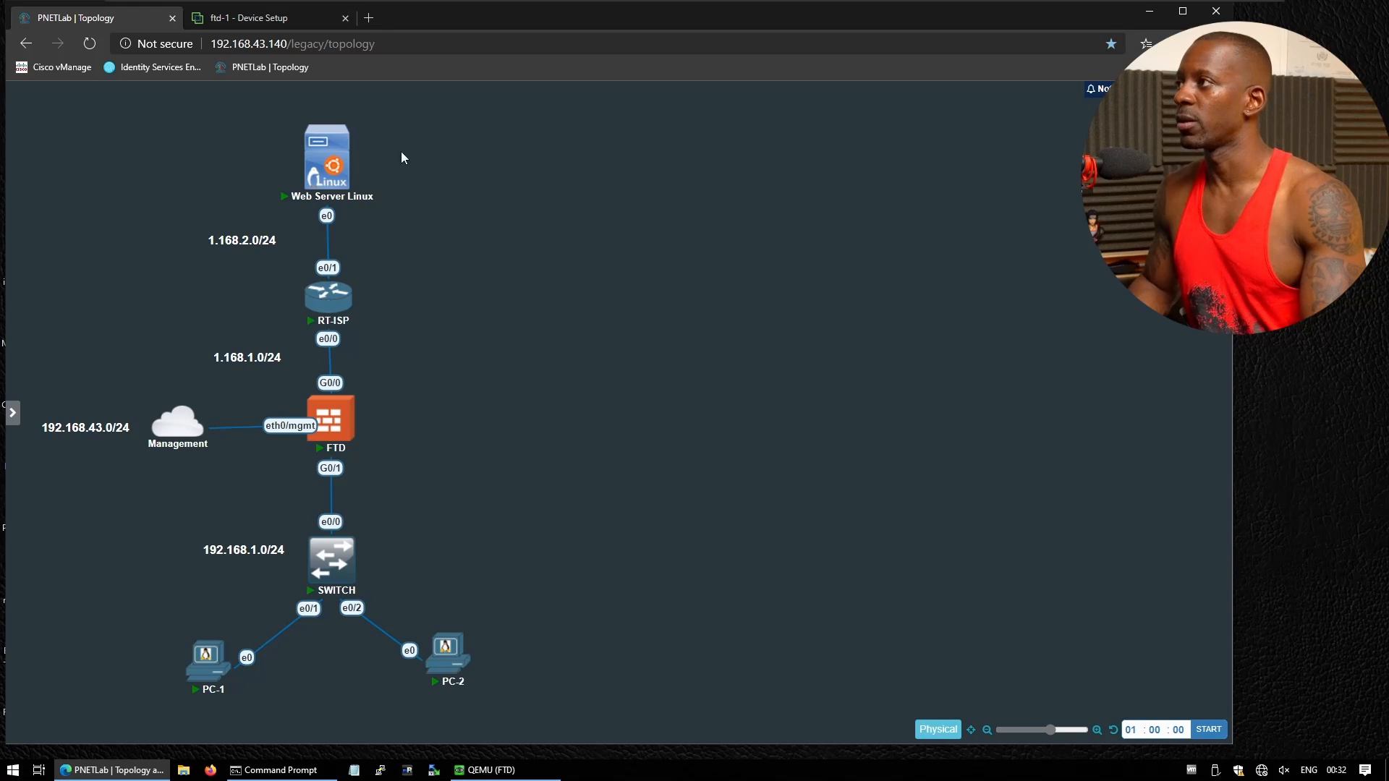
click(279, 22)
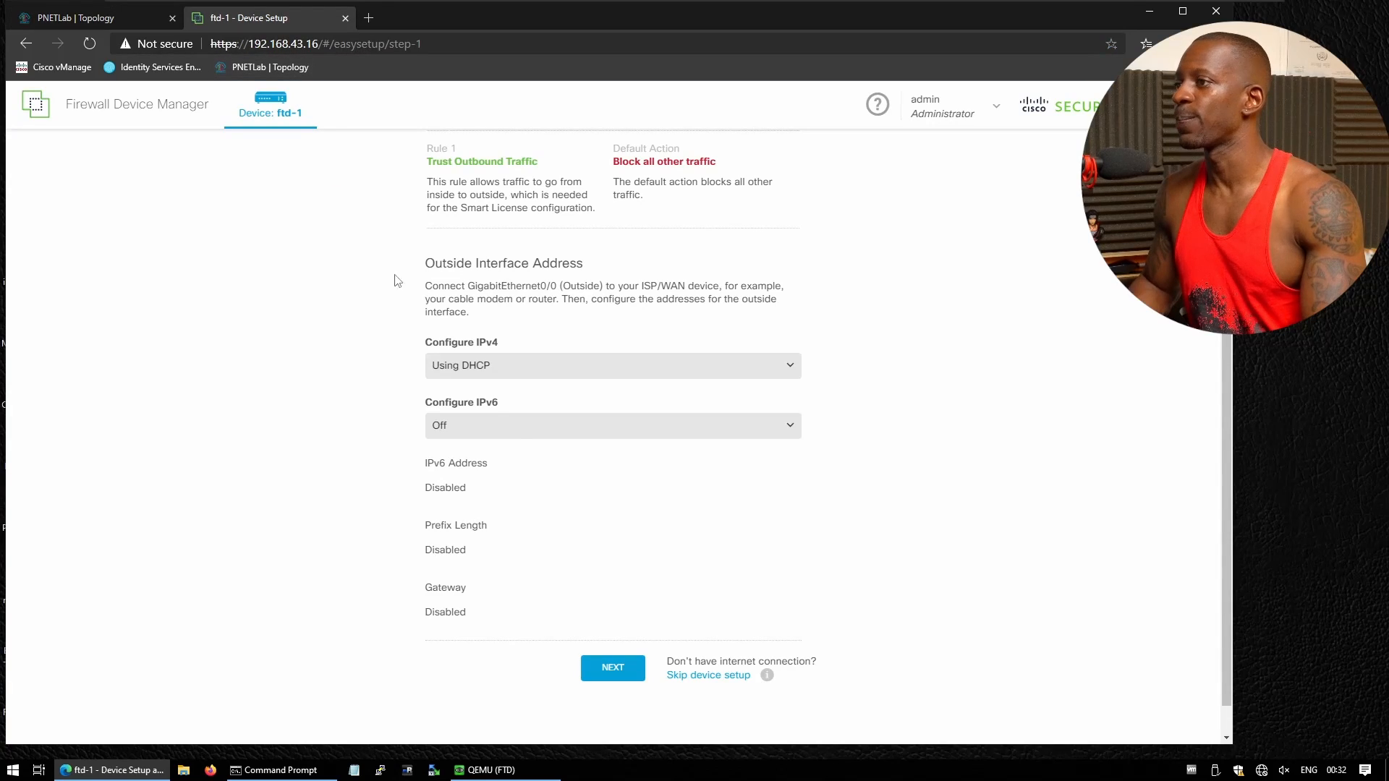
Give the outside interface manual IPv4 1.168.1.2/255.255.255.0 with gateway 1.168.1.1
click(478, 367)
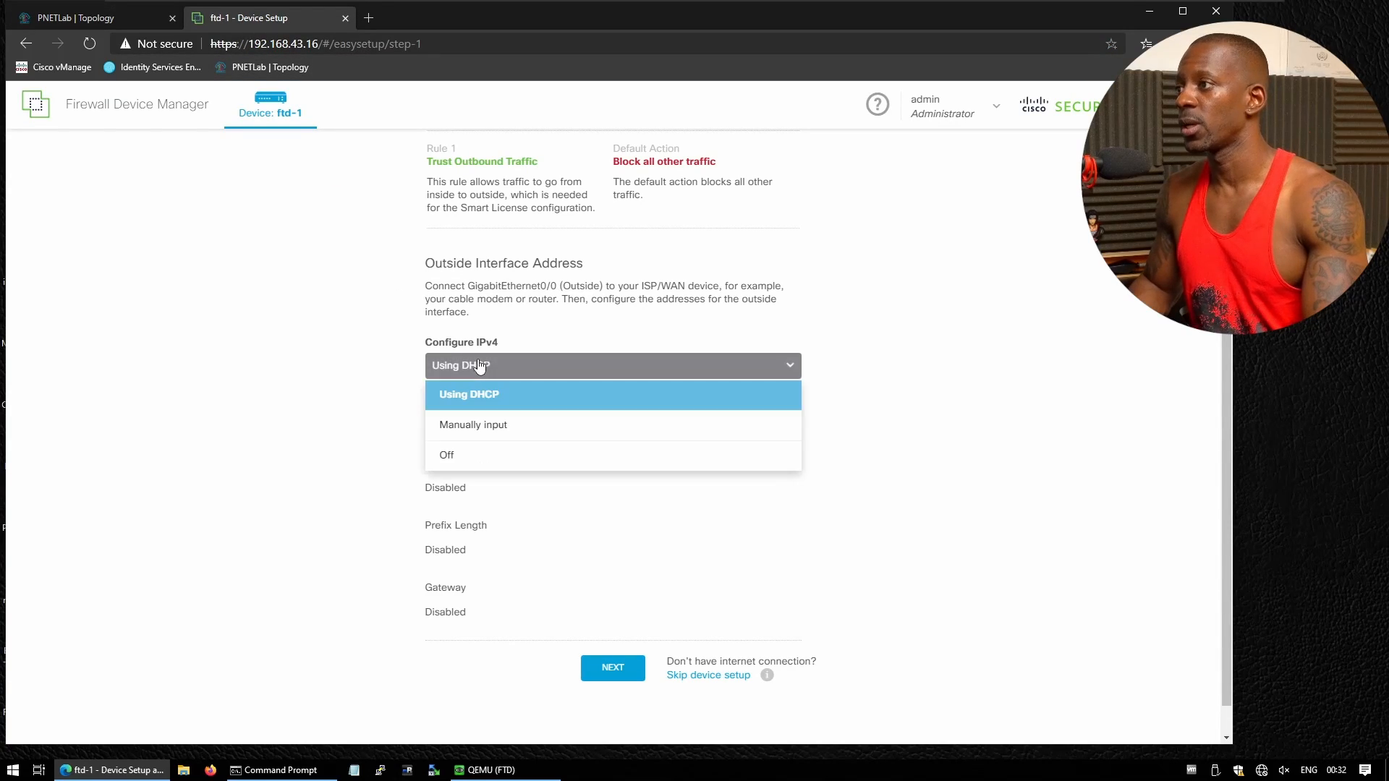
click(496, 427)
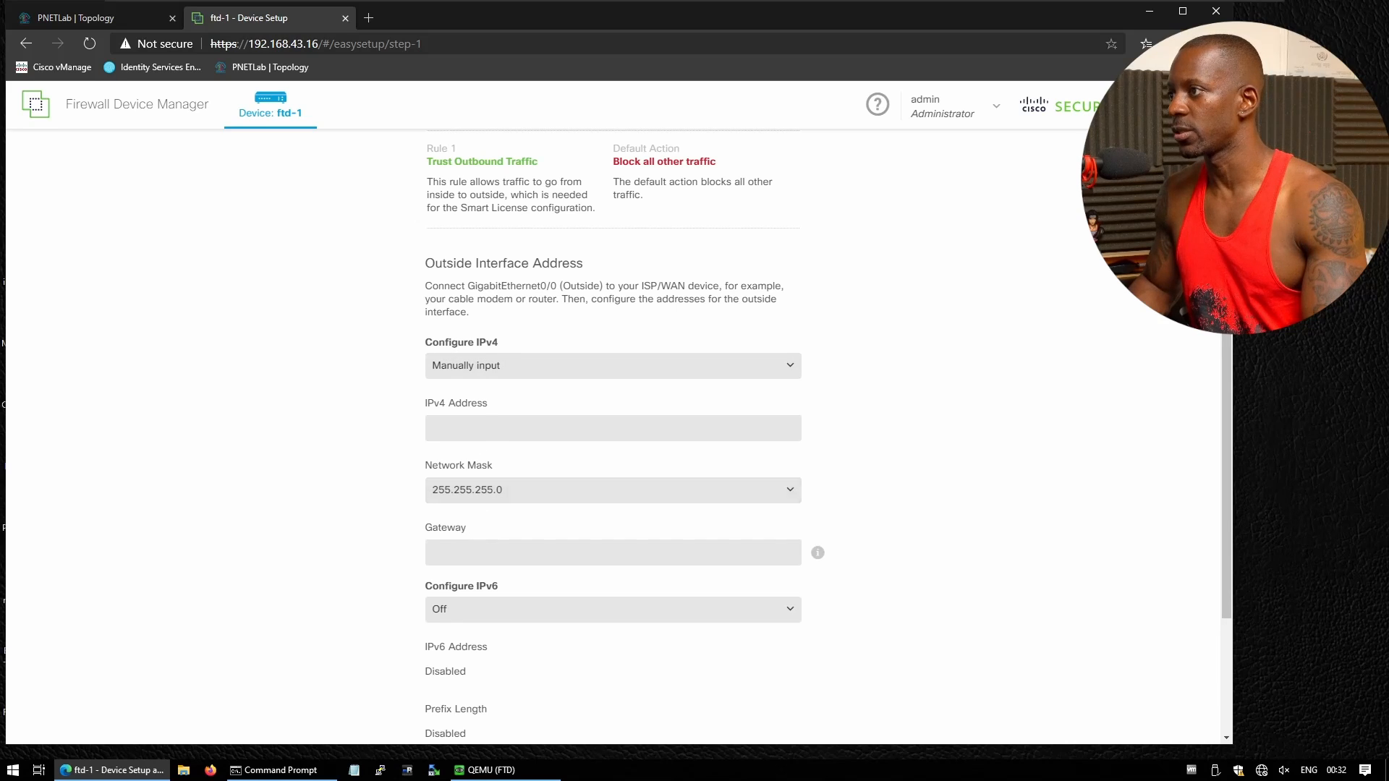
click(496, 427)
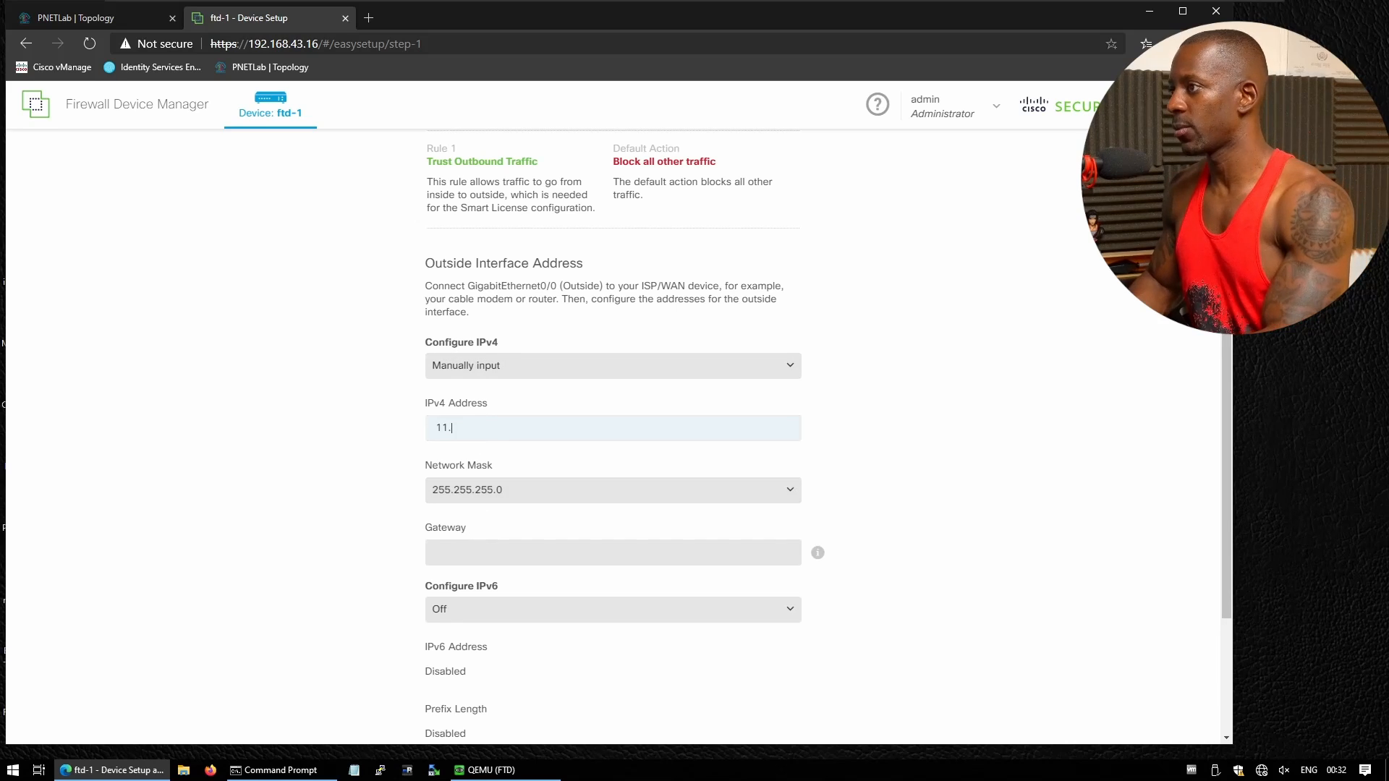
text(1.)
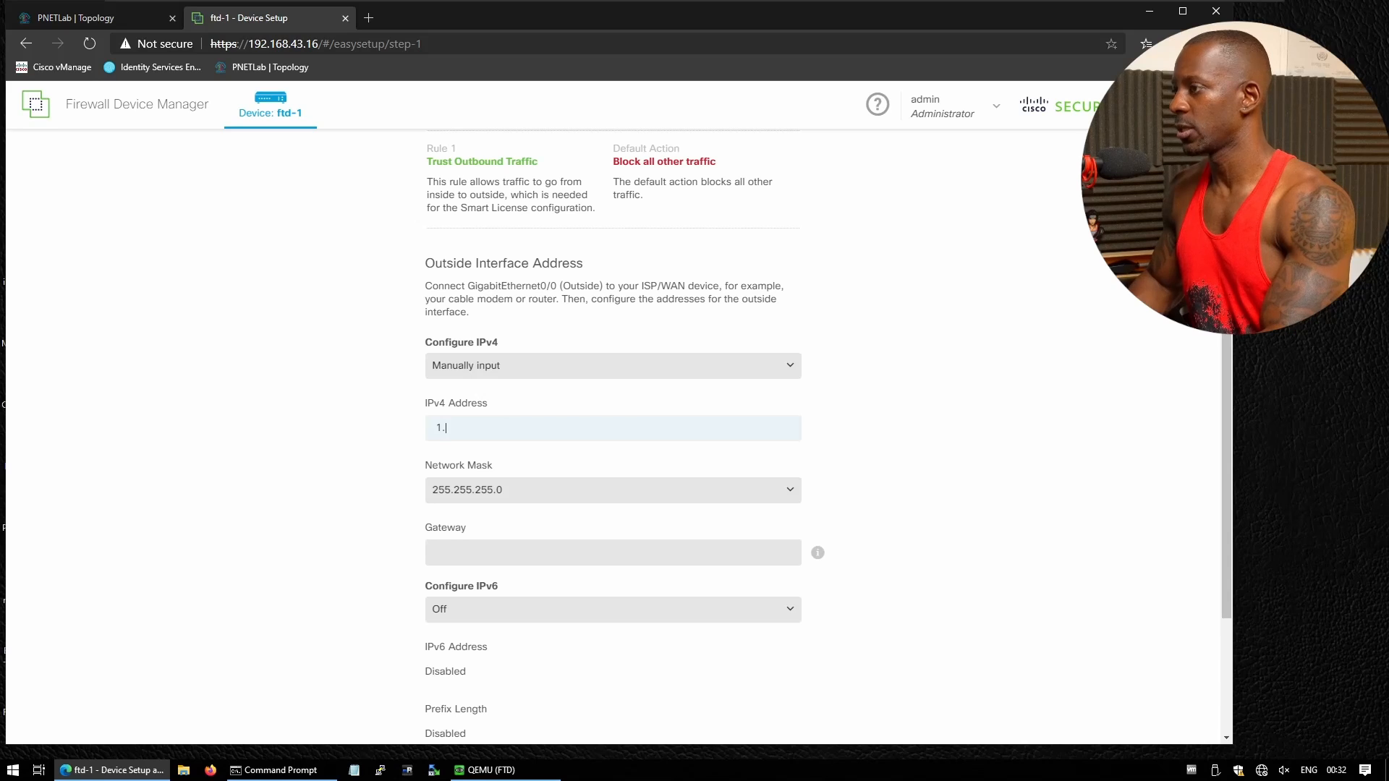
text(168.1.2)
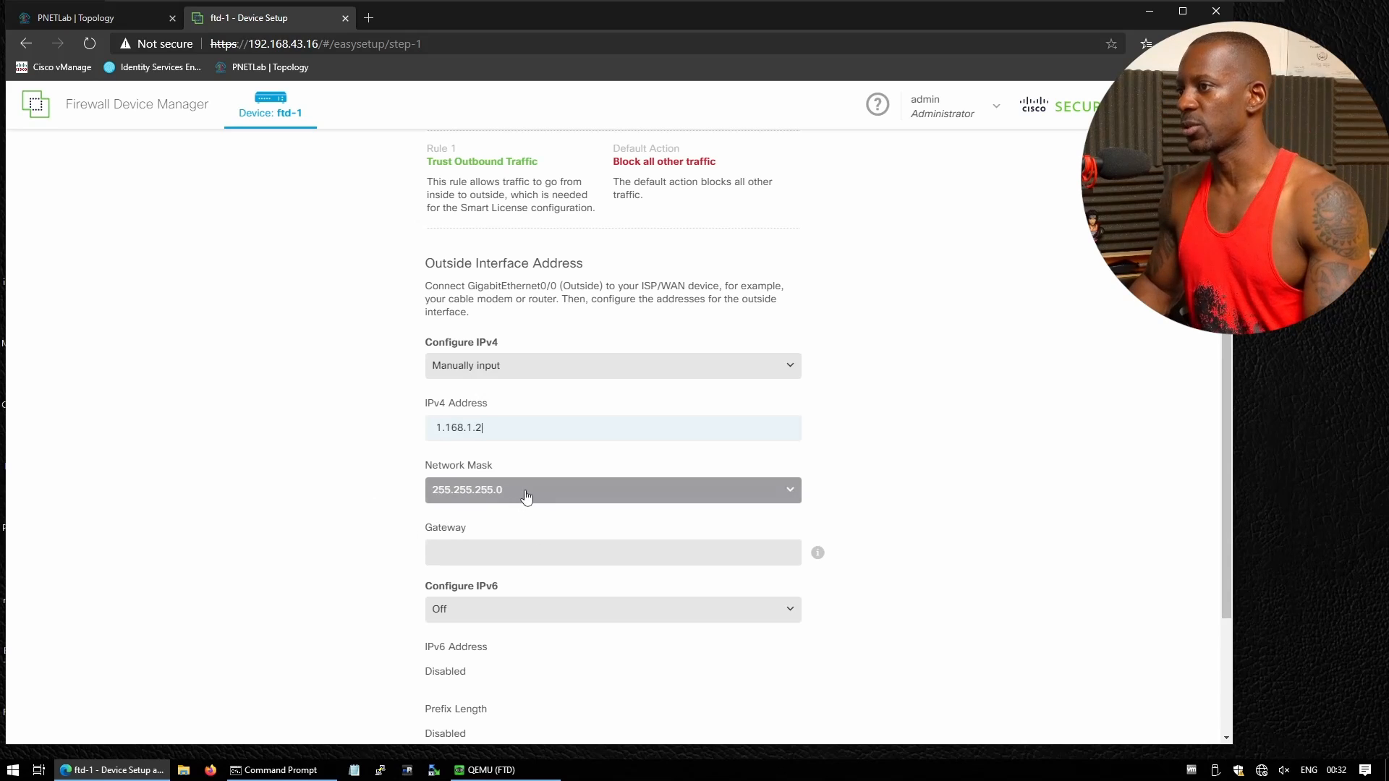
key(Tab)
key(Tab)
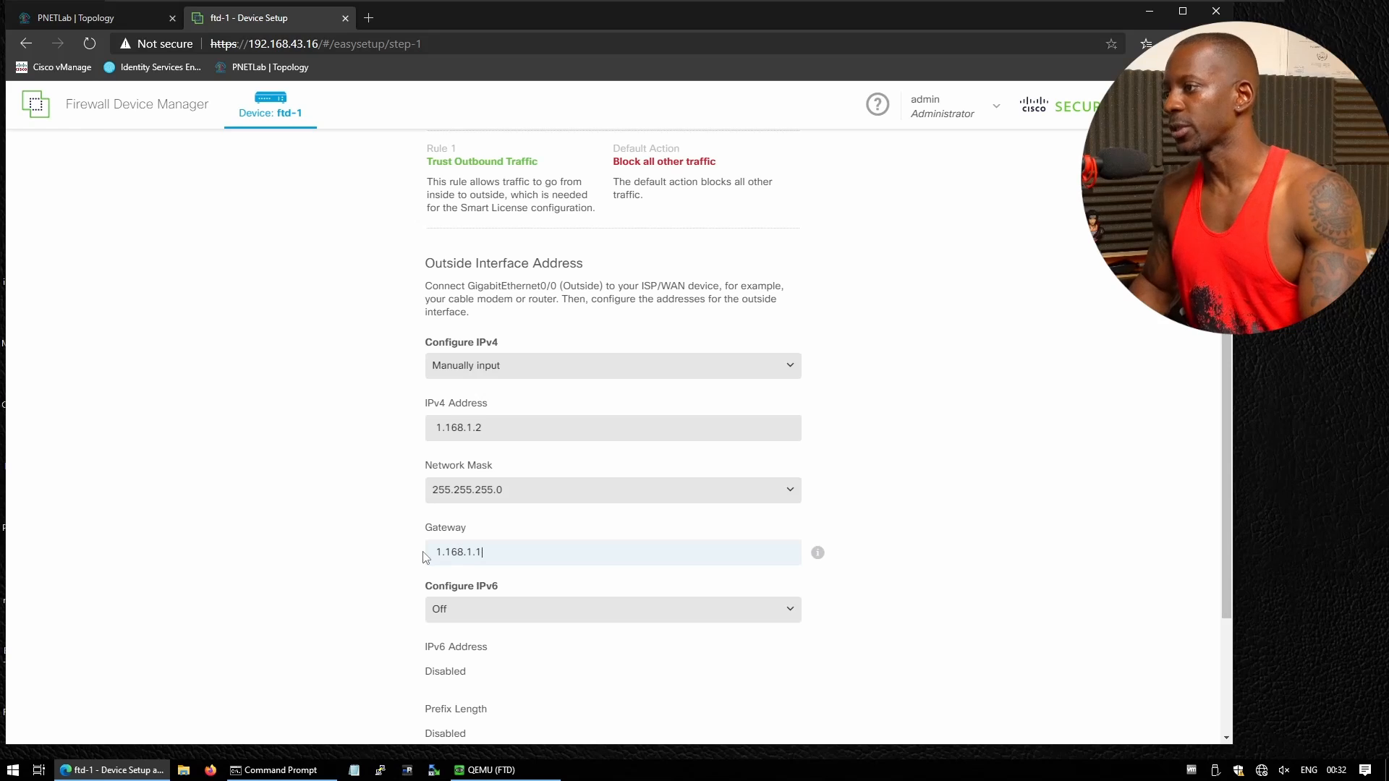
scroll(425, 557, down, 1)
scroll(539, 540, down, 2)
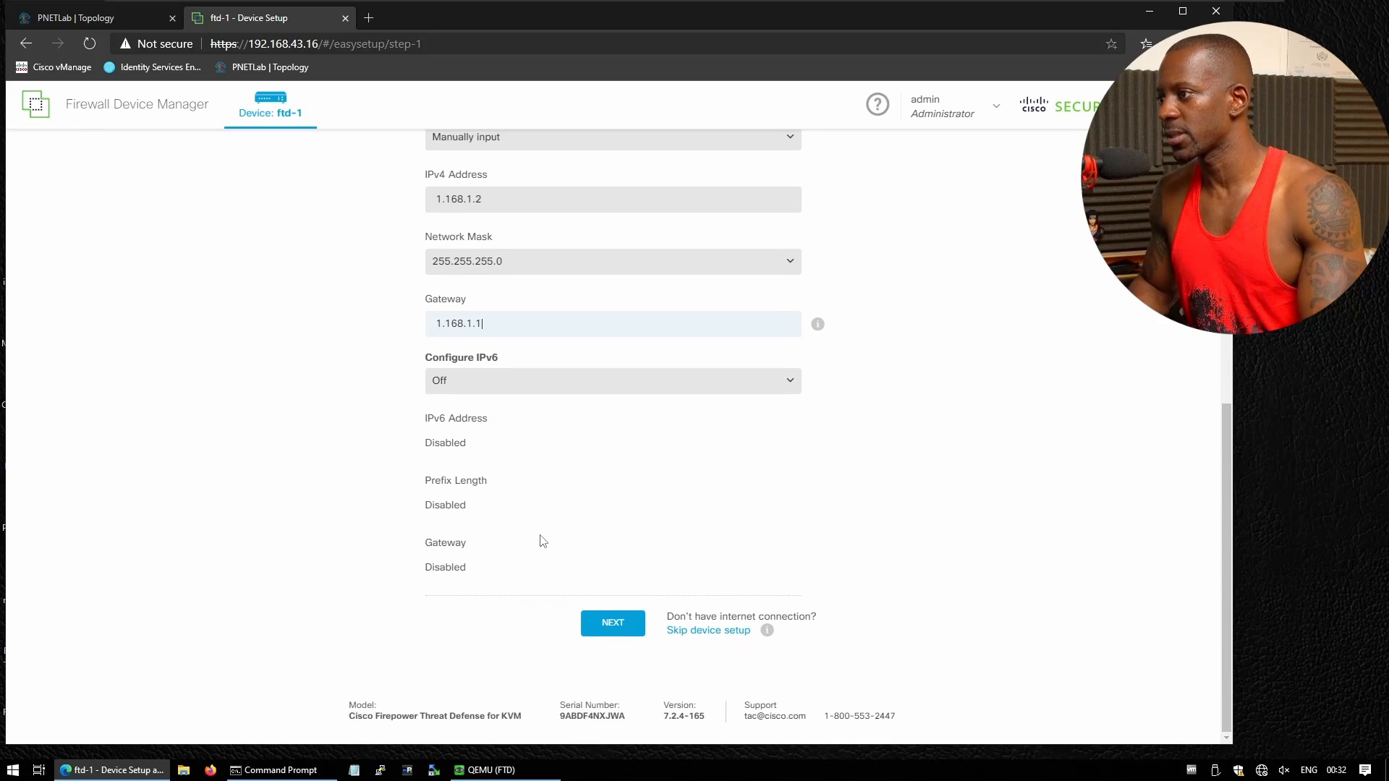
click(624, 626)
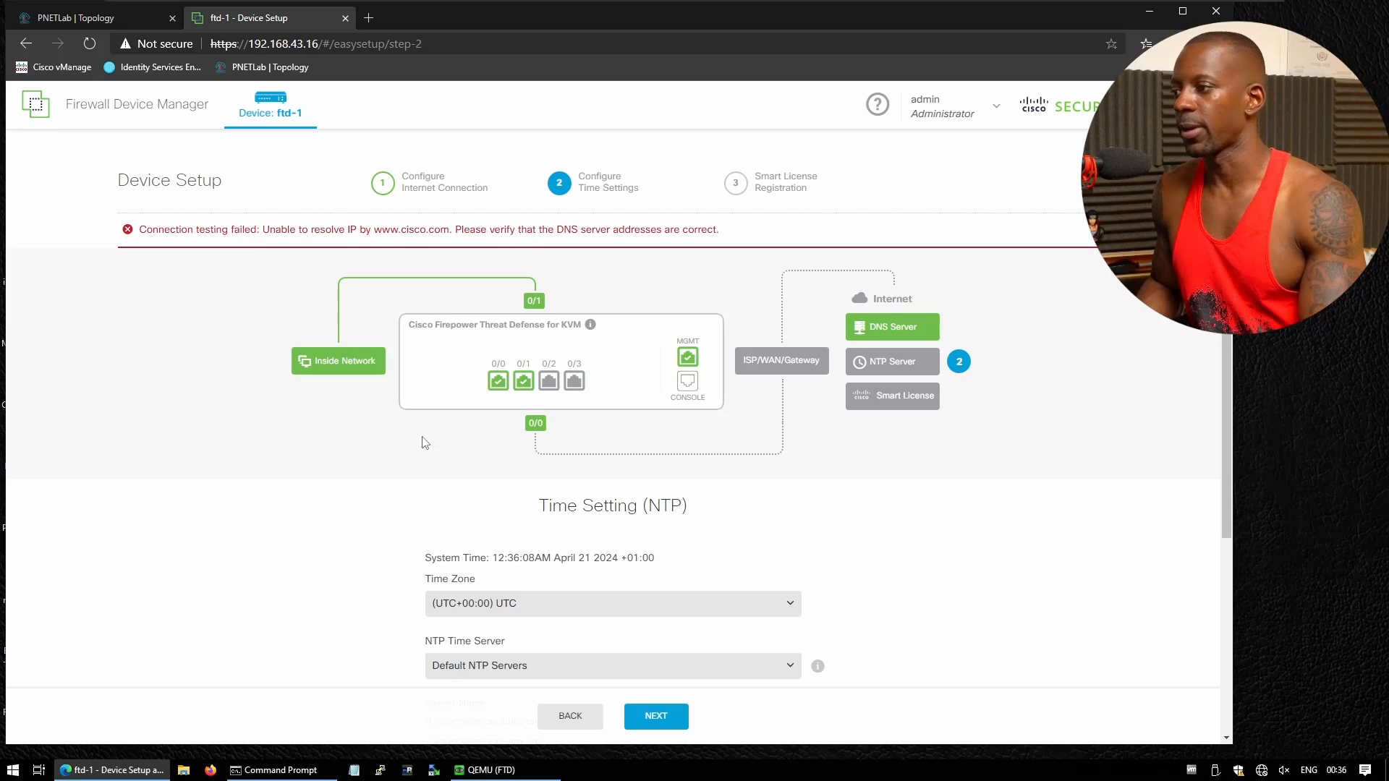
Accept the default time settings
scroll(426, 443, down, 3)
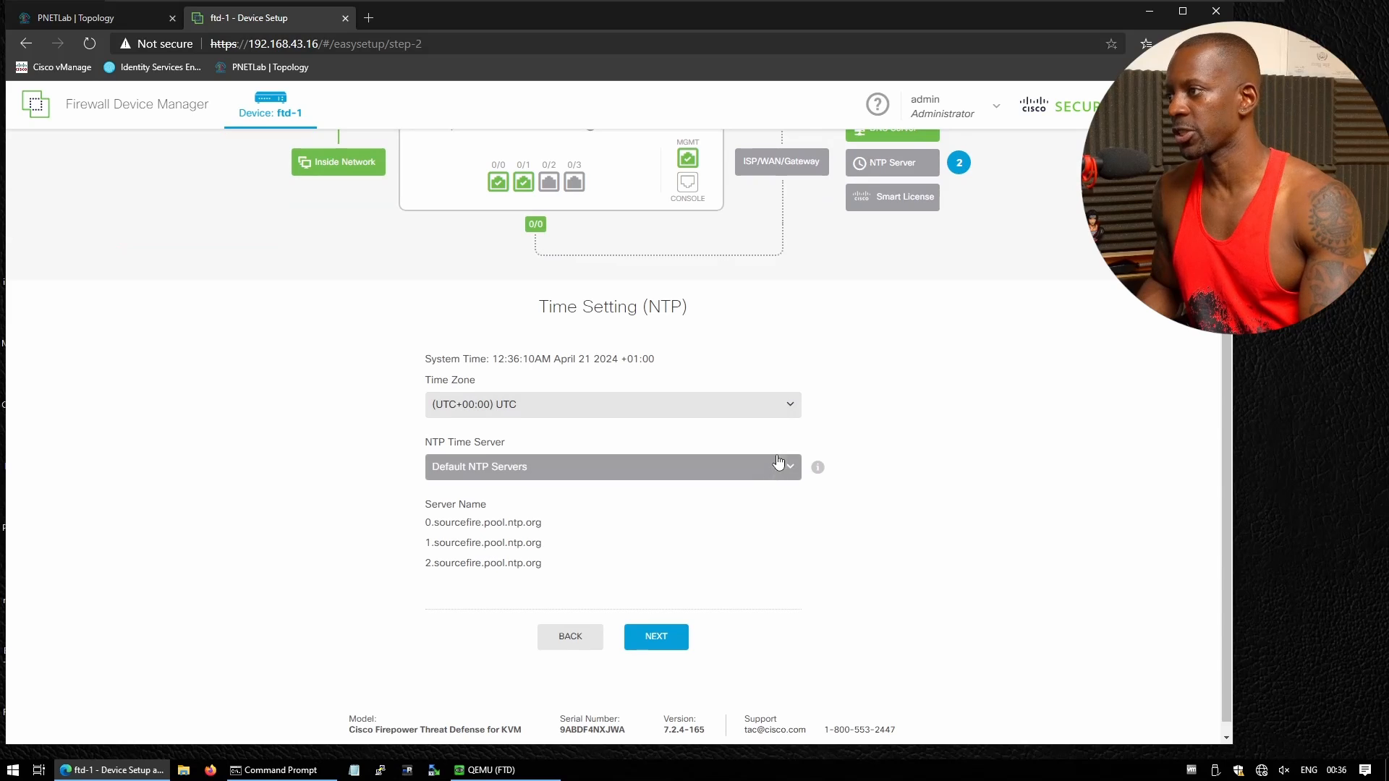
click(656, 637)
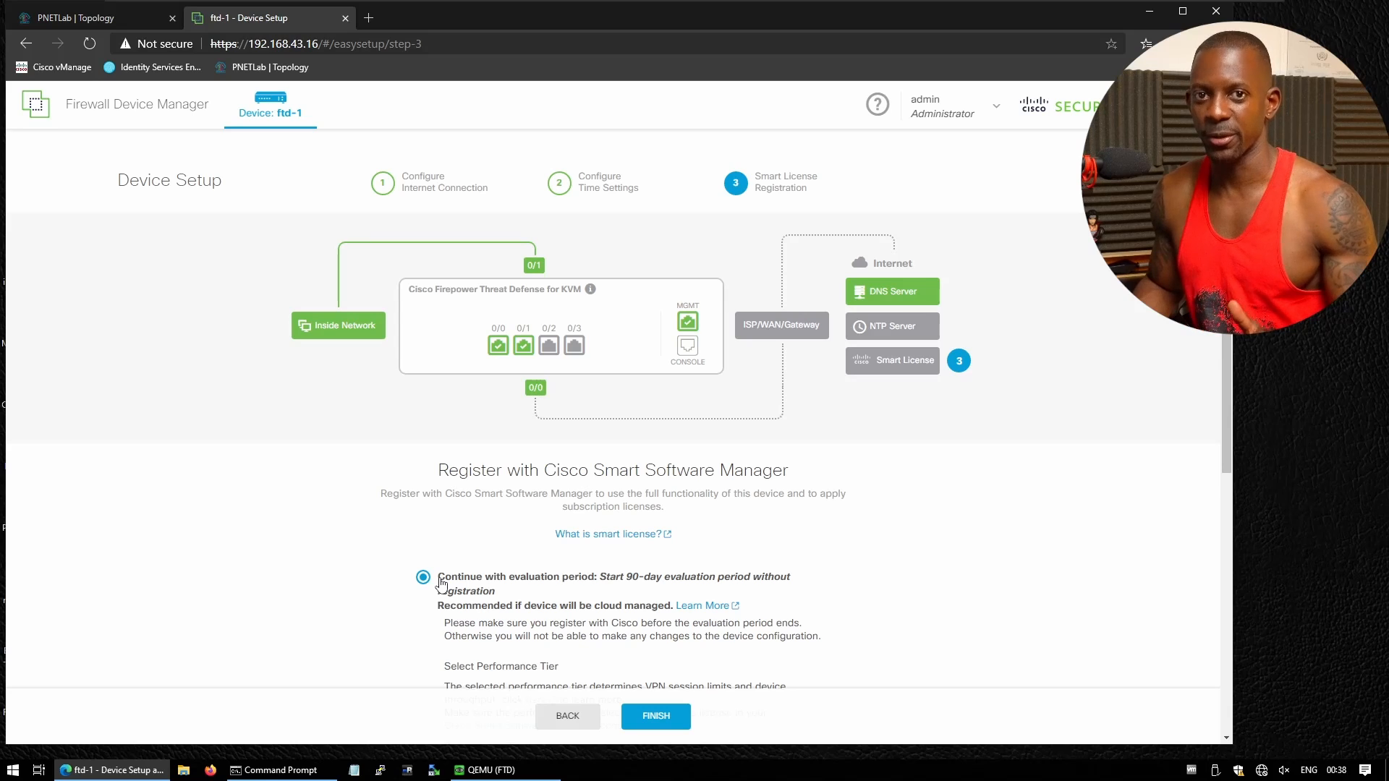
scroll(471, 615, down, 3)
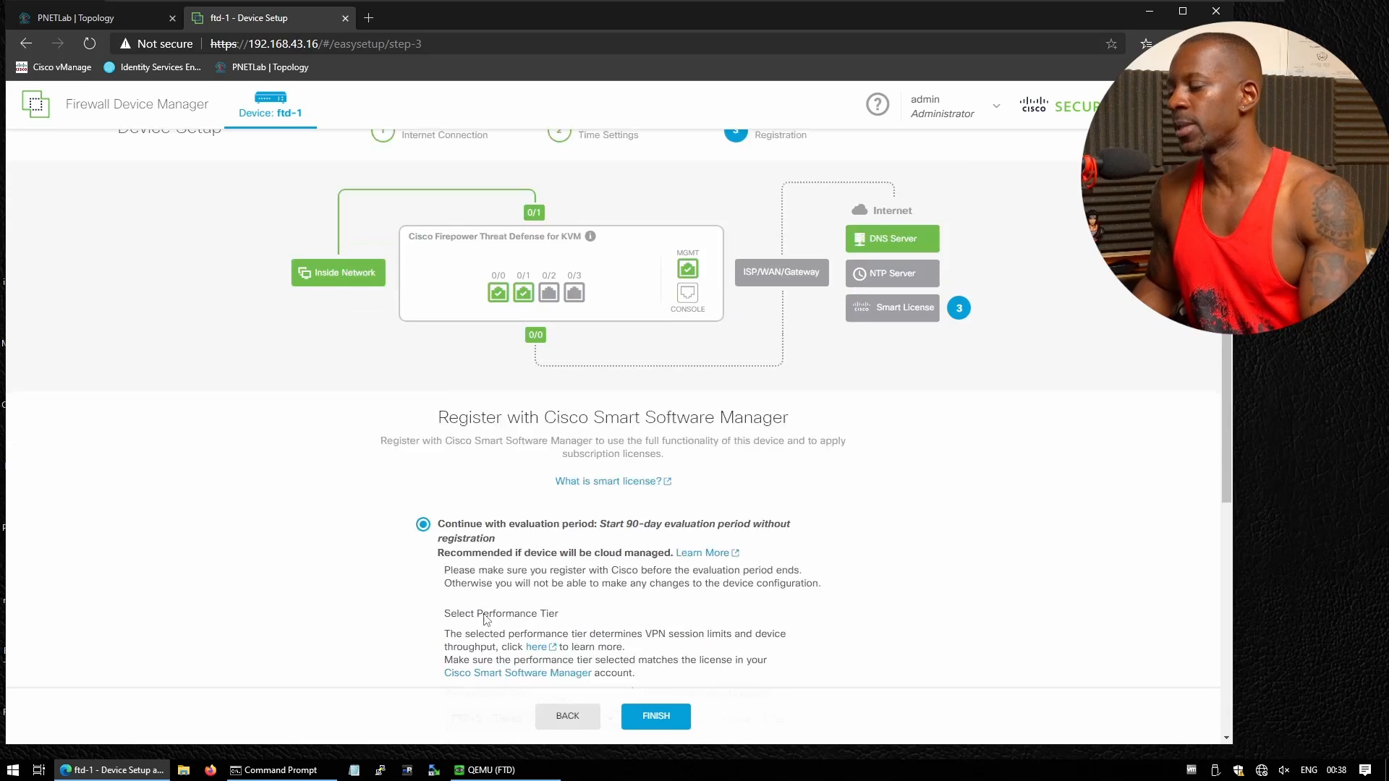
Finish setup on the evaluation period with performance tier FTDv5 (4 core / 8 GB)
click(575, 581)
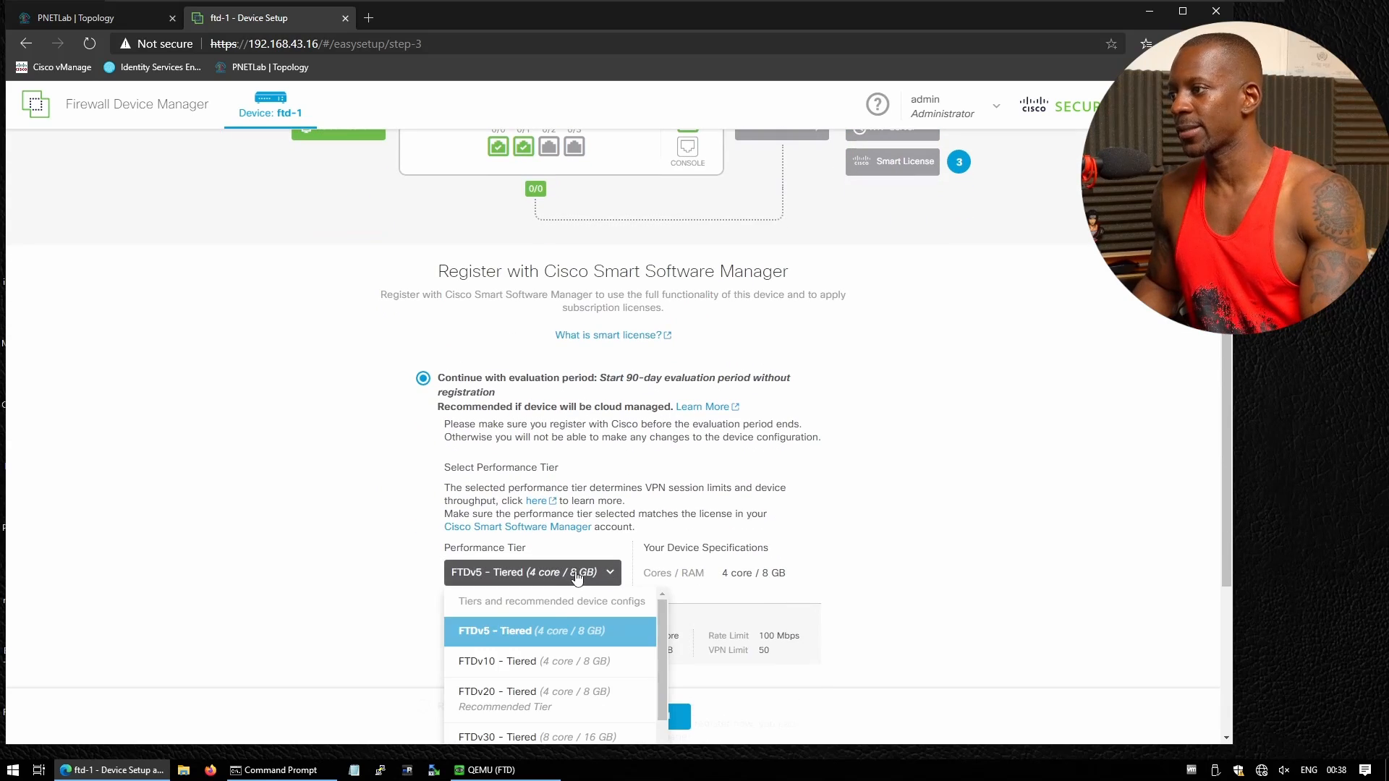
scroll(591, 675, up, 1)
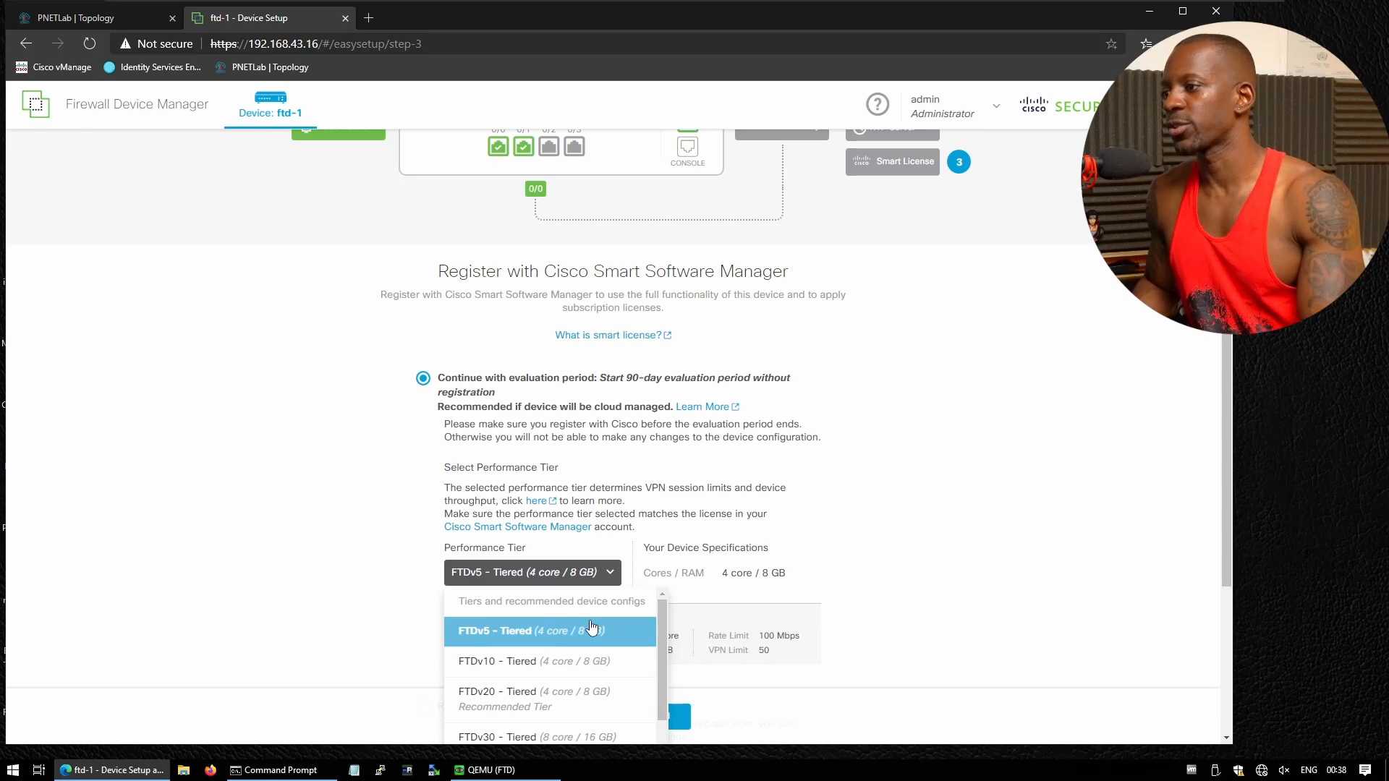
click(580, 631)
click(576, 573)
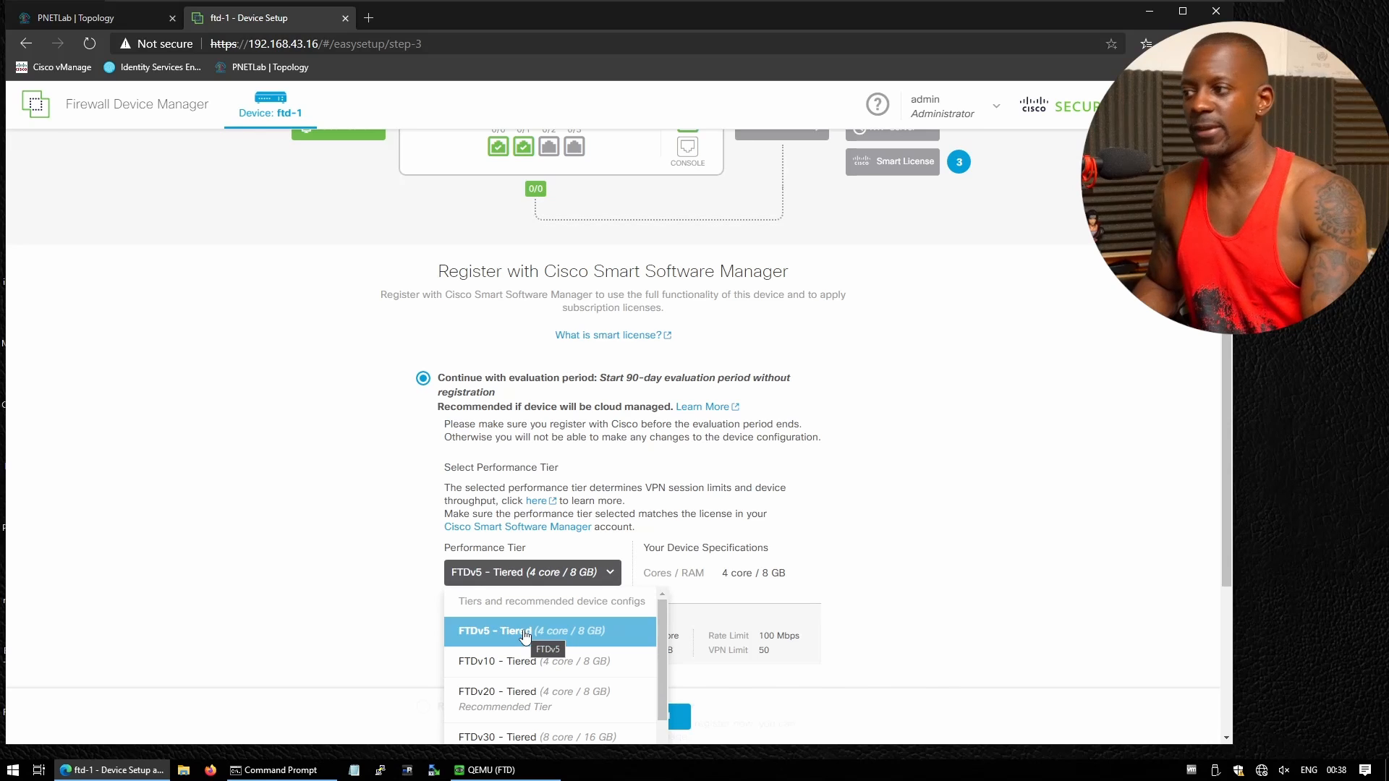
click(525, 636)
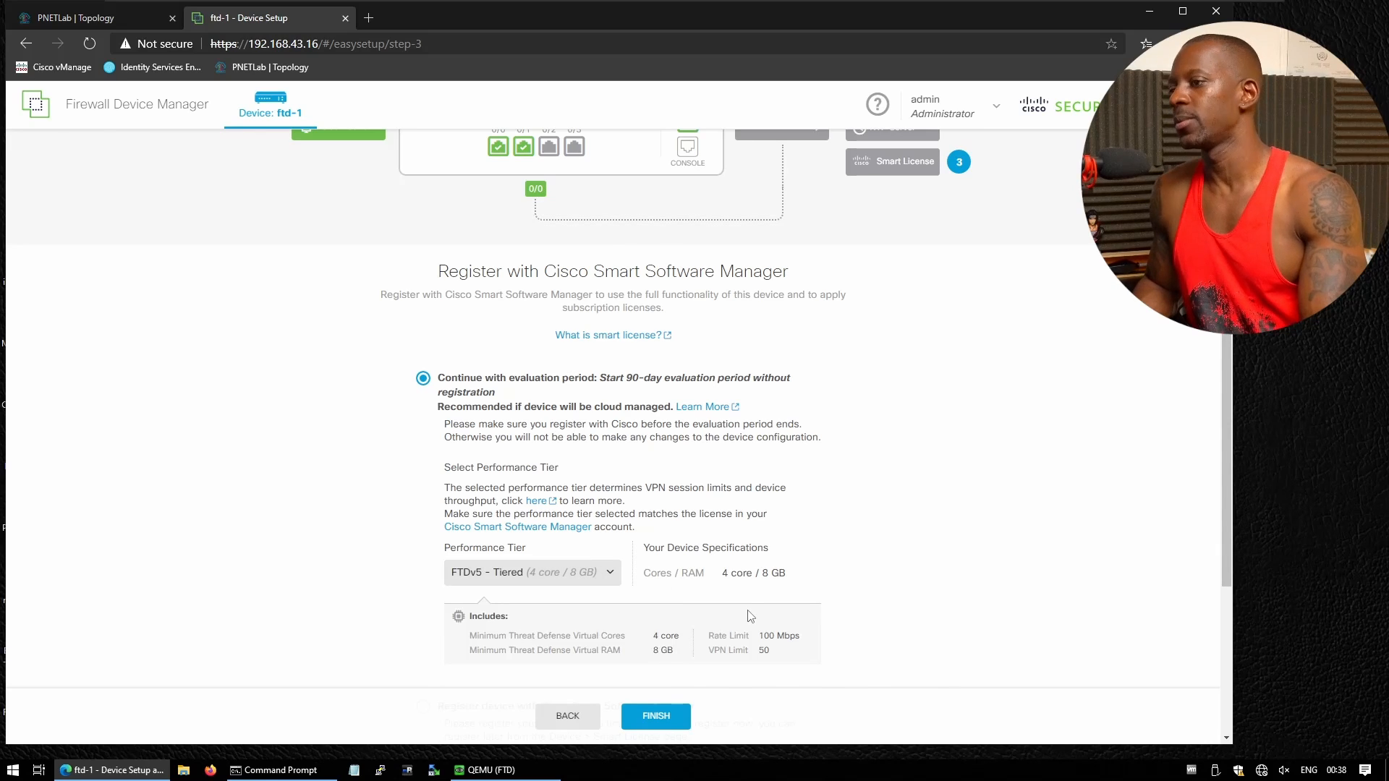
scroll(750, 616, down, 3)
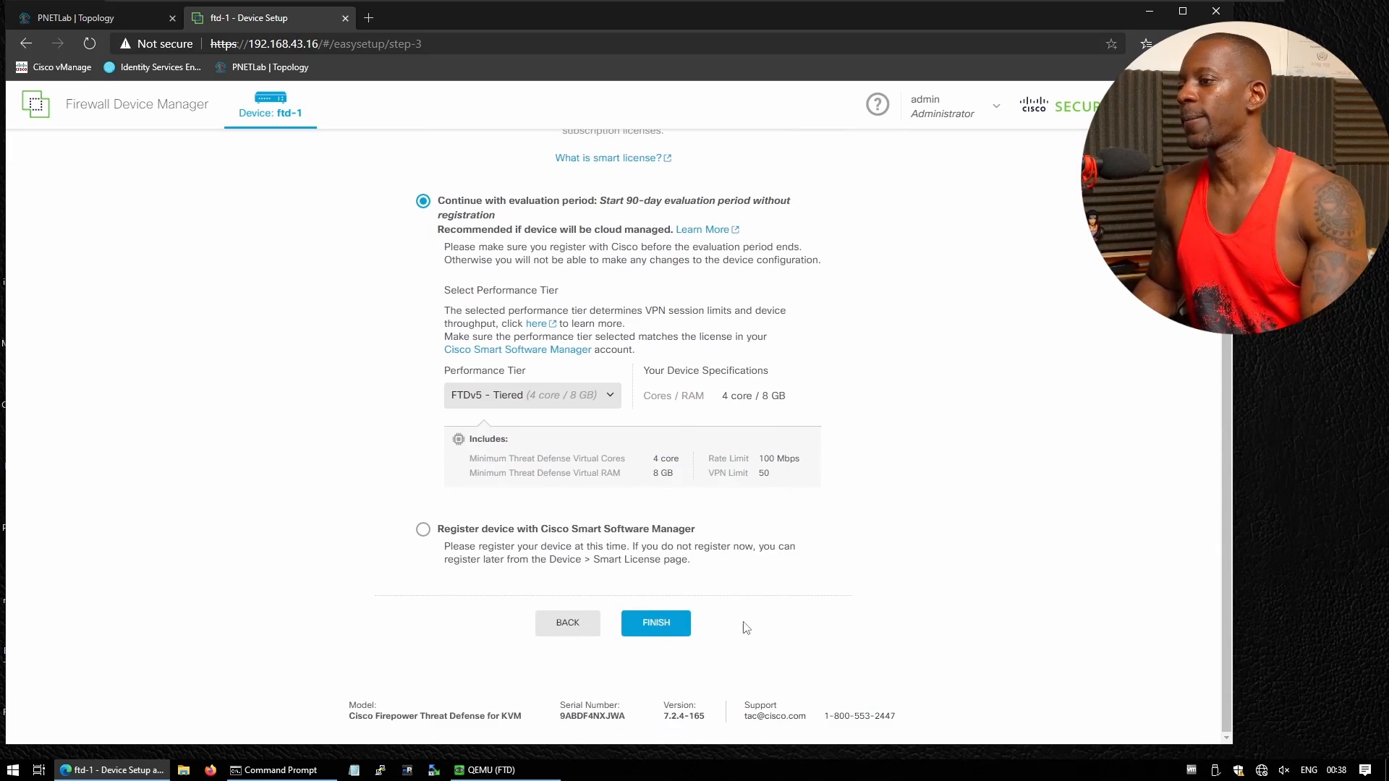
click(666, 627)
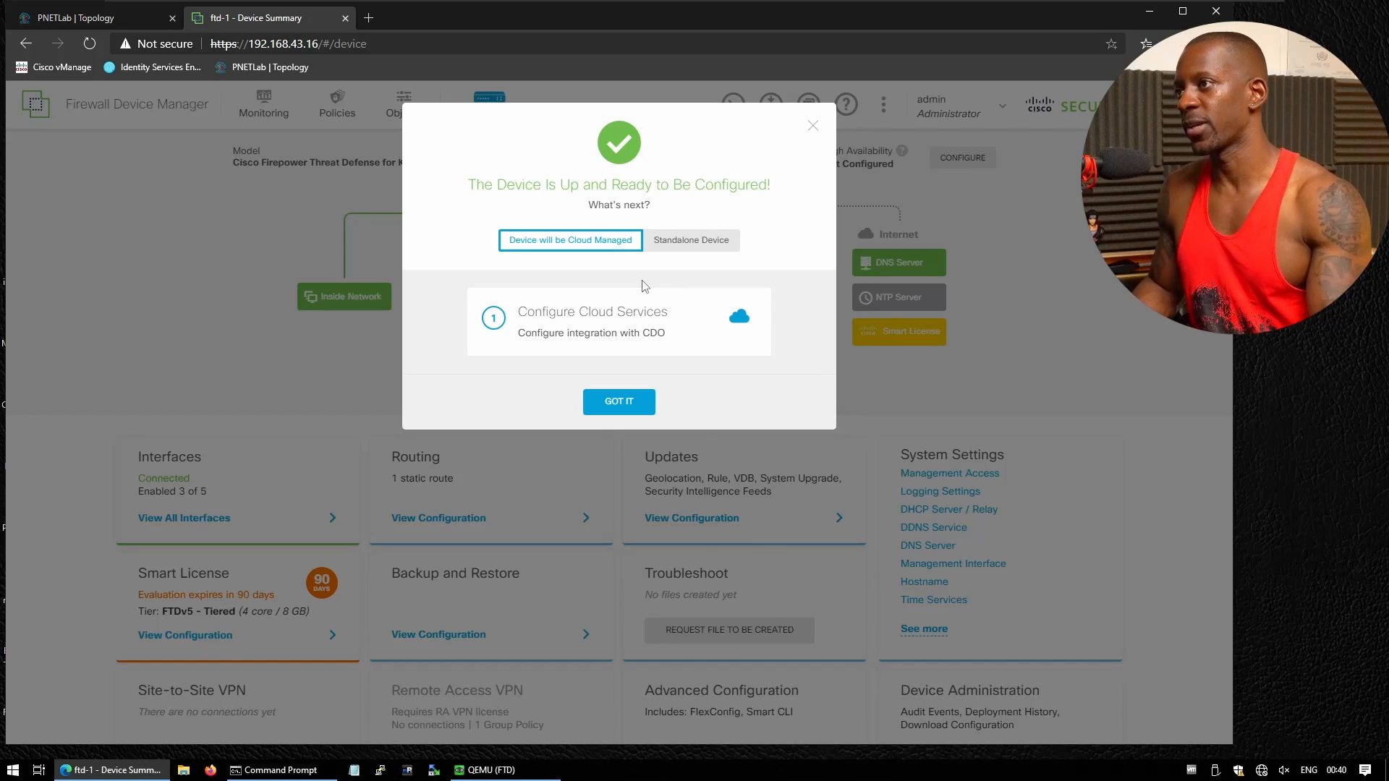
Choose Standalone Device and close the device-ready welcome dialog
click(700, 248)
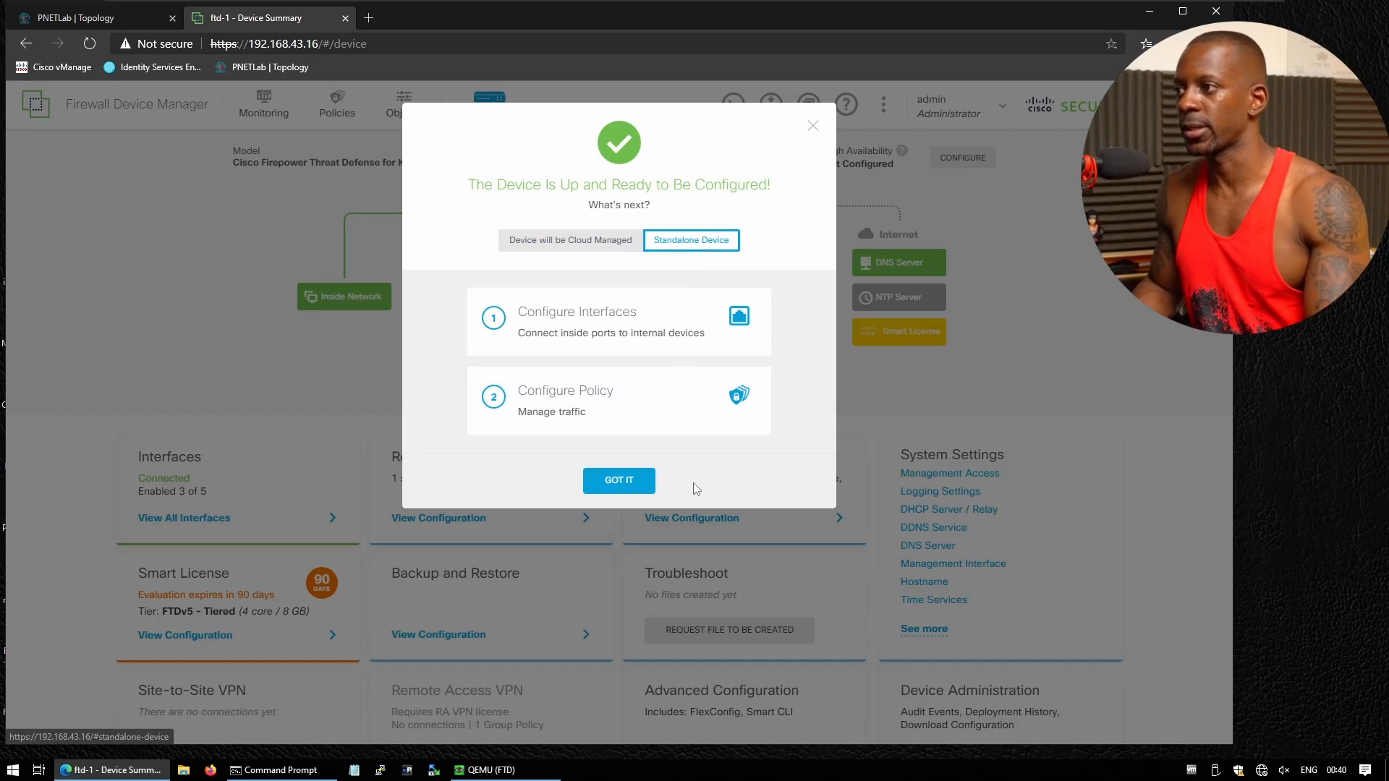
click(620, 486)
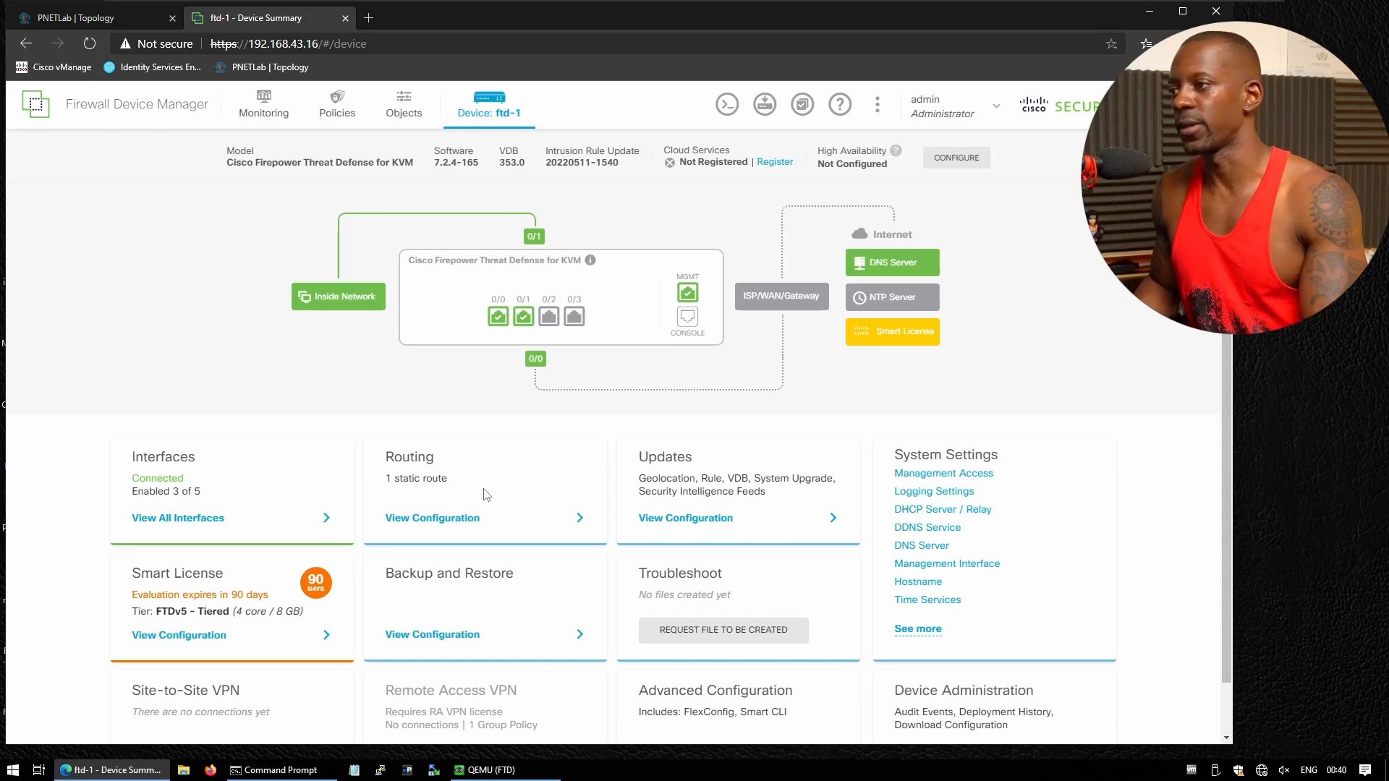
Open Static Routing and review show route output for default, outside and inside routes
click(464, 520)
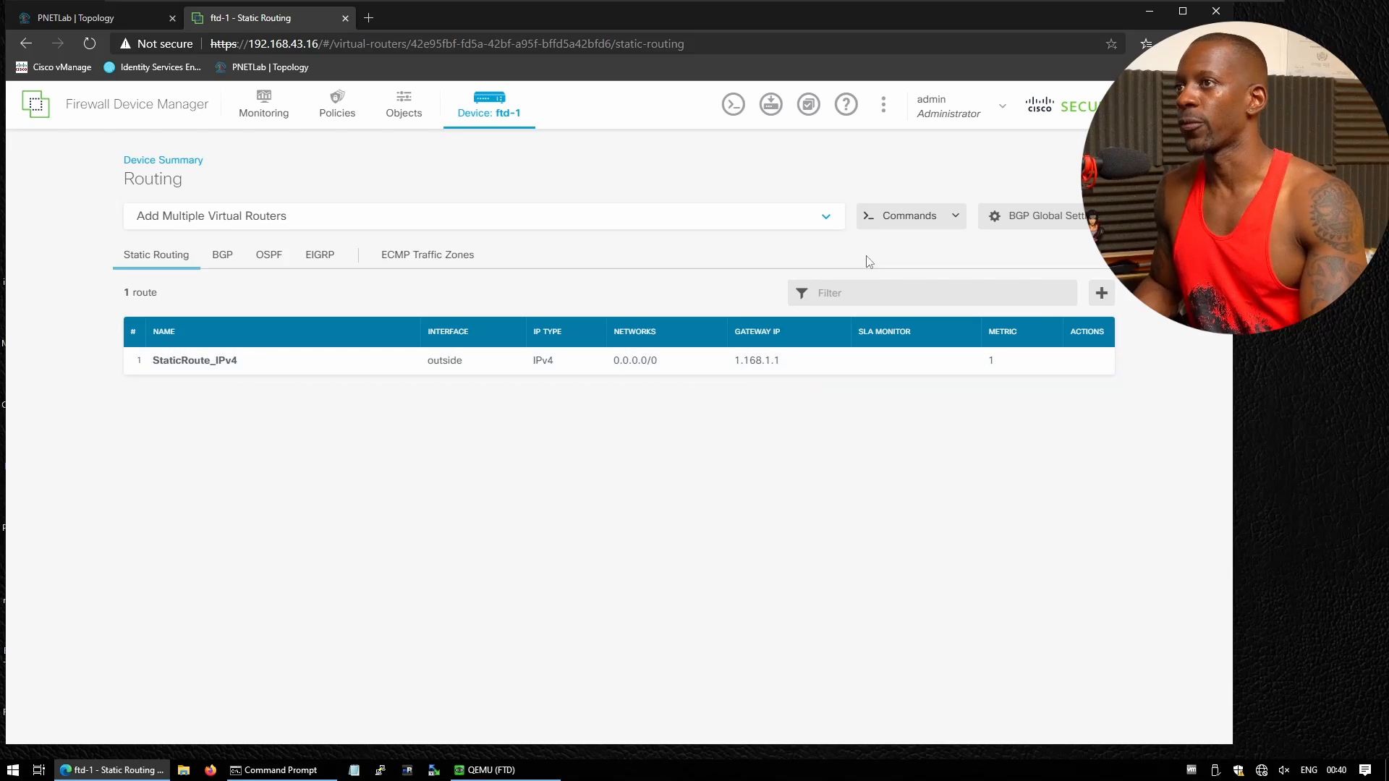
click(733, 106)
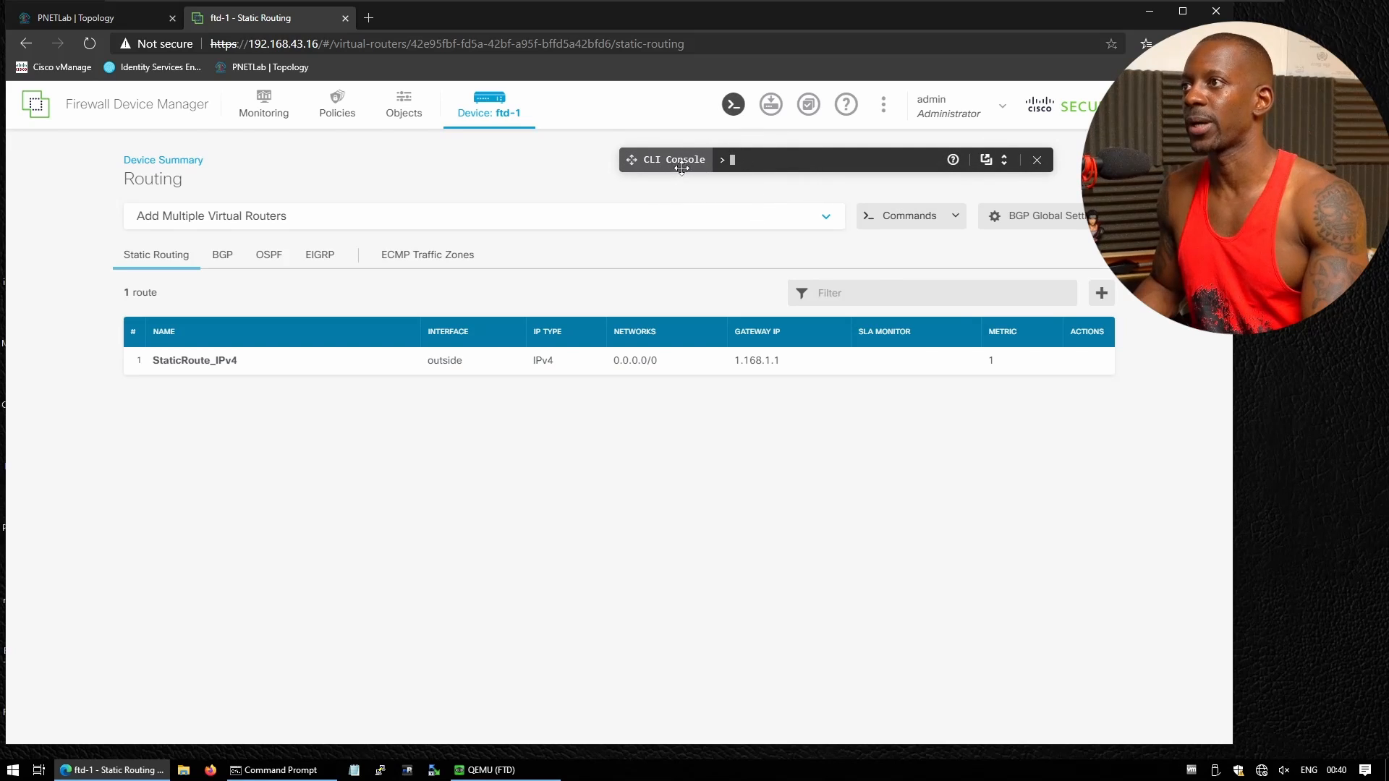
text(show route)
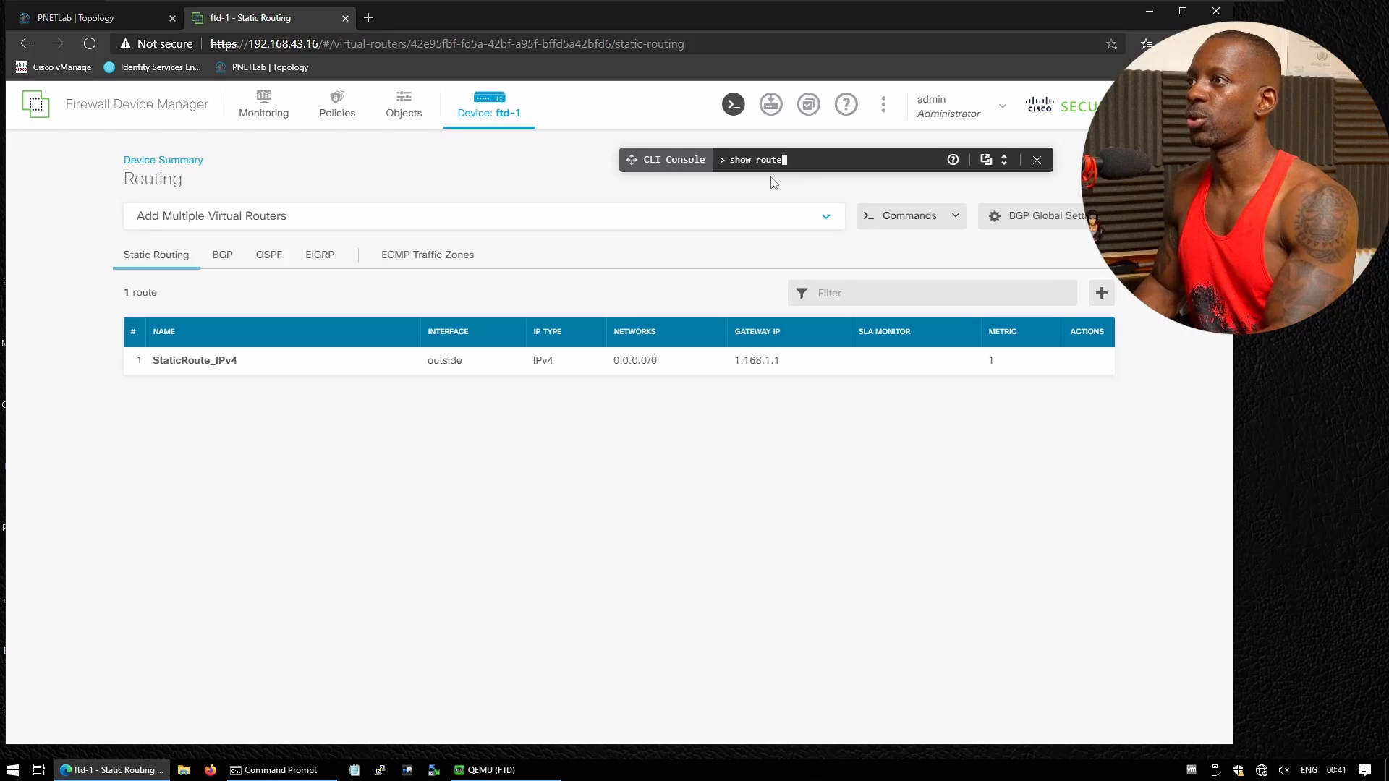
key(Return)
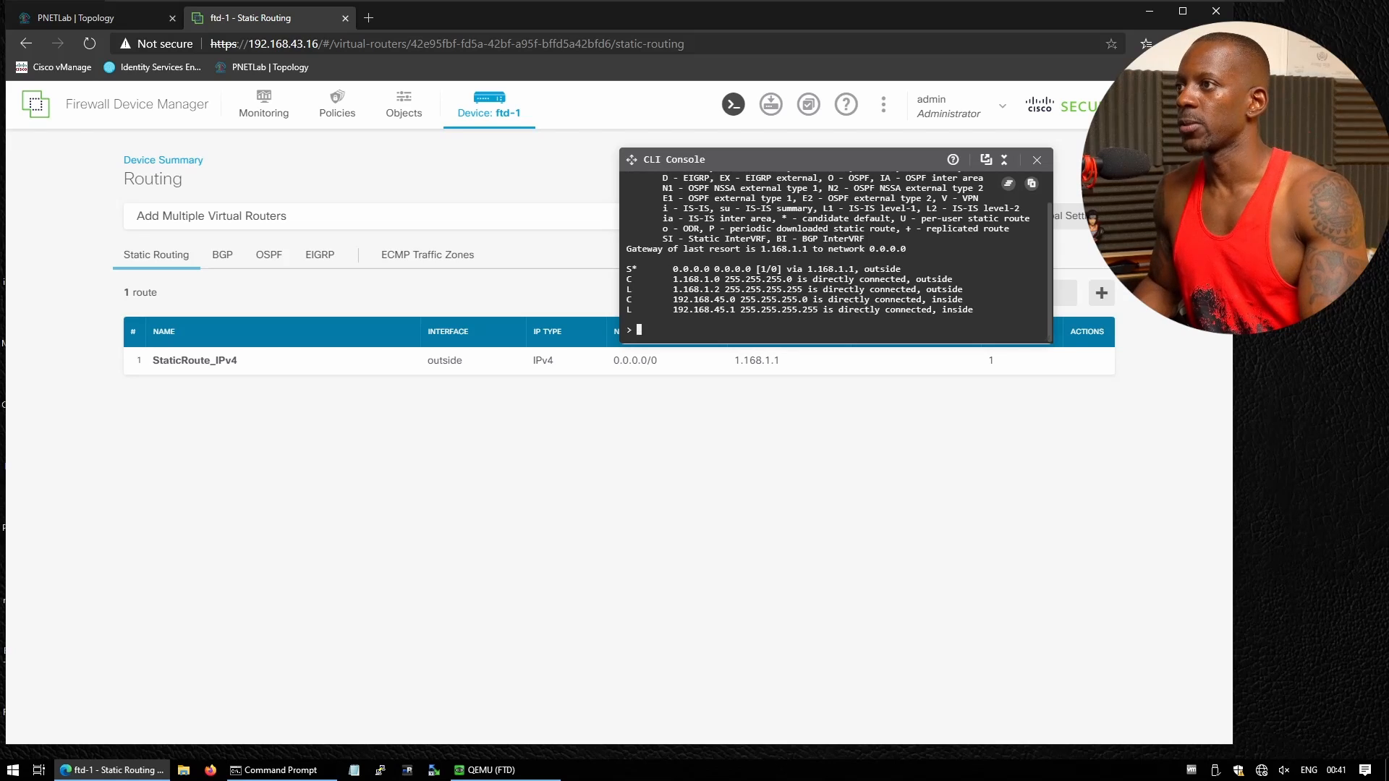
drag(673, 270, 855, 270)
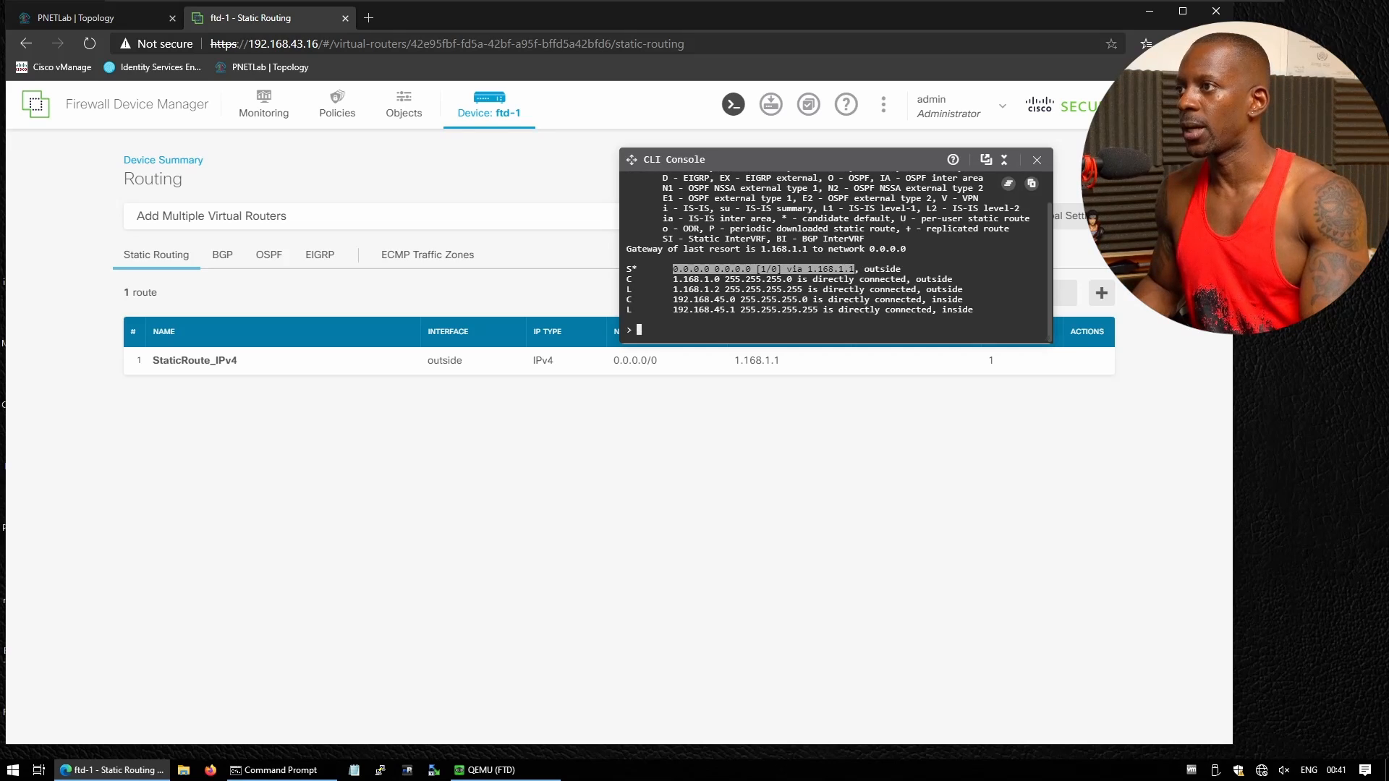
drag(667, 289, 958, 289)
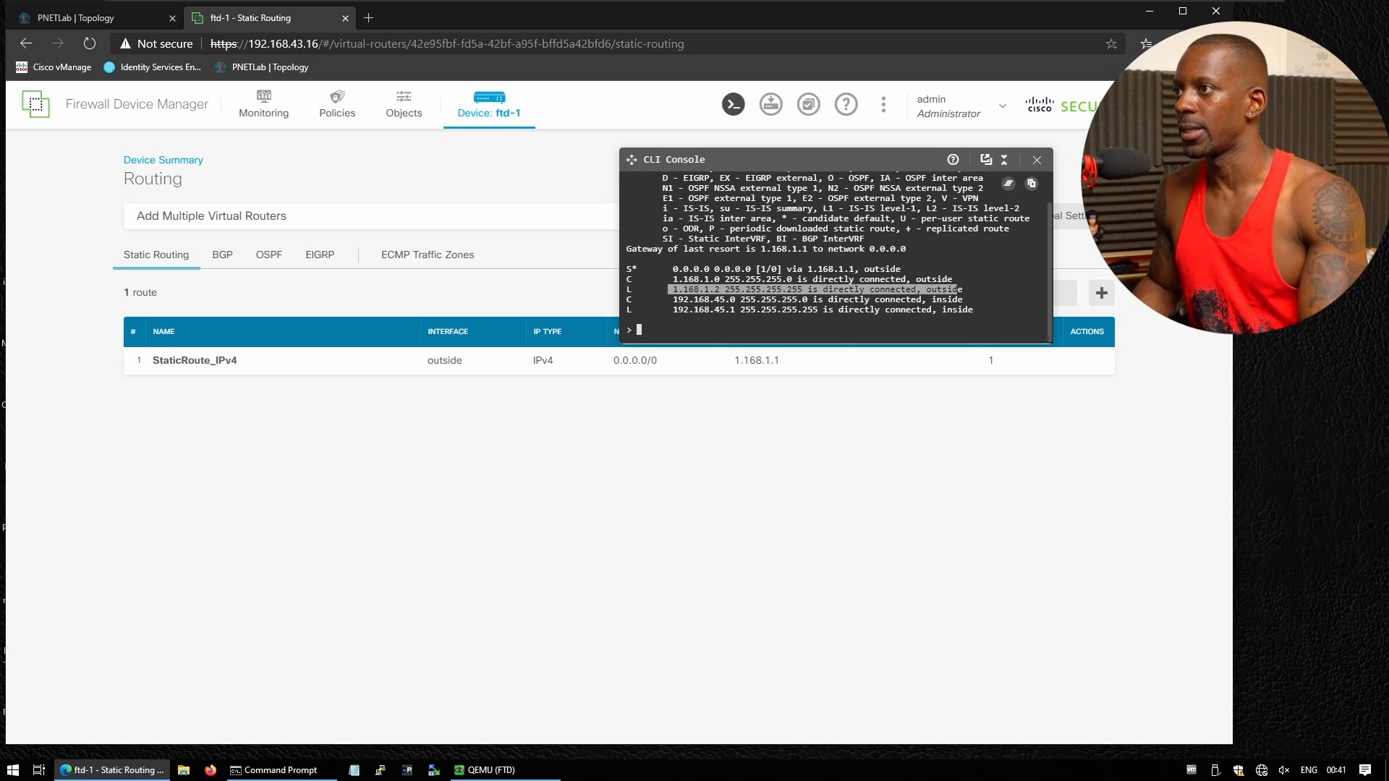
drag(663, 299, 957, 300)
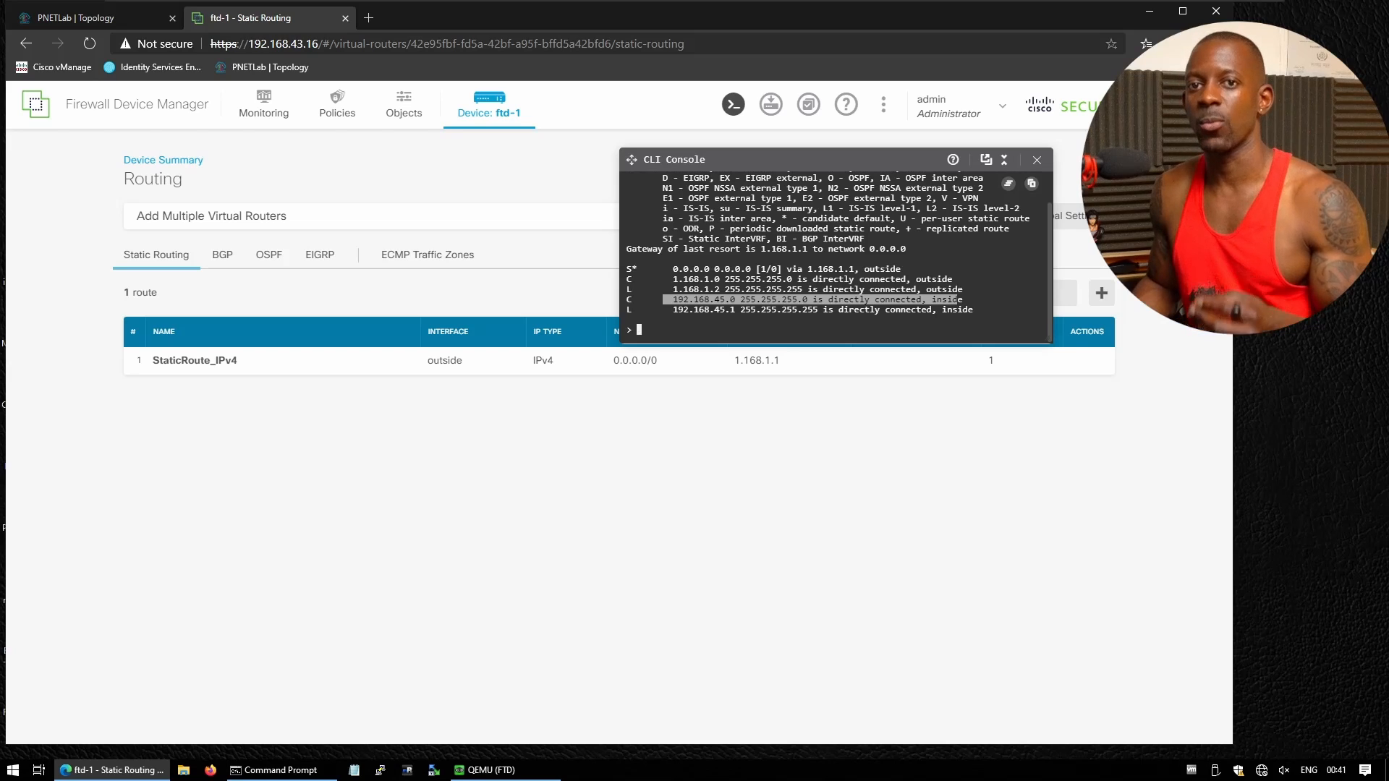
click(1037, 162)
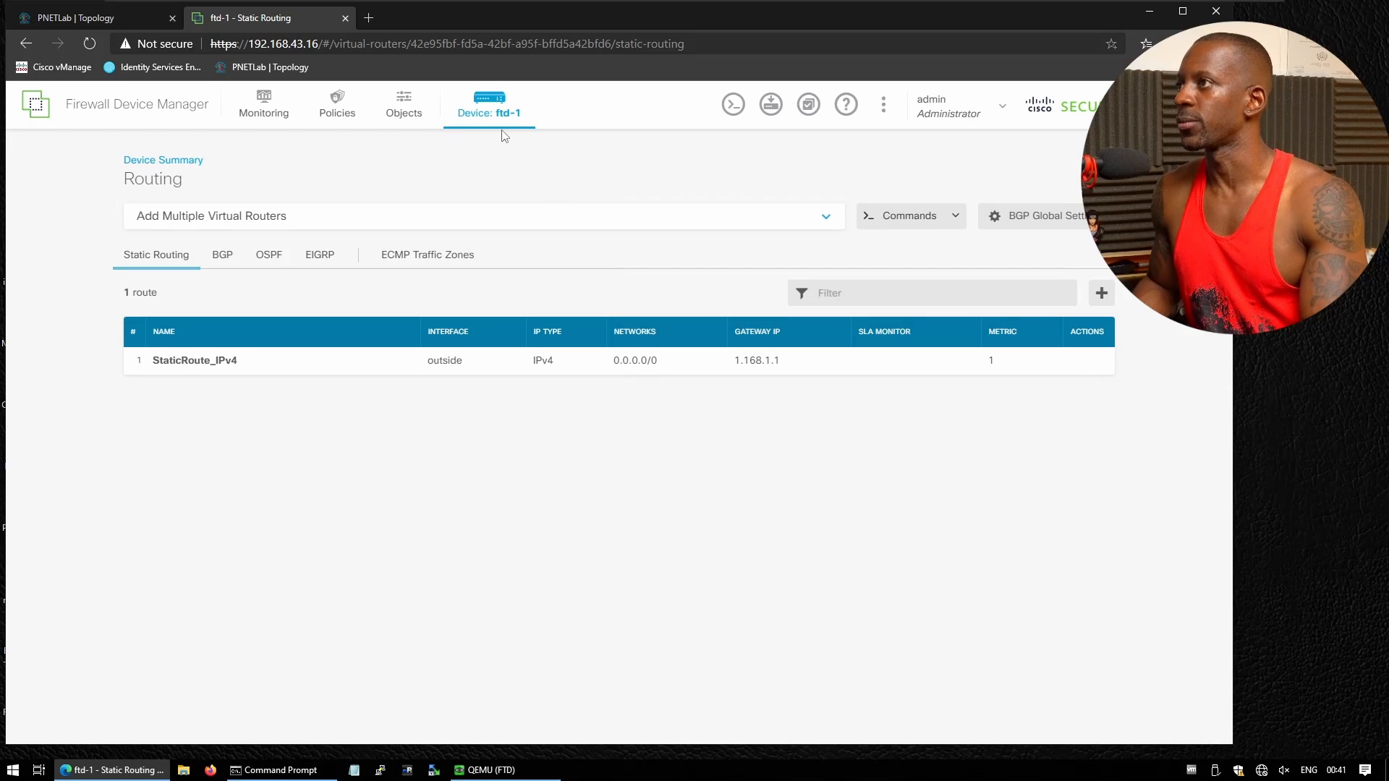
Go from the ftd-1 device summary to the full list of interfaces
click(489, 109)
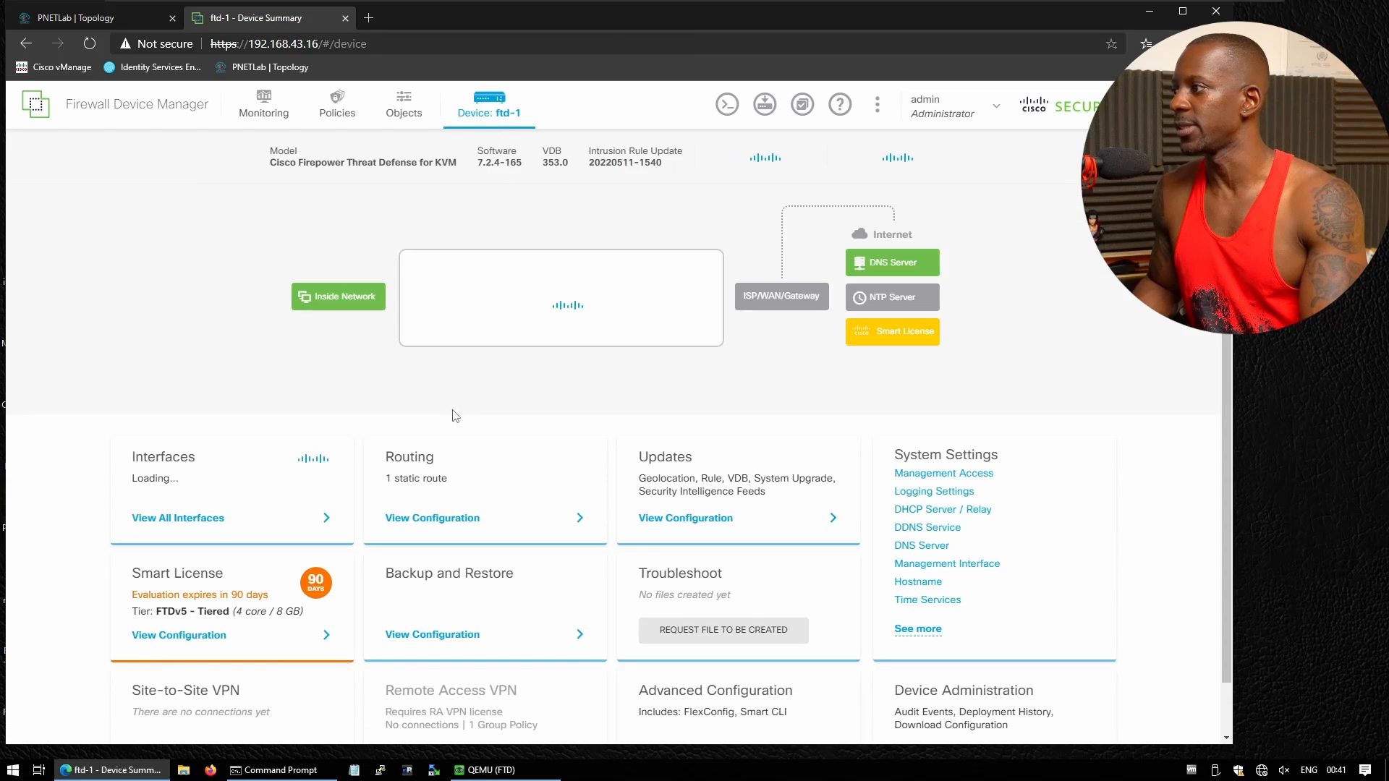
click(204, 519)
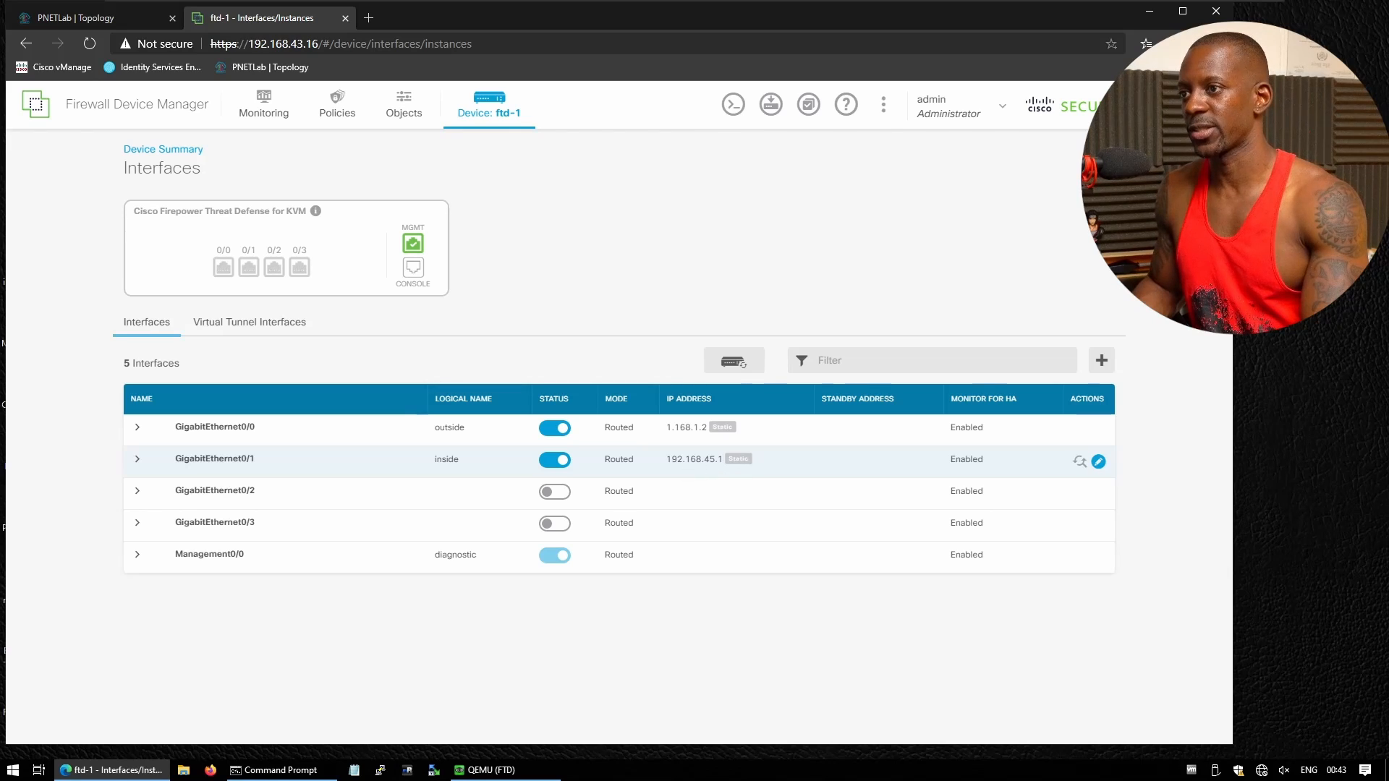
Change inside GigabitEthernet0/1 to 192.168.1.1, deleting its conflicting DHCP server pool
click(1099, 464)
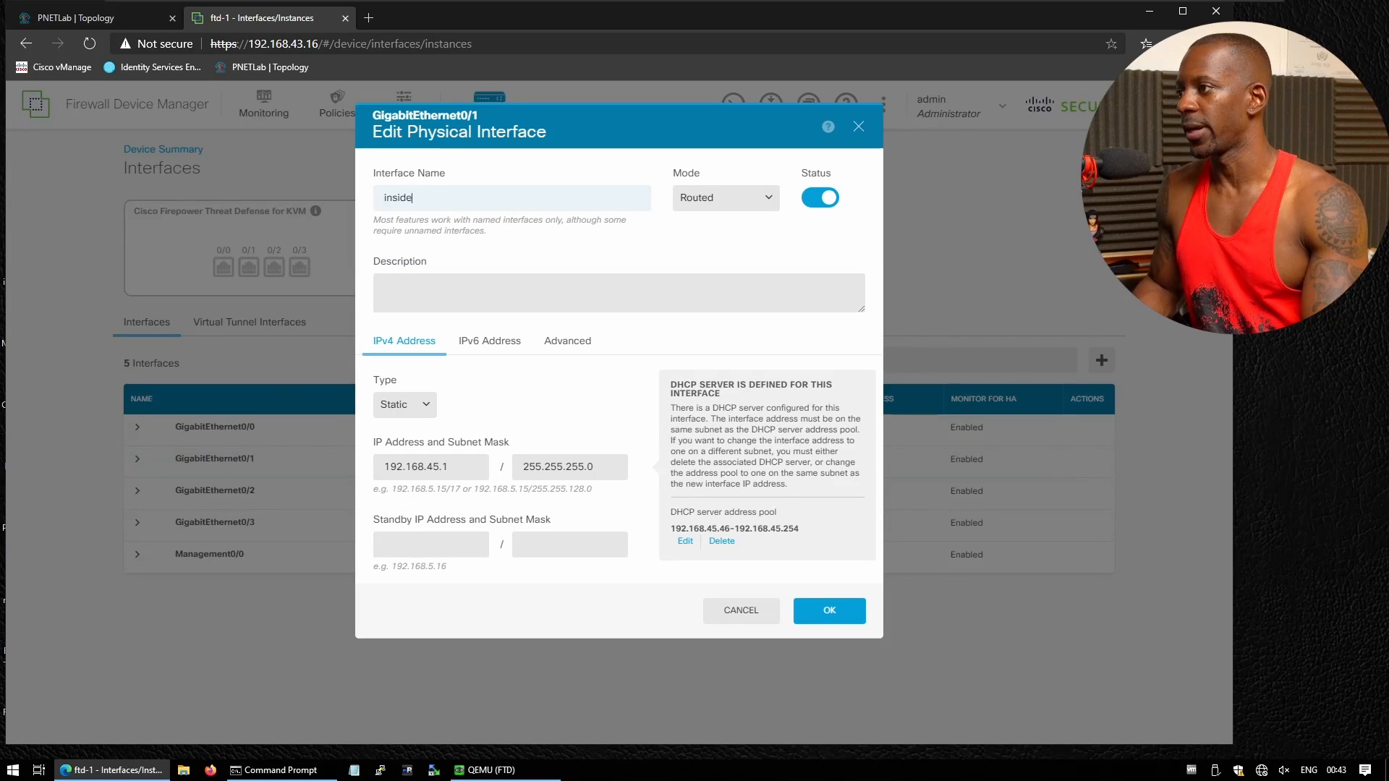
click(439, 467)
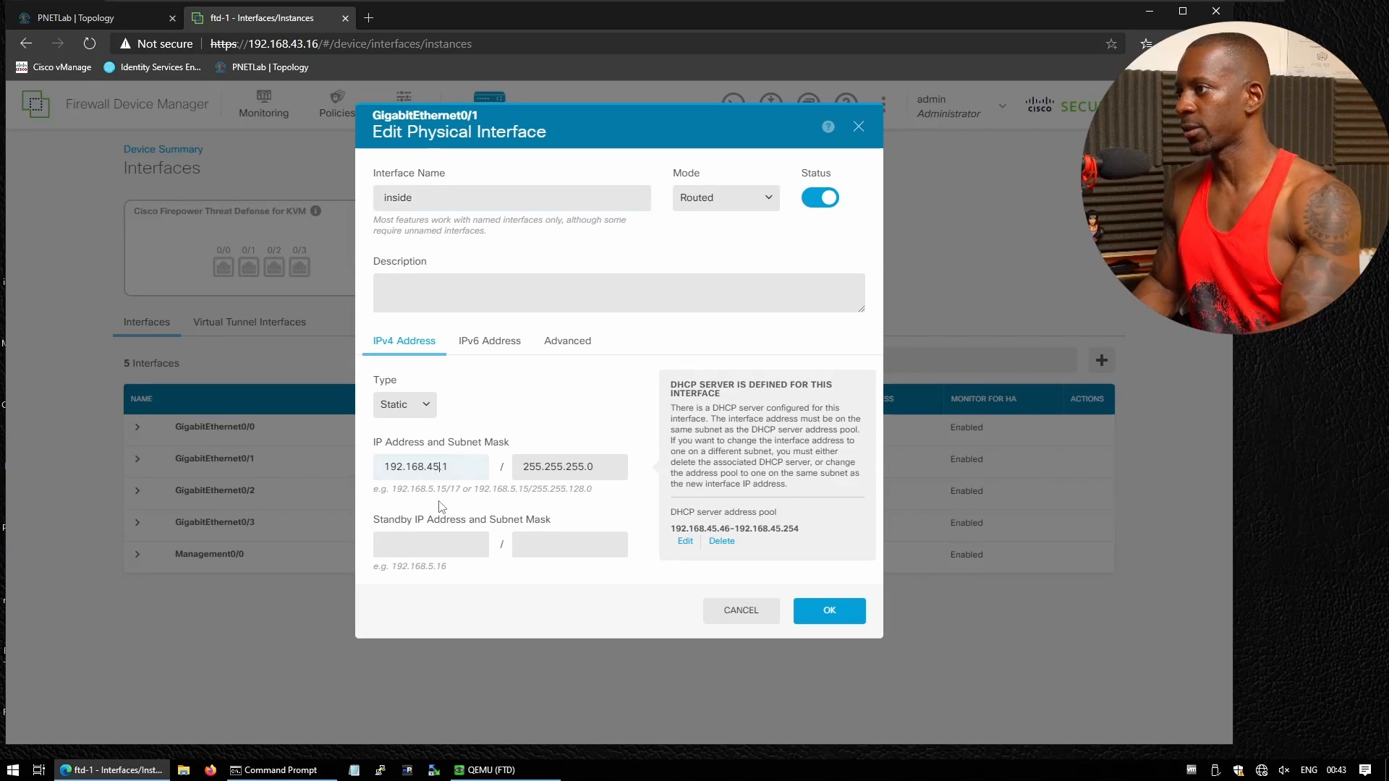
key(BackSpace)
key(BackSpace)
text(1)
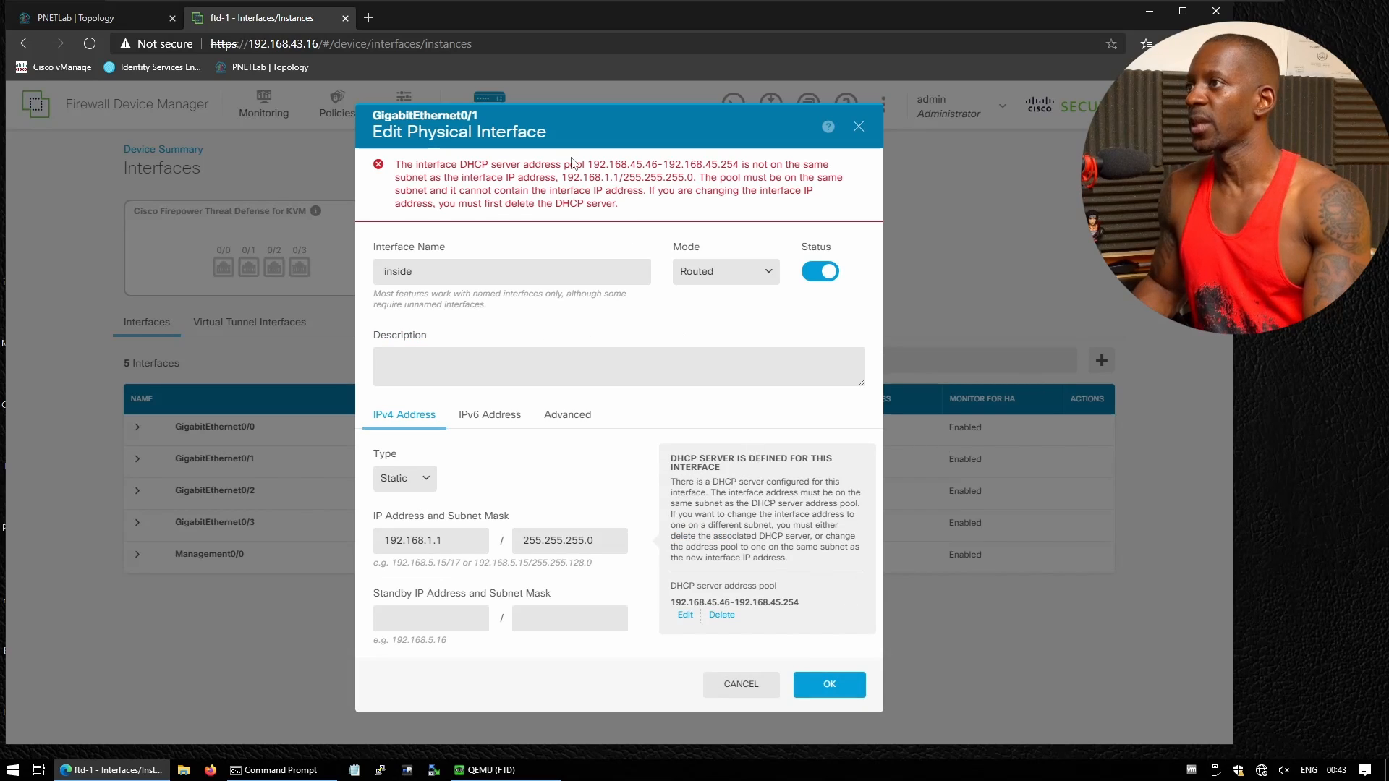
drag(570, 164, 718, 164)
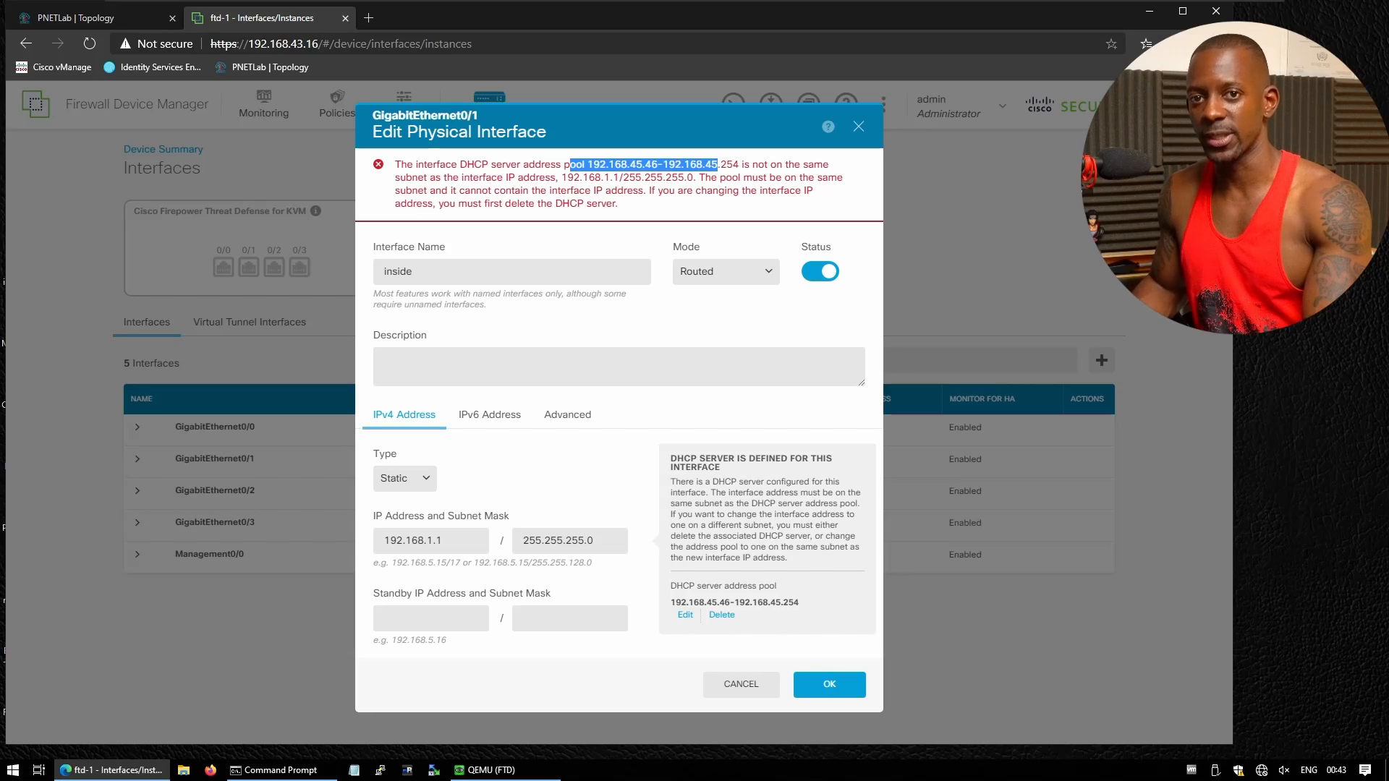
click(724, 616)
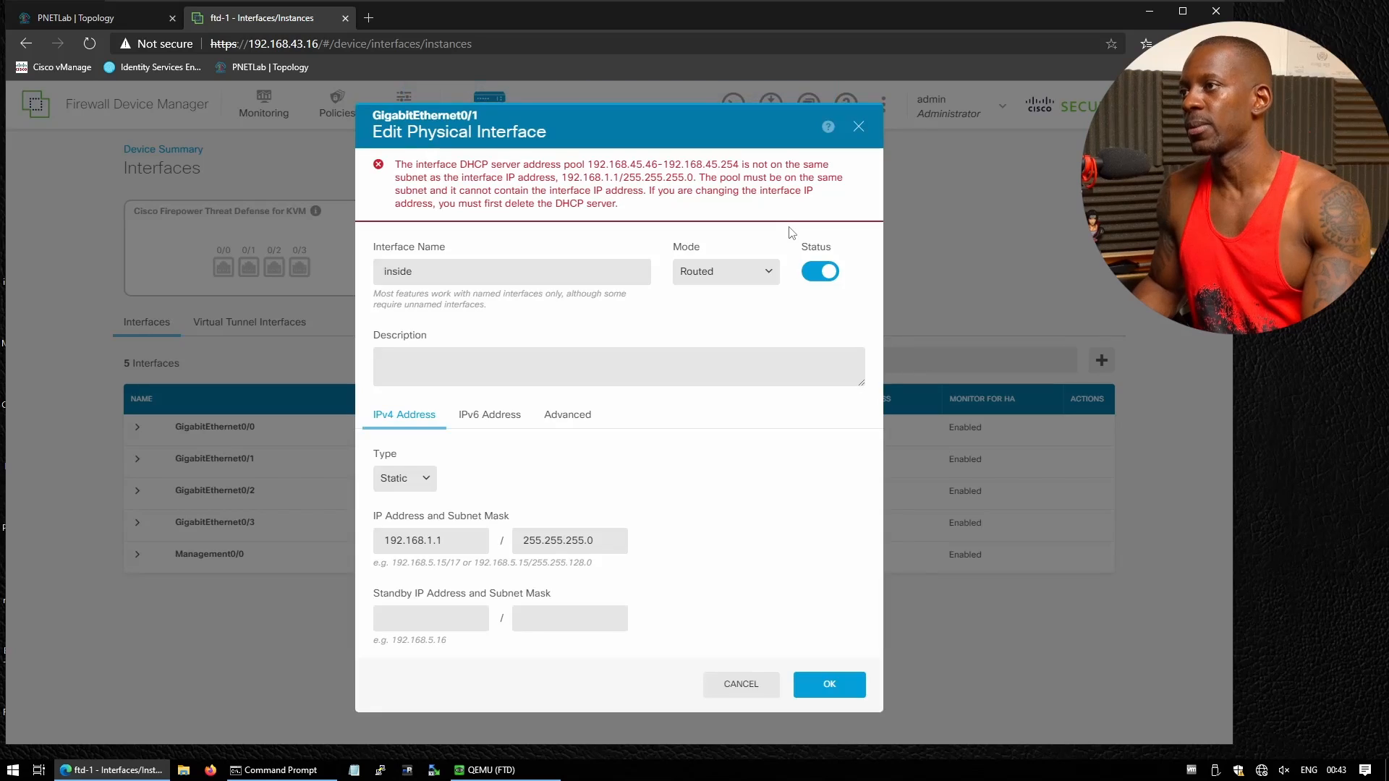
click(846, 688)
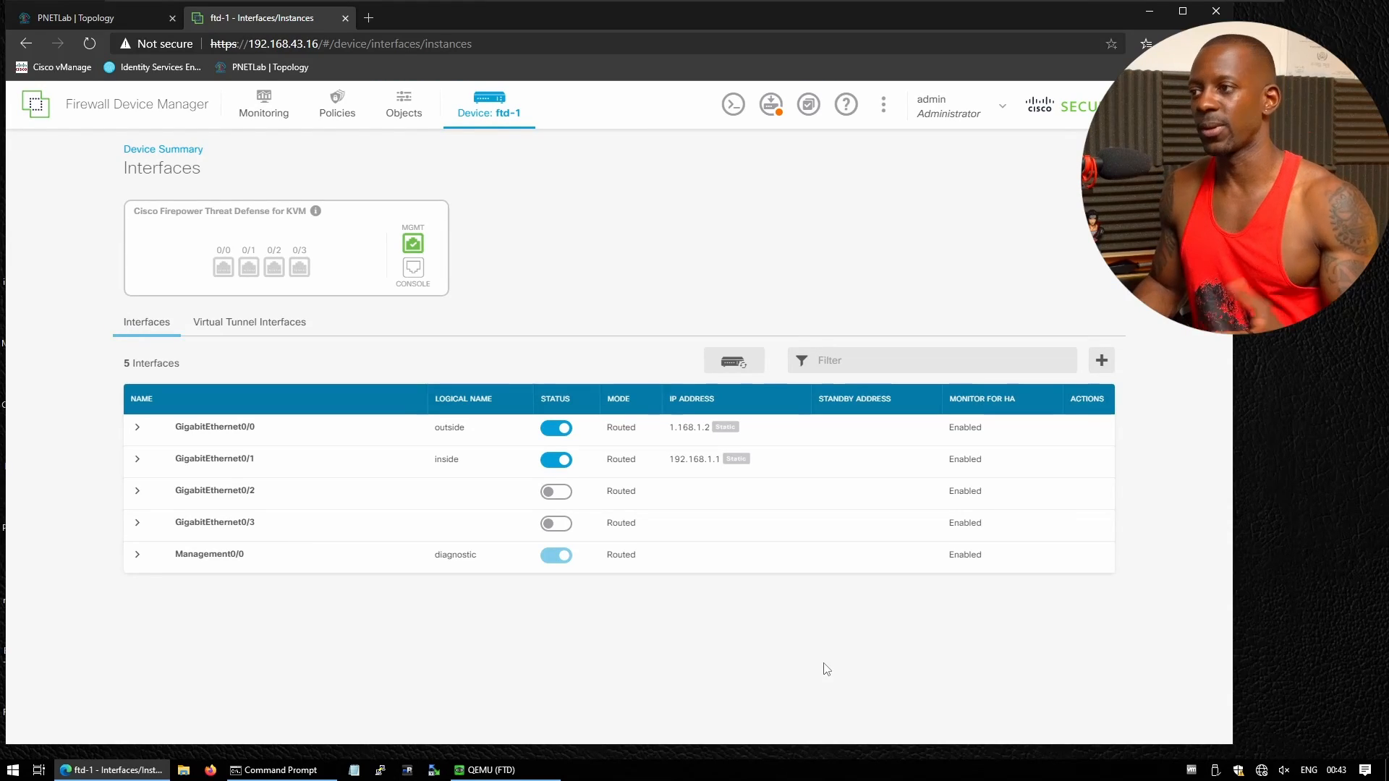
Run show route in the CLI console and highlight the old 192.168.45.1 inside route
mouse_move(642, 465)
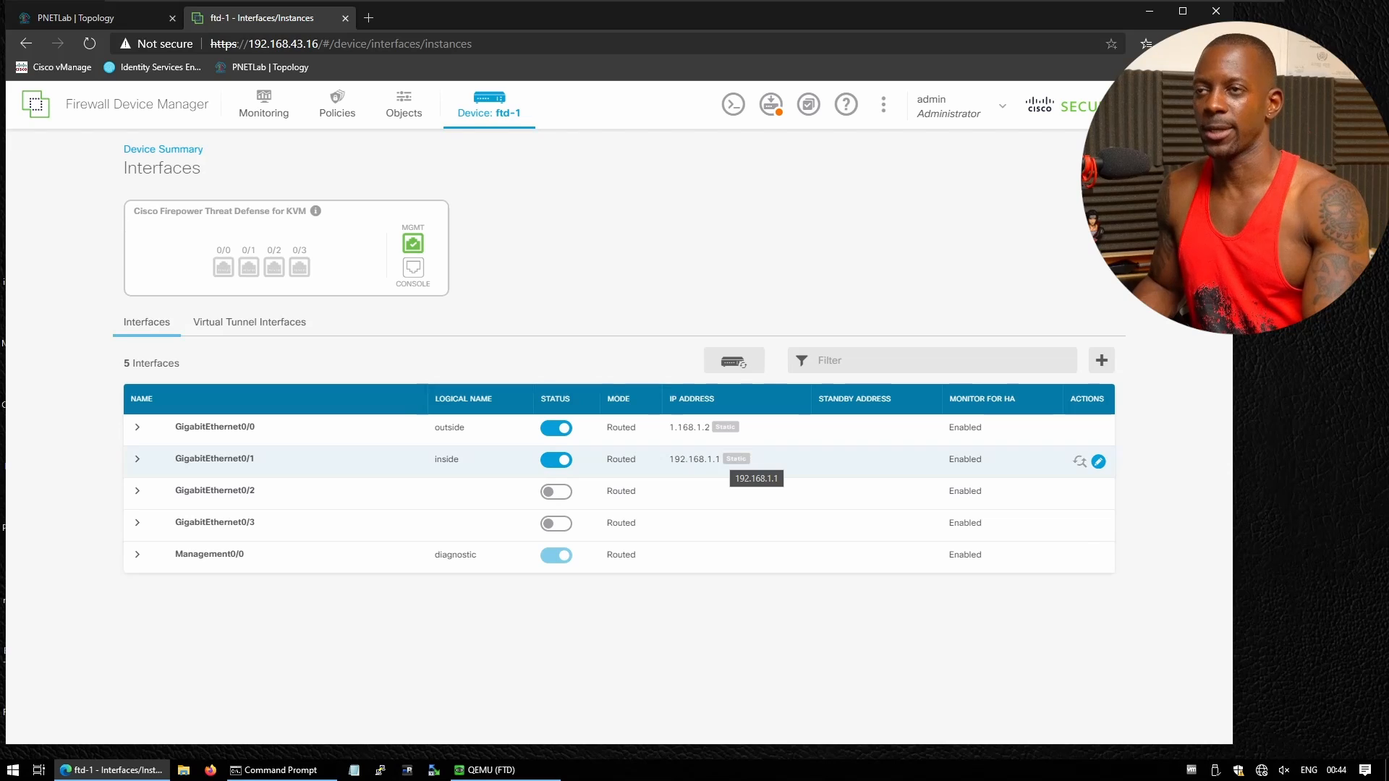
click(735, 106)
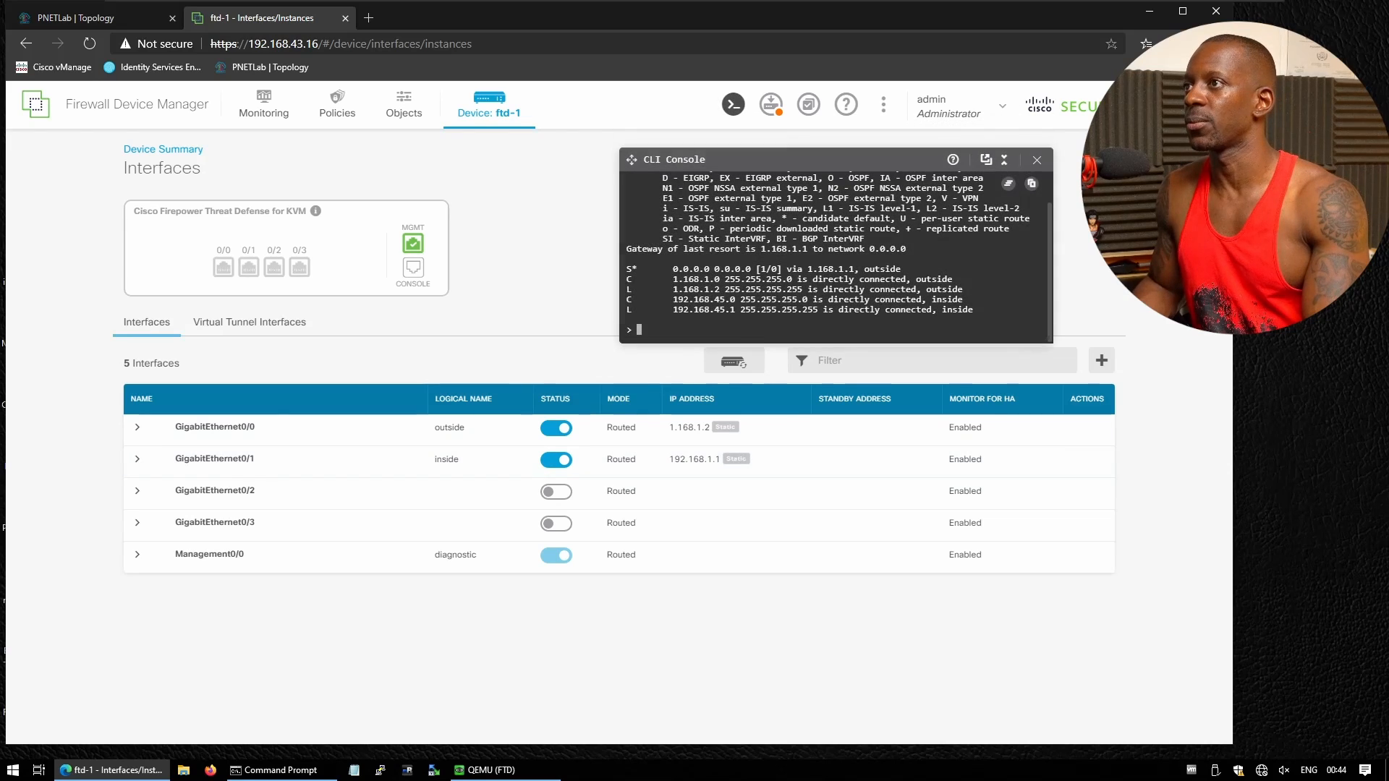
key(Return)
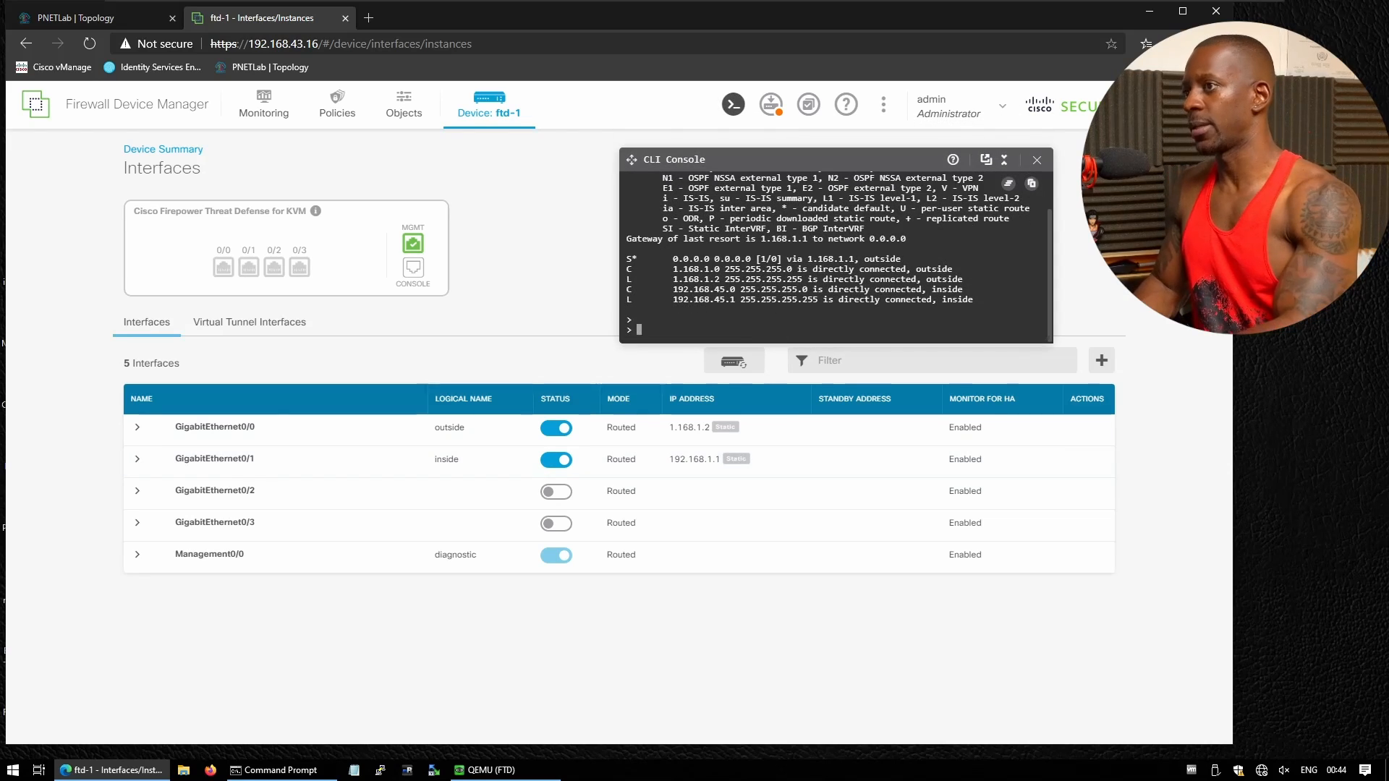
text(show route)
key(Return)
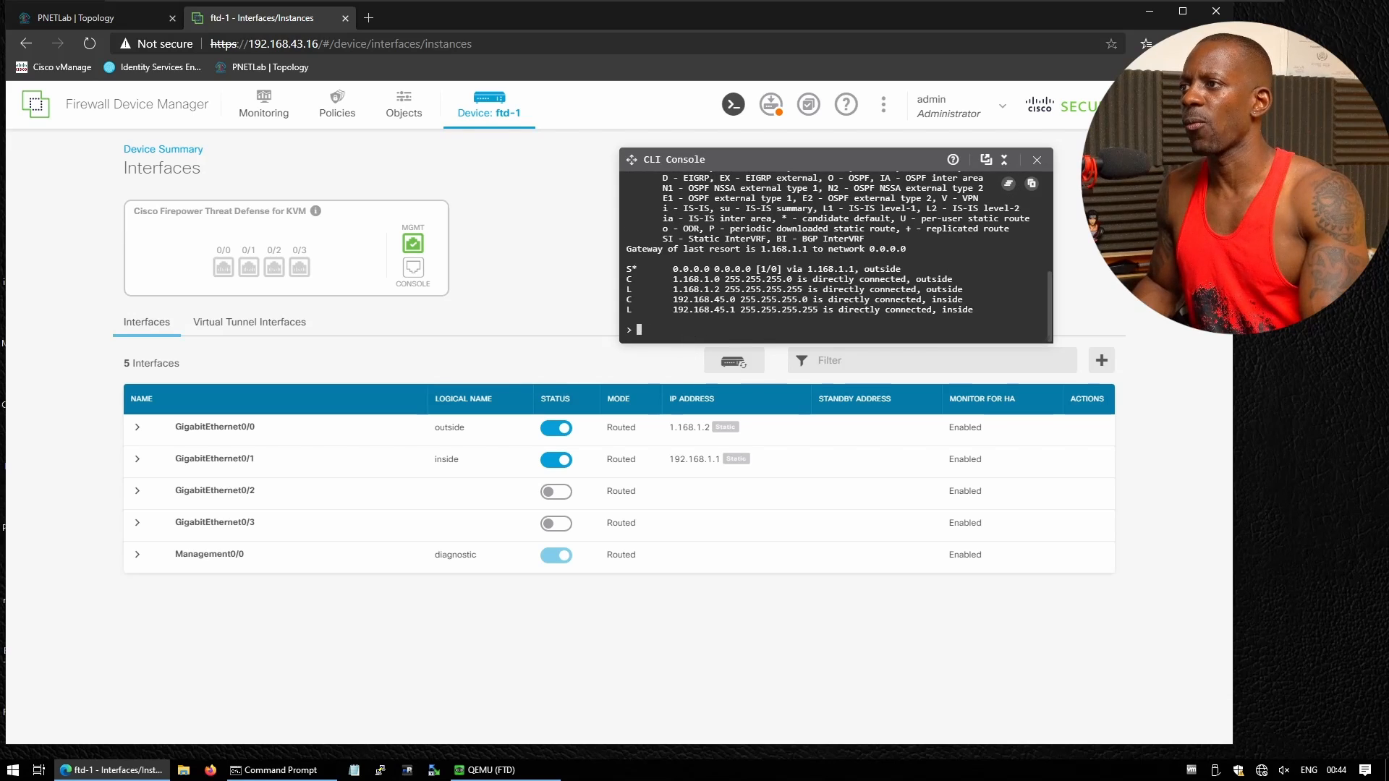
drag(673, 310, 976, 310)
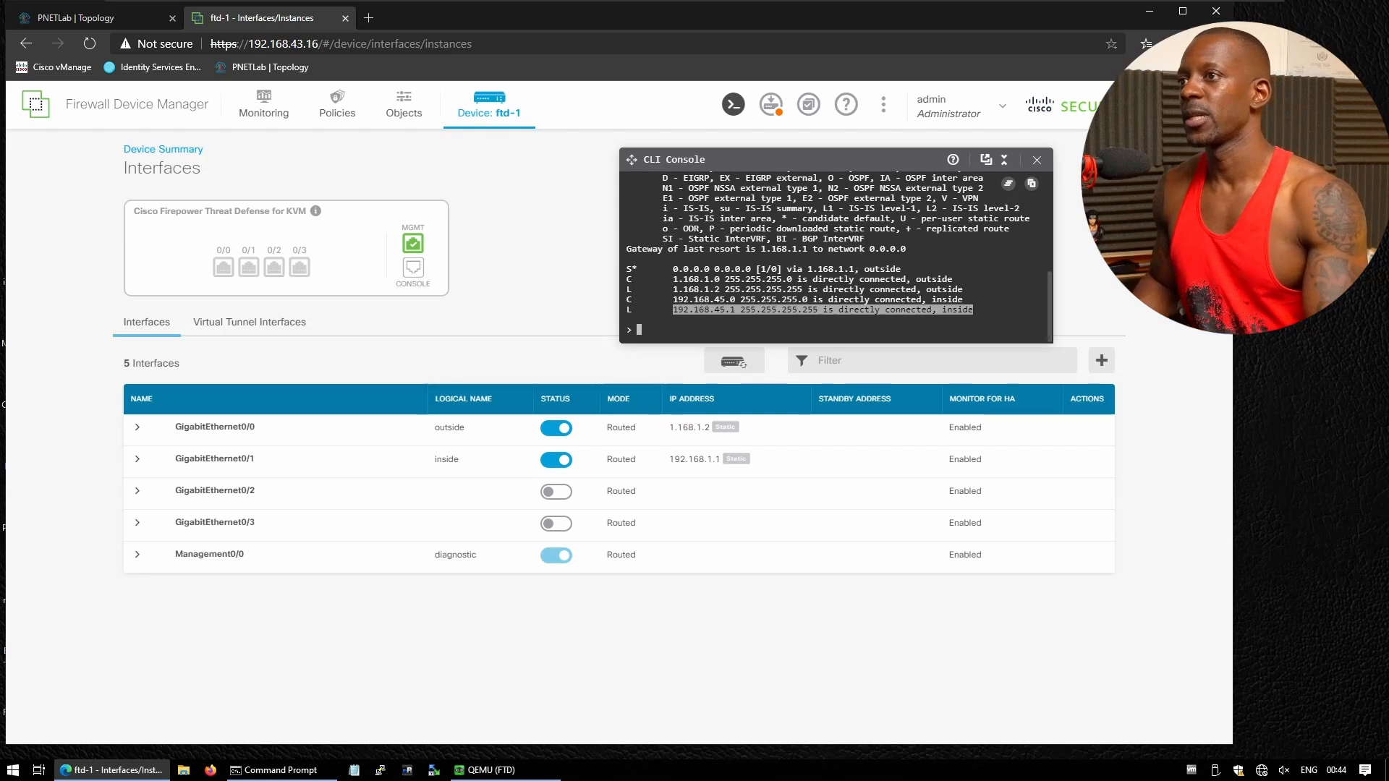
Review the pending diff of the inside address changing to 192.168.1.1
click(1037, 159)
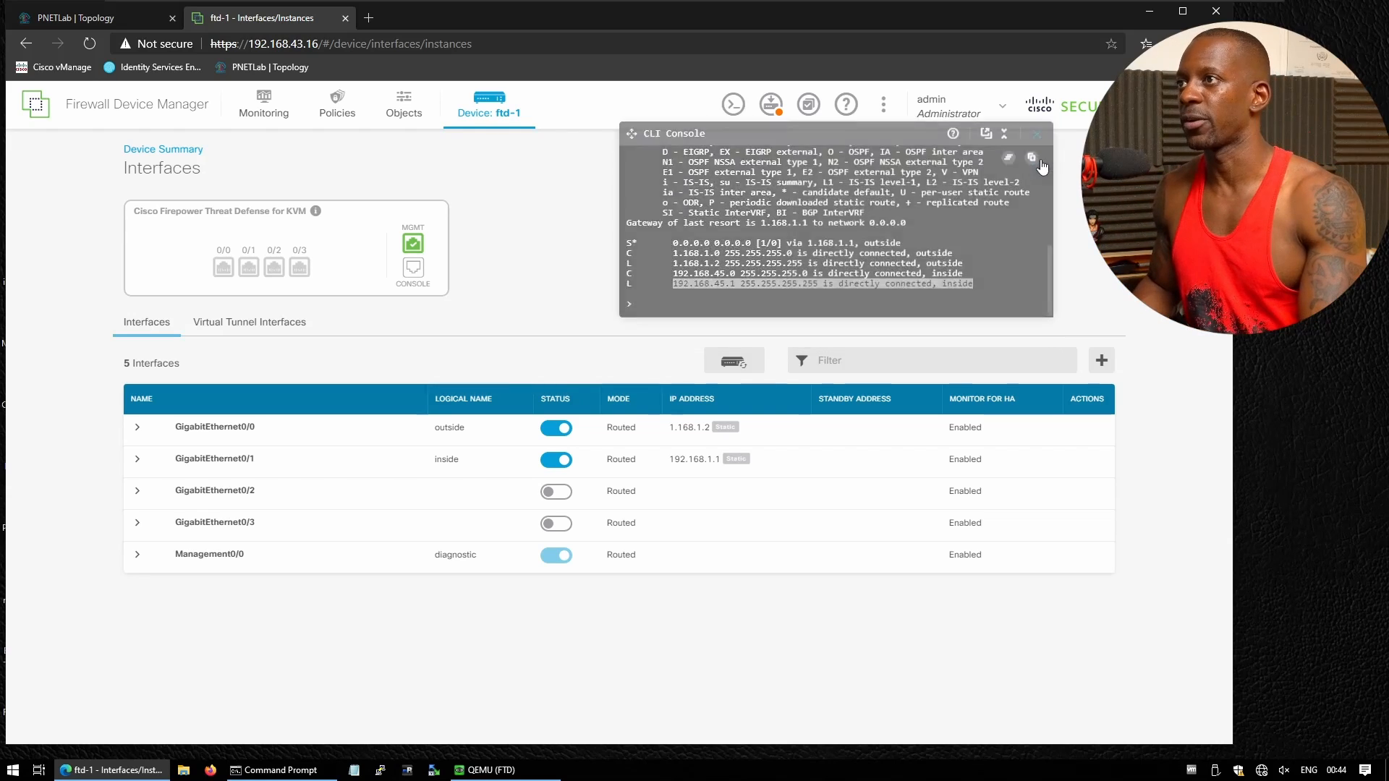
click(771, 114)
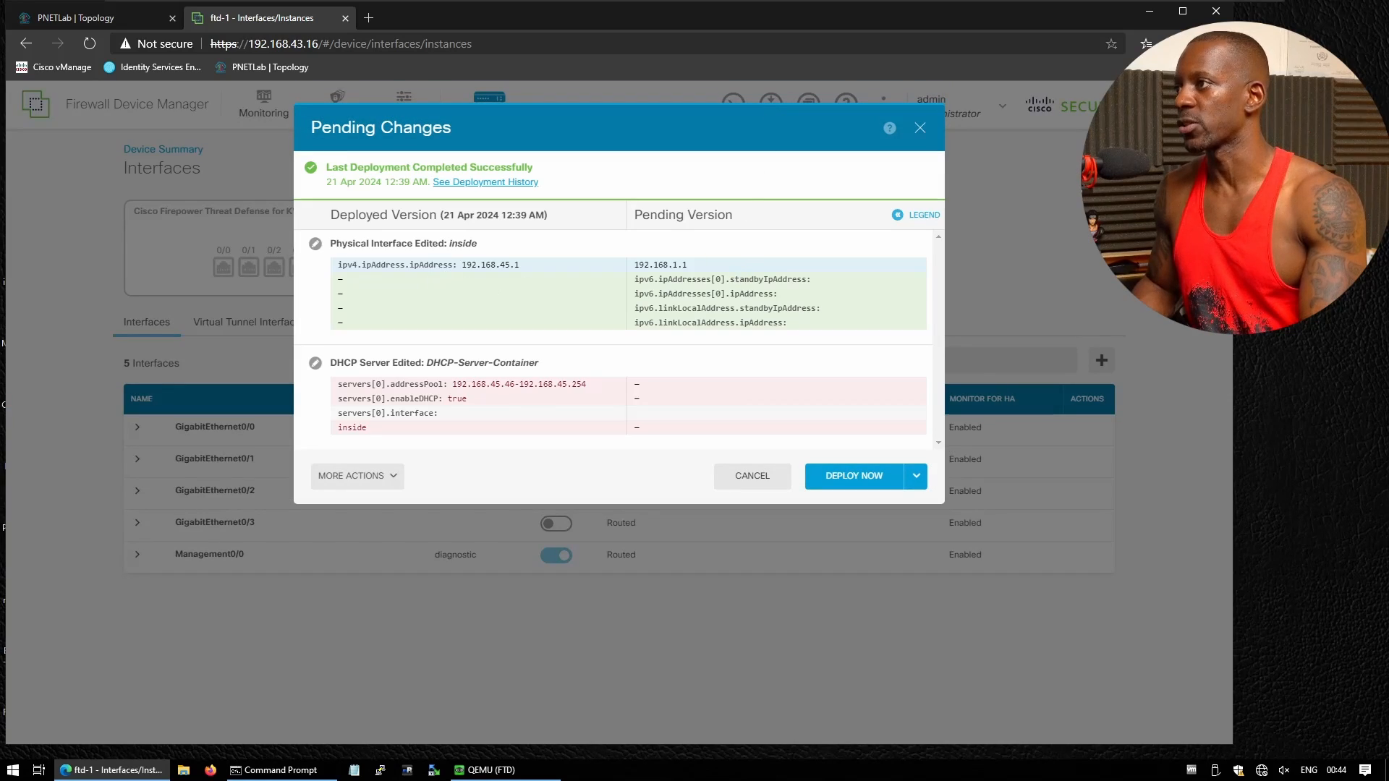
drag(463, 265, 521, 264)
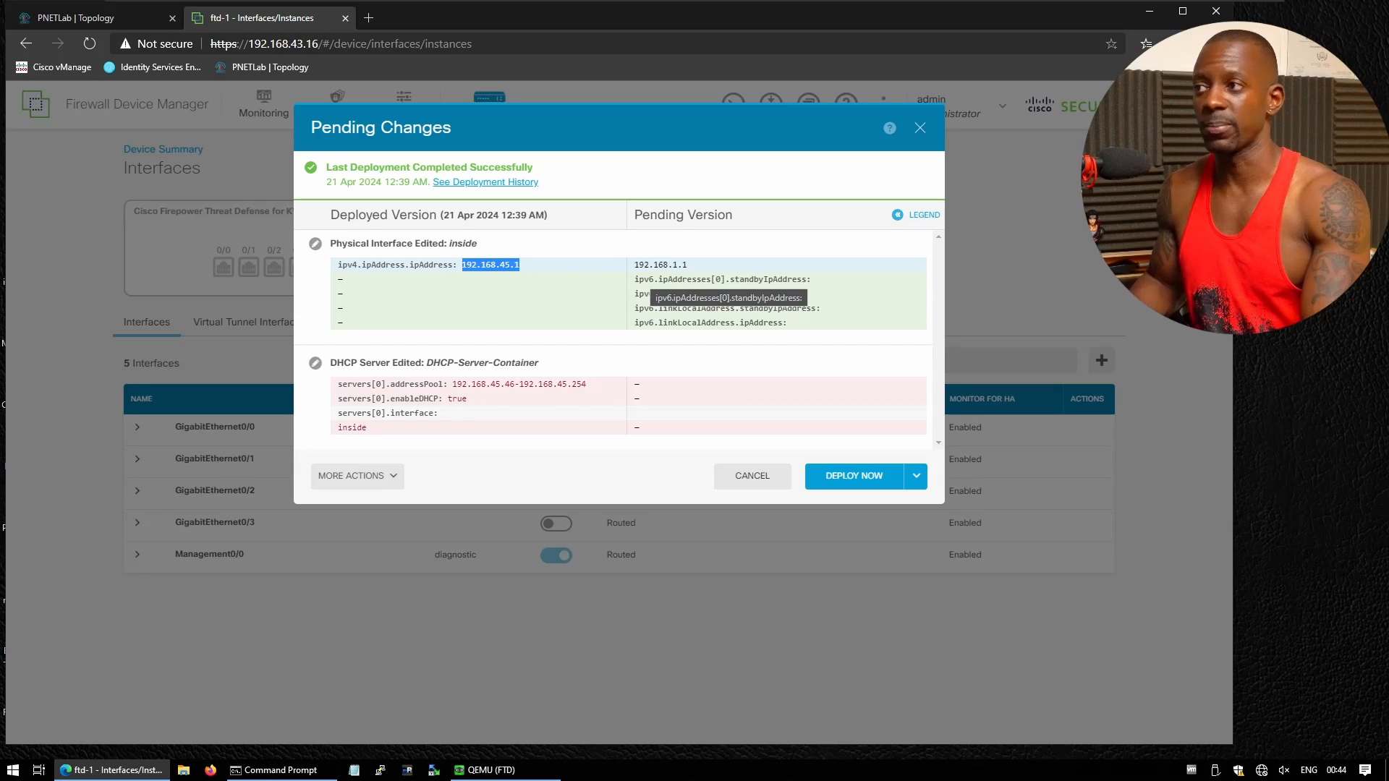
click(556, 283)
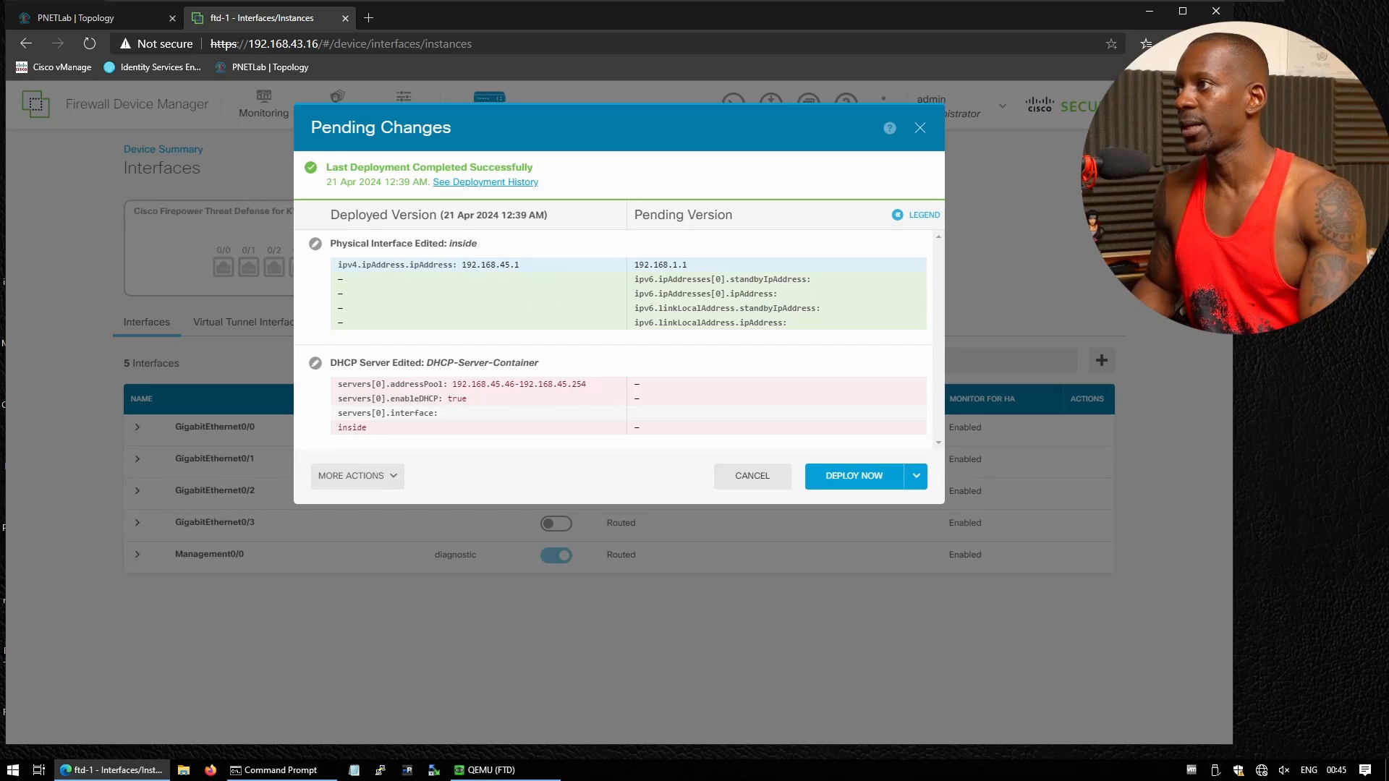
drag(462, 265, 505, 265)
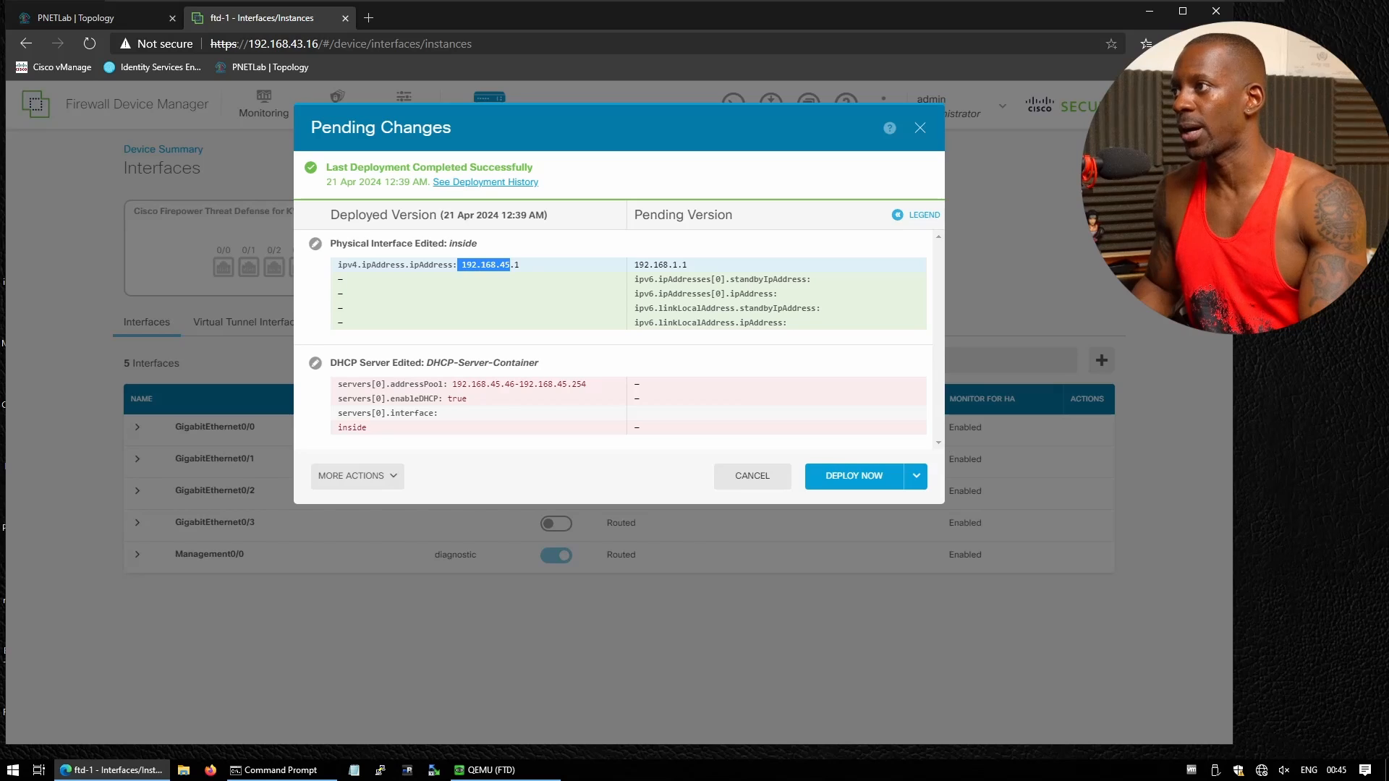
drag(649, 264, 687, 265)
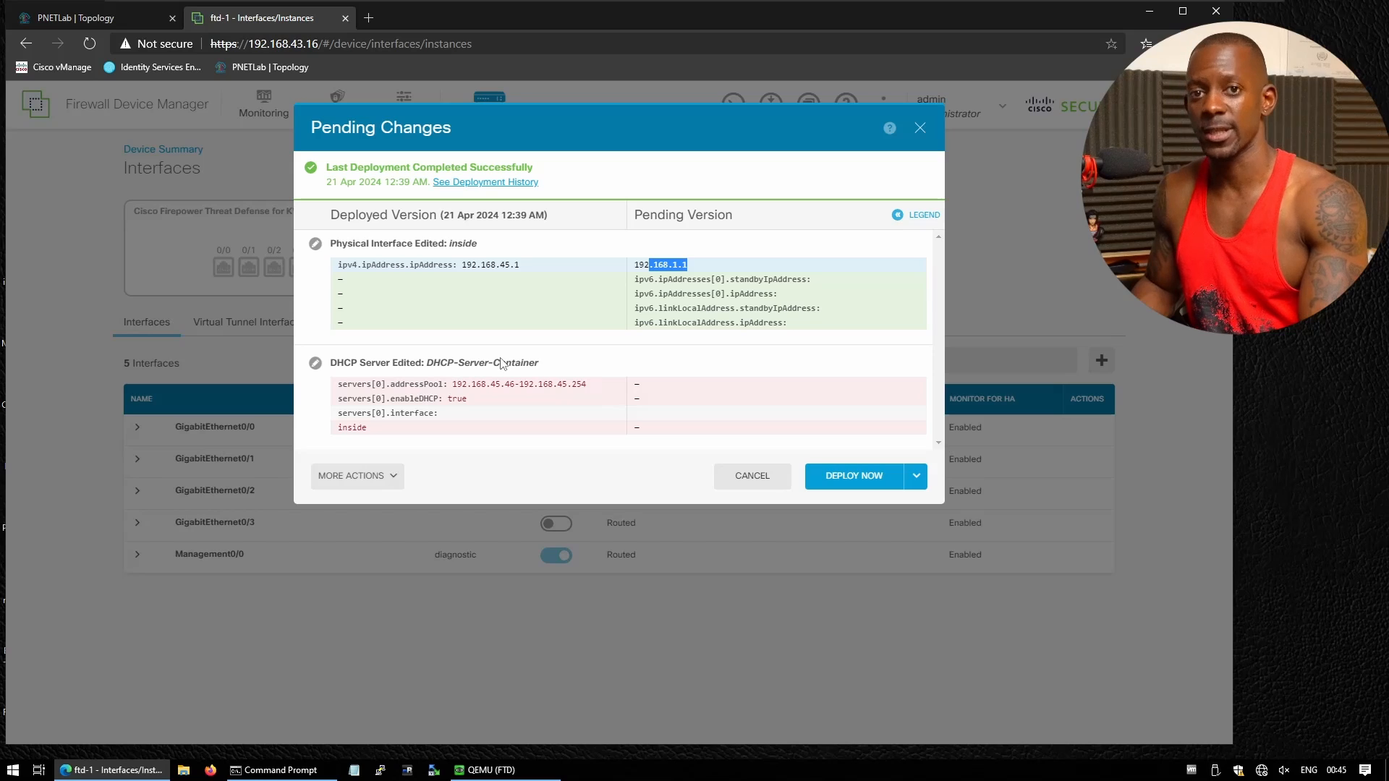
Deploy the pending interface change and acknowledge the deployment notices
click(863, 475)
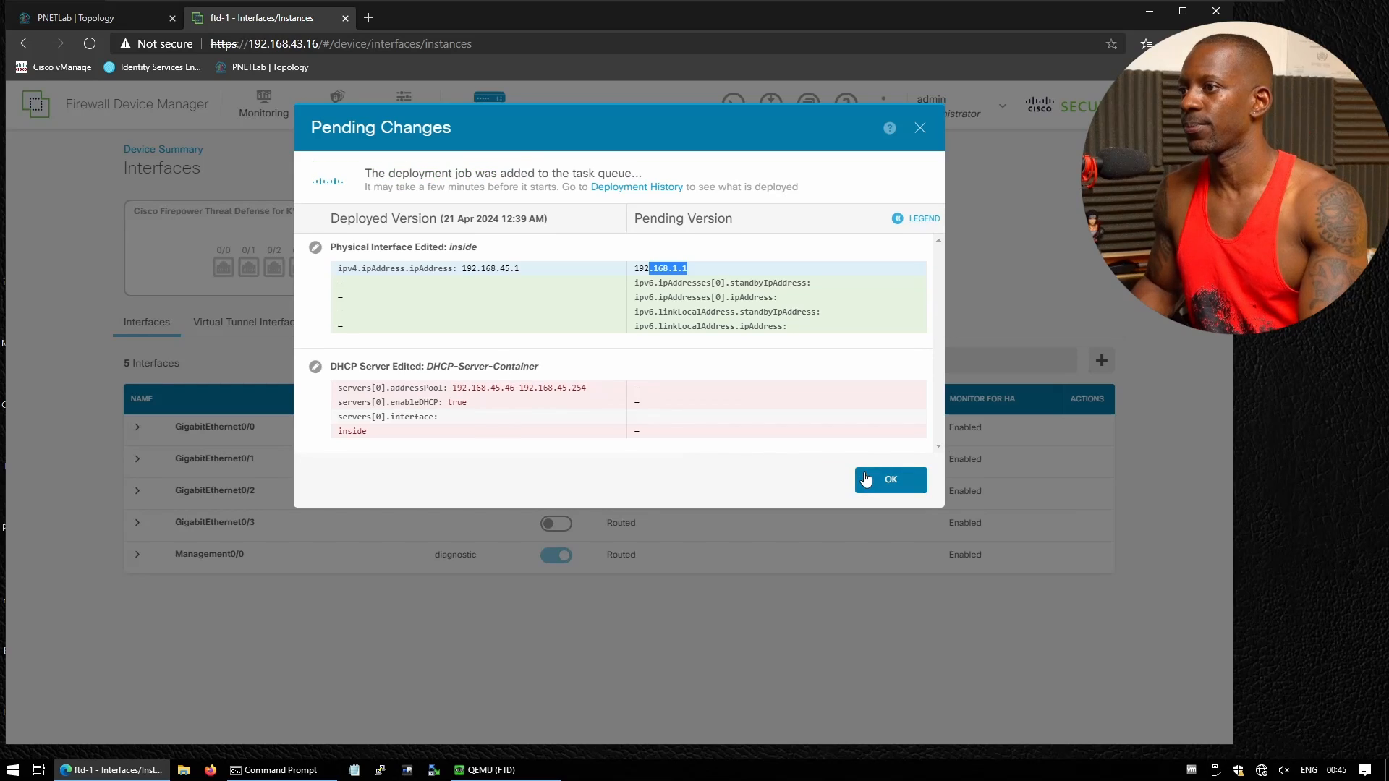
click(895, 481)
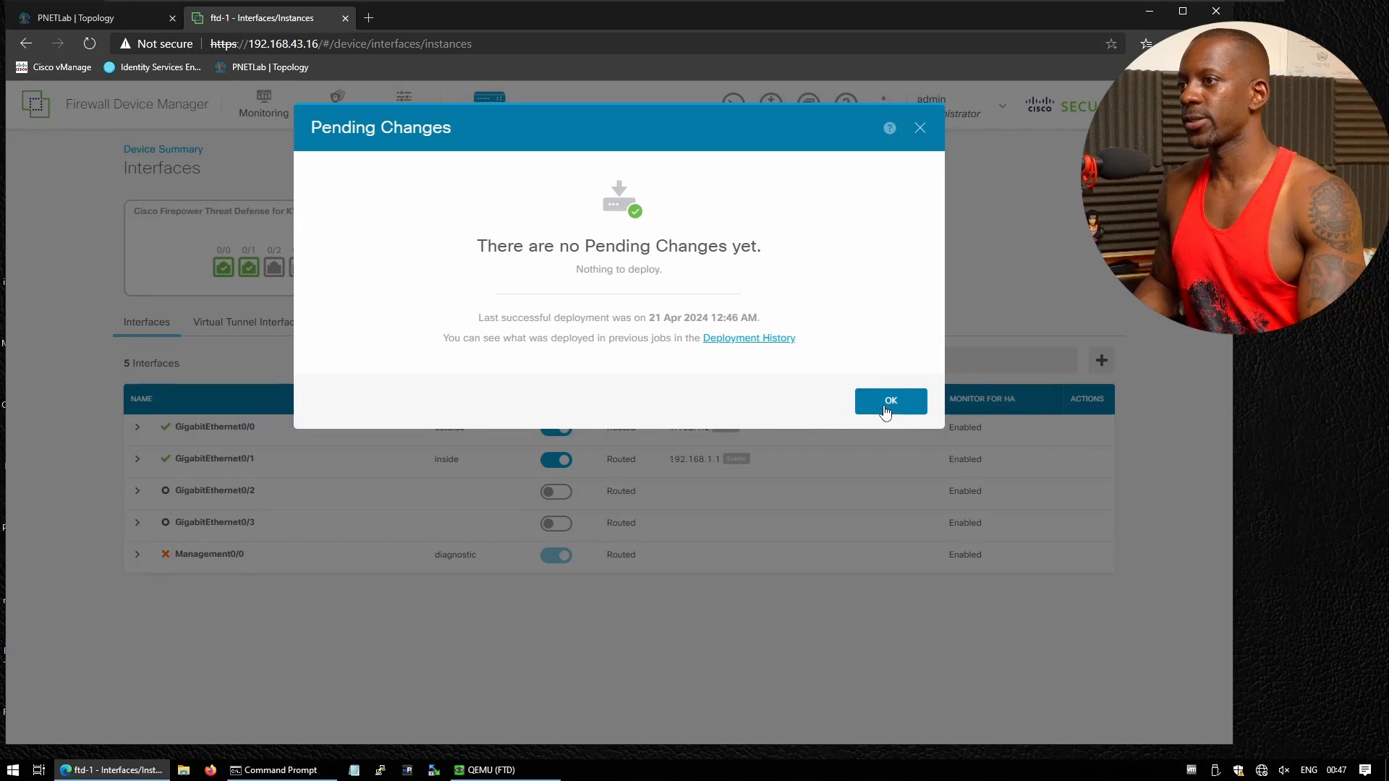
click(885, 408)
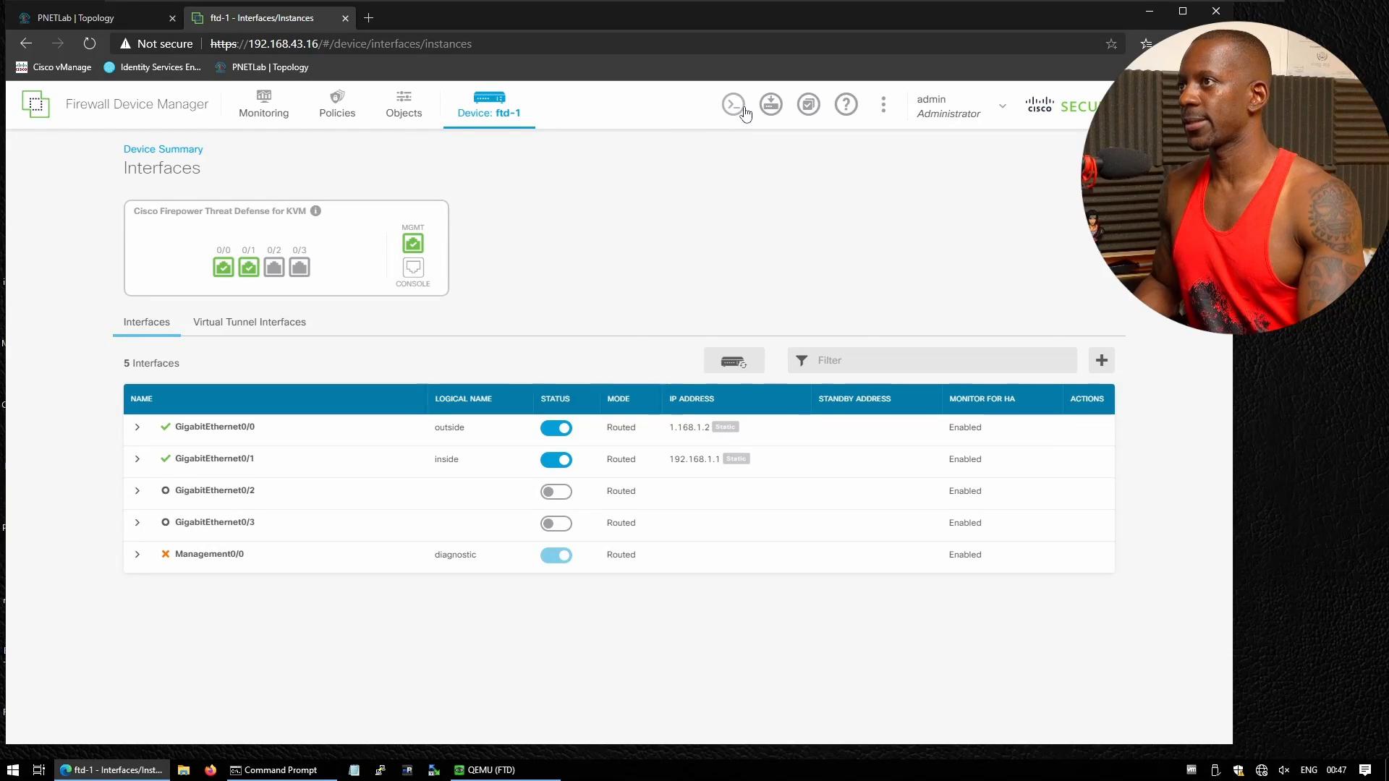
Run show route and confirm the new 192.168.1.0 inside route entry
click(742, 108)
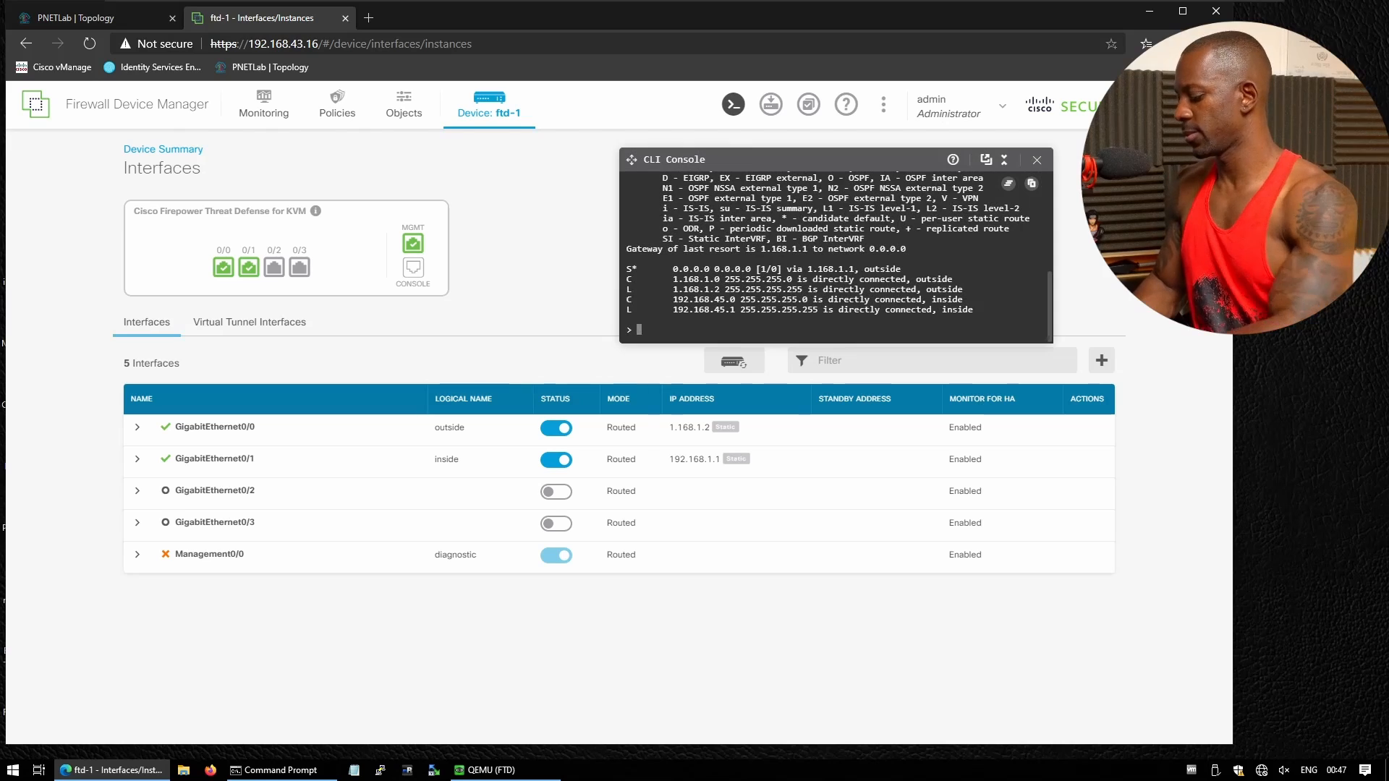
text(show route)
key(Return)
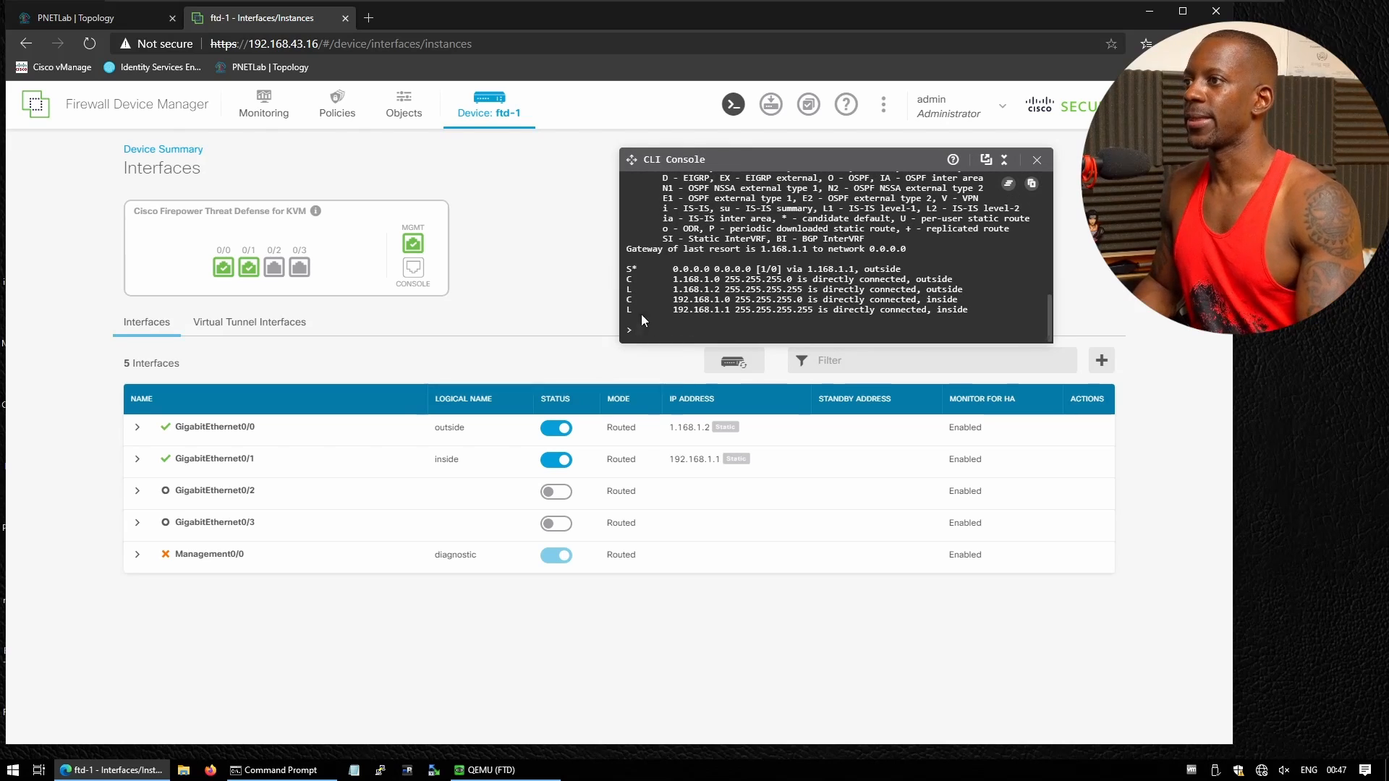
drag(673, 310, 897, 310)
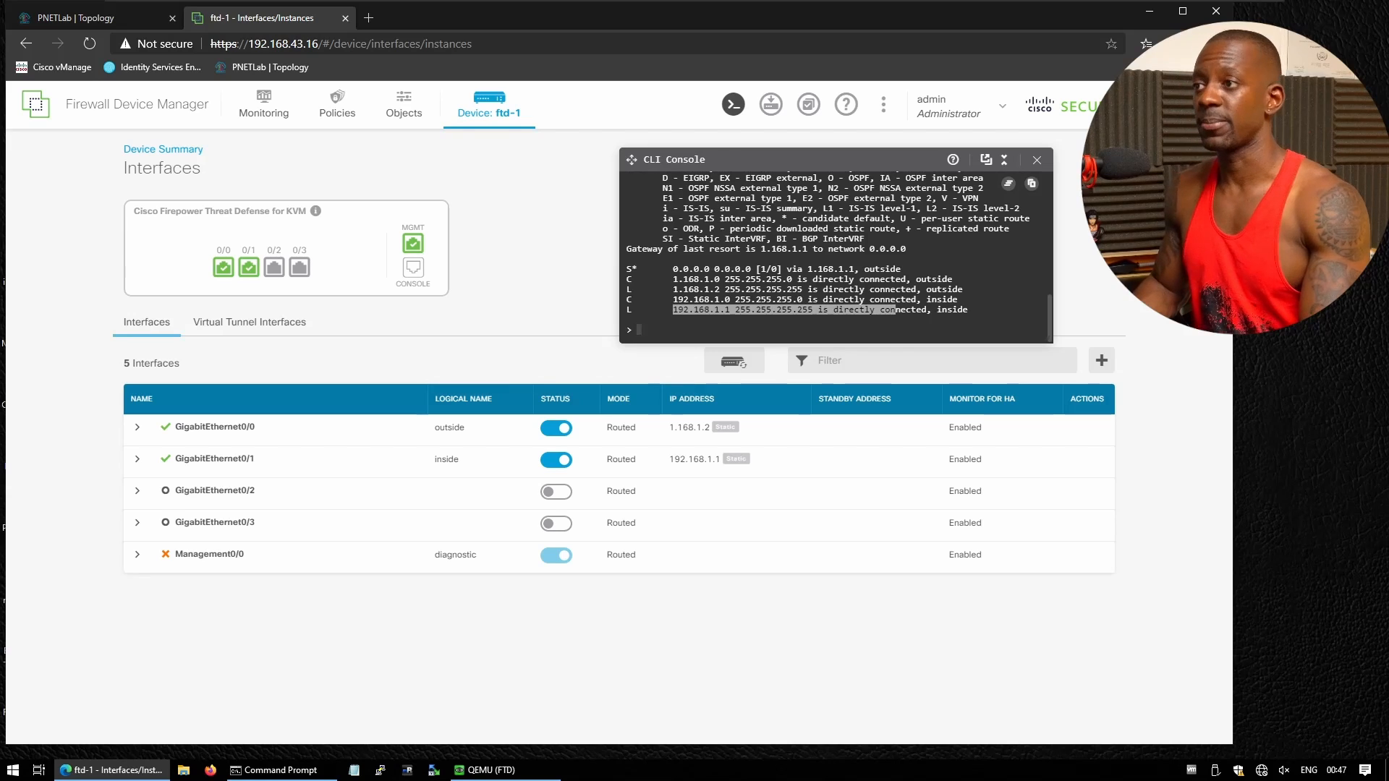
click(897, 313)
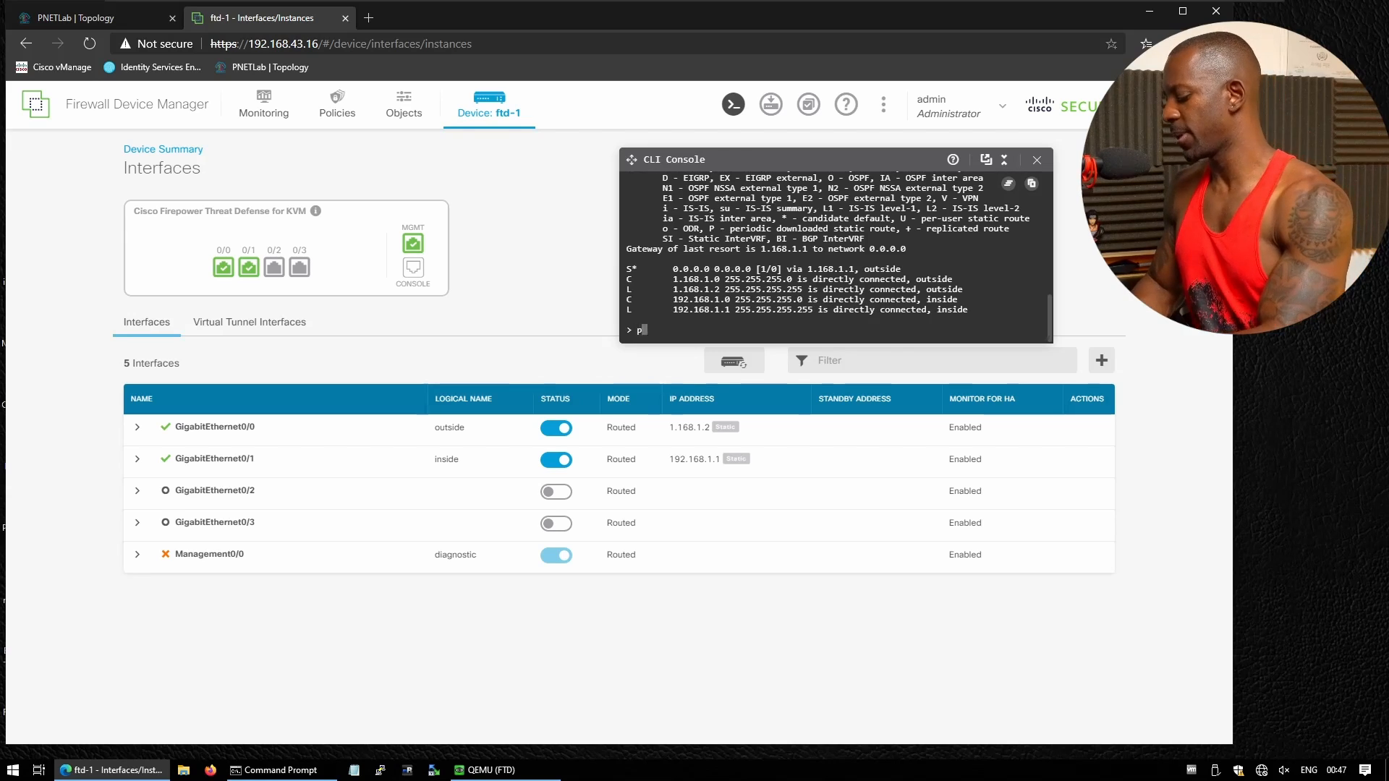
Ping 192.168.1.1 from the console and close it
text(ping 1902)
text(2.168.1.1)
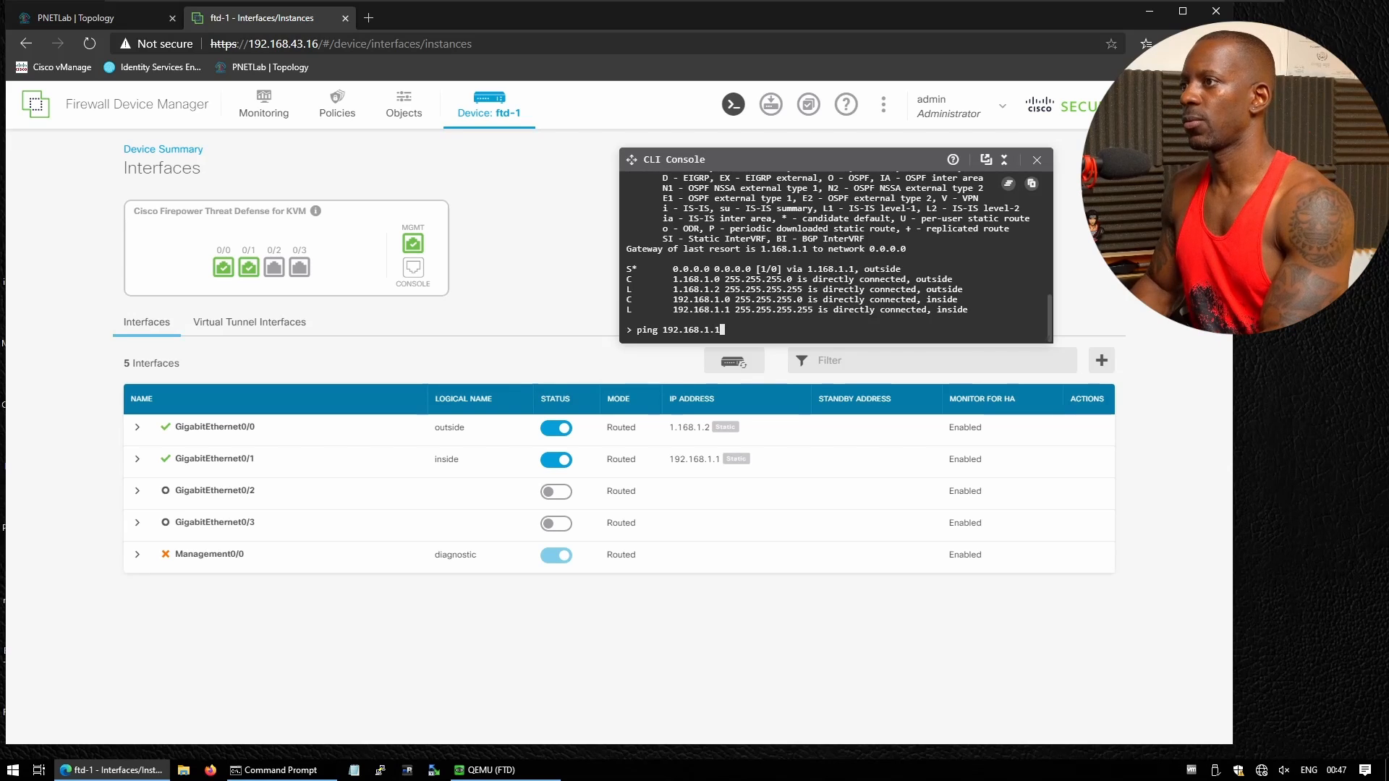
key(Return)
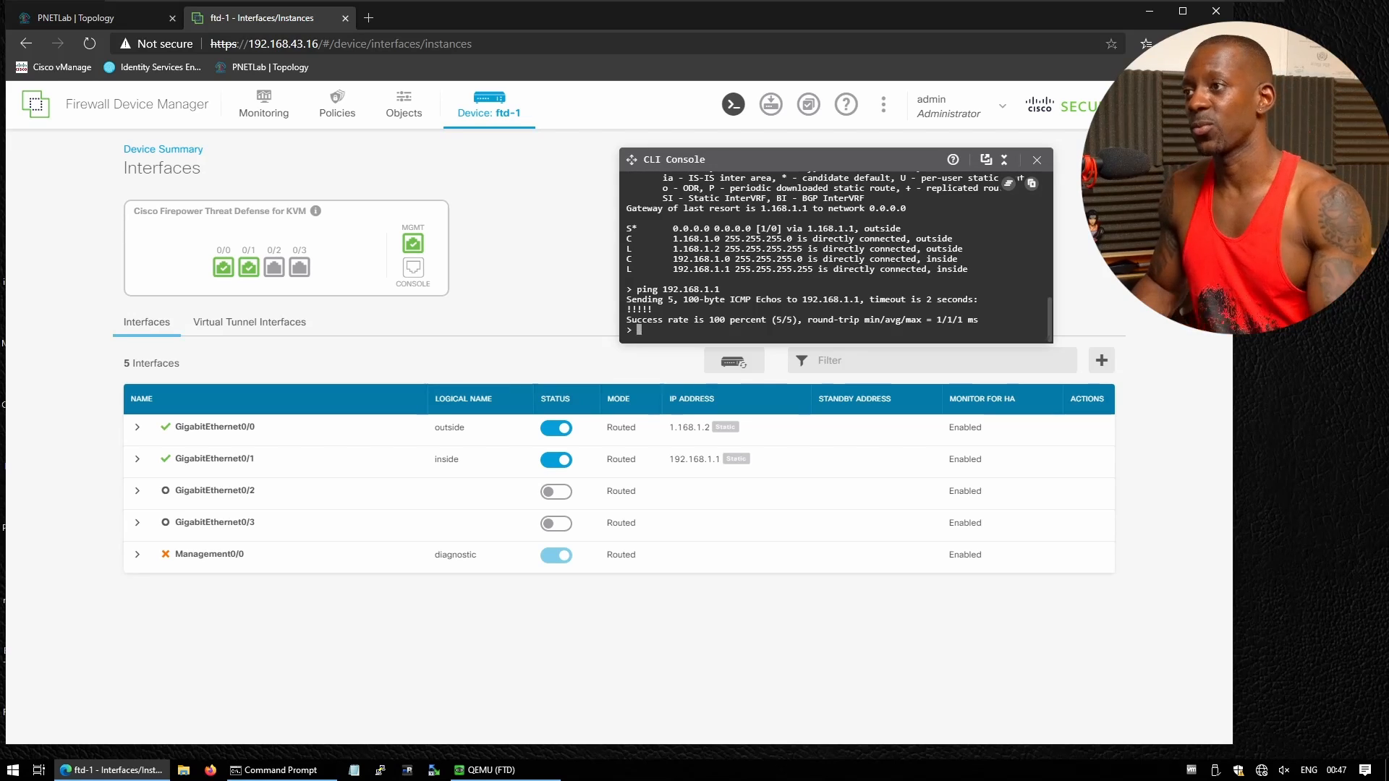
click(1037, 160)
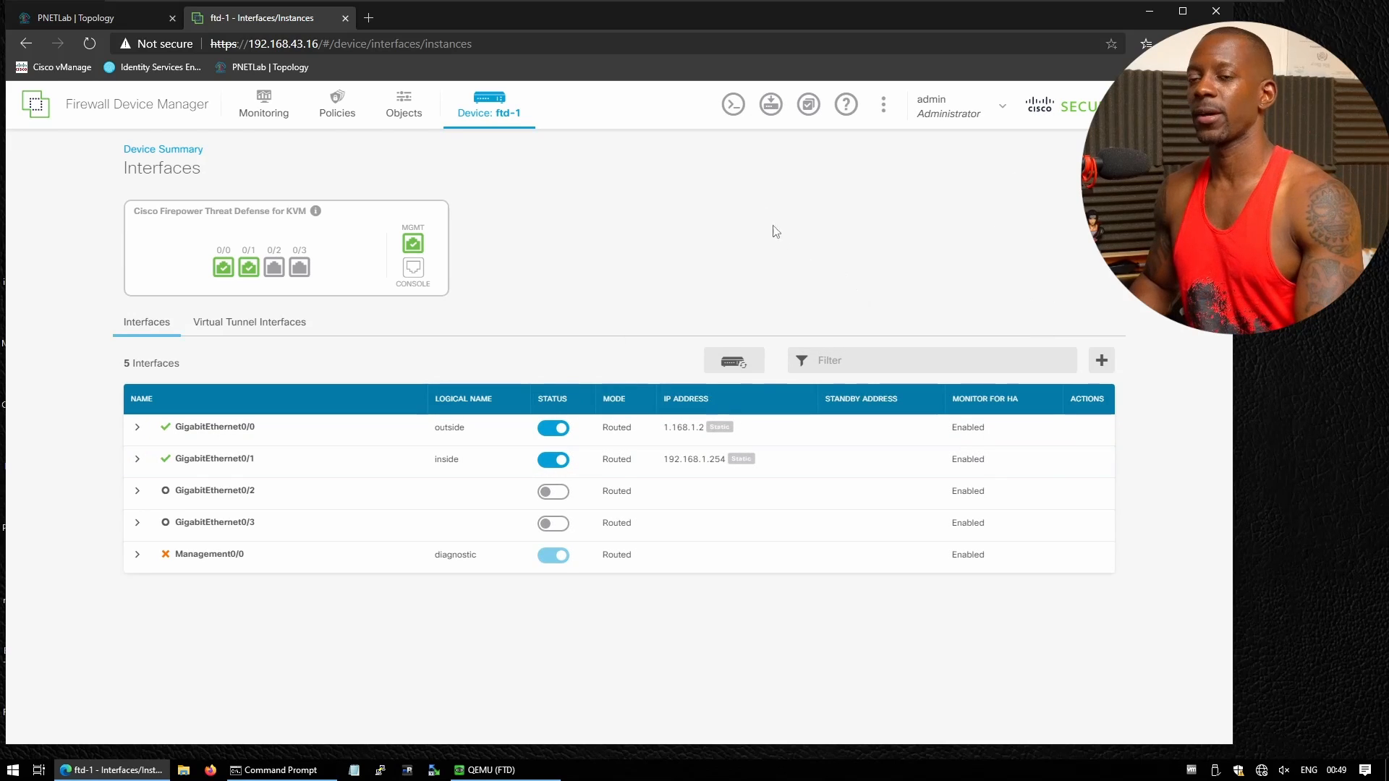
Rerun show route in the CLI console and check the inside interface's new local address
click(733, 104)
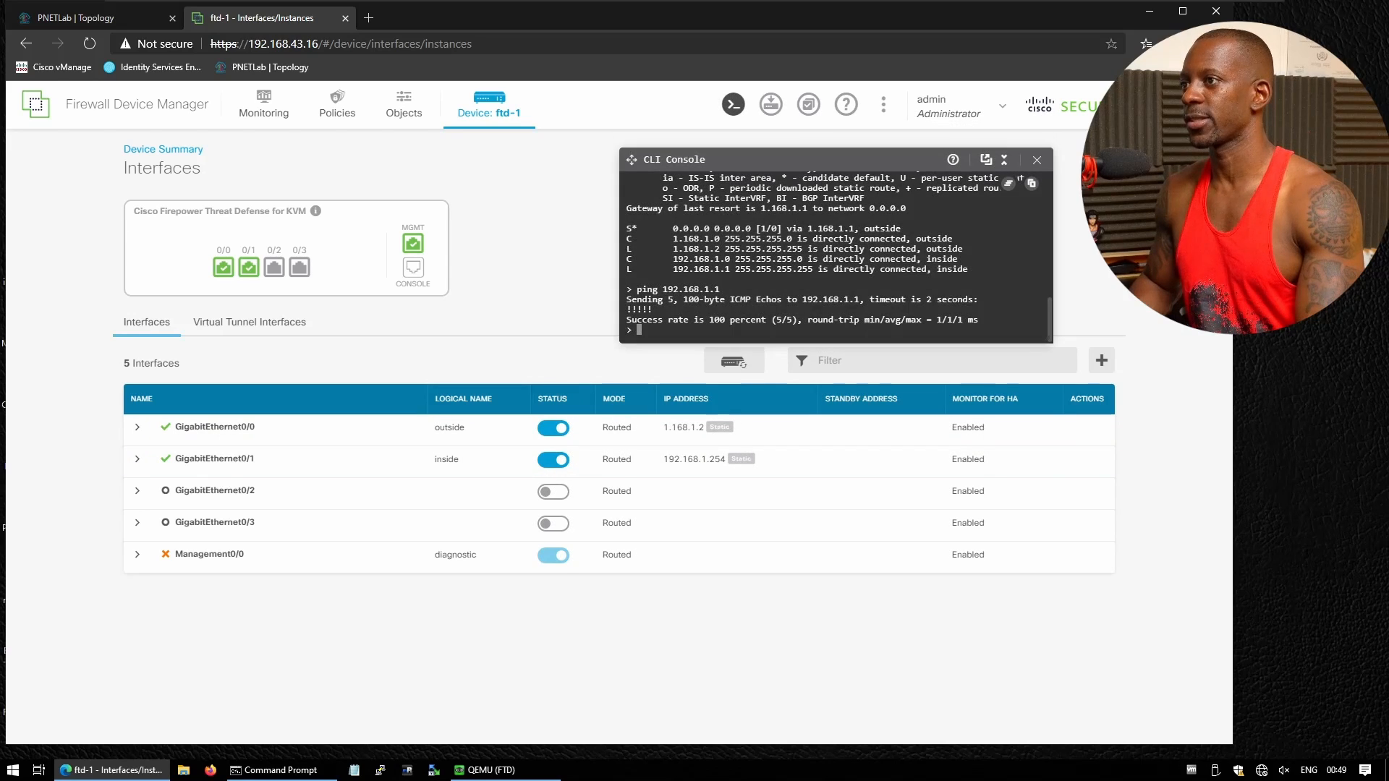
key(Up)
key(Up)
key(Return)
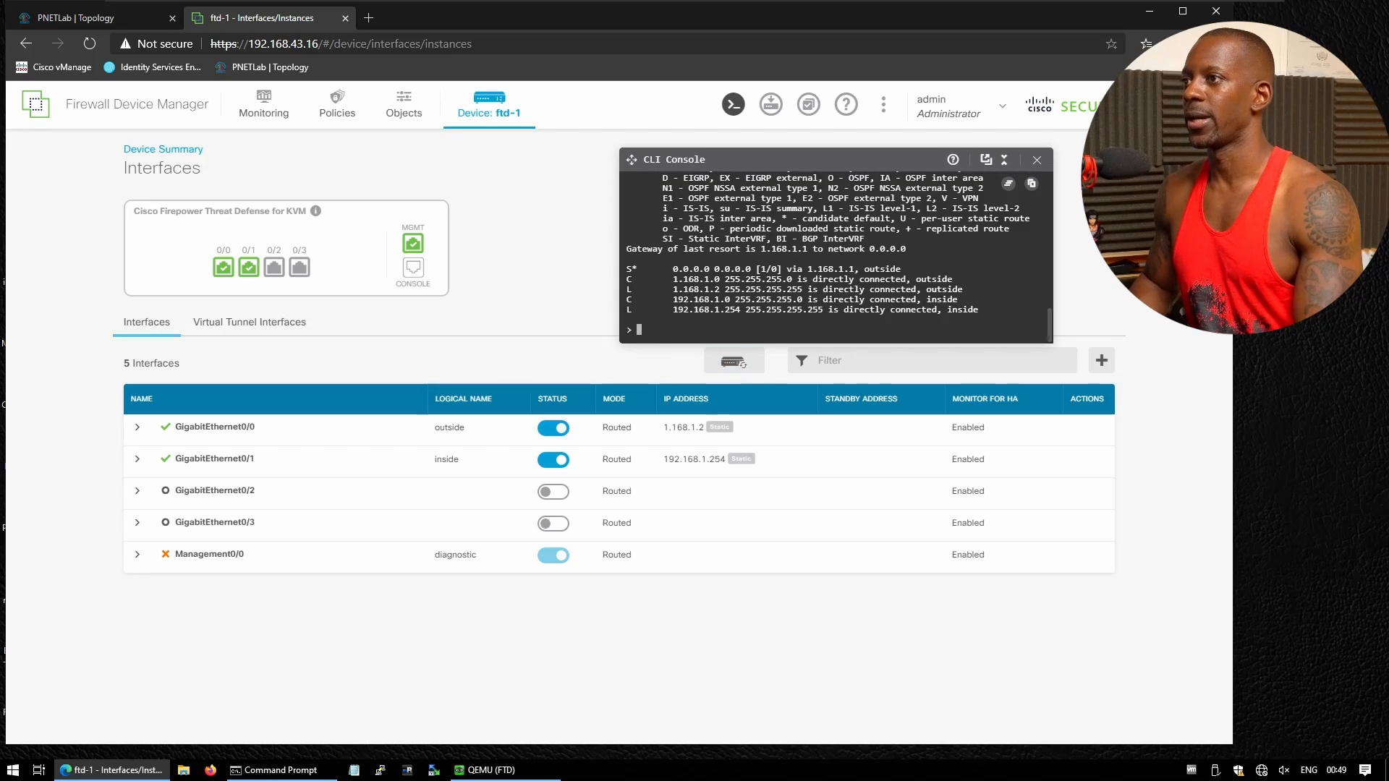
drag(677, 309, 736, 310)
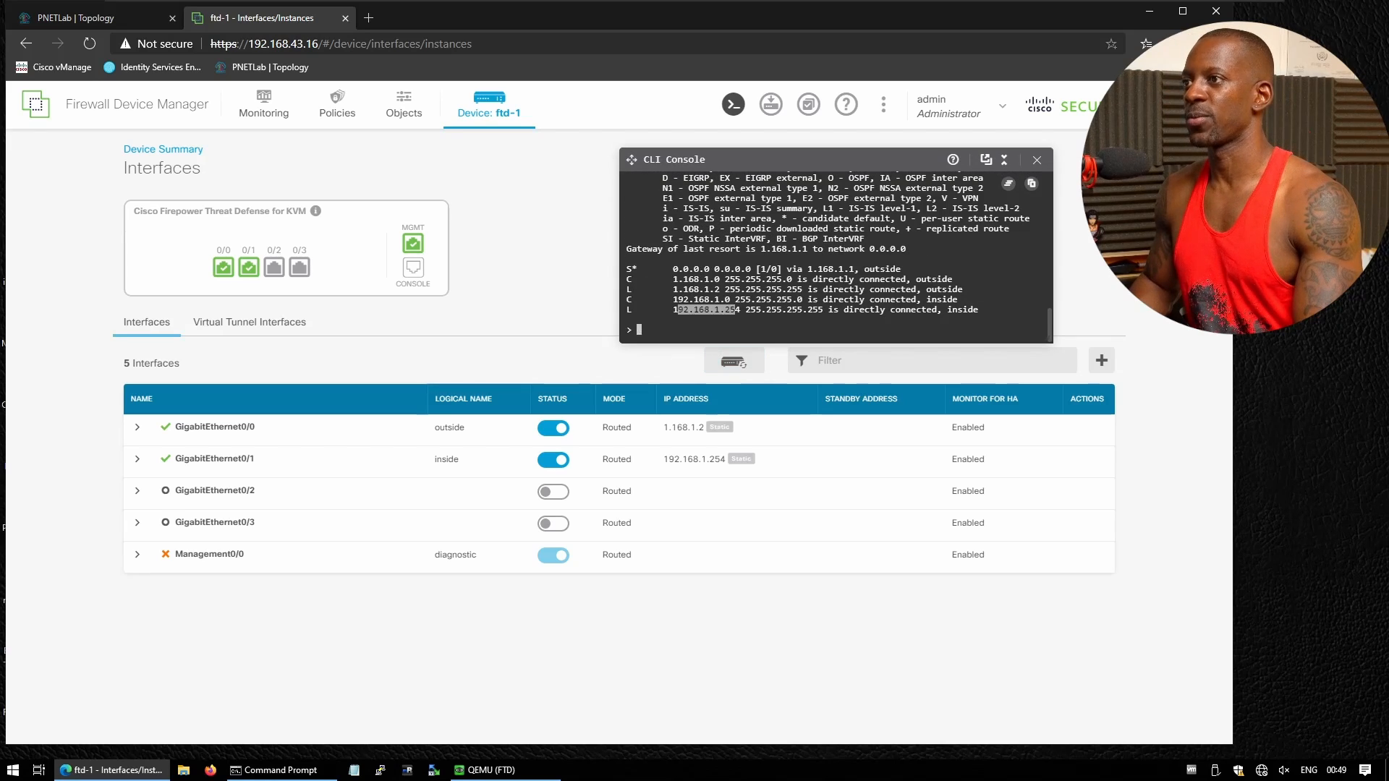
click(736, 310)
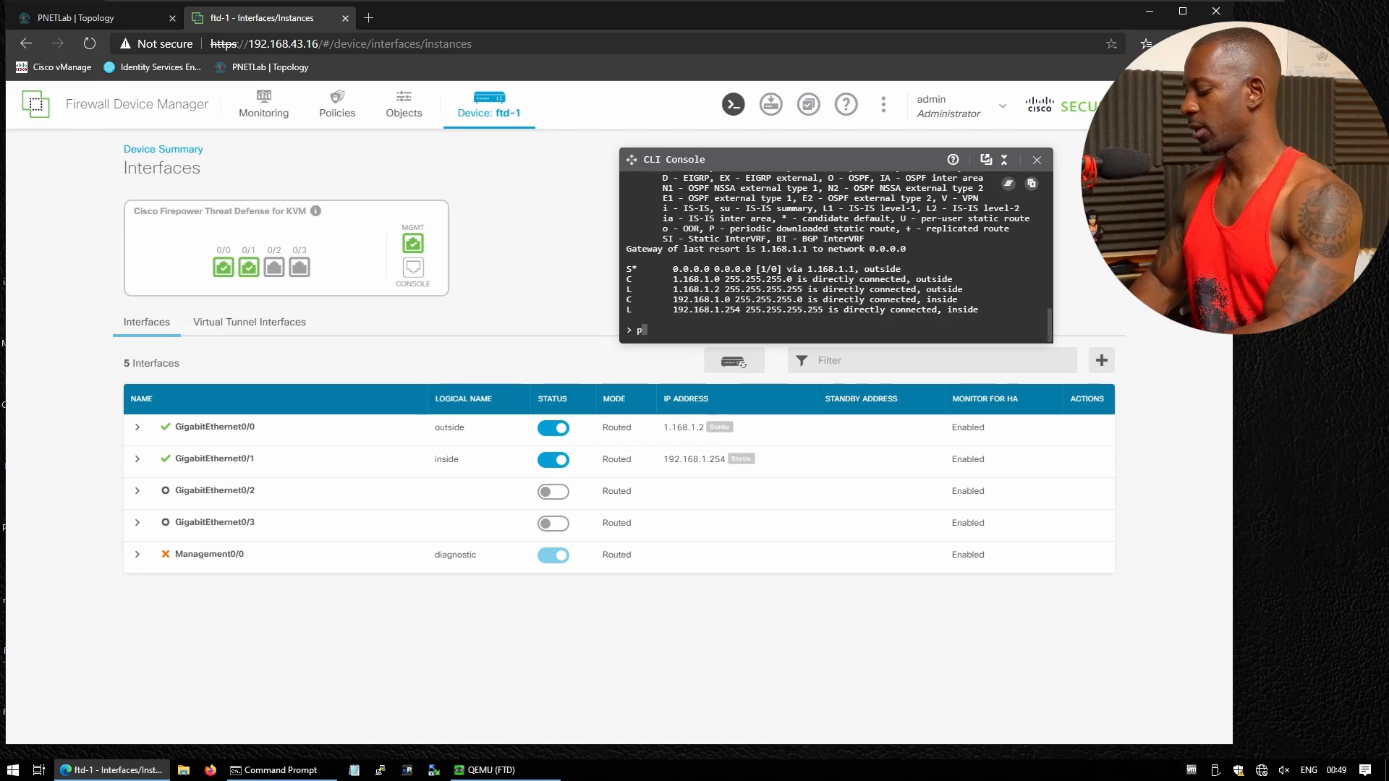
Ping 192.168.1.1 and then 192.168.1.2 from the firewall
text(ping 192.1)
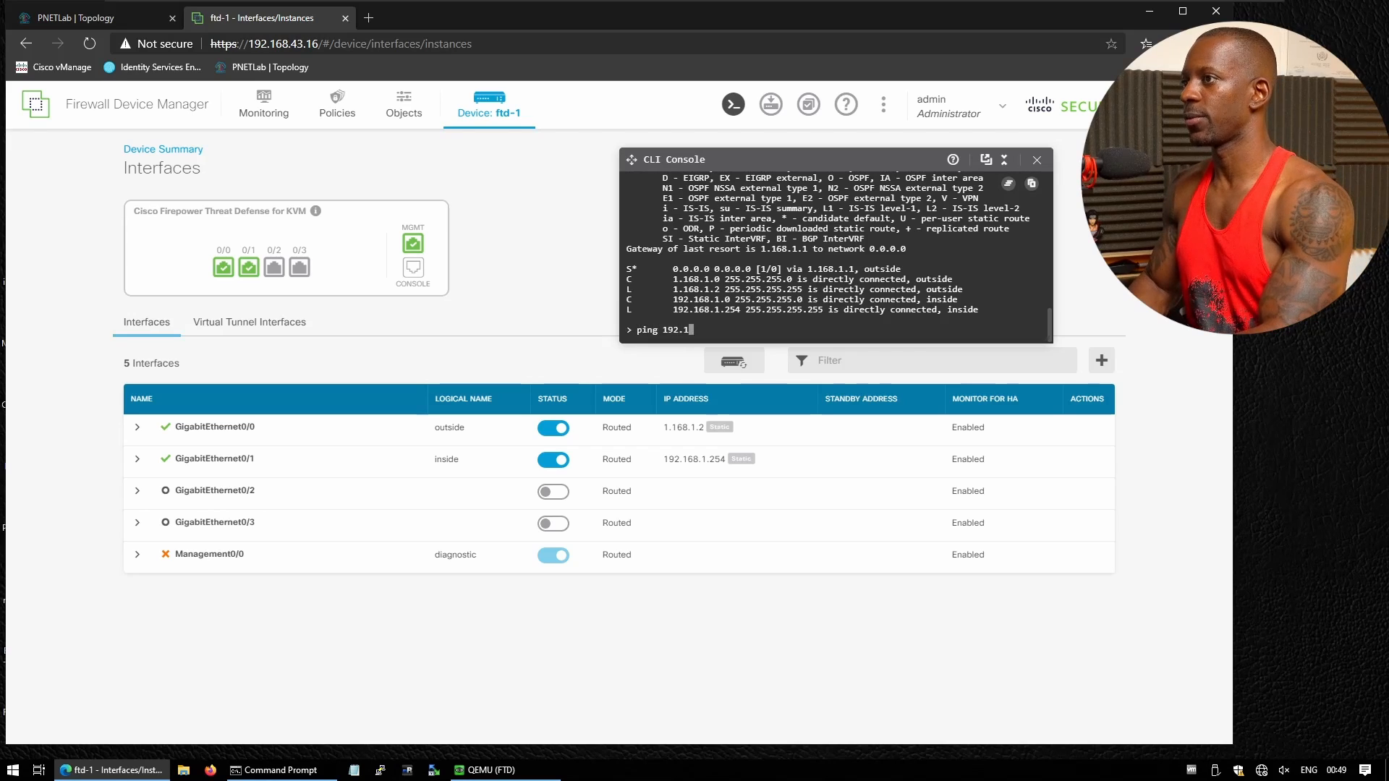
text(68.1.1)
key(Return)
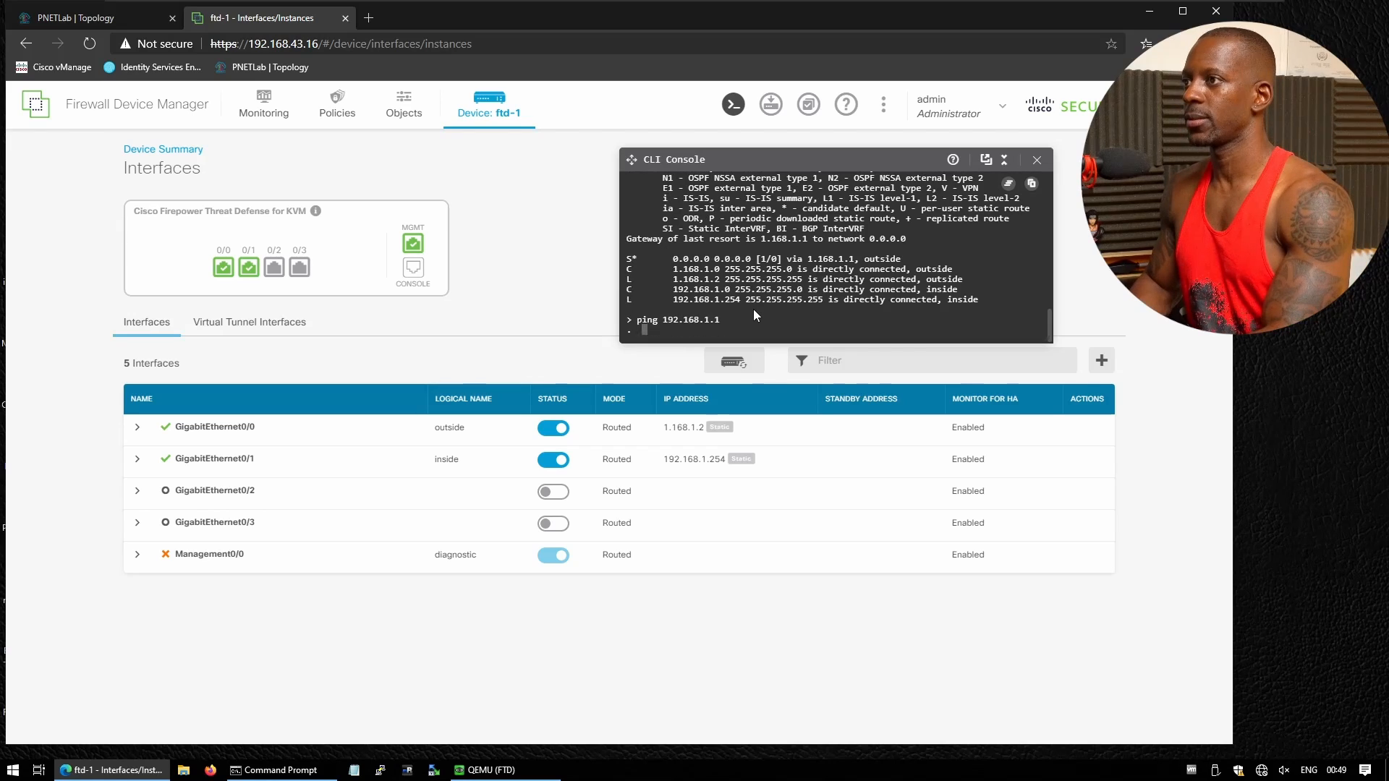
key(Up)
key(BackSpace)
text(2)
key(Return)
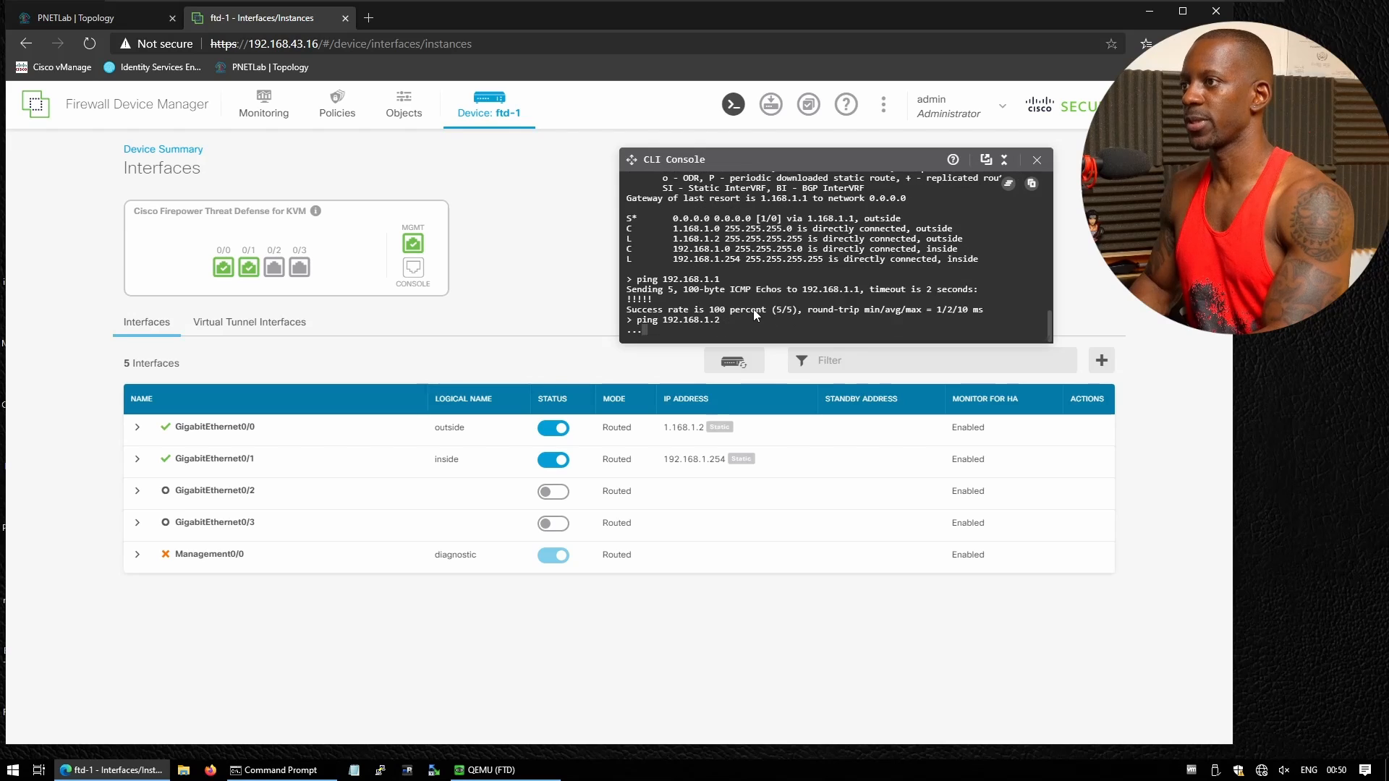
Ping 1.168.1.1 and the web server at 1.168.2.2 from the firewall
text(ping)
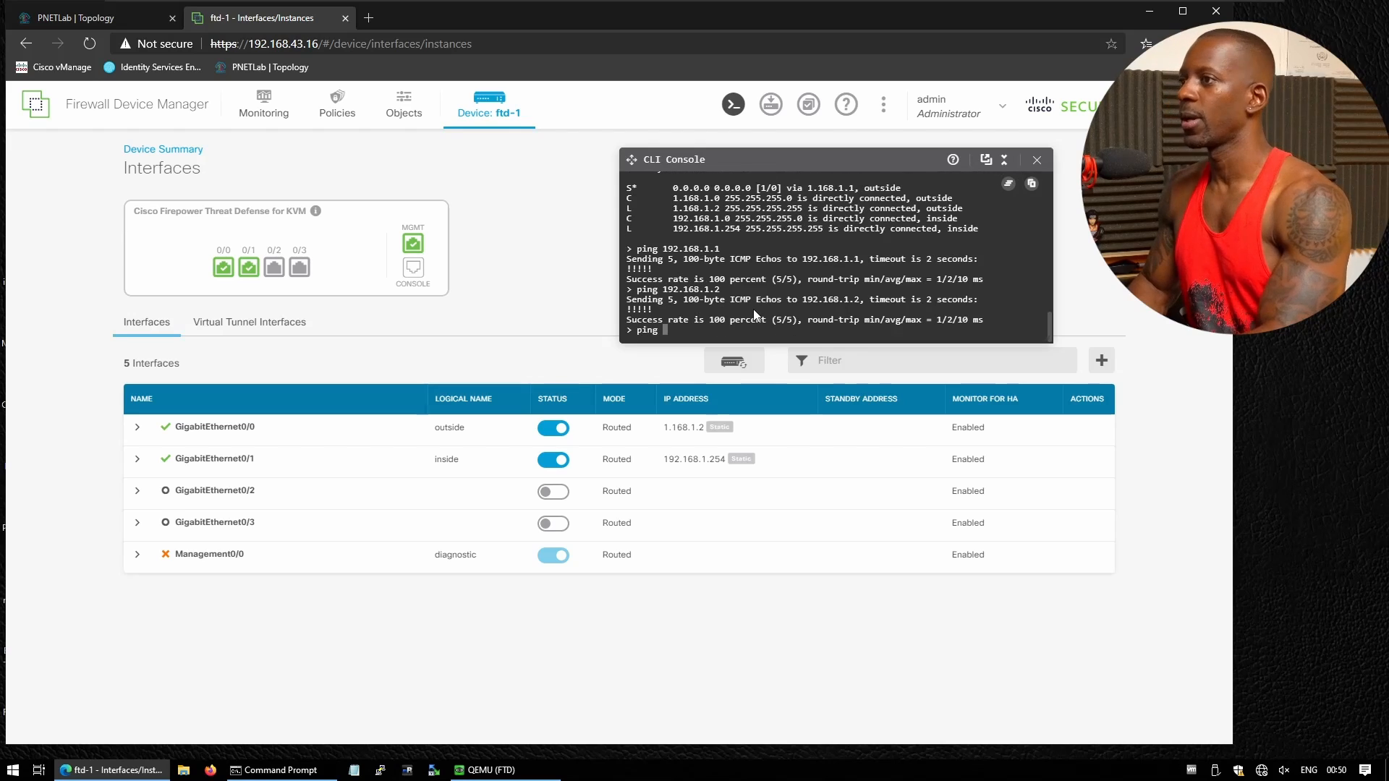
text(1.1681)
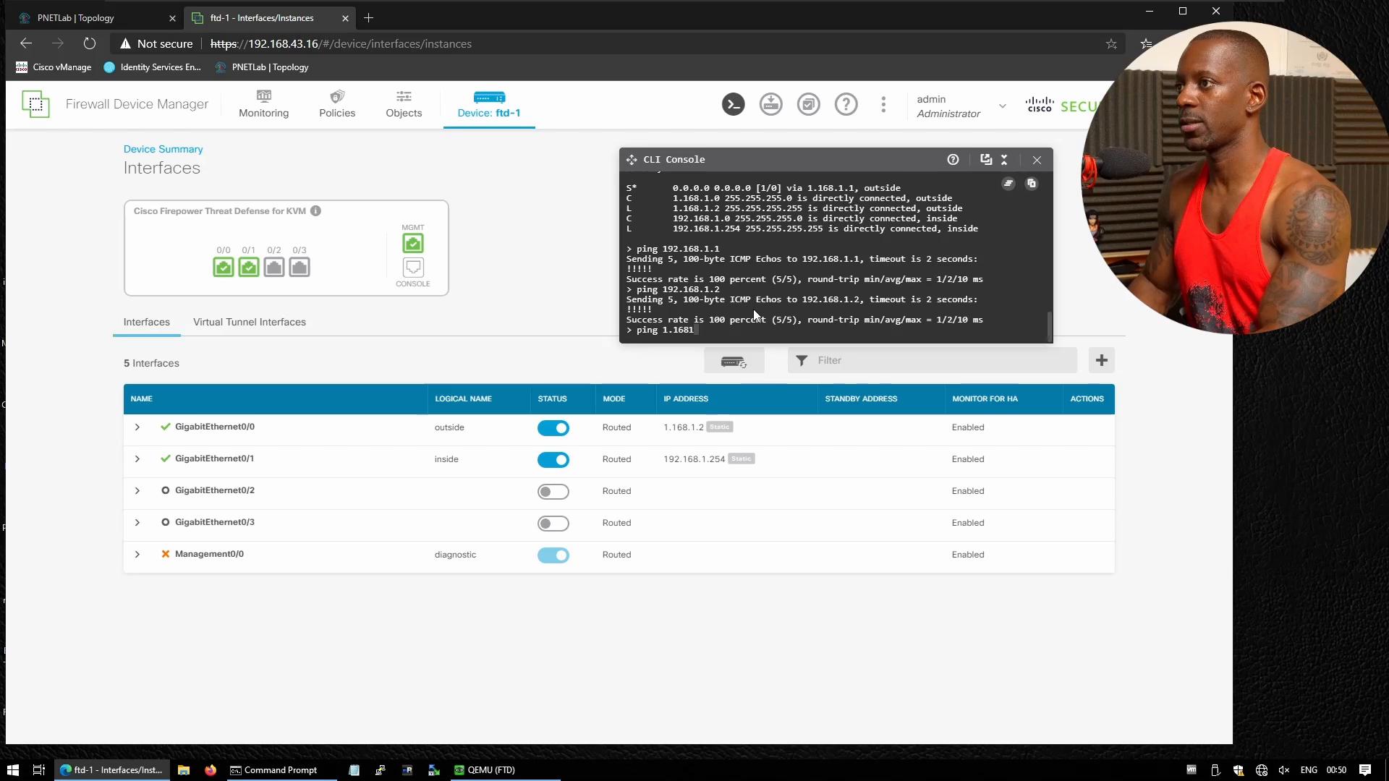
key(BackSpace)
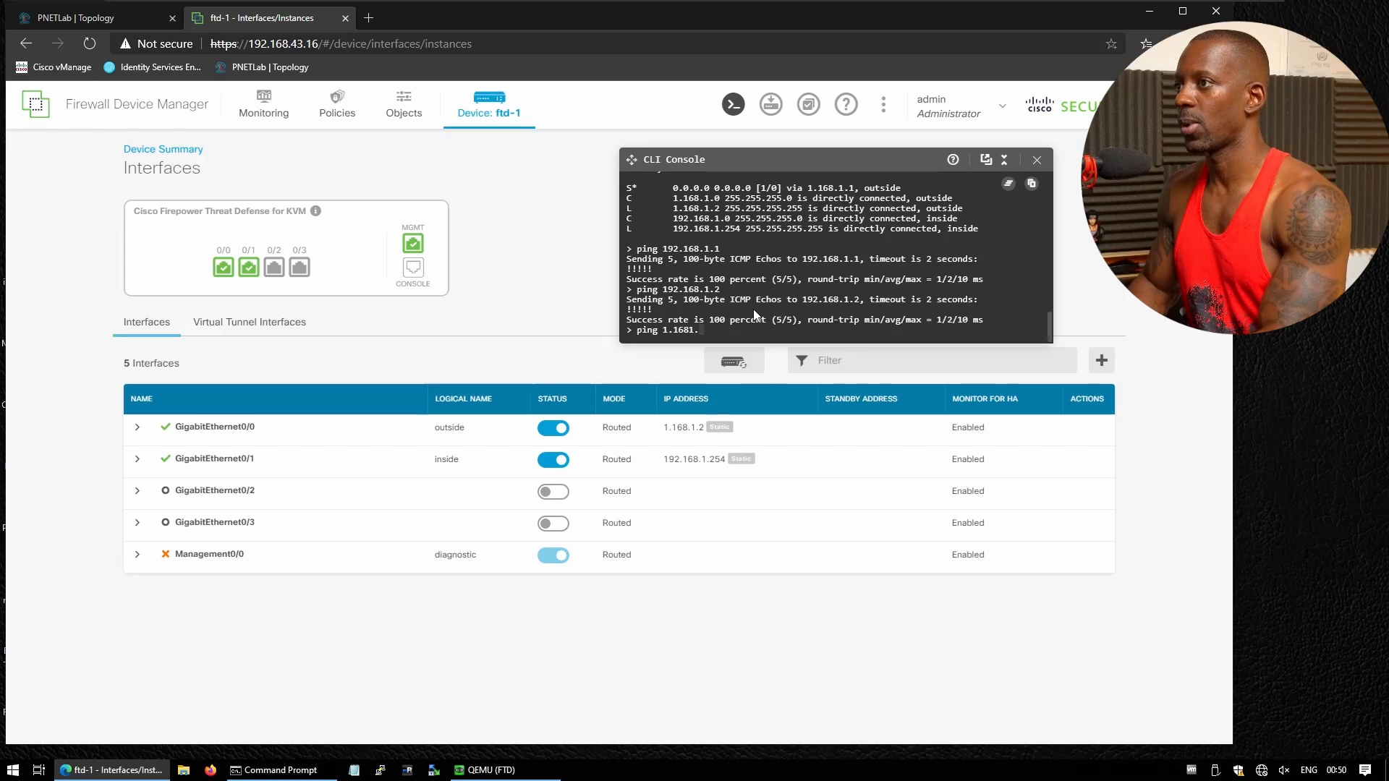
text(.1.1)
key(Return)
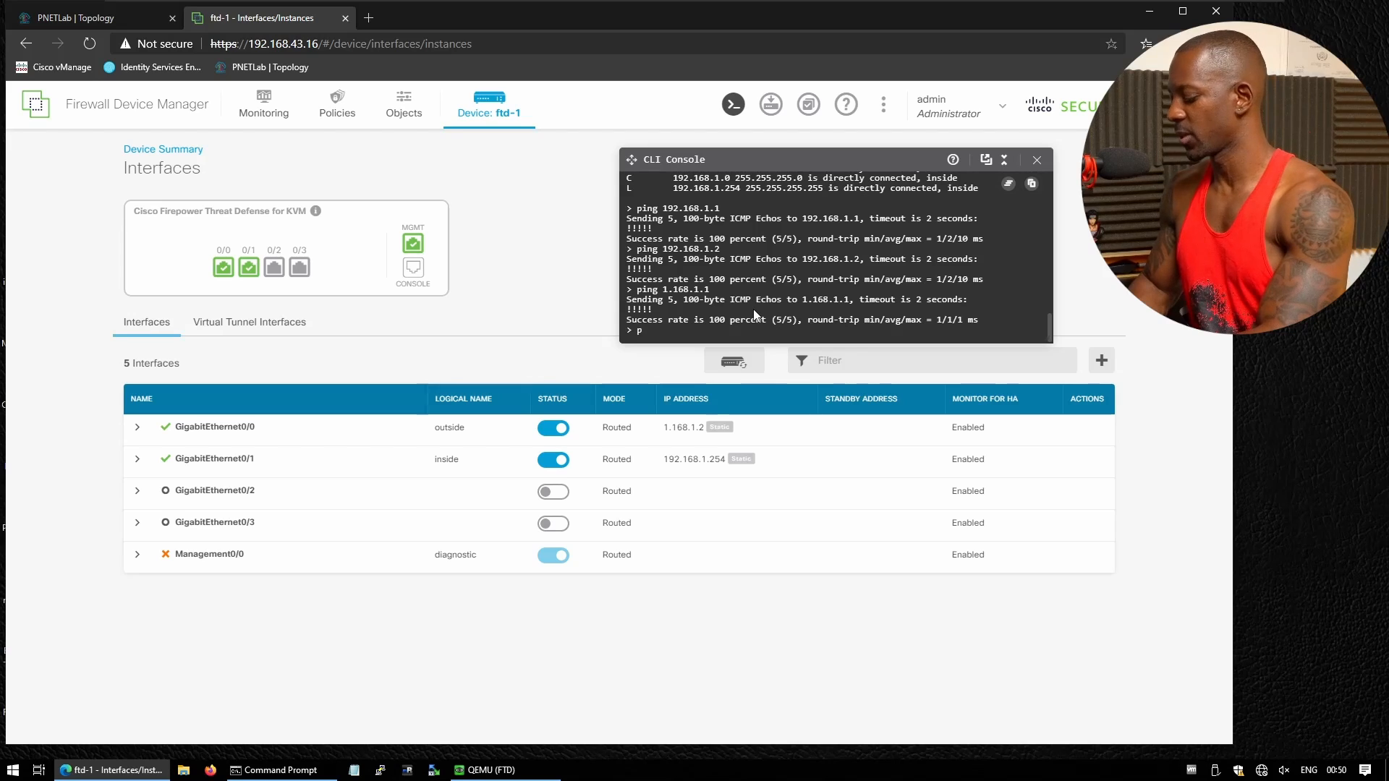
text(ping 1.168)
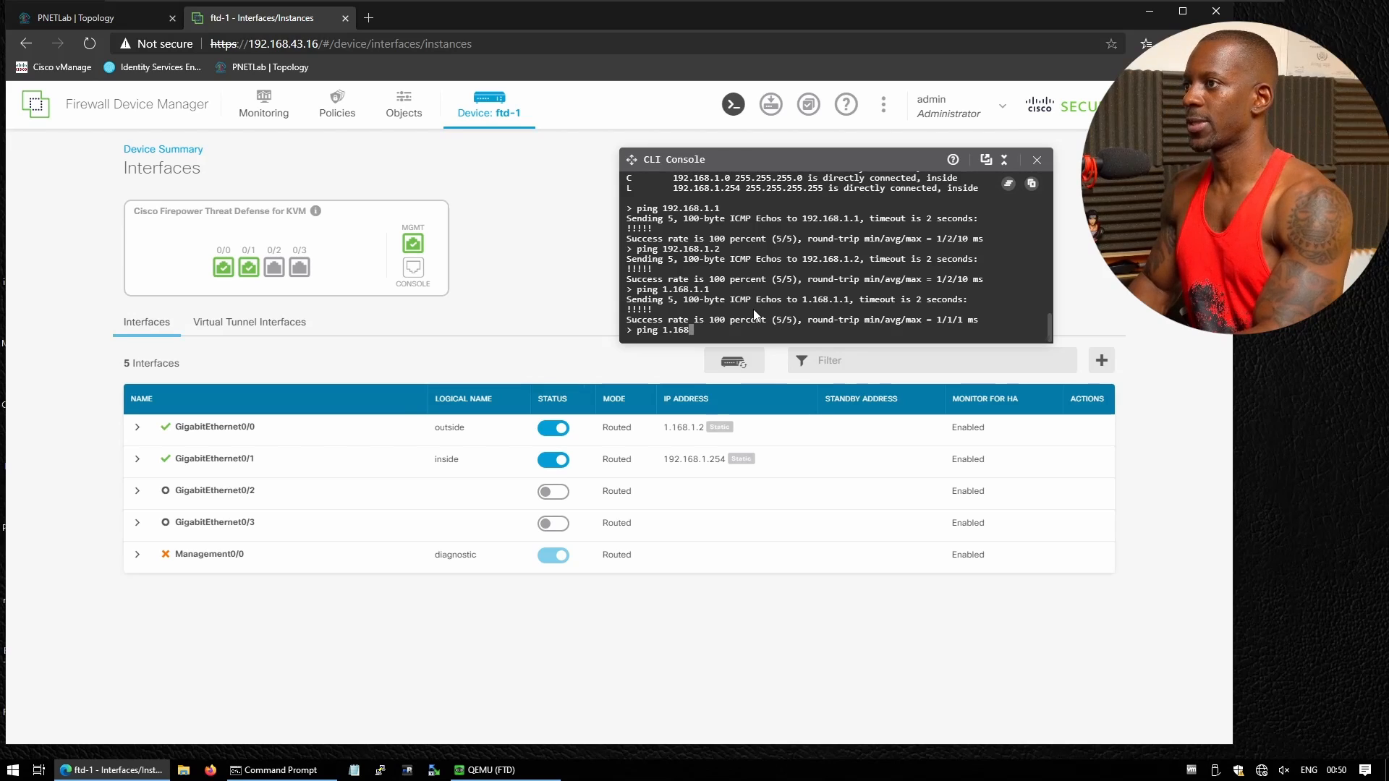
text(.2.2)
key(Return)
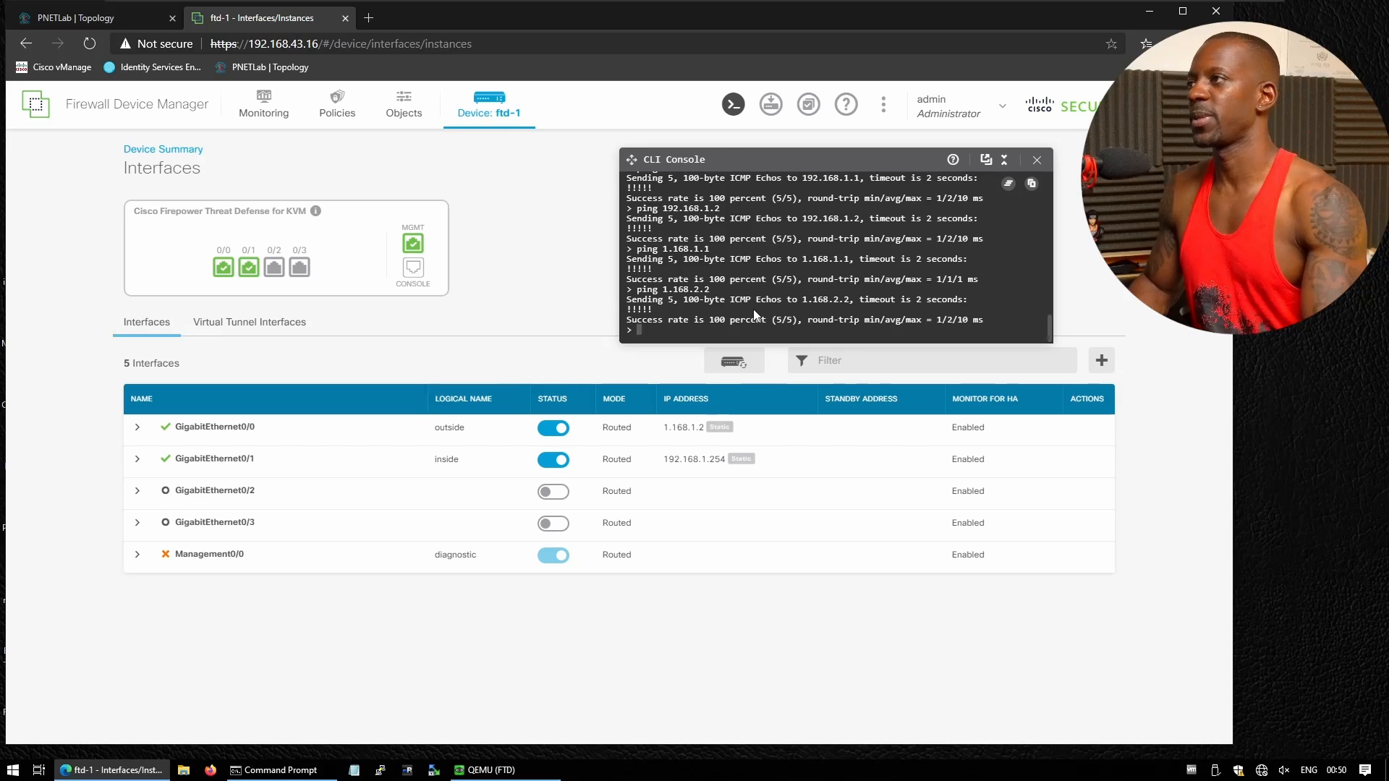
Open PC-1's console from the lab topology and unlock Kali with the root password
click(117, 19)
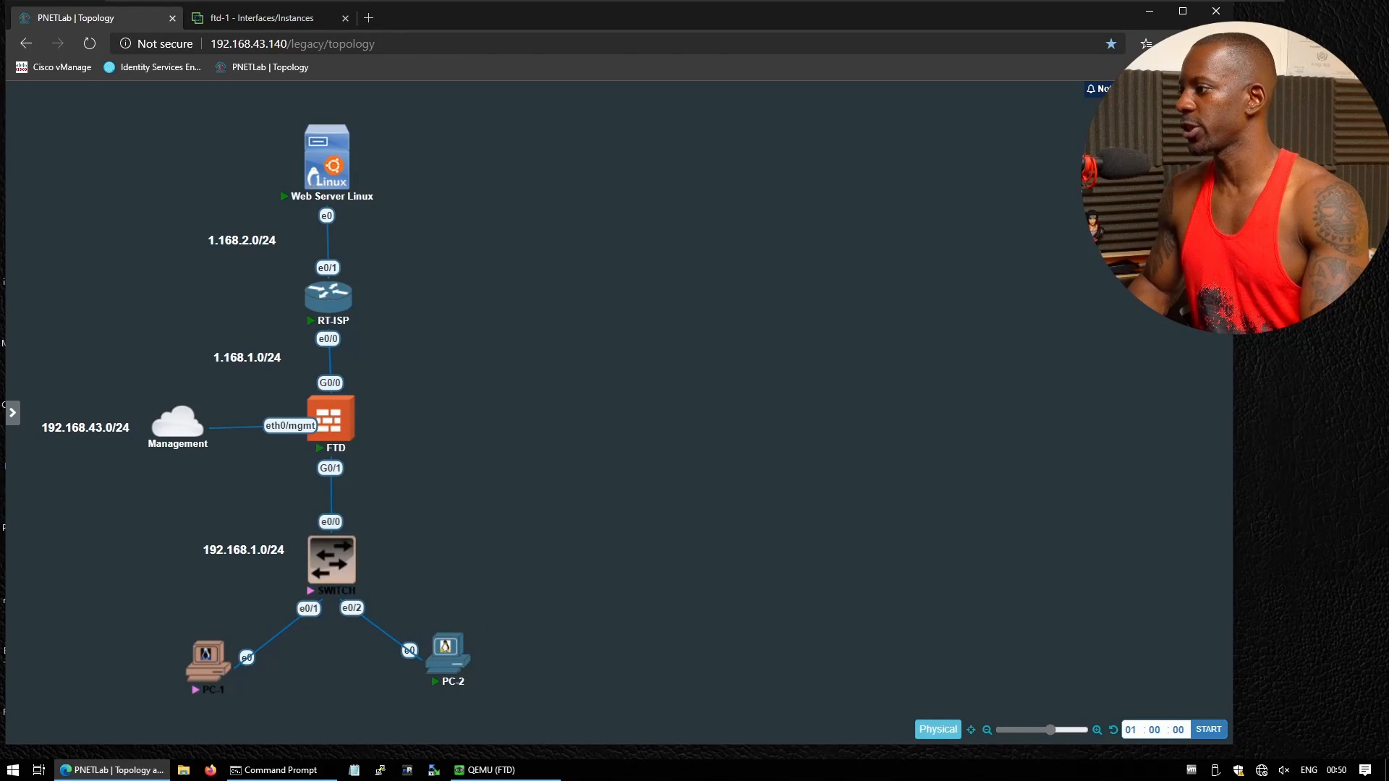
click(210, 671)
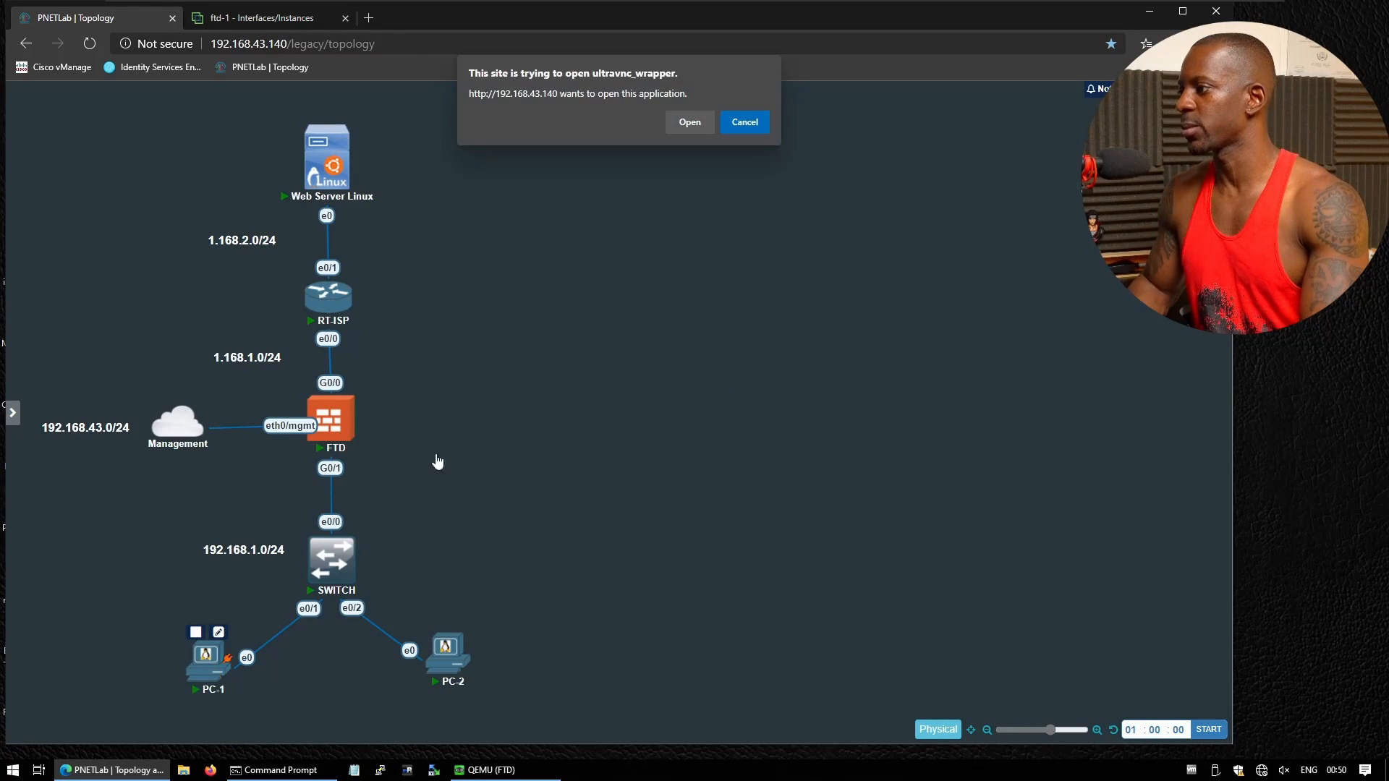
click(689, 116)
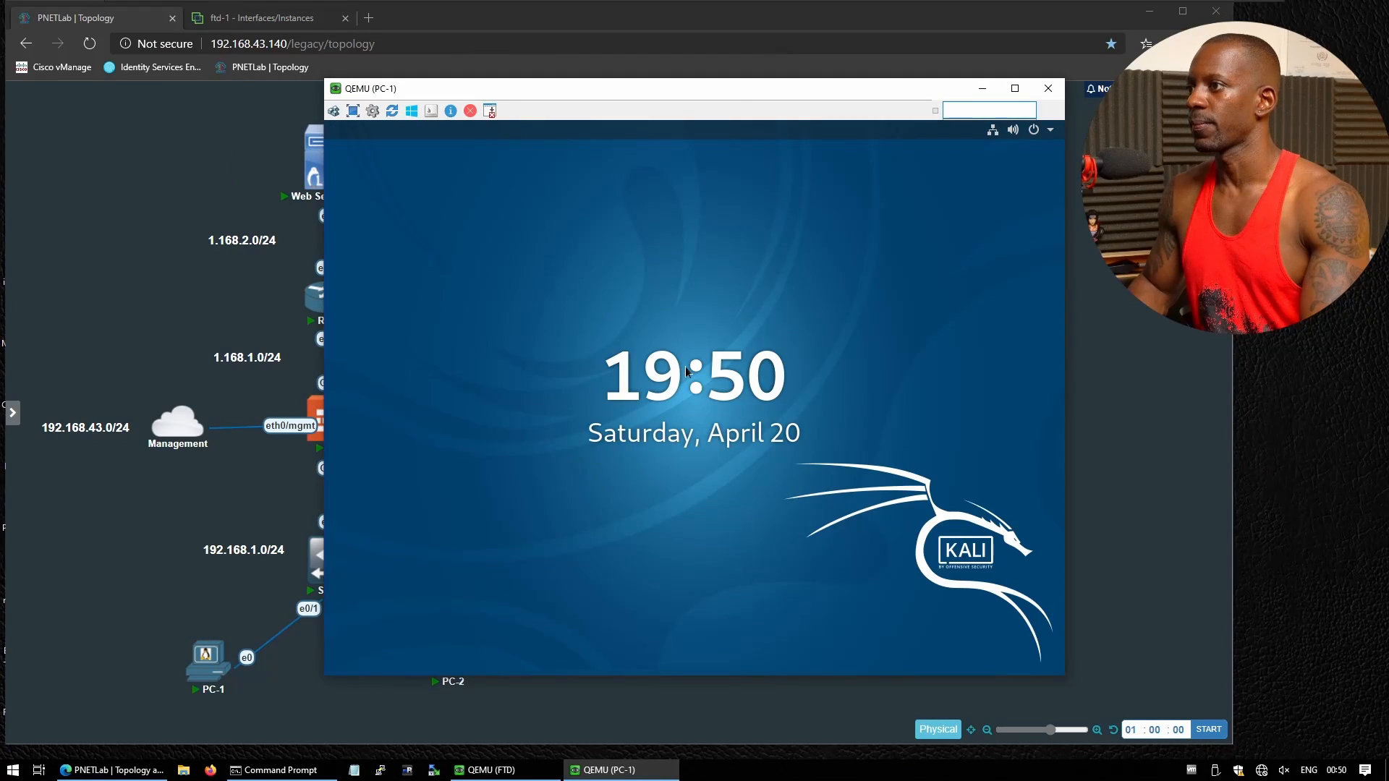
key(Return)
text(toor)
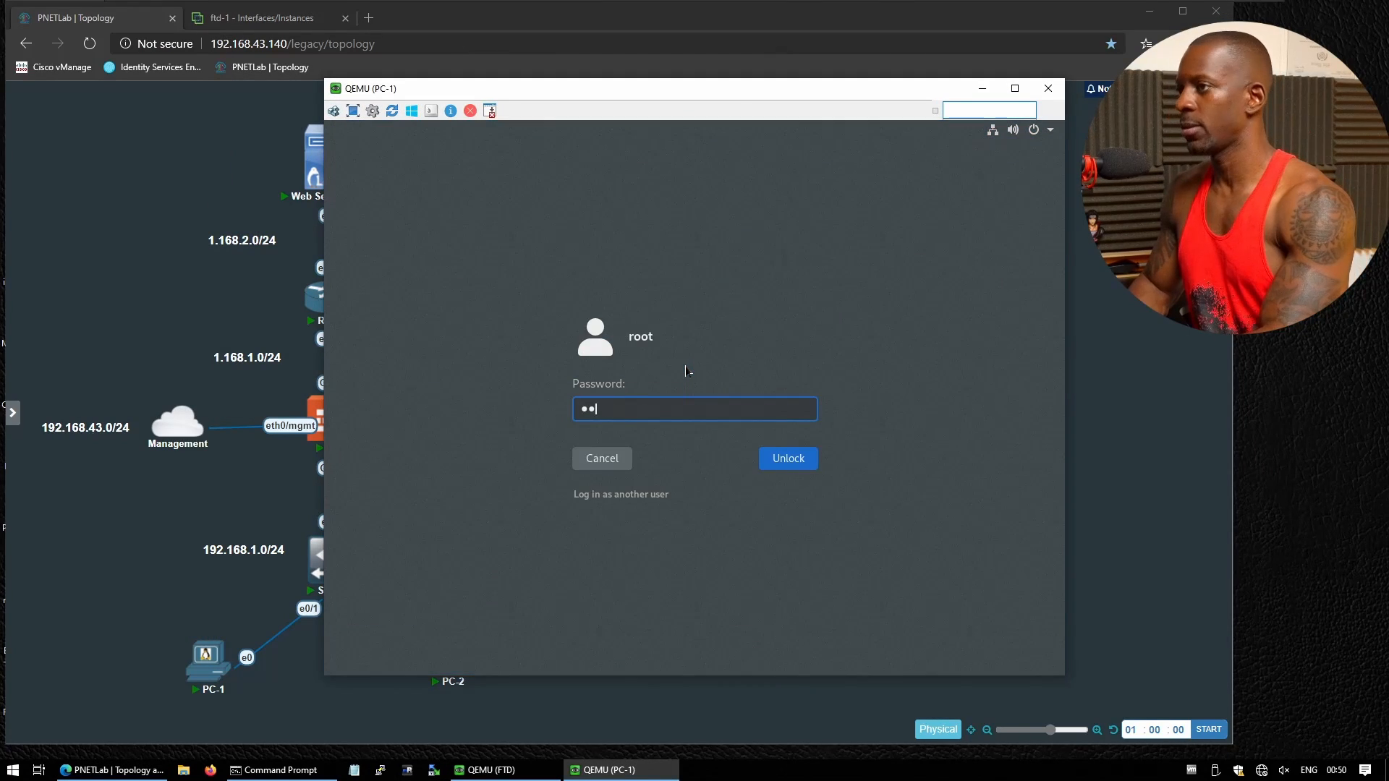
key(Return)
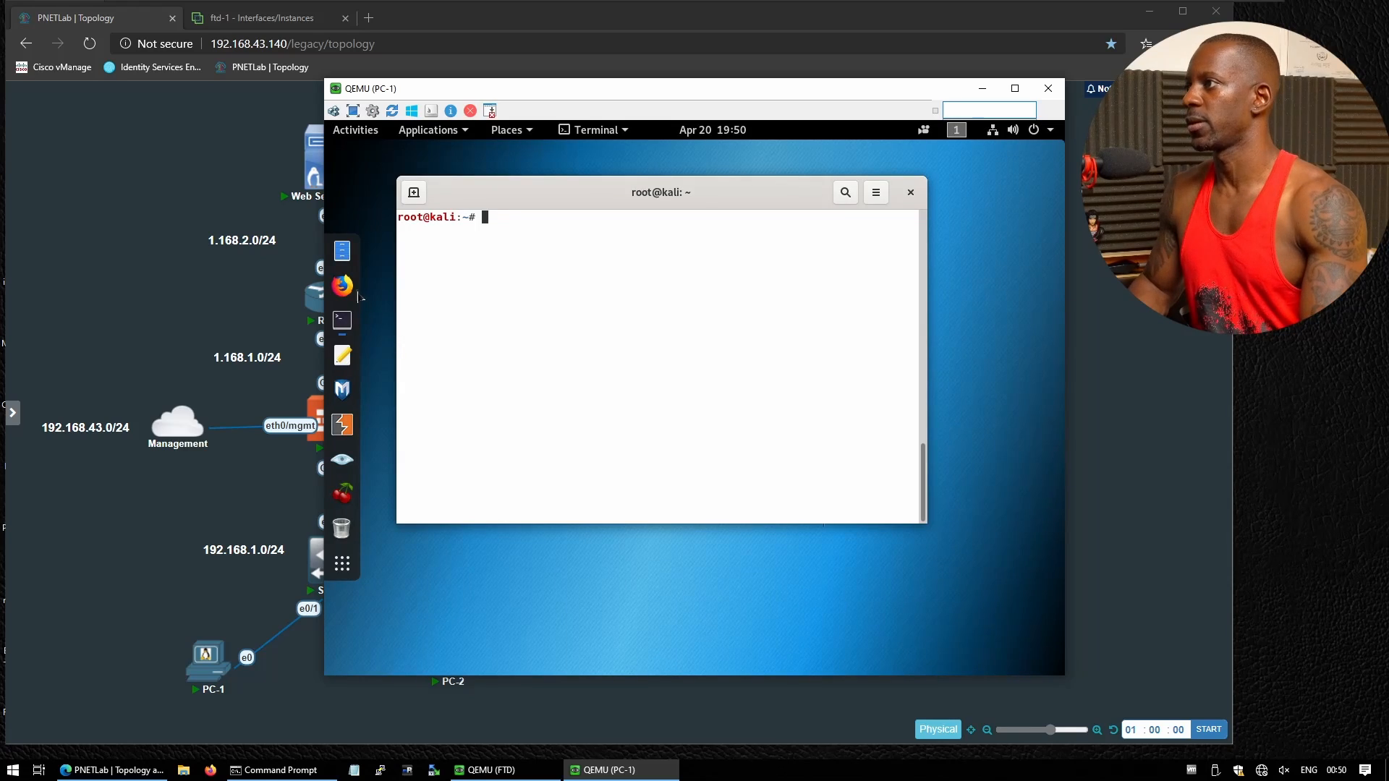
click(342, 286)
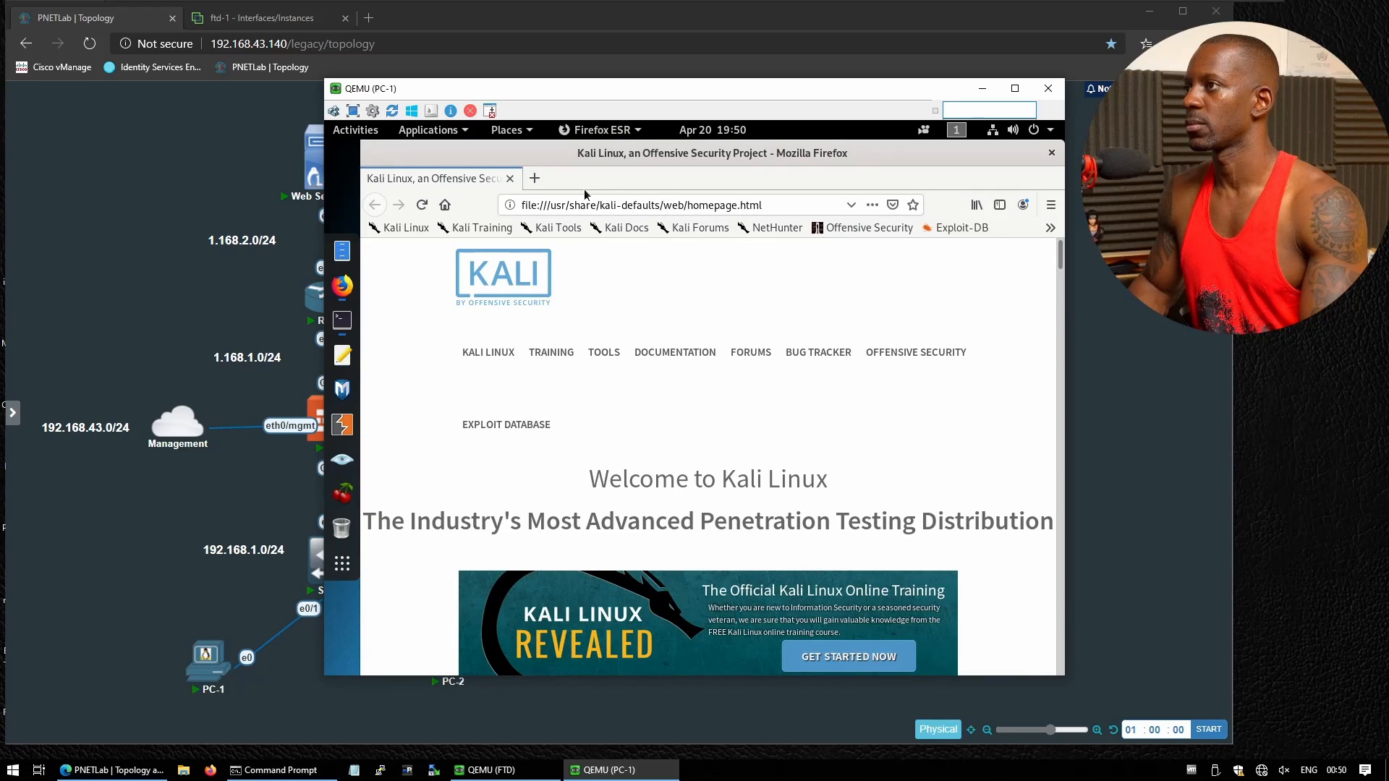
click(588, 207)
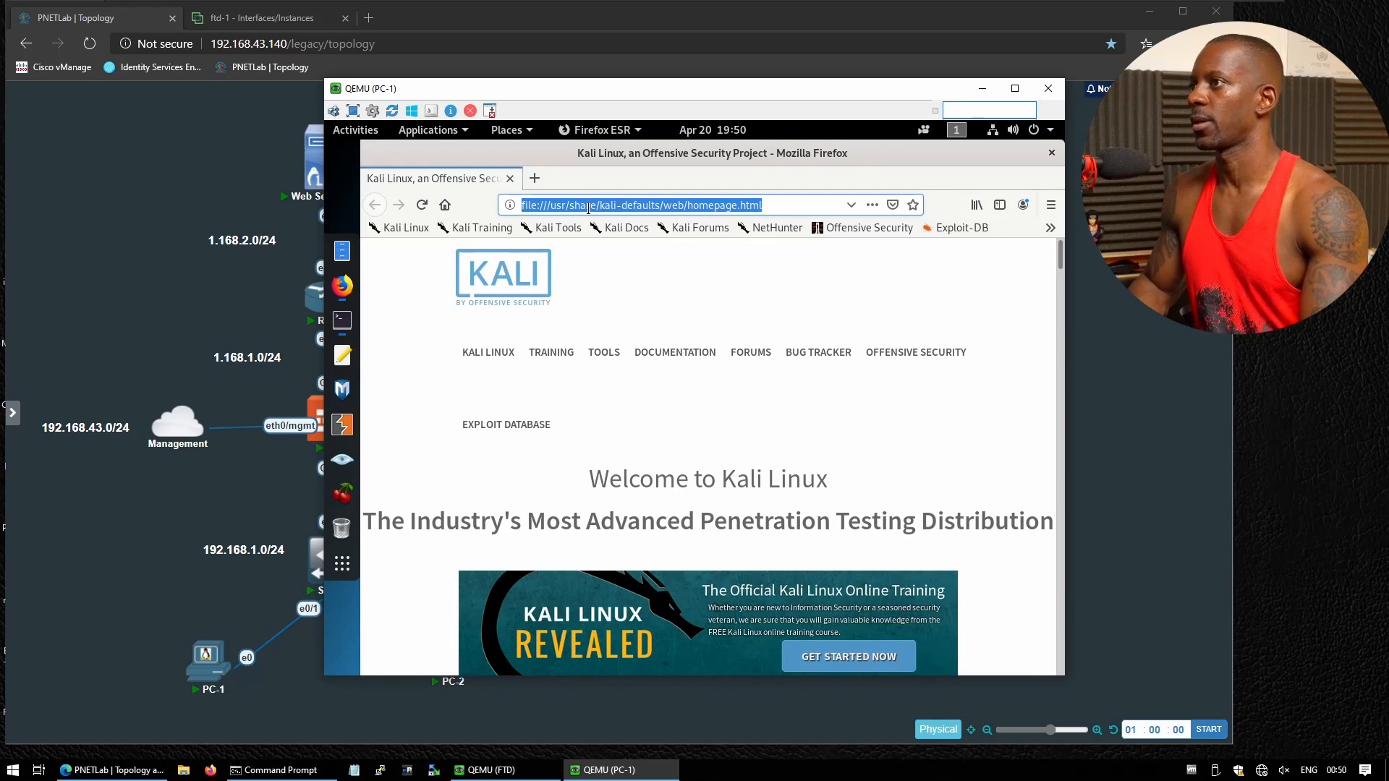
text(http)
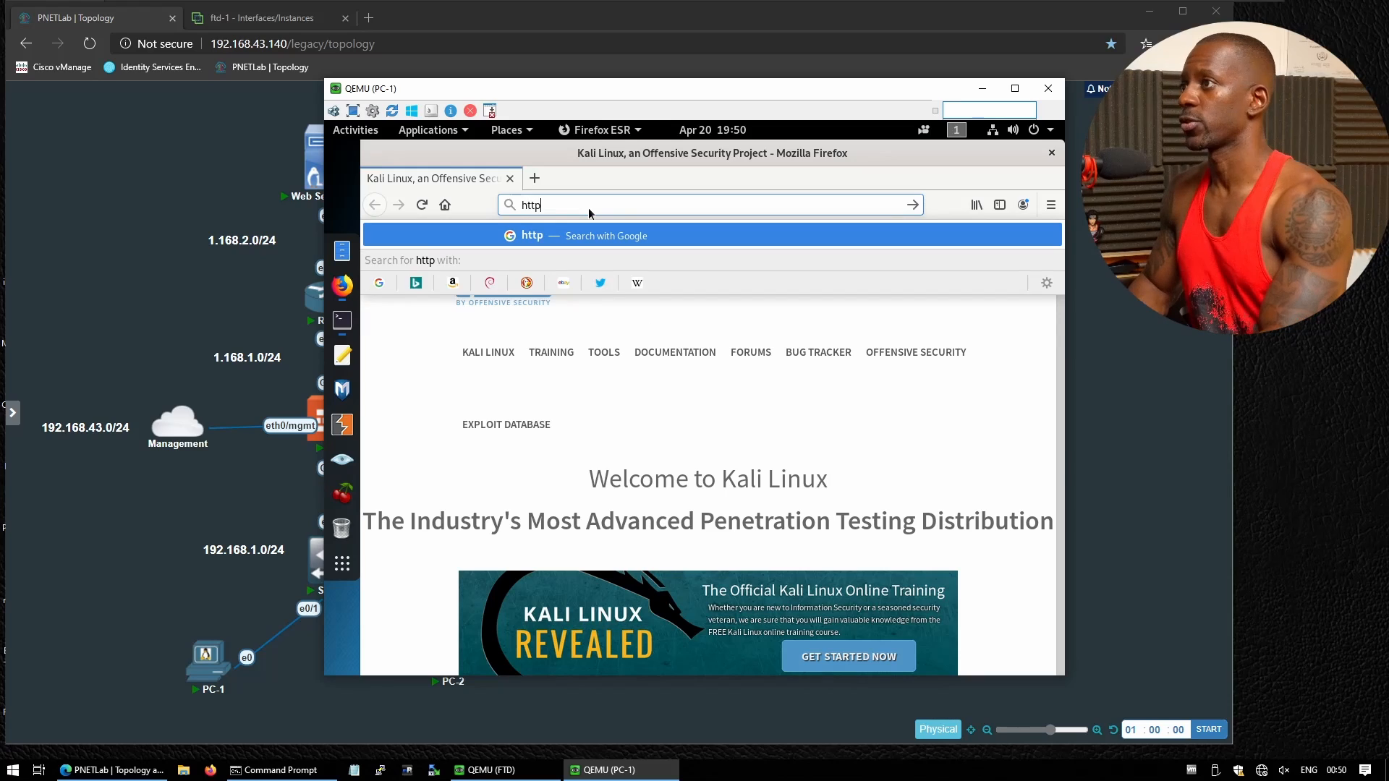
text(://1.16)
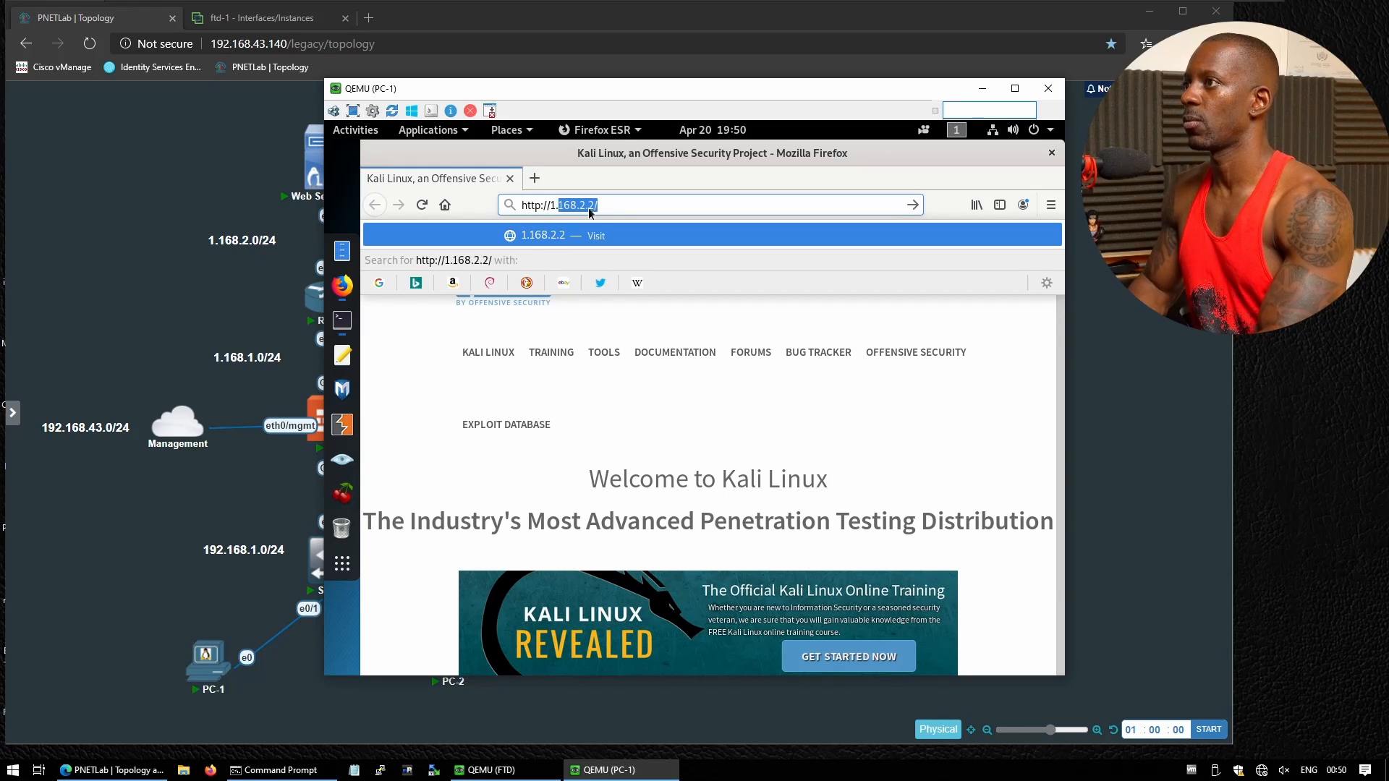
text(8.2.2)
key(Return)
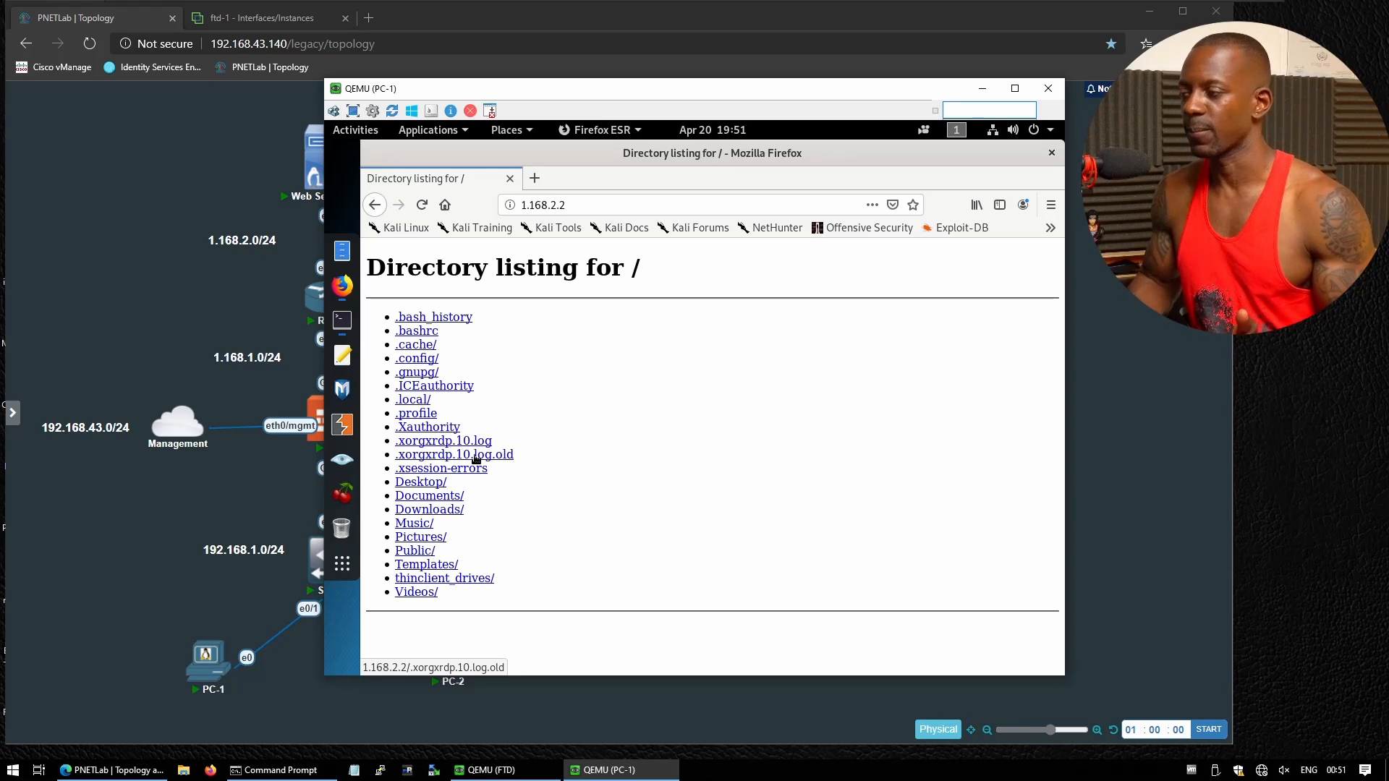
click(260, 20)
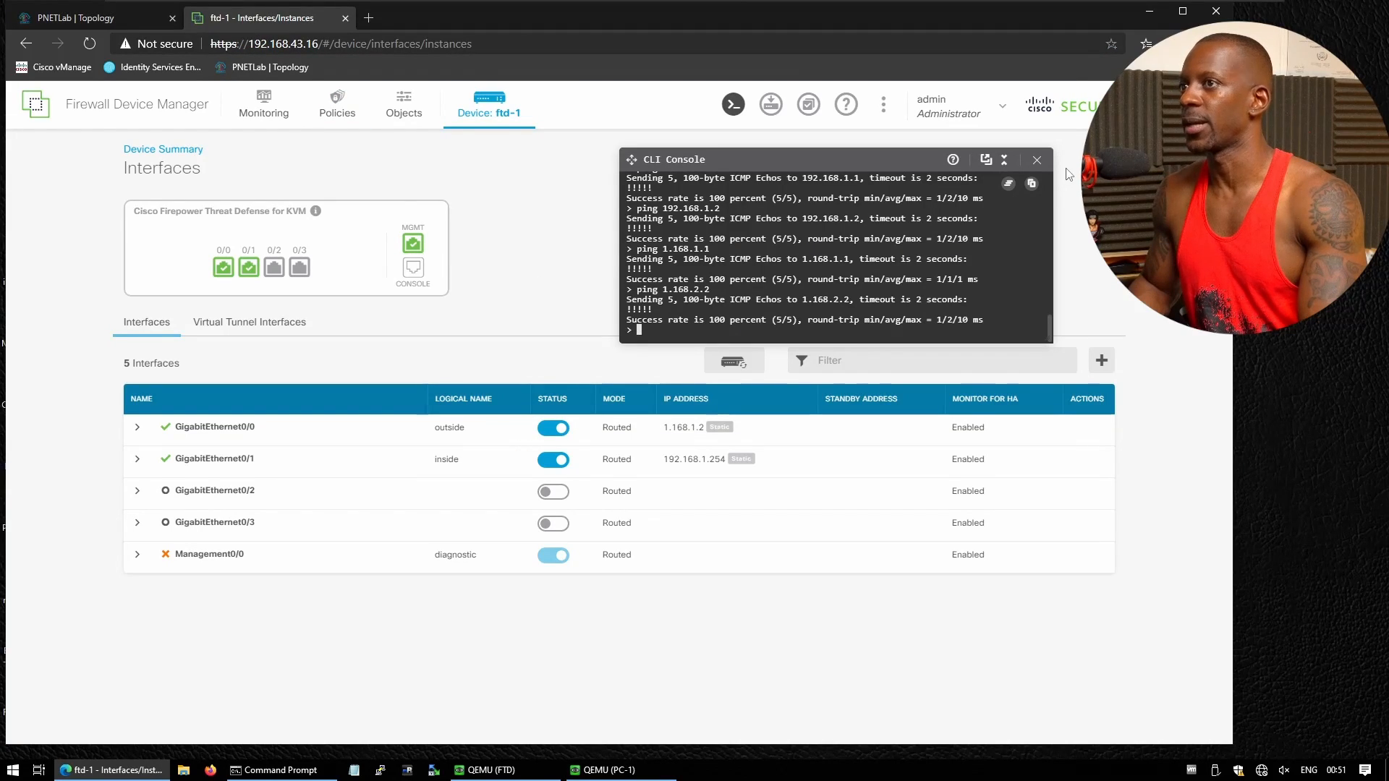
Close the CLI console and expand Inside_Outside_Rule on the Access Control policy page
click(1048, 162)
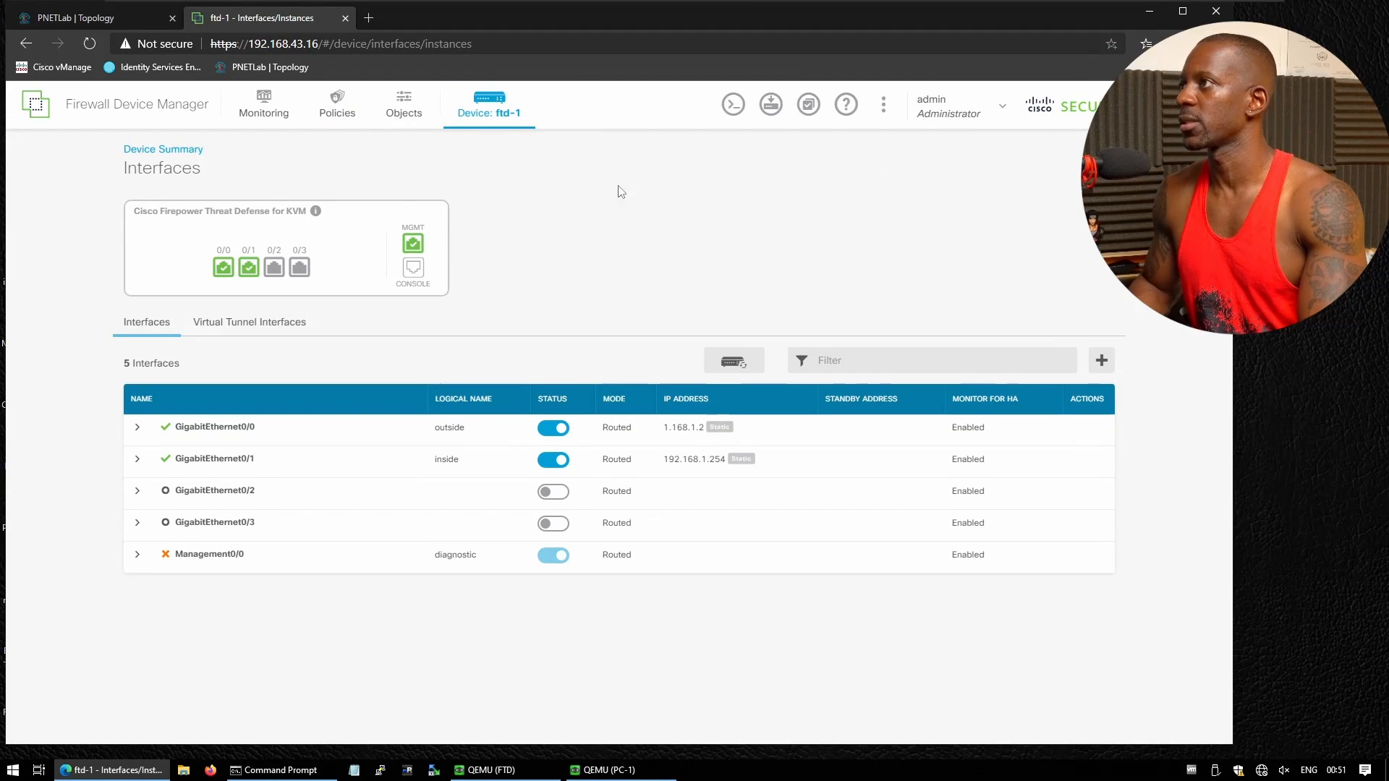
click(351, 114)
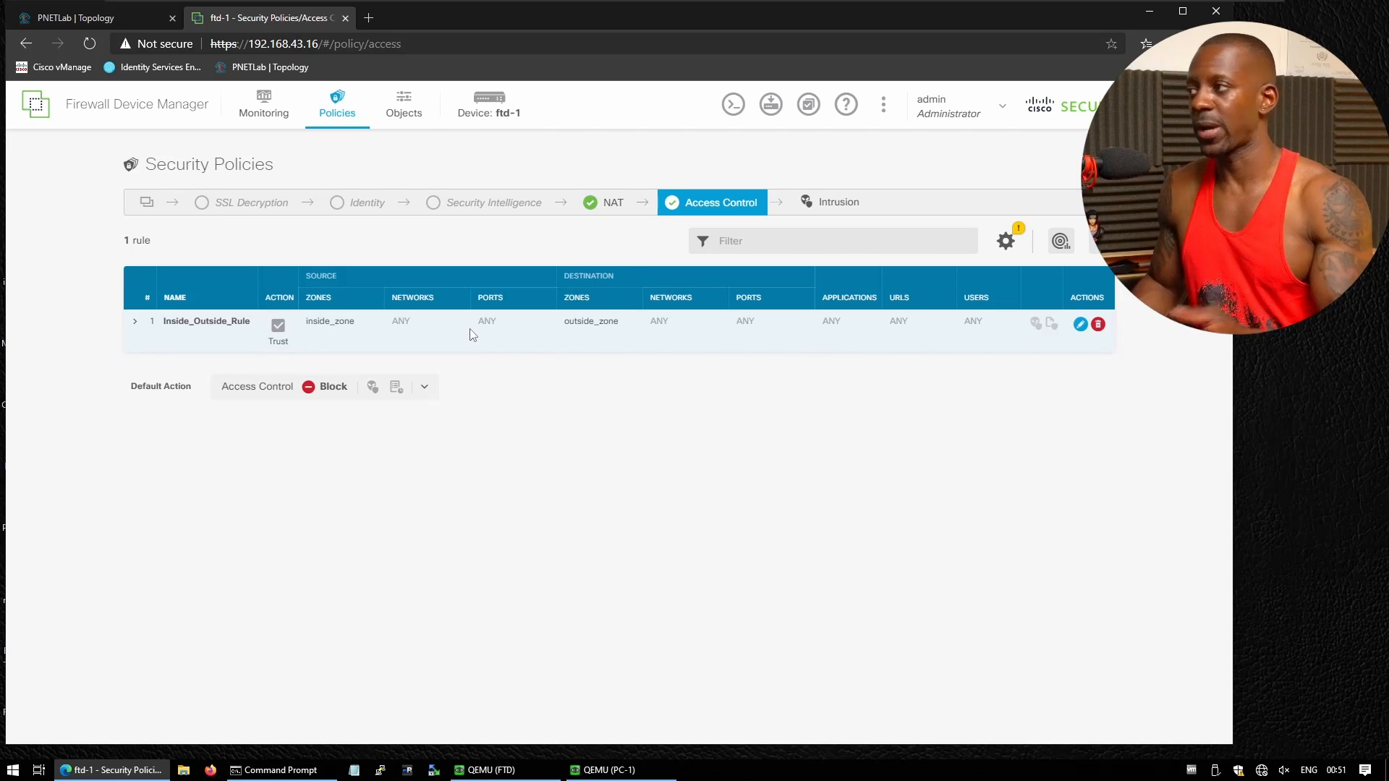
click(134, 322)
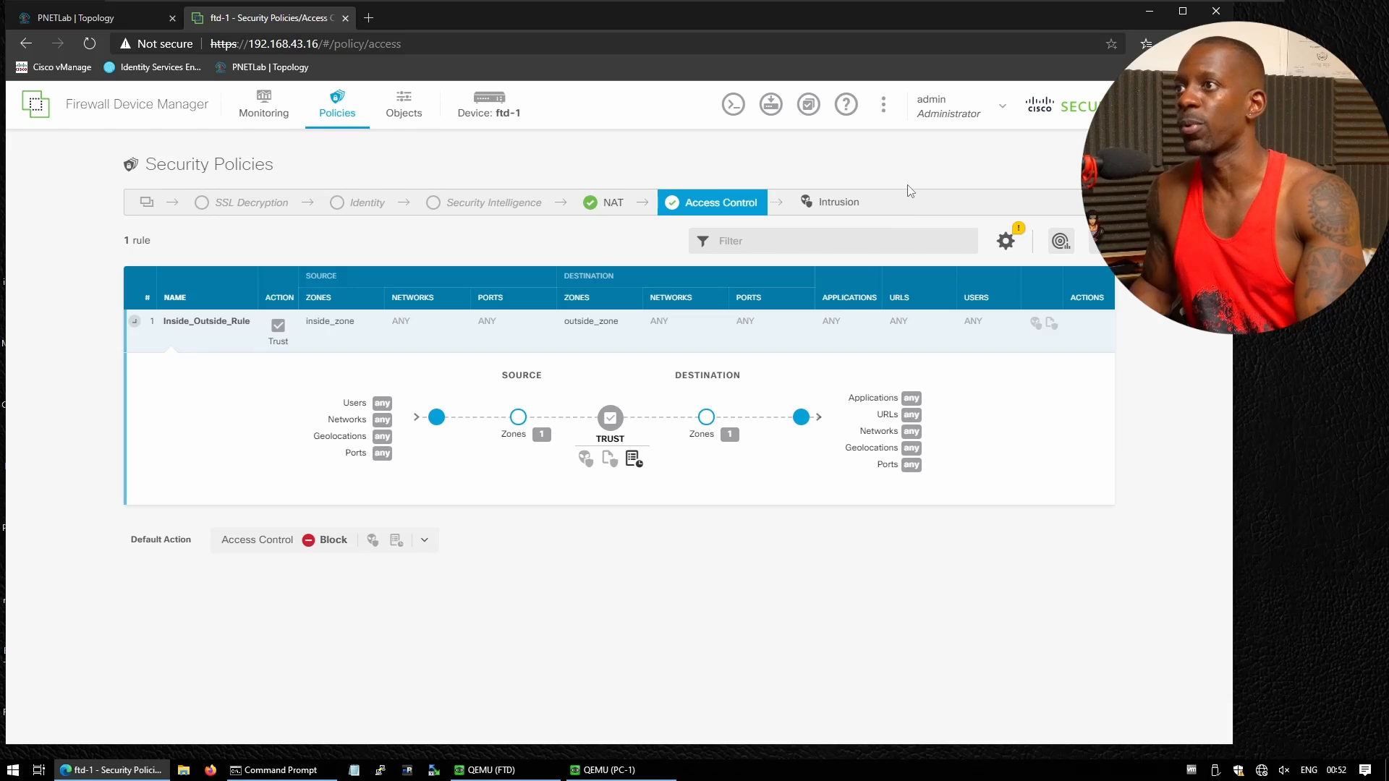
Read the Access Control help on configuring the default action, highlighting Trust's meaning
click(851, 105)
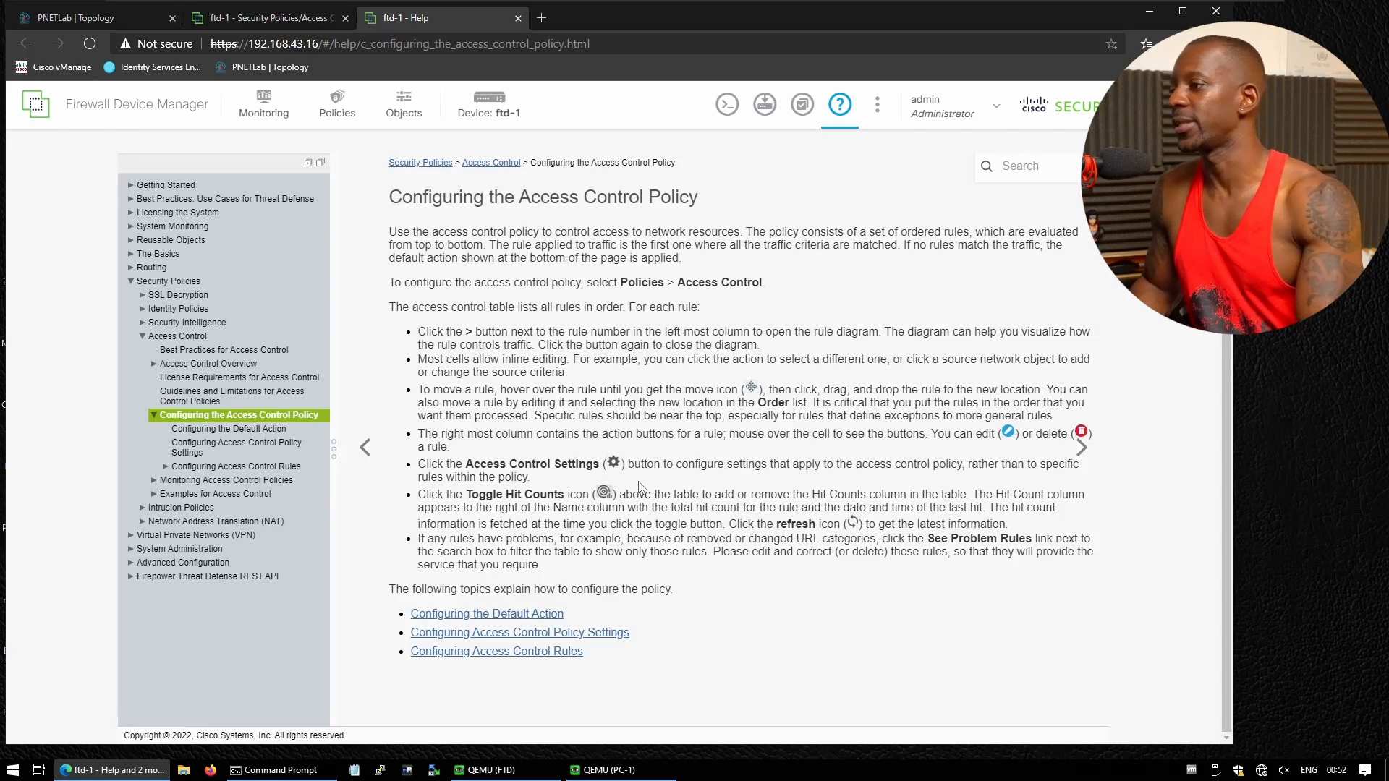
click(516, 634)
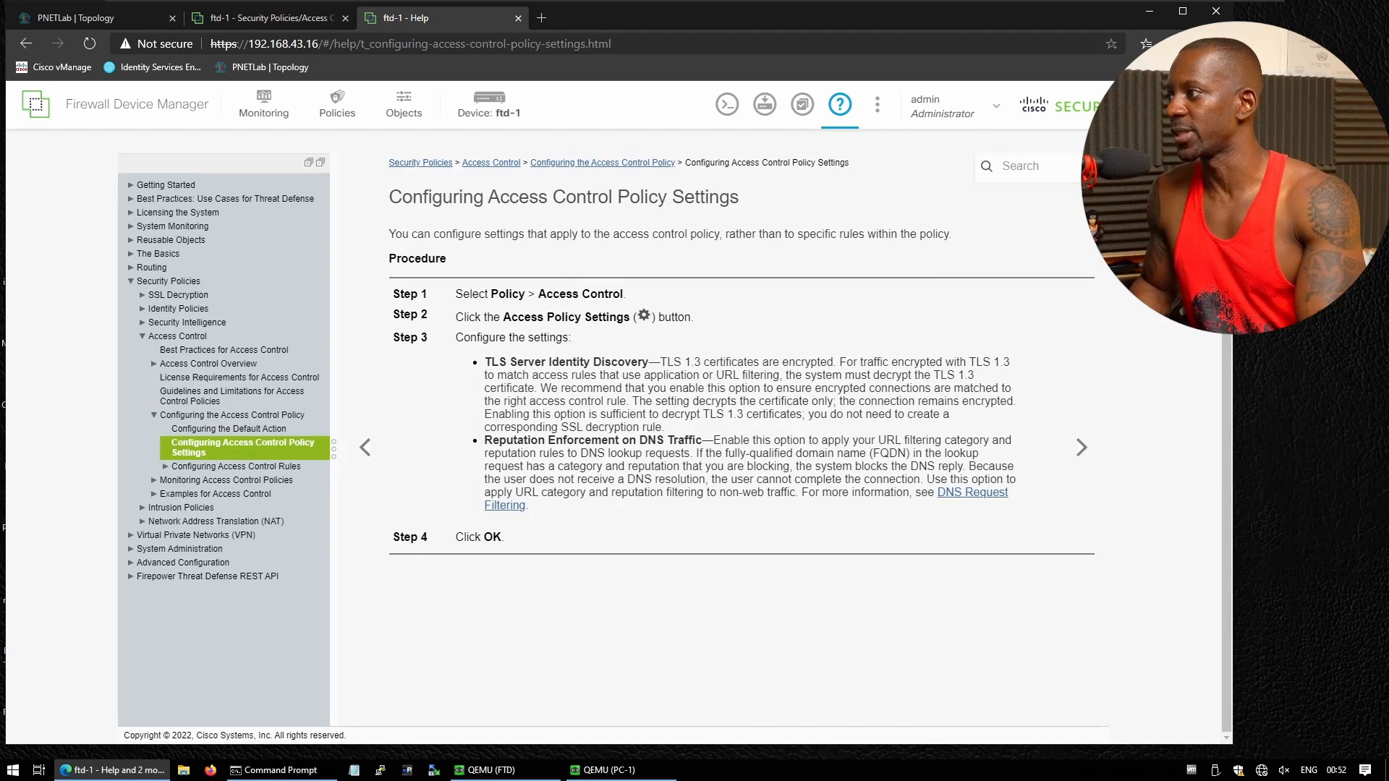
click(270, 430)
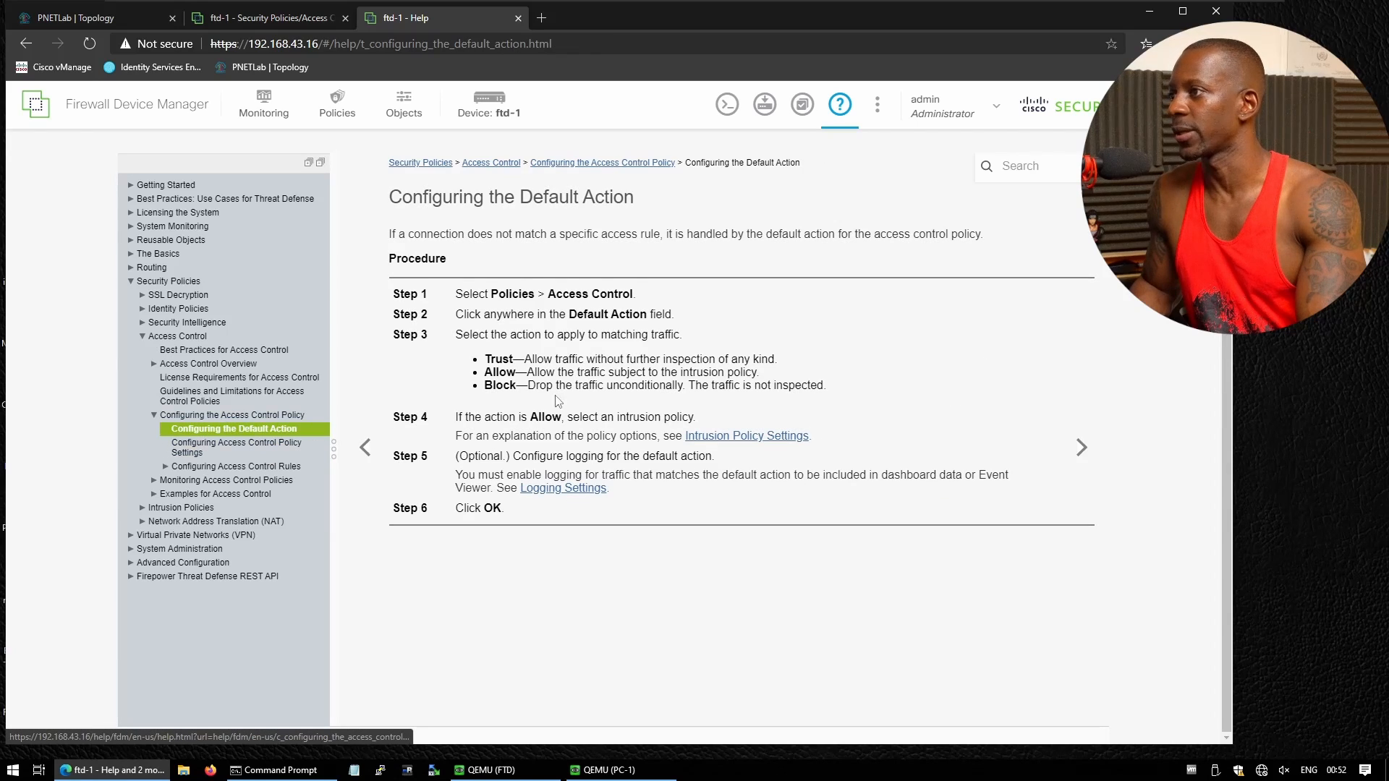
drag(484, 358, 513, 360)
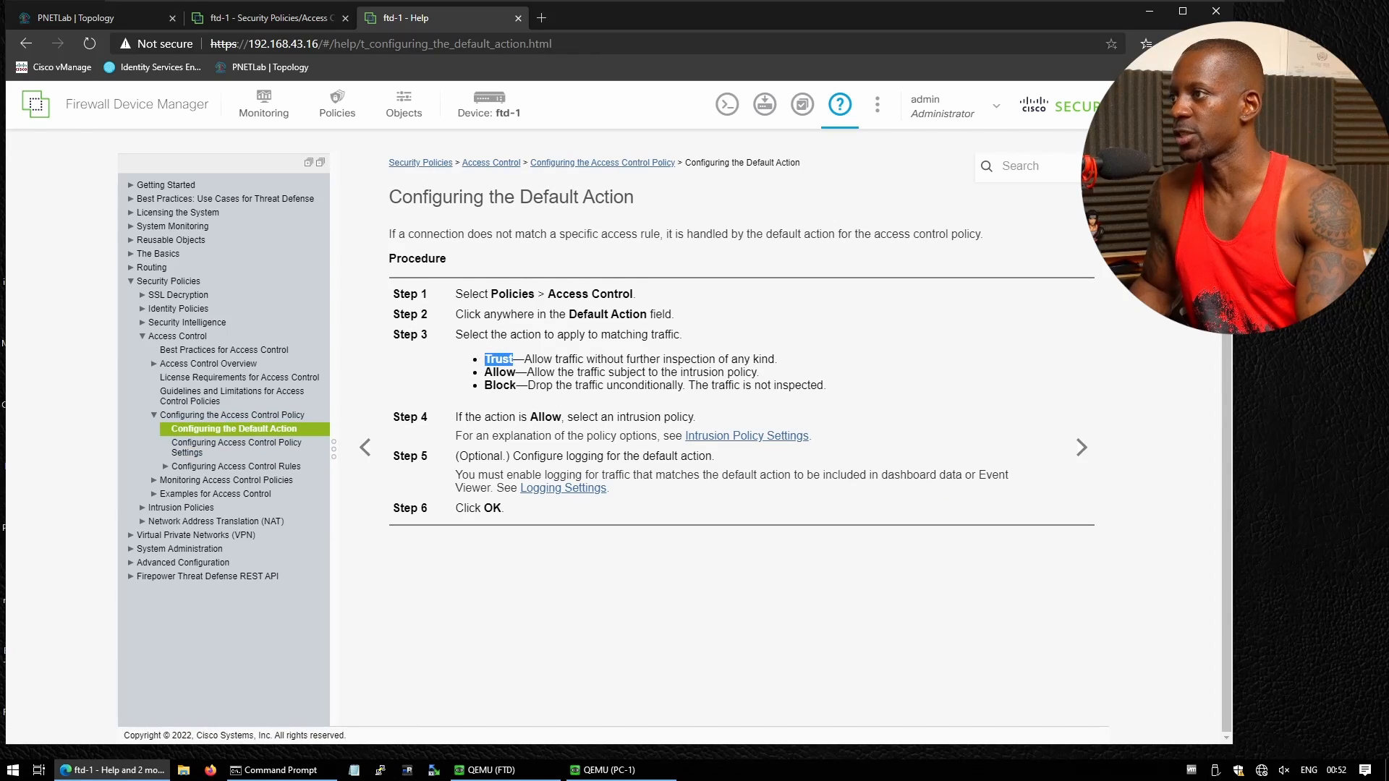
click(278, 20)
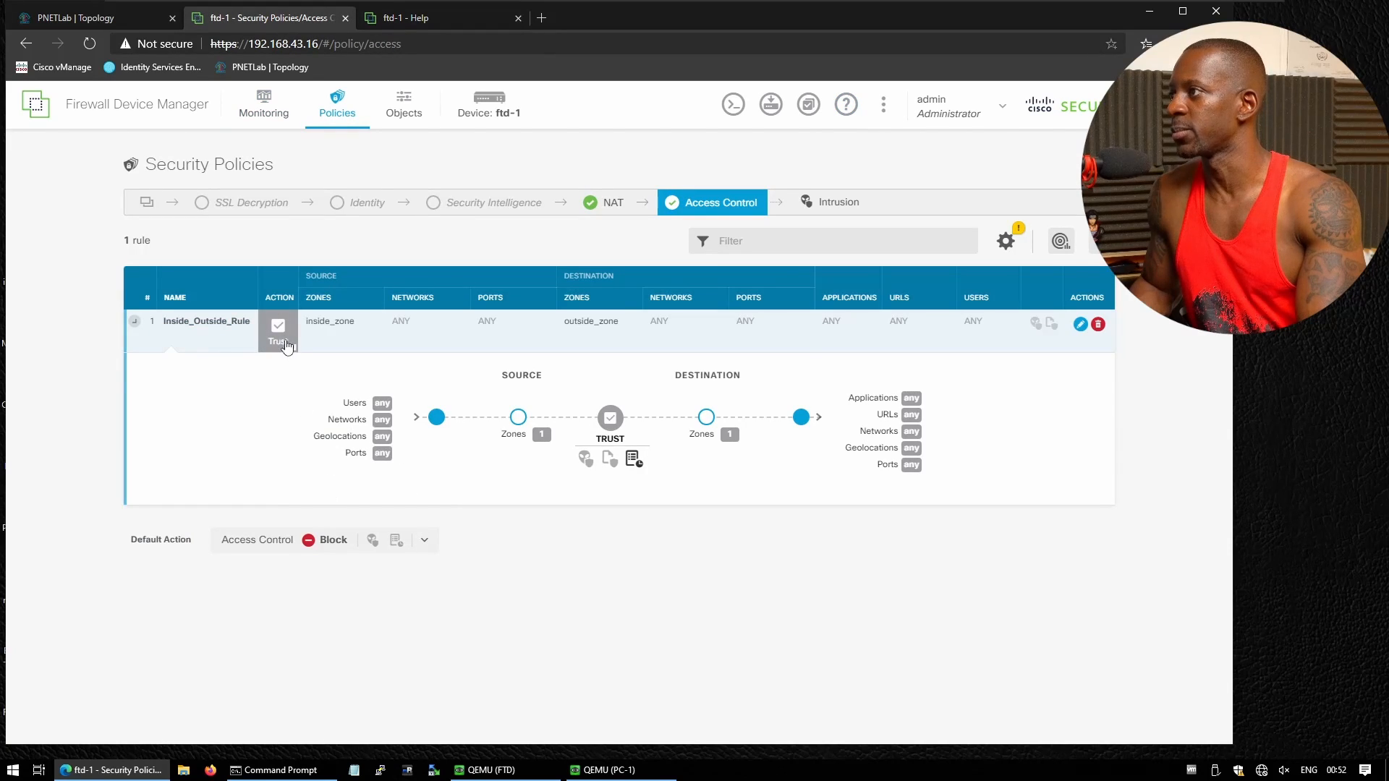
click(387, 22)
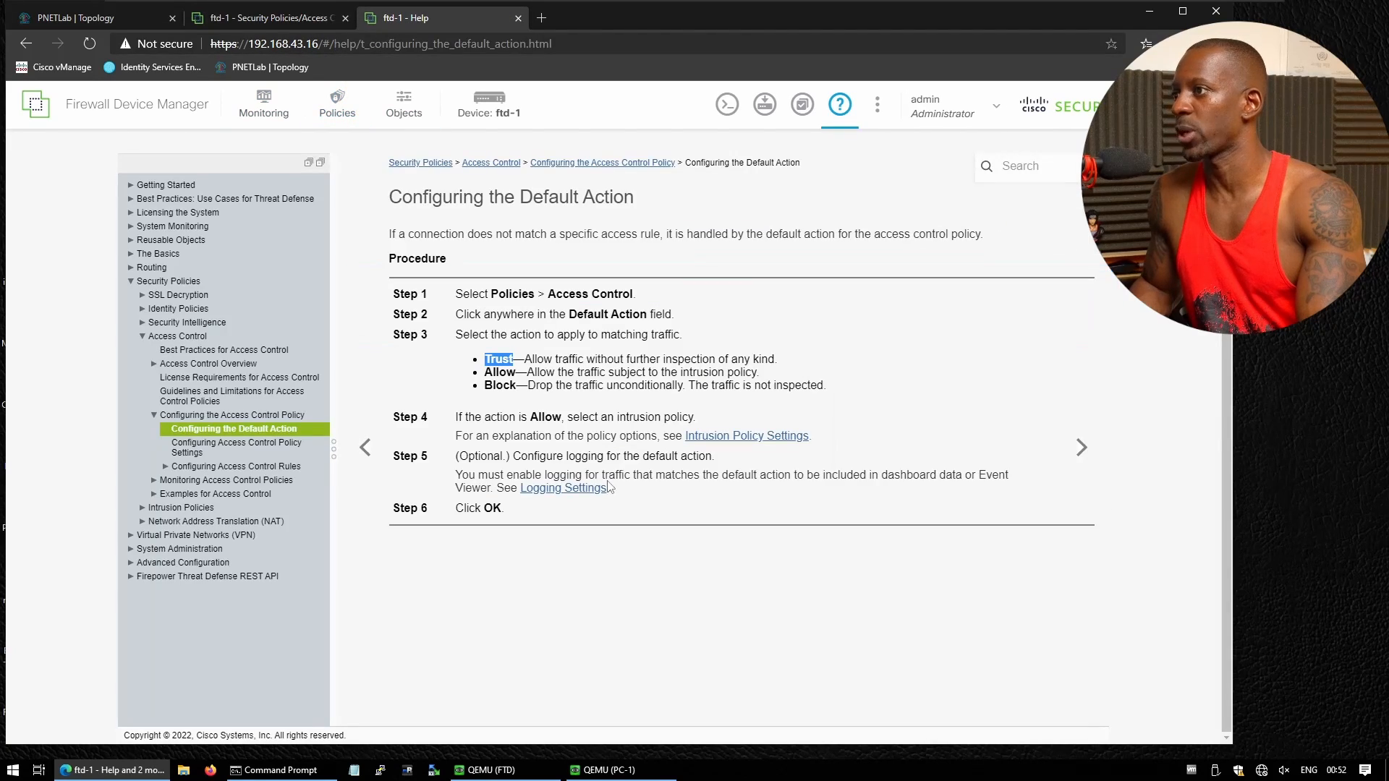
drag(525, 359, 709, 359)
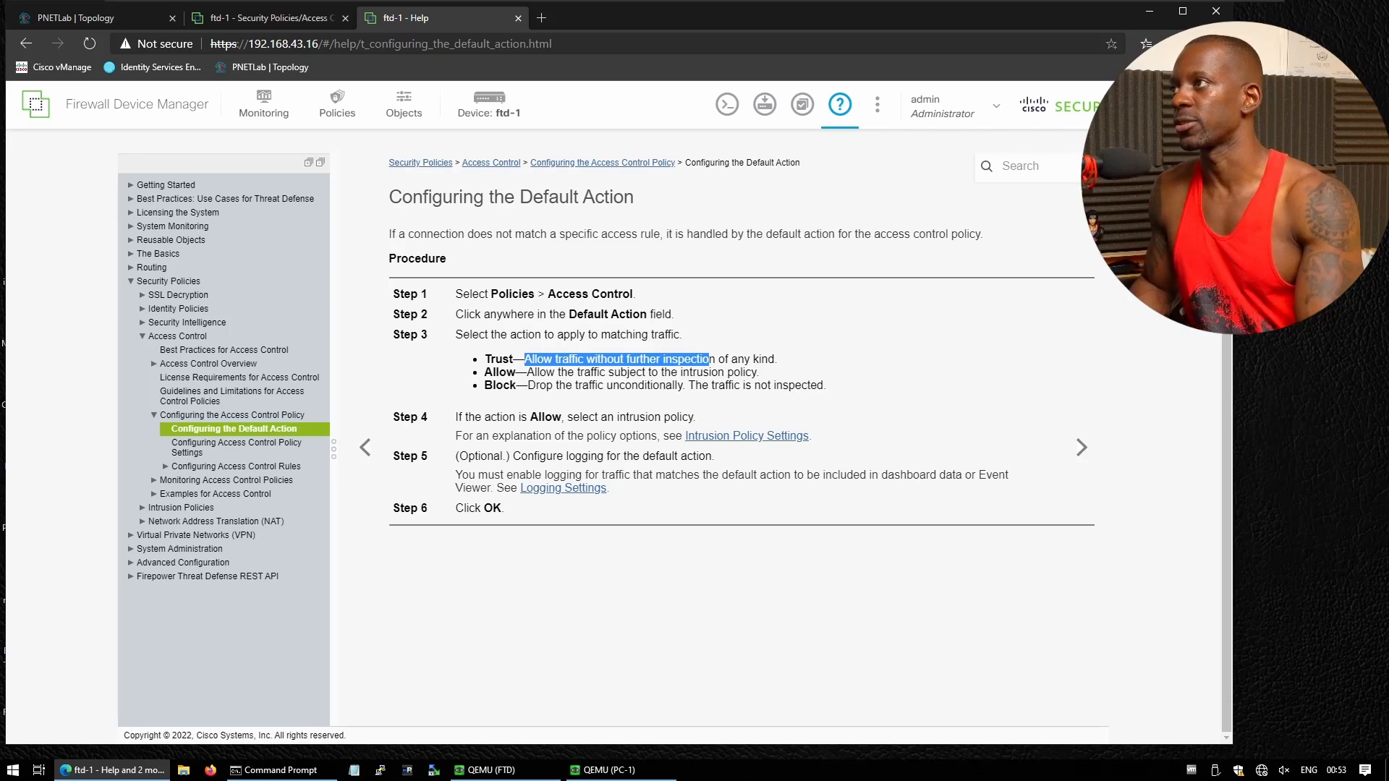
Glance at the lab topology, then show the NAT rules under Security Policies
click(123, 20)
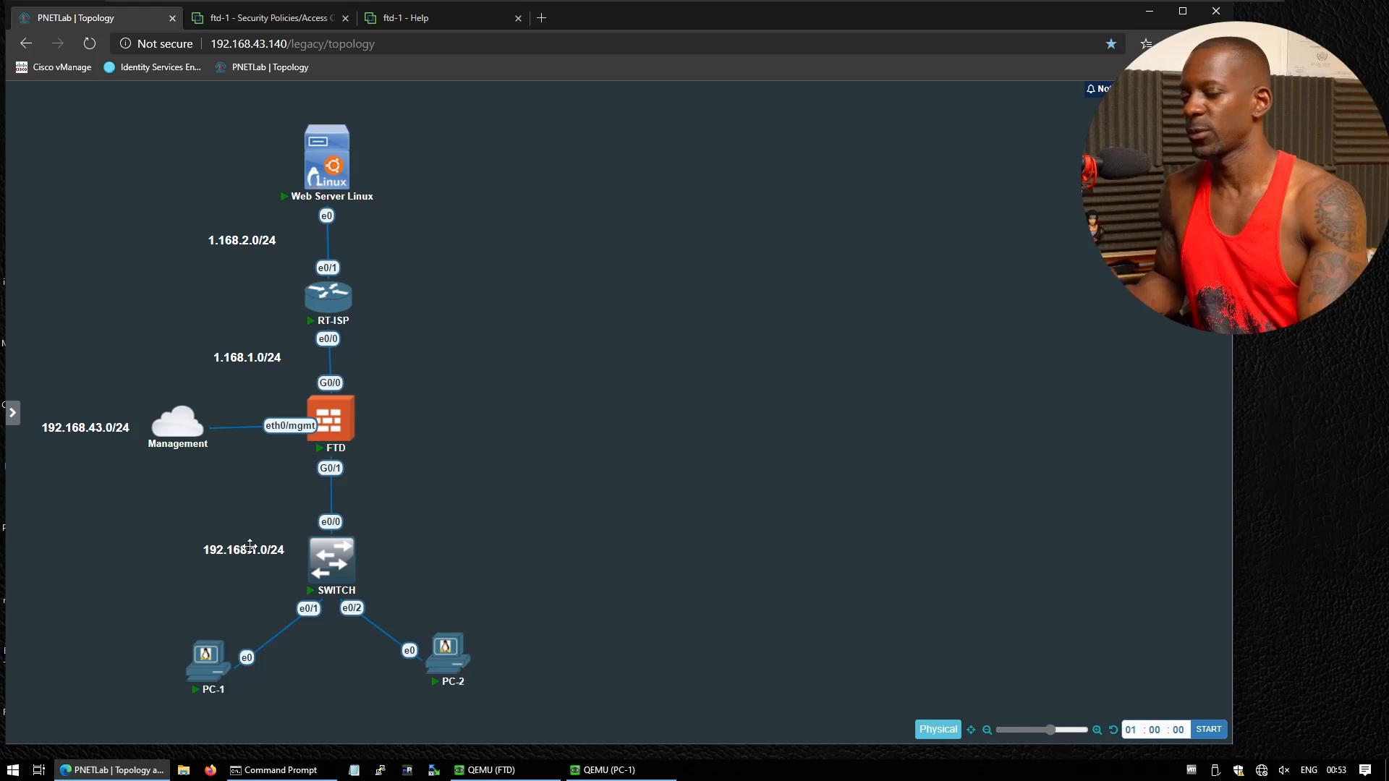
click(434, 19)
click(282, 19)
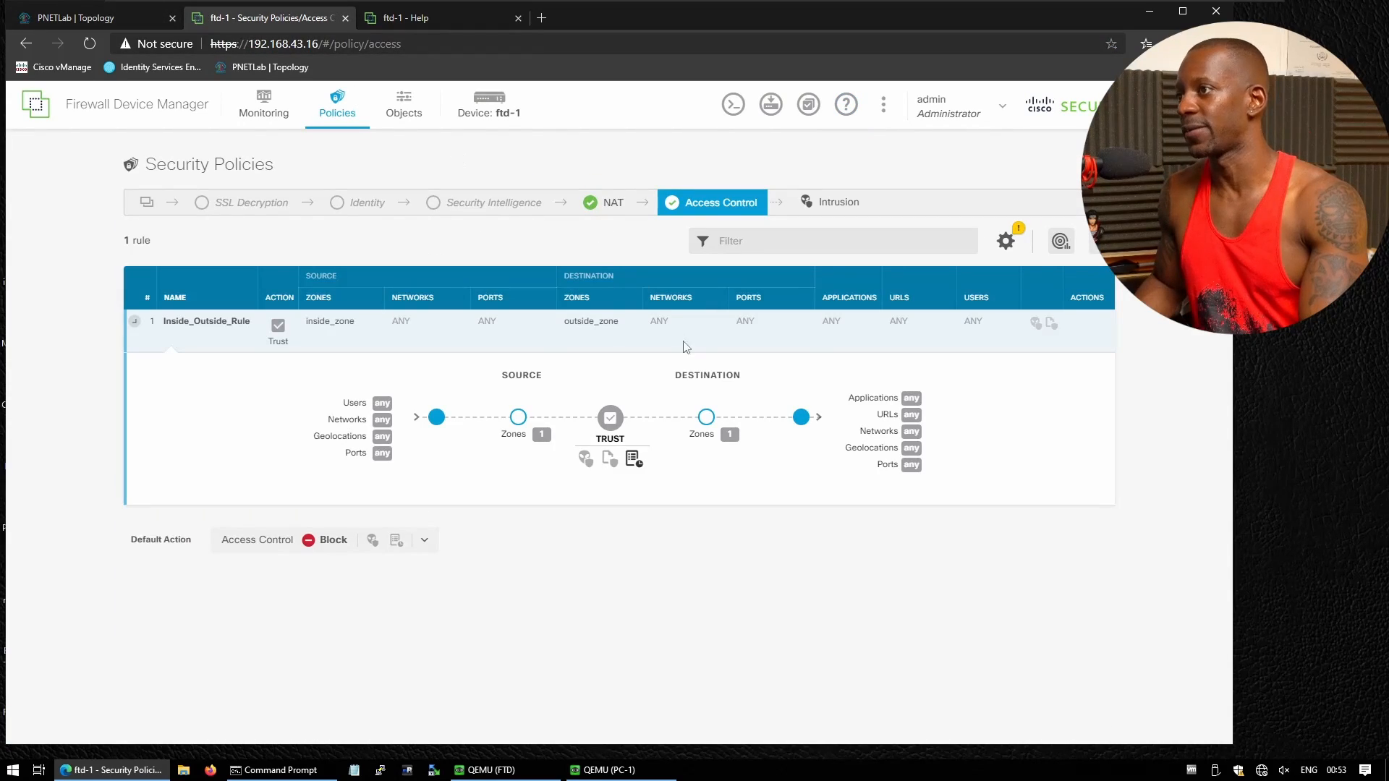
click(606, 206)
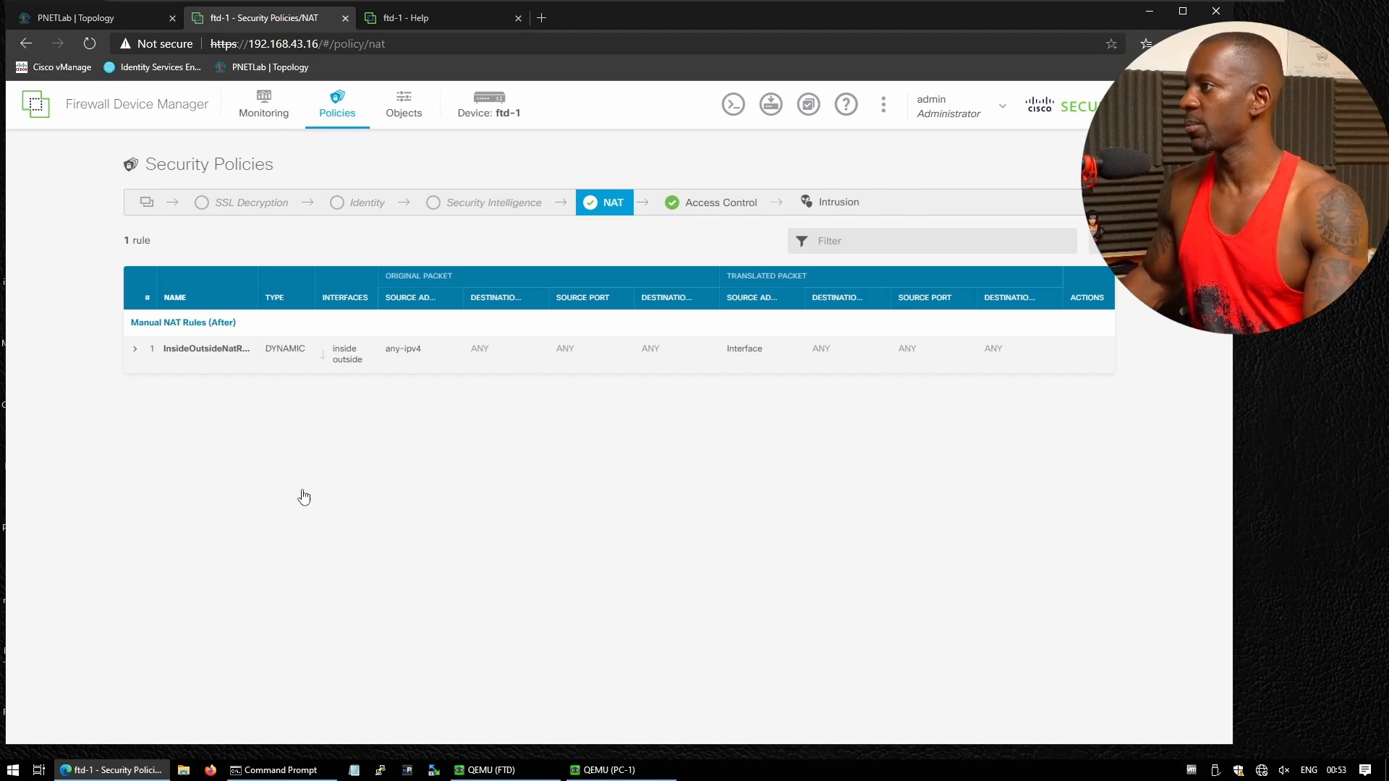
Expand InsideOutsideNatRule and begin handwriting an address note below its diagram
click(134, 351)
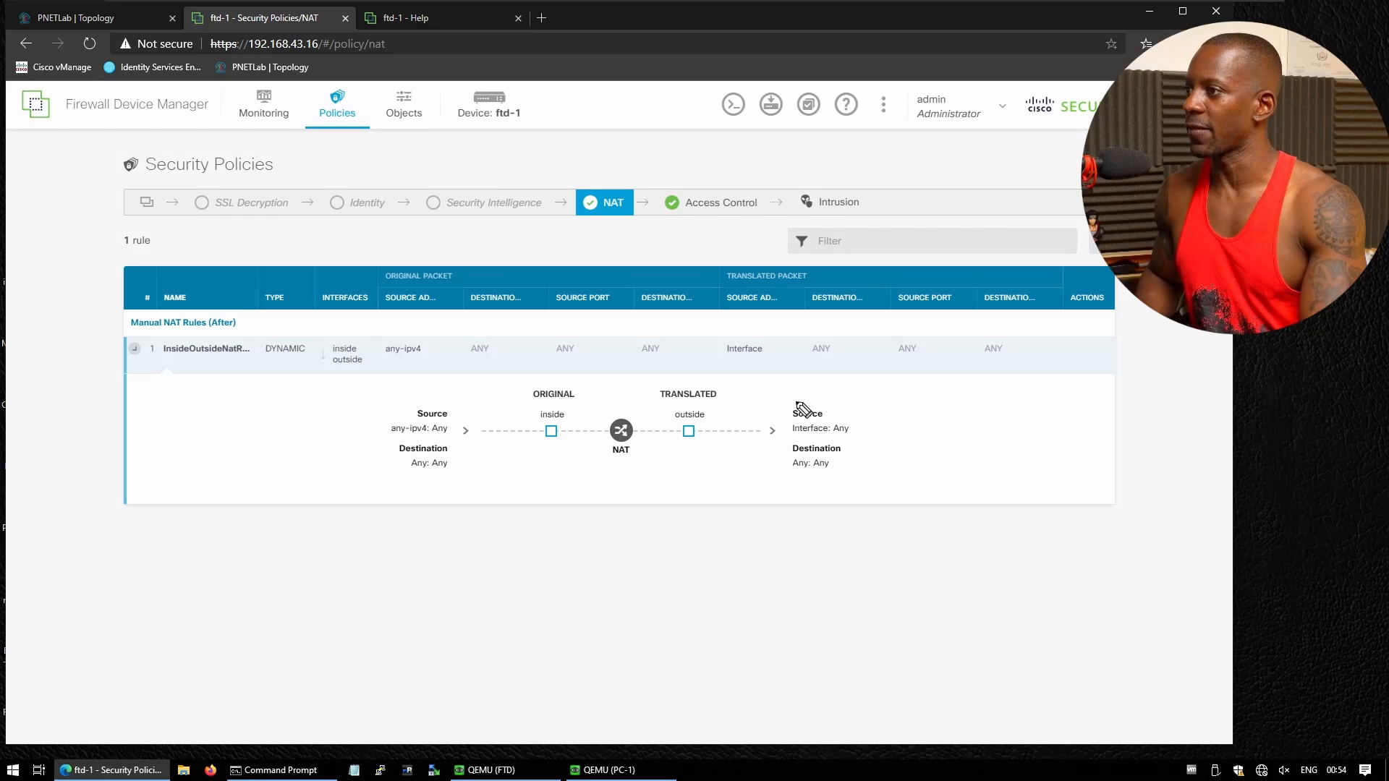
mouse_move(455, 476)
mouse_down()
mouse_move(459, 498)
mouse_move(451, 486)
mouse_up()
mouse_move(473, 483)
mouse_down()
mouse_move(473, 497)
mouse_move(497, 498)
mouse_move(449, 552)
mouse_up()
mouse_move(453, 530)
mouse_down()
mouse_move(456, 550)
mouse_move(509, 539)
mouse_up()
click(493, 544)
mouse_move(522, 526)
mouse_down()
mouse_move(527, 543)
mouse_move(588, 536)
mouse_up()
click(539, 540)
click(558, 536)
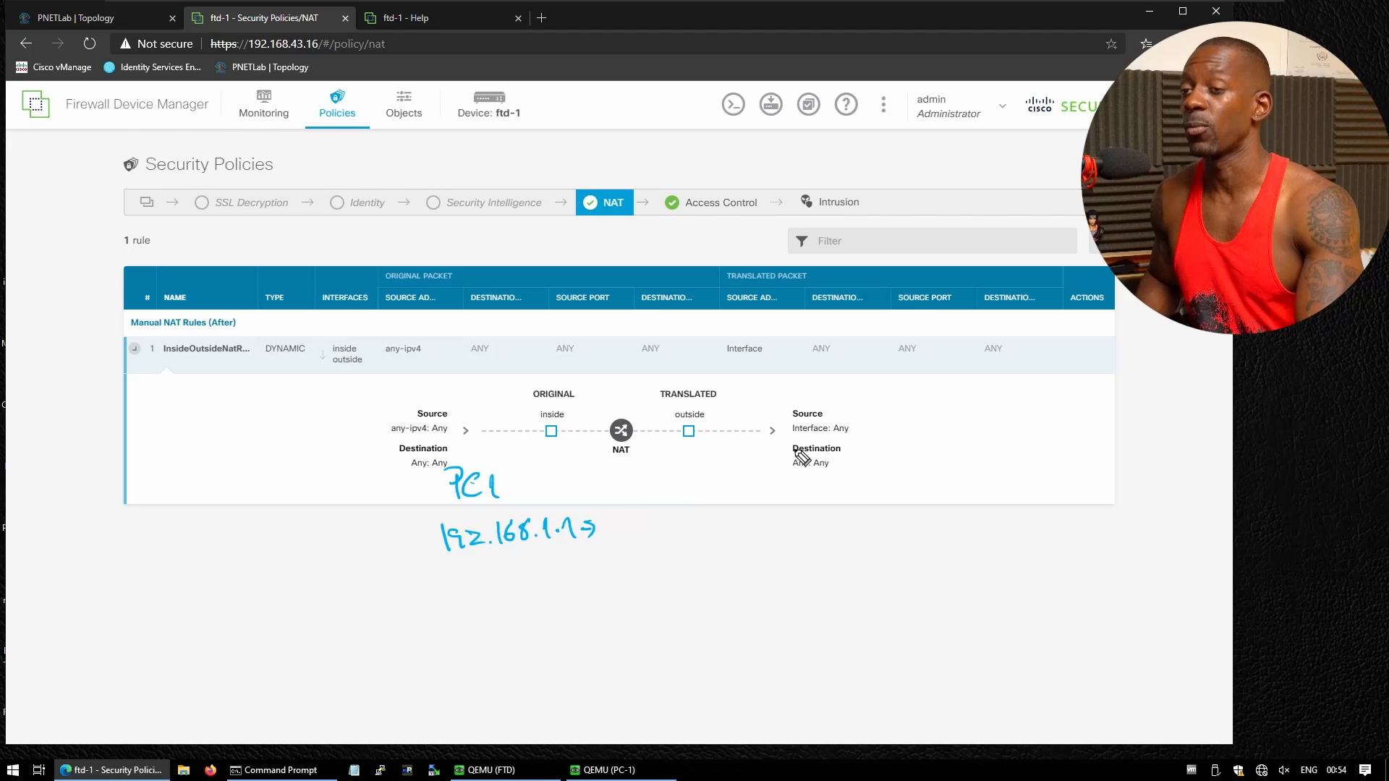
Fix the note to read 192.168.1.1 → 1.168.2.2 and draw an FW box around NAT
mouse_move(602, 522)
mouse_down()
mouse_move(611, 536)
mouse_move(618, 522)
mouse_up()
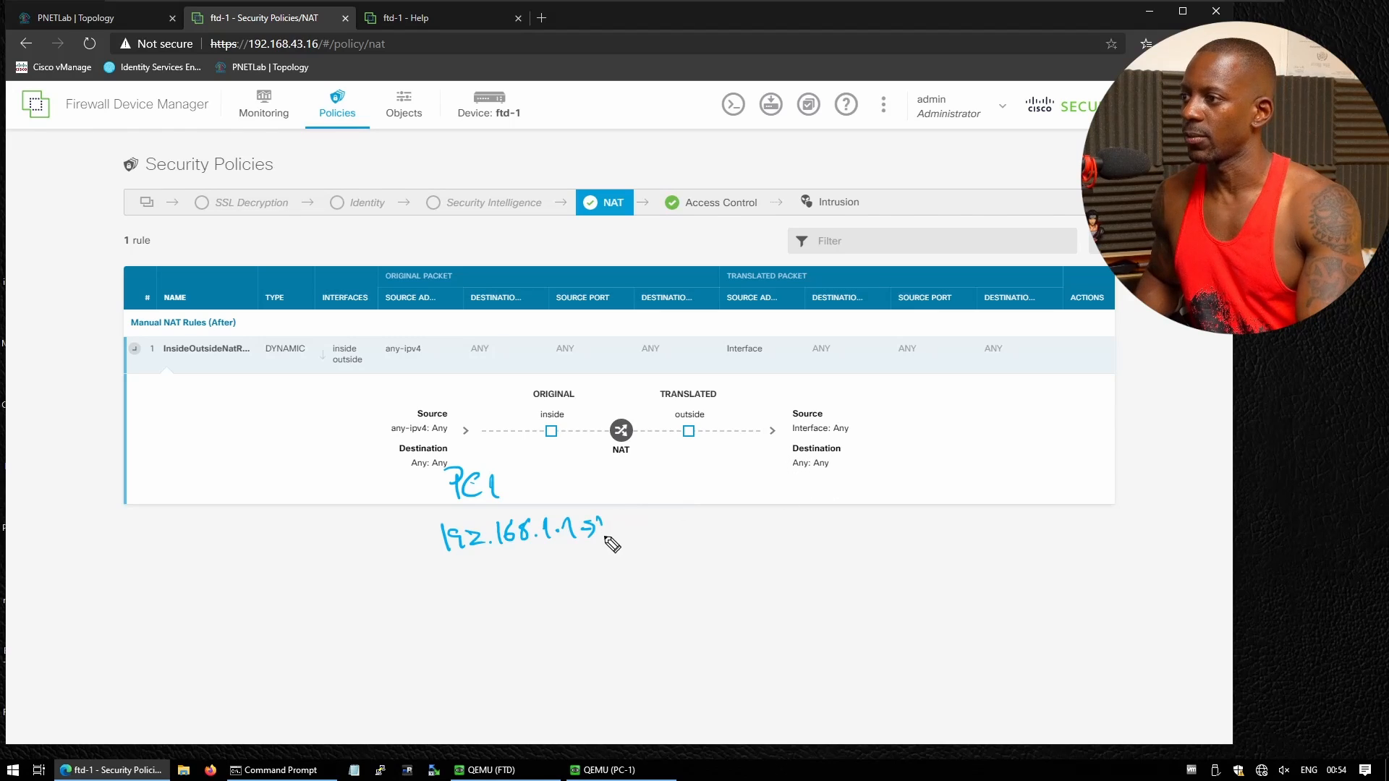
key(ctrl+z)
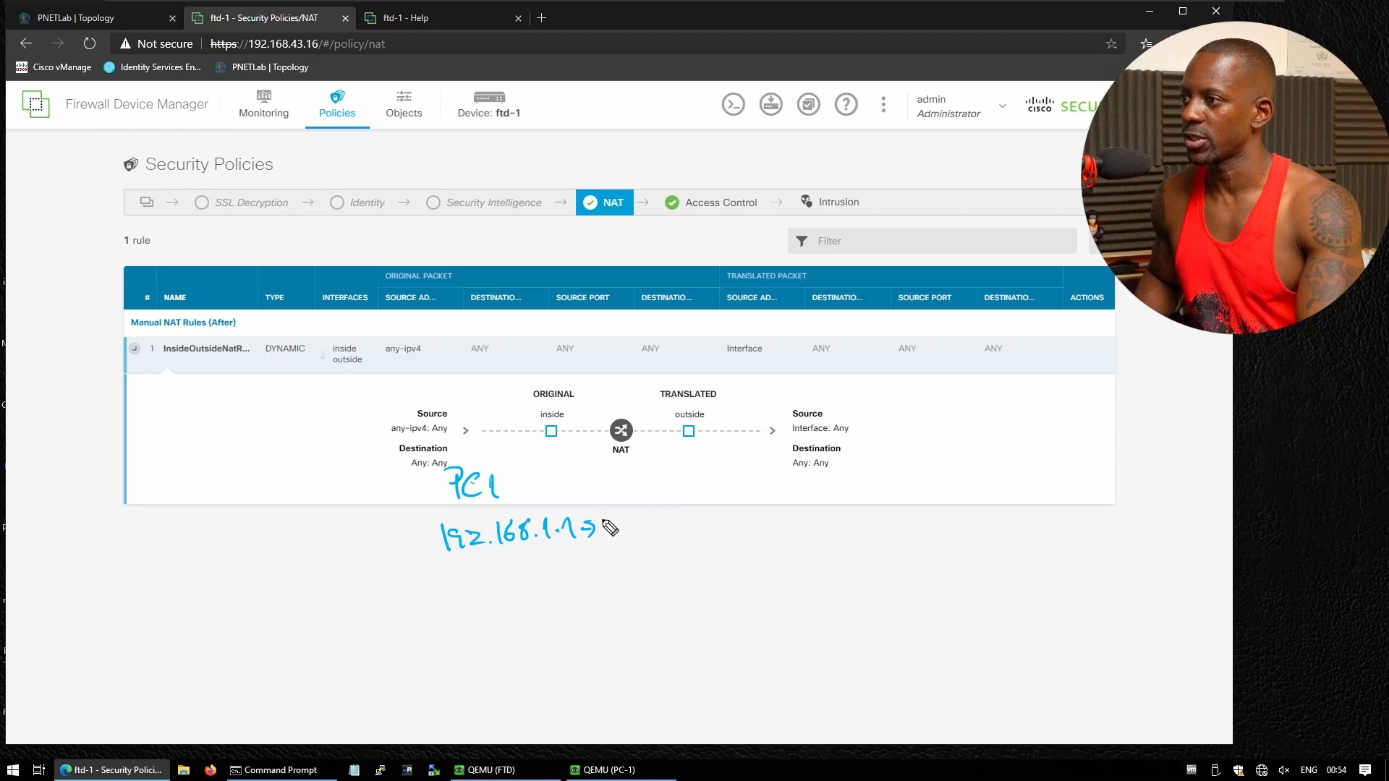
drag(624, 534, 646, 532)
mouse_move(658, 531)
mouse_down()
mouse_move(673, 534)
mouse_move(498, 534)
mouse_move(643, 521)
mouse_move(592, 531)
mouse_up()
key(ctrl+z)
key(ctrl+z)
mouse_move(475, 547)
mouse_down()
mouse_move(498, 551)
mouse_move(496, 485)
mouse_move(458, 466)
mouse_move(471, 492)
mouse_up()
mouse_move(378, 517)
mouse_down()
mouse_move(488, 522)
mouse_move(546, 499)
mouse_move(533, 518)
mouse_move(631, 512)
mouse_up()
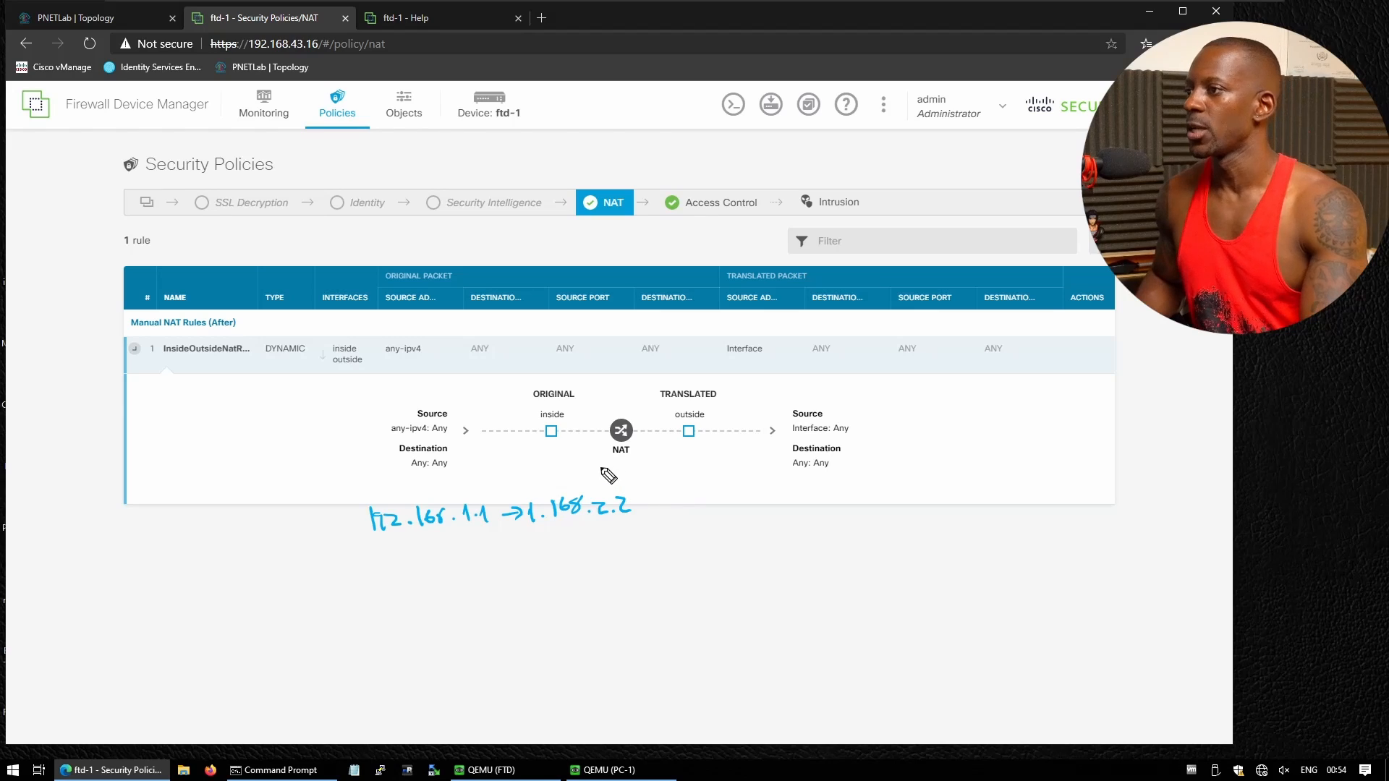
mouse_move(642, 410)
mouse_down()
mouse_move(638, 444)
mouse_move(590, 468)
mouse_move(589, 407)
mouse_move(641, 414)
mouse_move(596, 398)
mouse_move(608, 386)
mouse_up()
drag(613, 379, 626, 376)
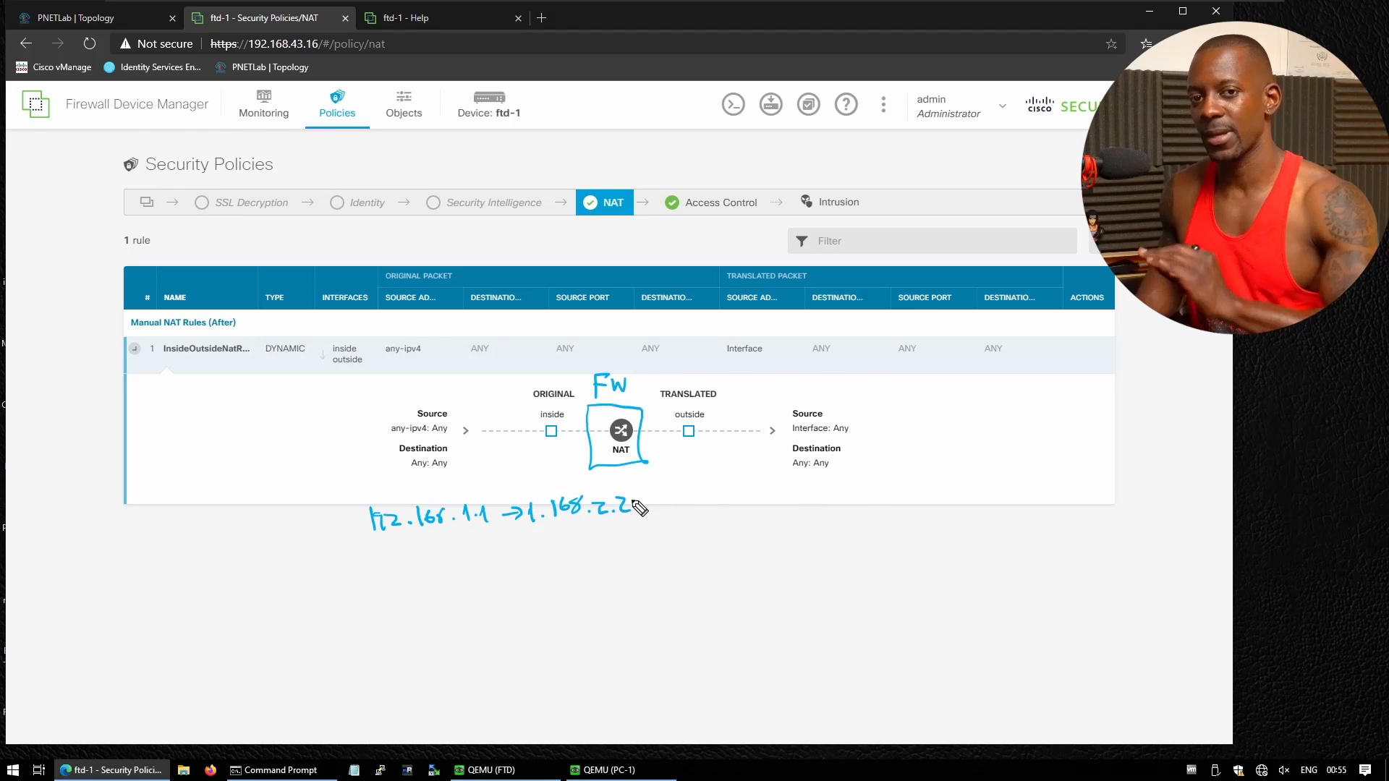
Handwrite 1.168.1.2 → 1.168.2.2 beside the diagram and underline both addresses in red
mouse_move(679, 506)
mouse_down()
mouse_move(680, 527)
mouse_move(722, 509)
mouse_move(784, 520)
mouse_up()
click(687, 524)
click(734, 521)
click(756, 520)
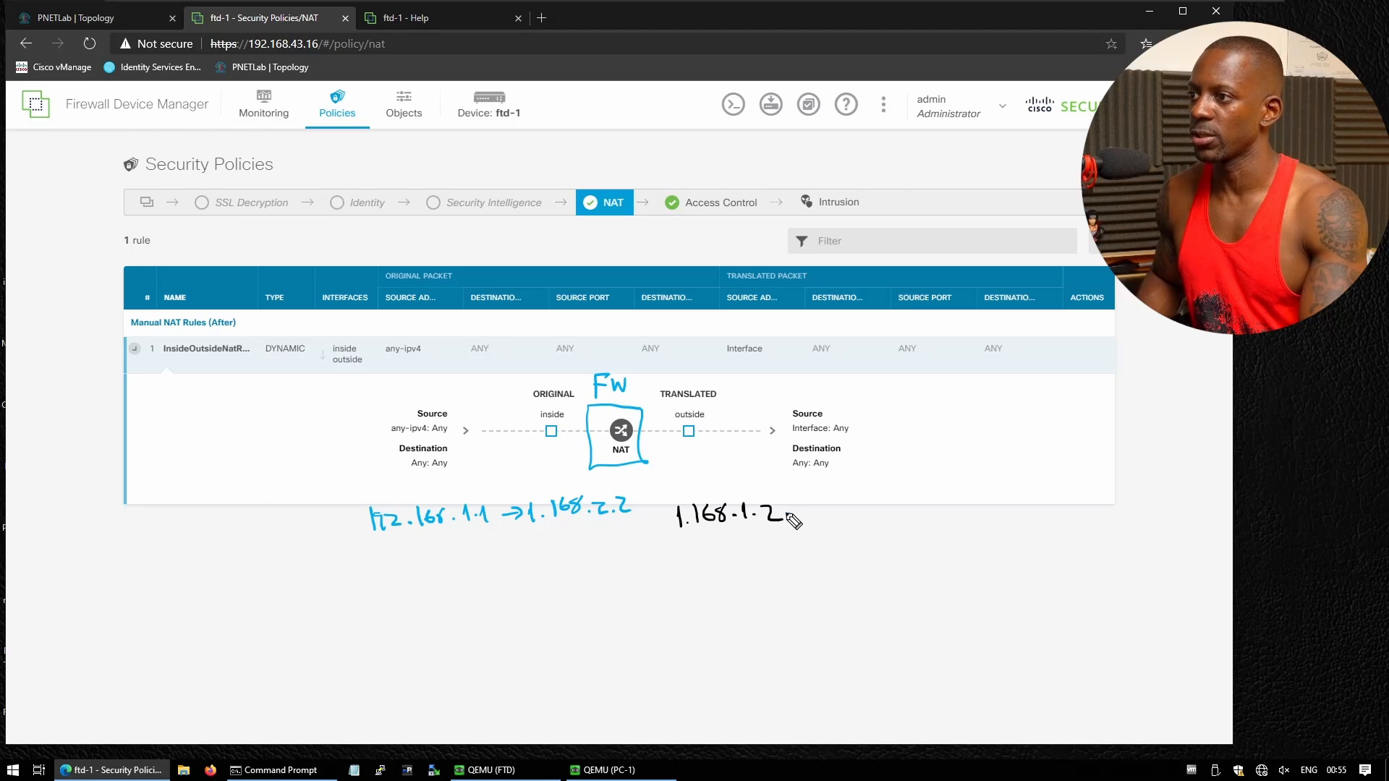
drag(790, 516, 944, 521)
click(826, 519)
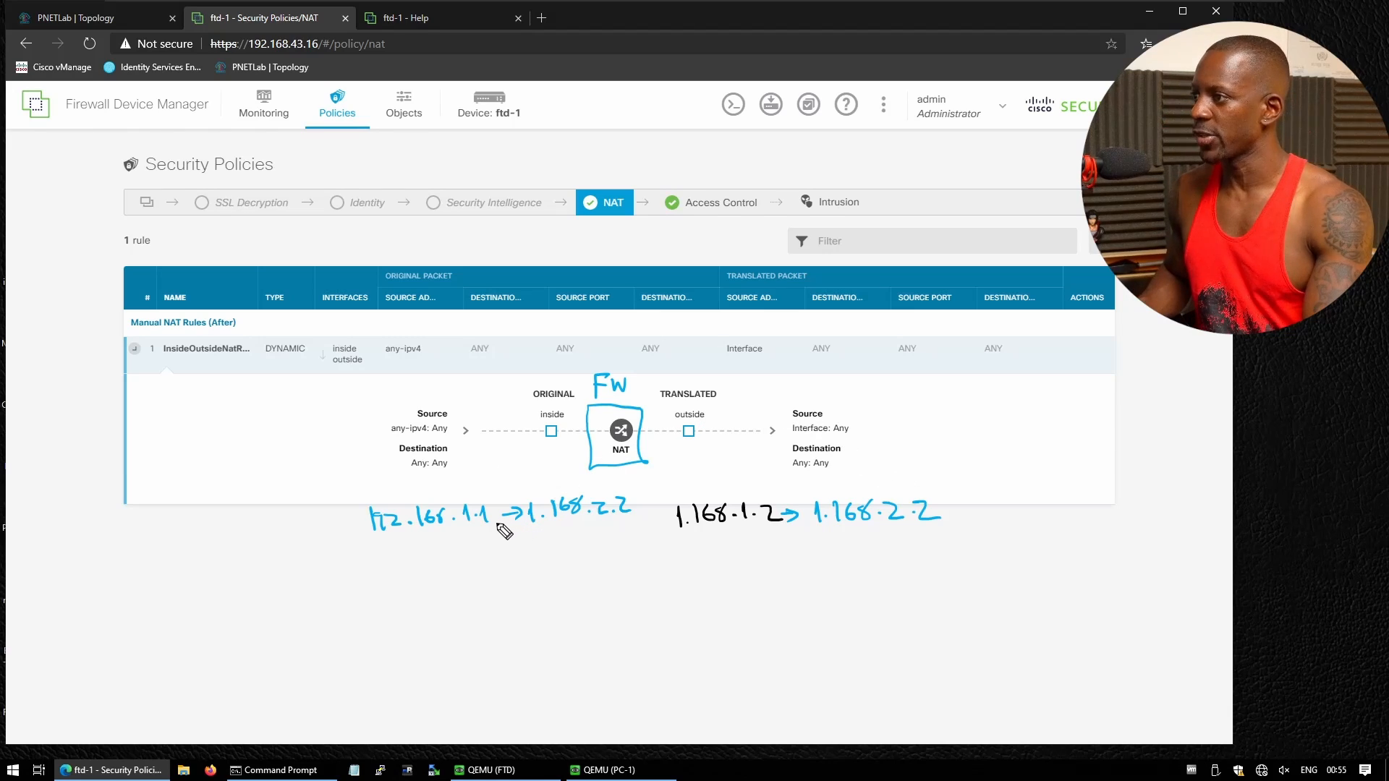
mouse_move(498, 520)
mouse_down()
mouse_move(495, 541)
mouse_move(354, 546)
mouse_move(353, 523)
mouse_up()
mouse_move(789, 516)
mouse_down()
mouse_move(790, 540)
mouse_move(664, 542)
mouse_move(663, 529)
mouse_up()
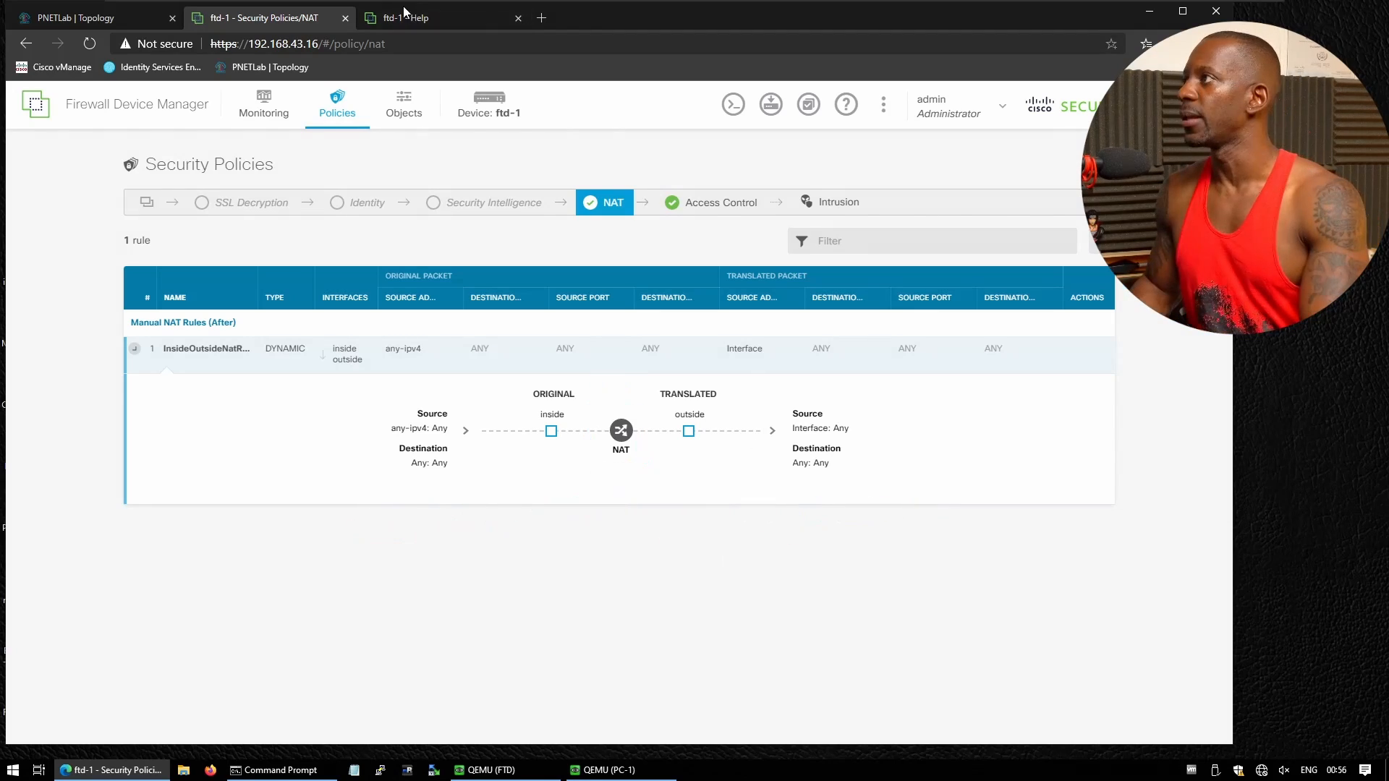
Open the web server's console from the topology and unlock Kali with the root password
click(82, 19)
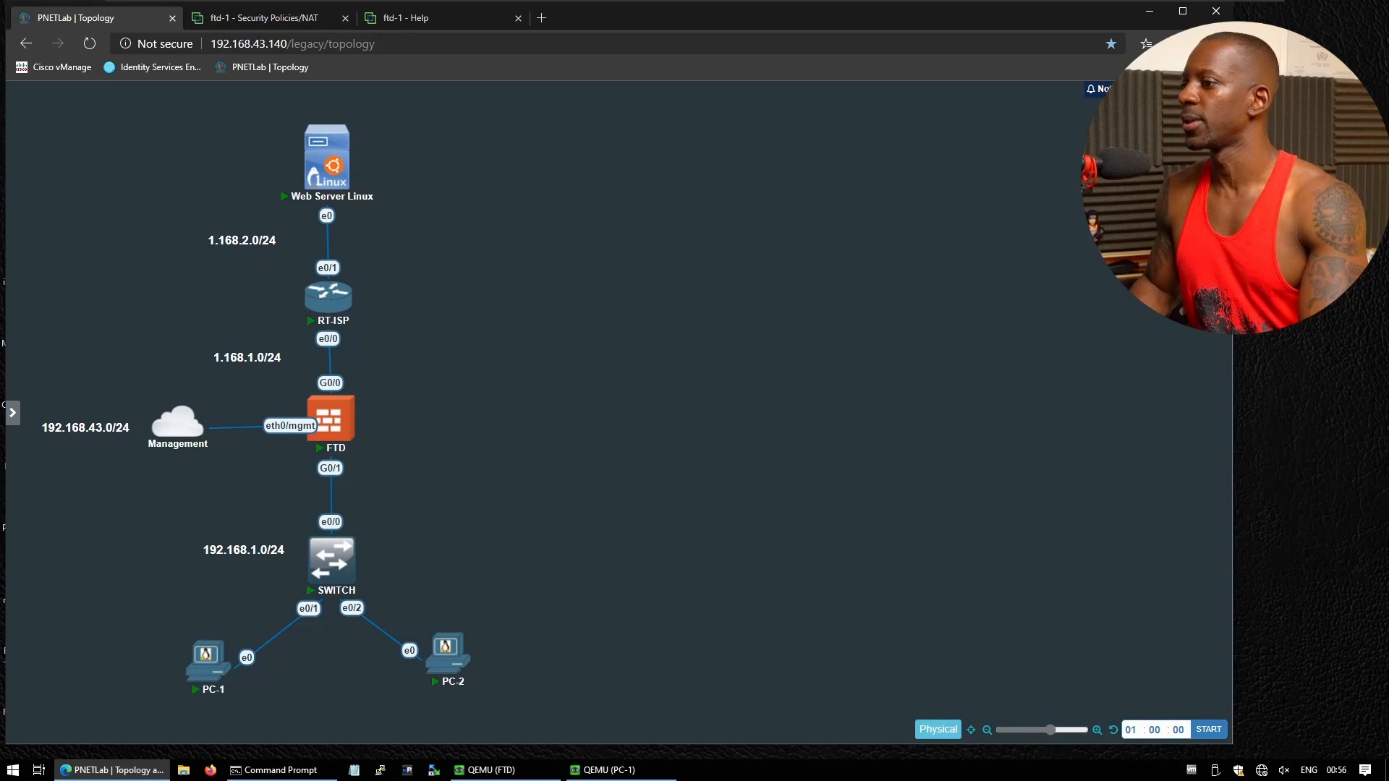
click(331, 167)
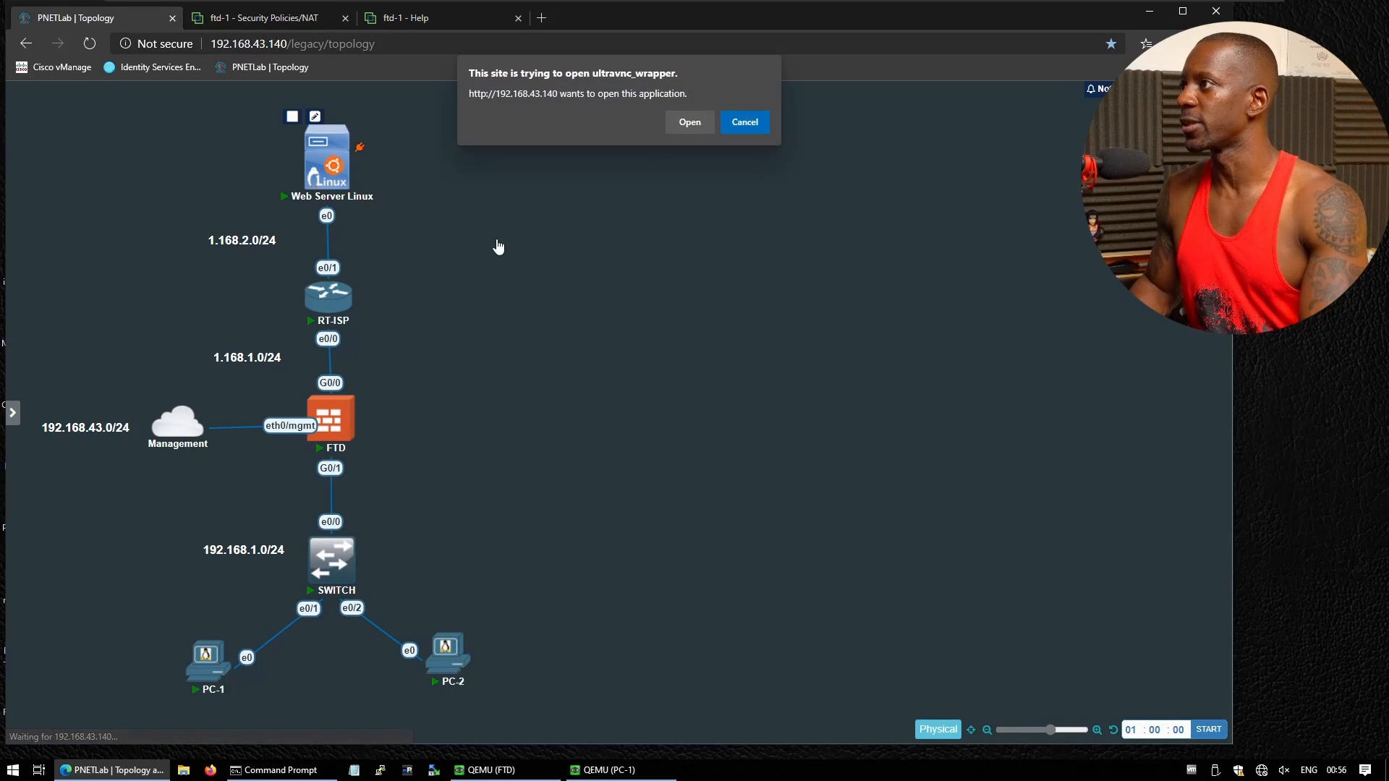
click(691, 123)
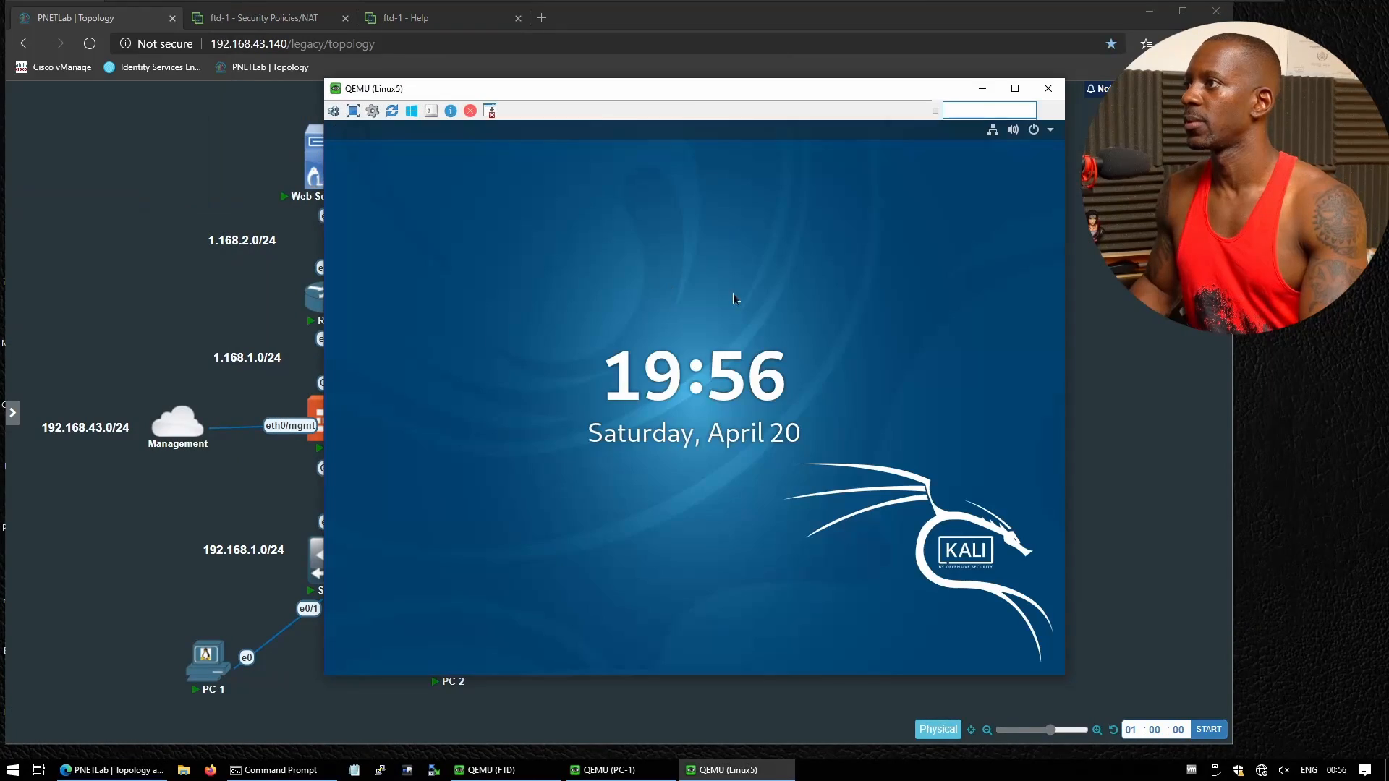
click(716, 320)
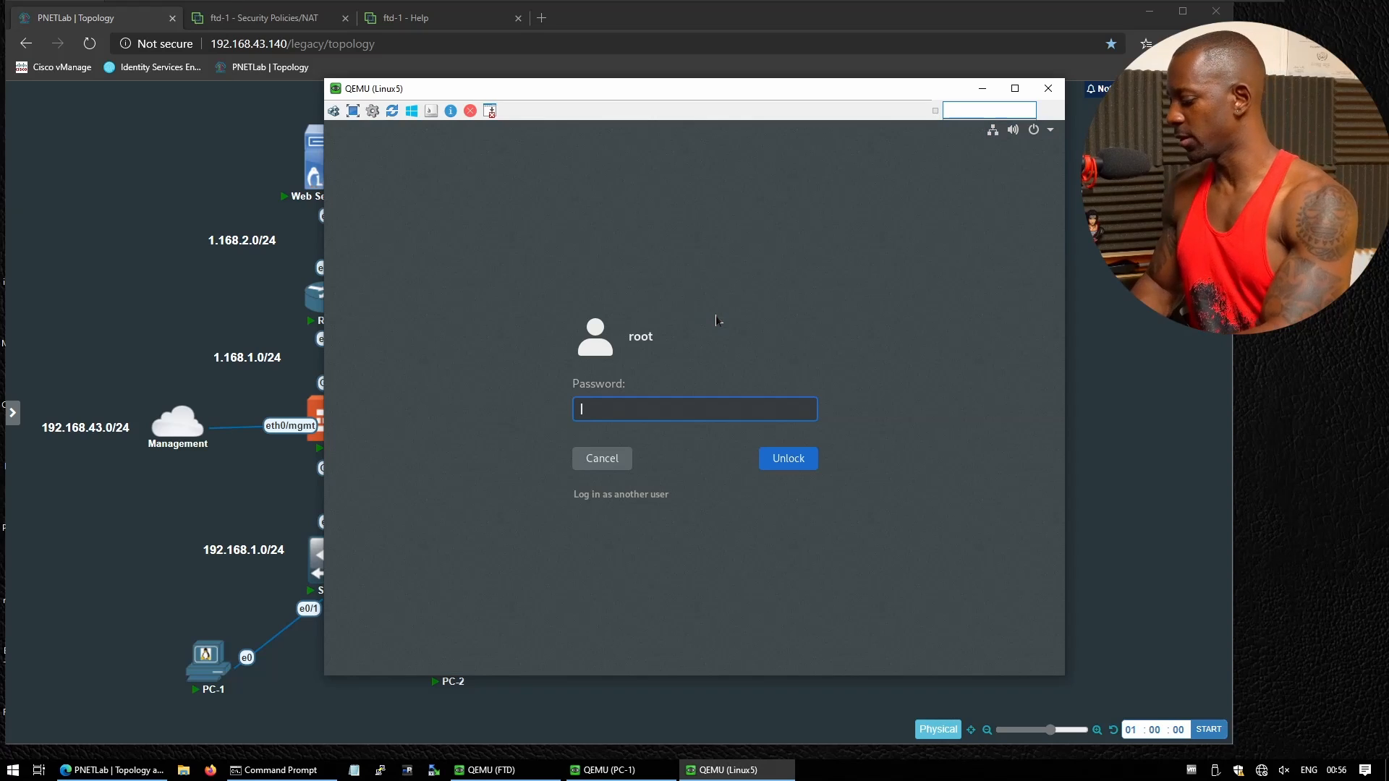
text(toor)
key(Return)
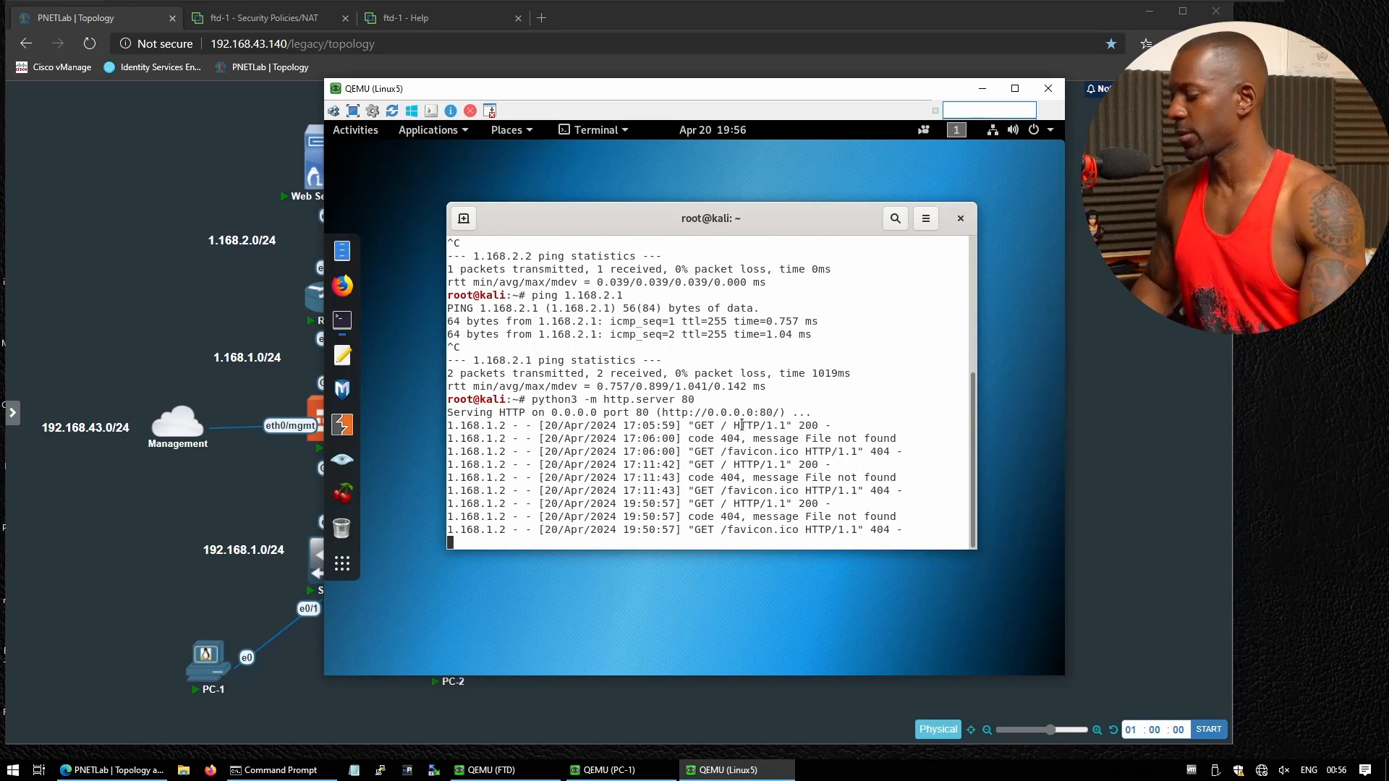
Restart the HTTP server on port 80 and check its log for PC-1's request from 1.168.1.2
key(ctrl+c)
key(Up)
key(Return)
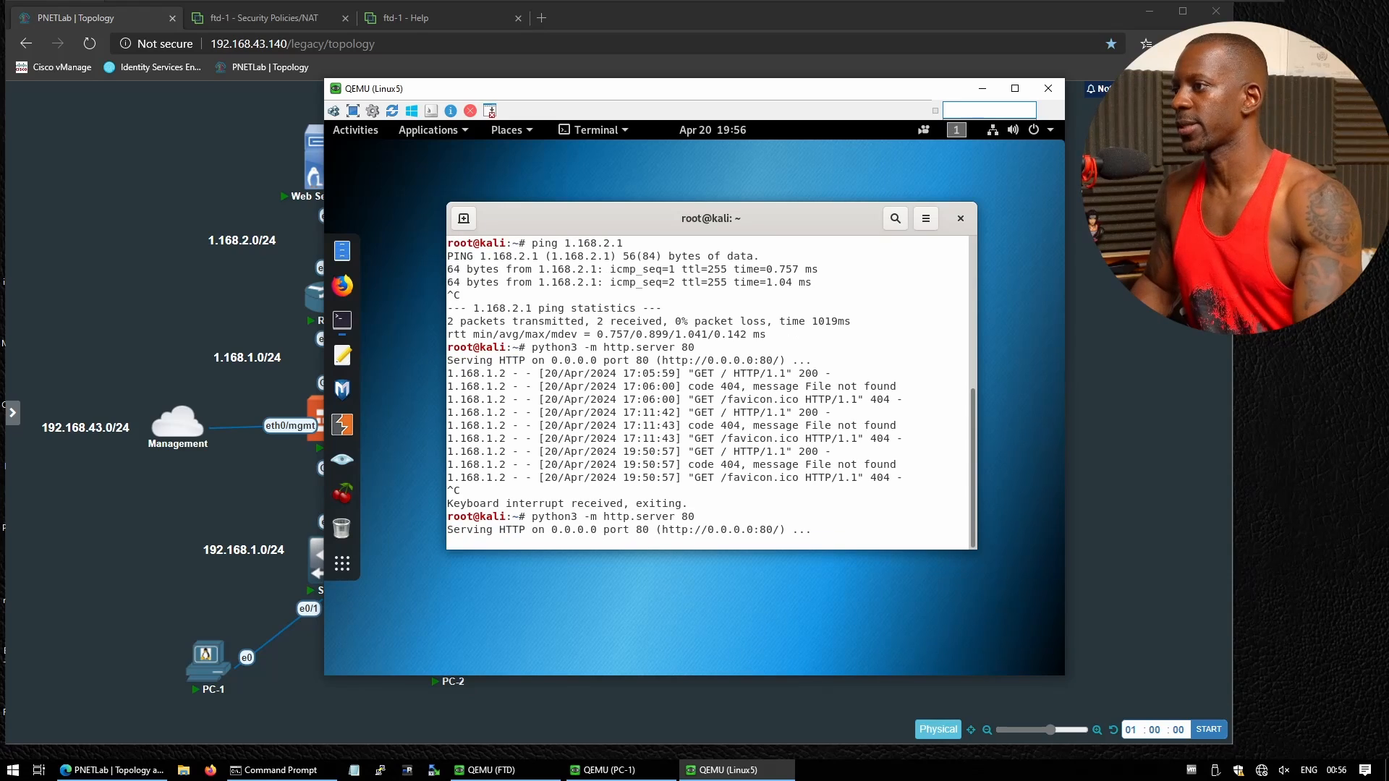
click(603, 770)
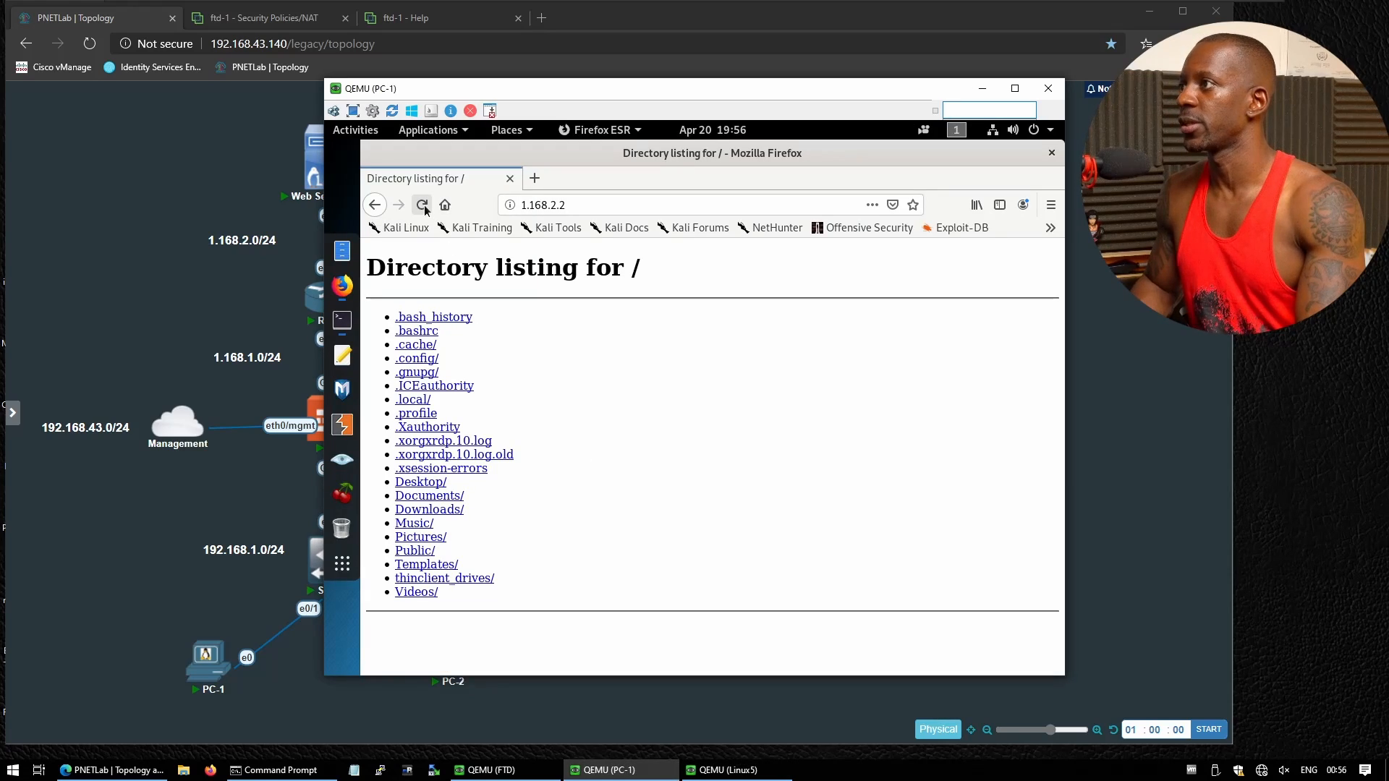
click(721, 770)
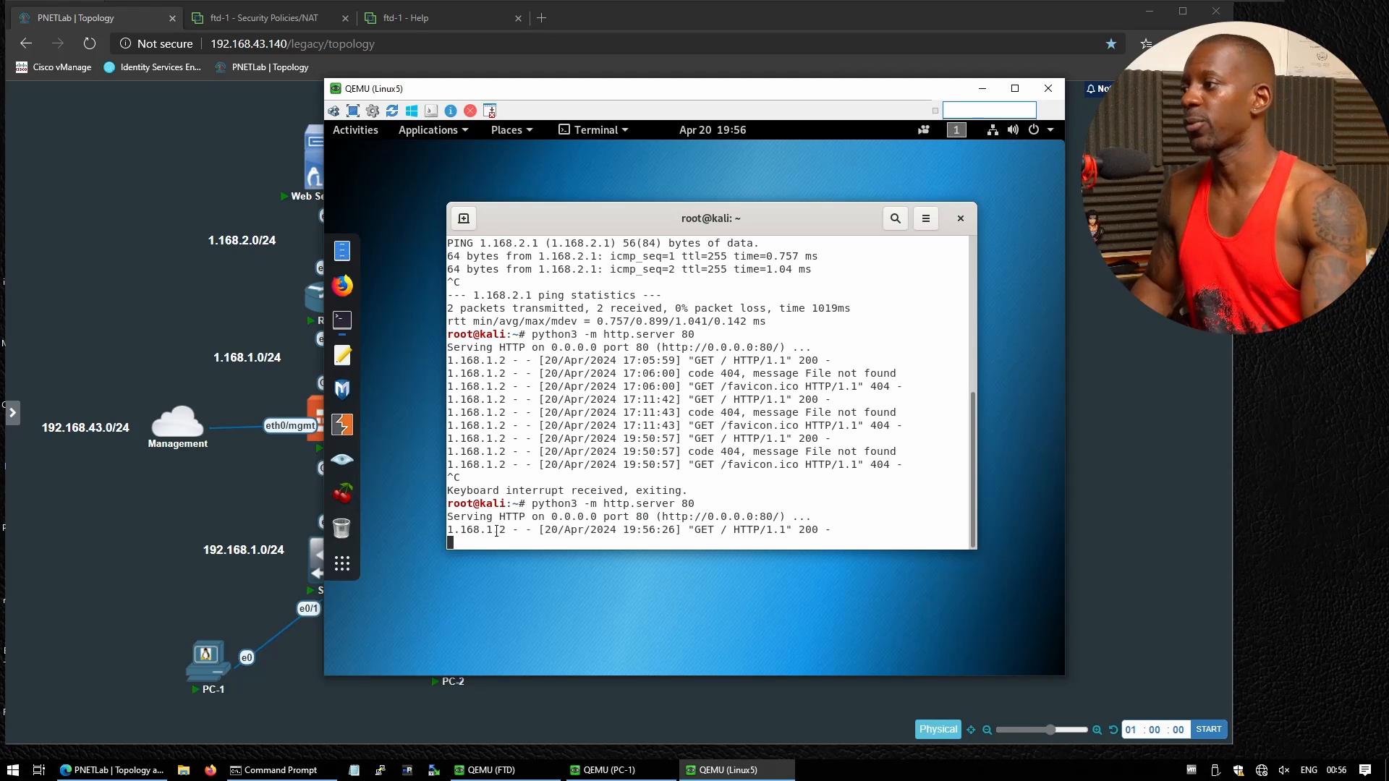
drag(604, 94, 787, 95)
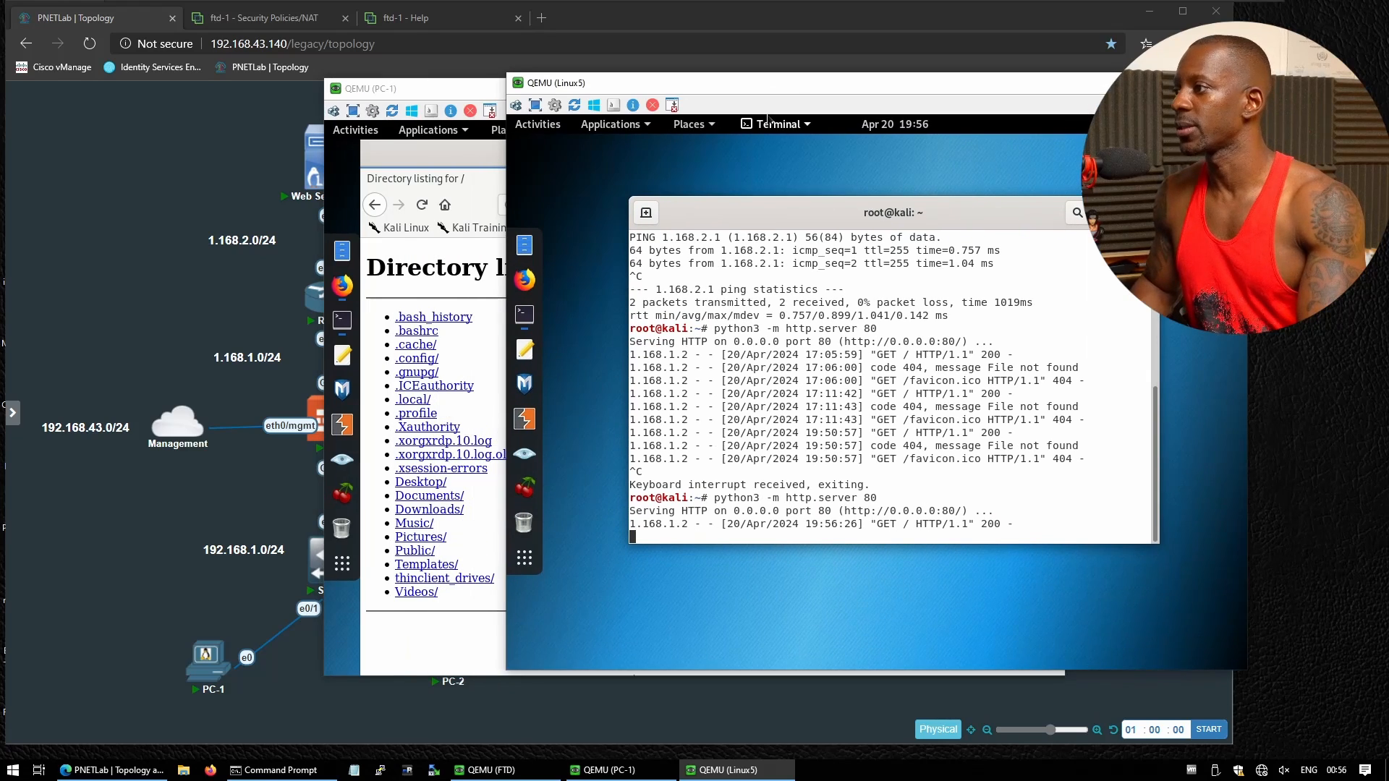
click(439, 678)
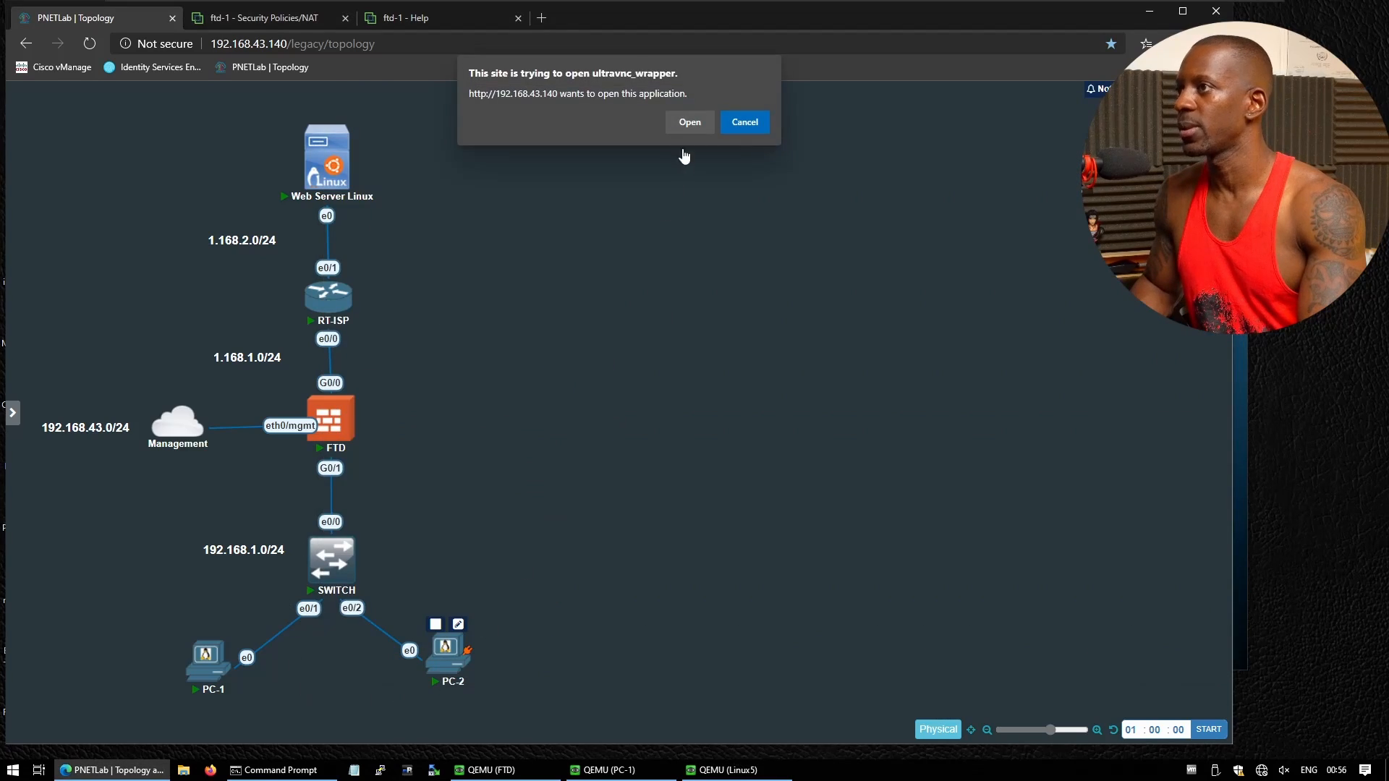
Open PC-2's console and unlock Kali with the root password
click(689, 124)
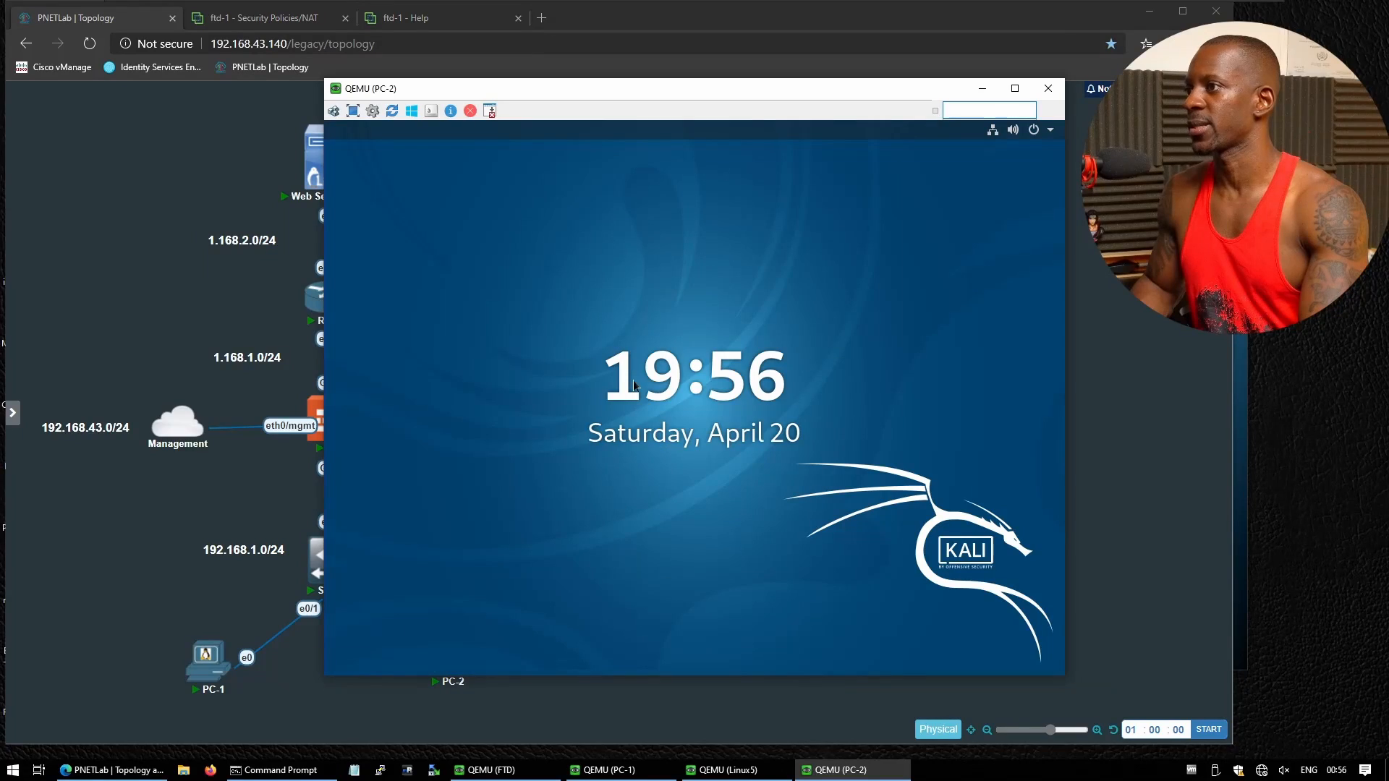
key(Return)
text(toor)
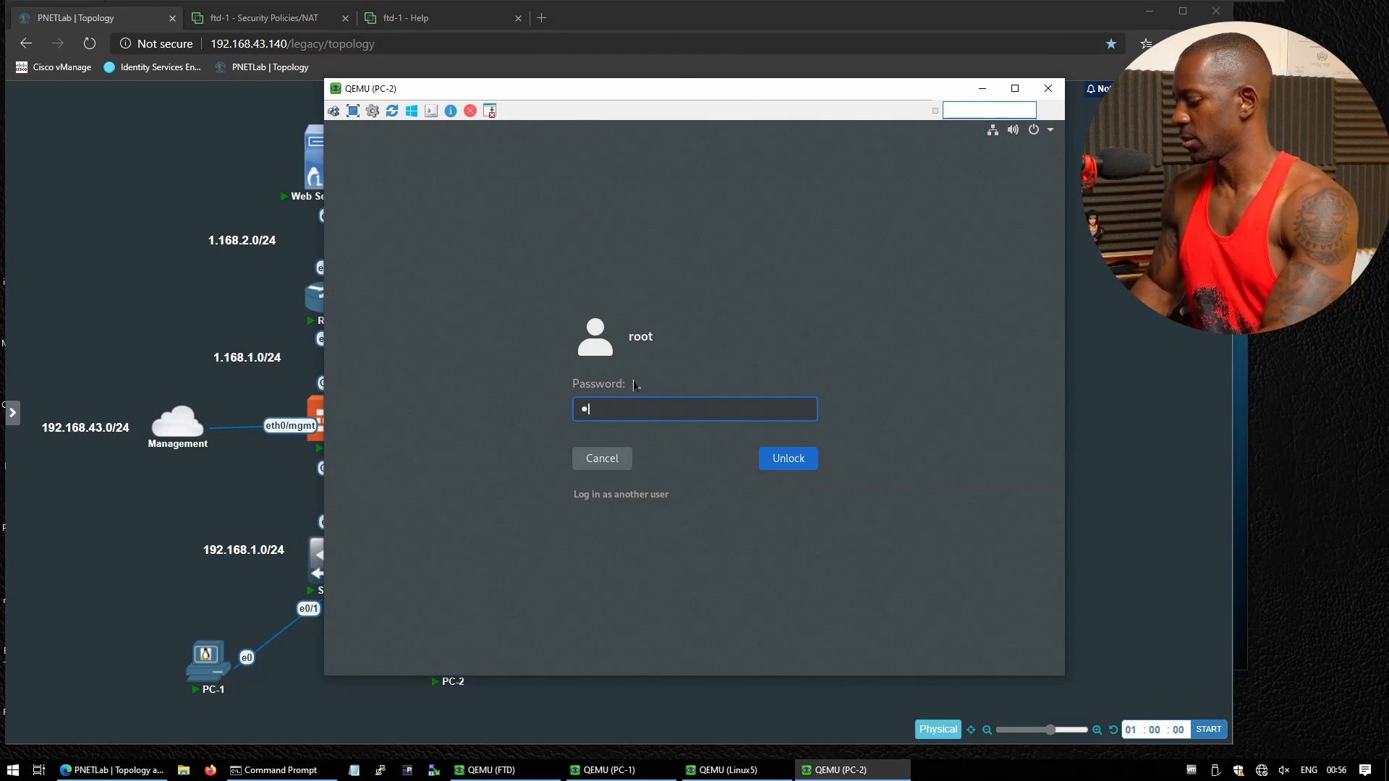
key(Return)
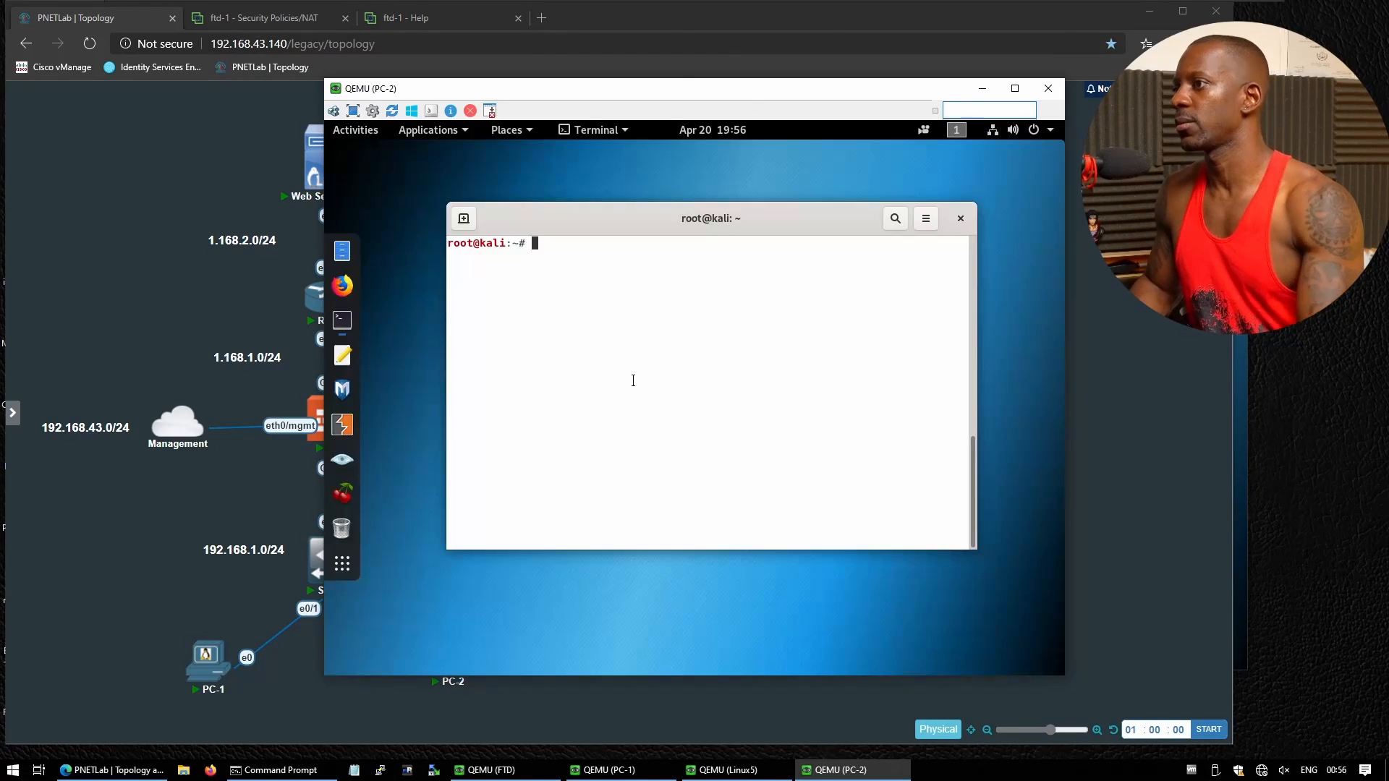
click(343, 286)
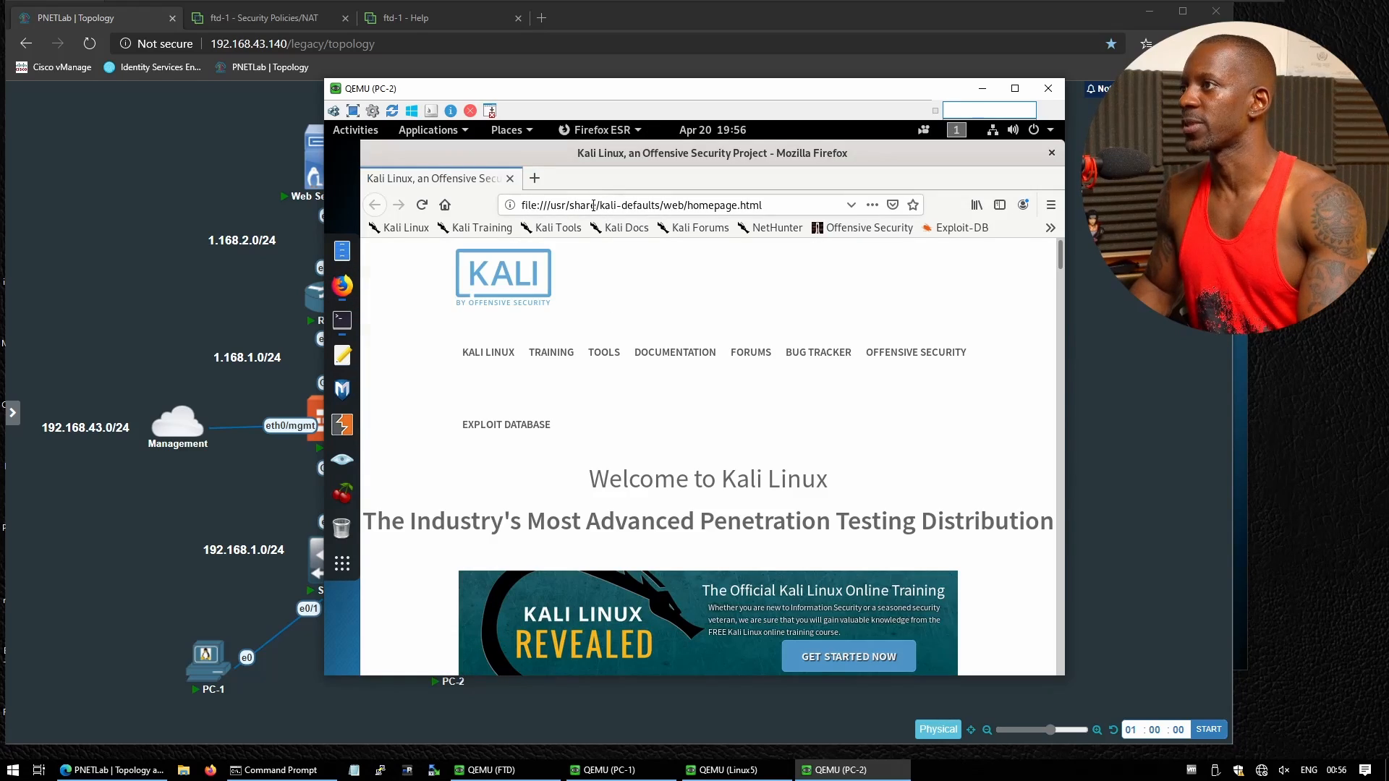
click(594, 205)
text(ht)
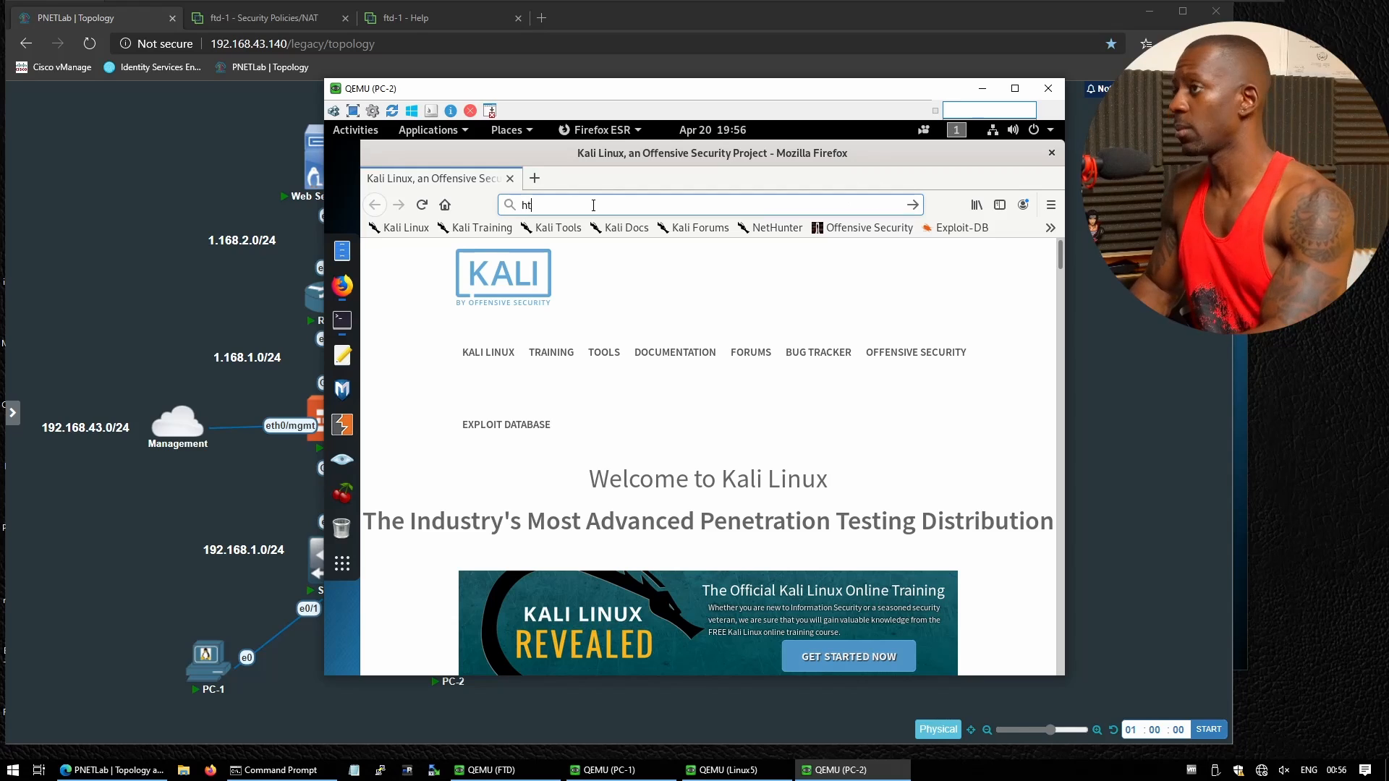
text(tp://1.168.2.2/)
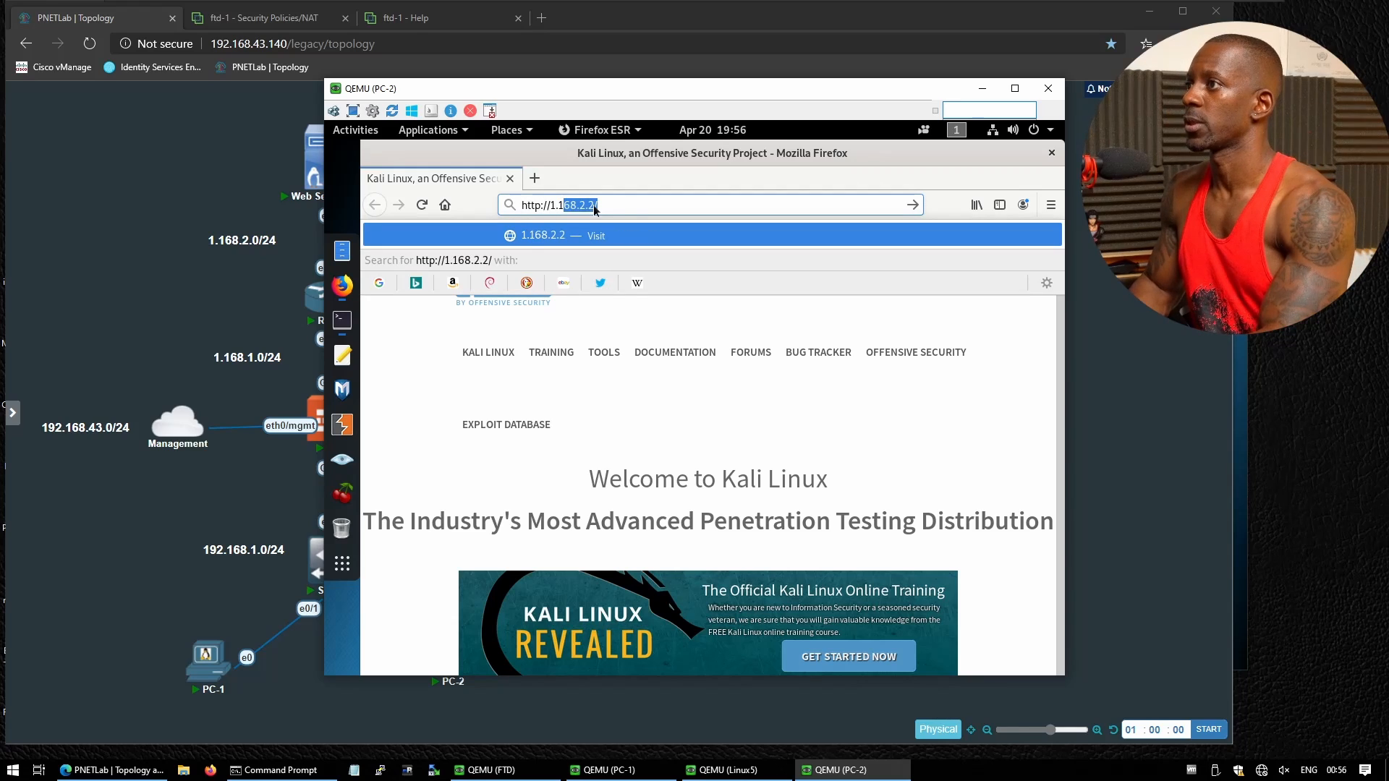
key(Return)
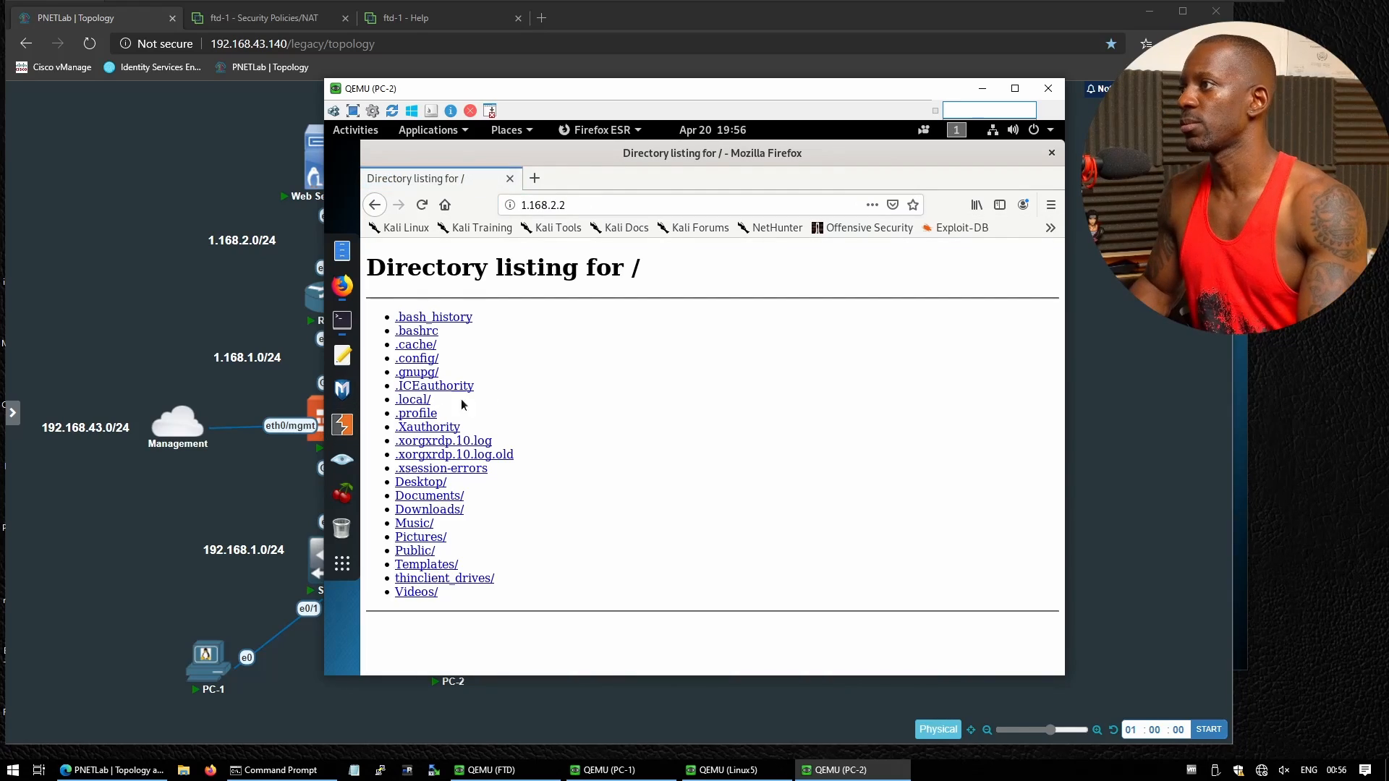
click(697, 763)
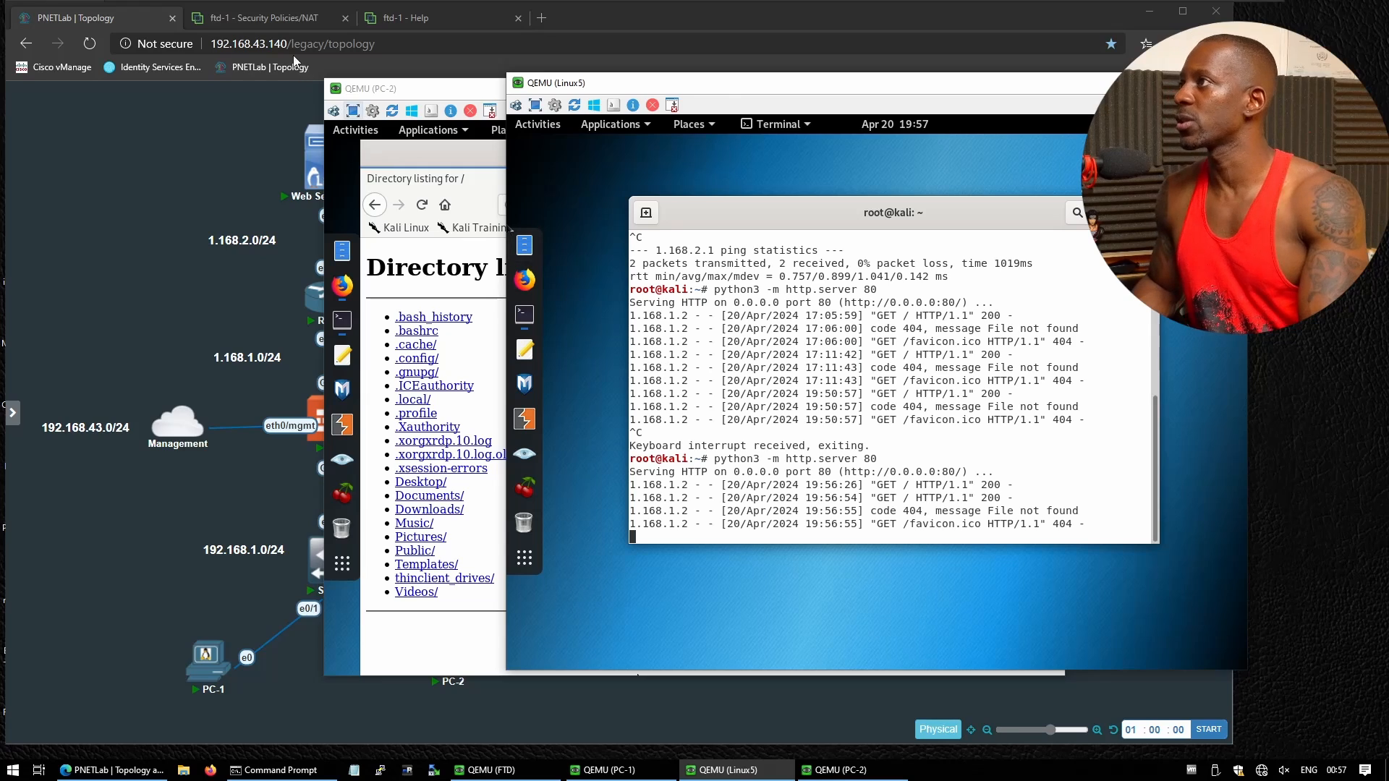
click(254, 20)
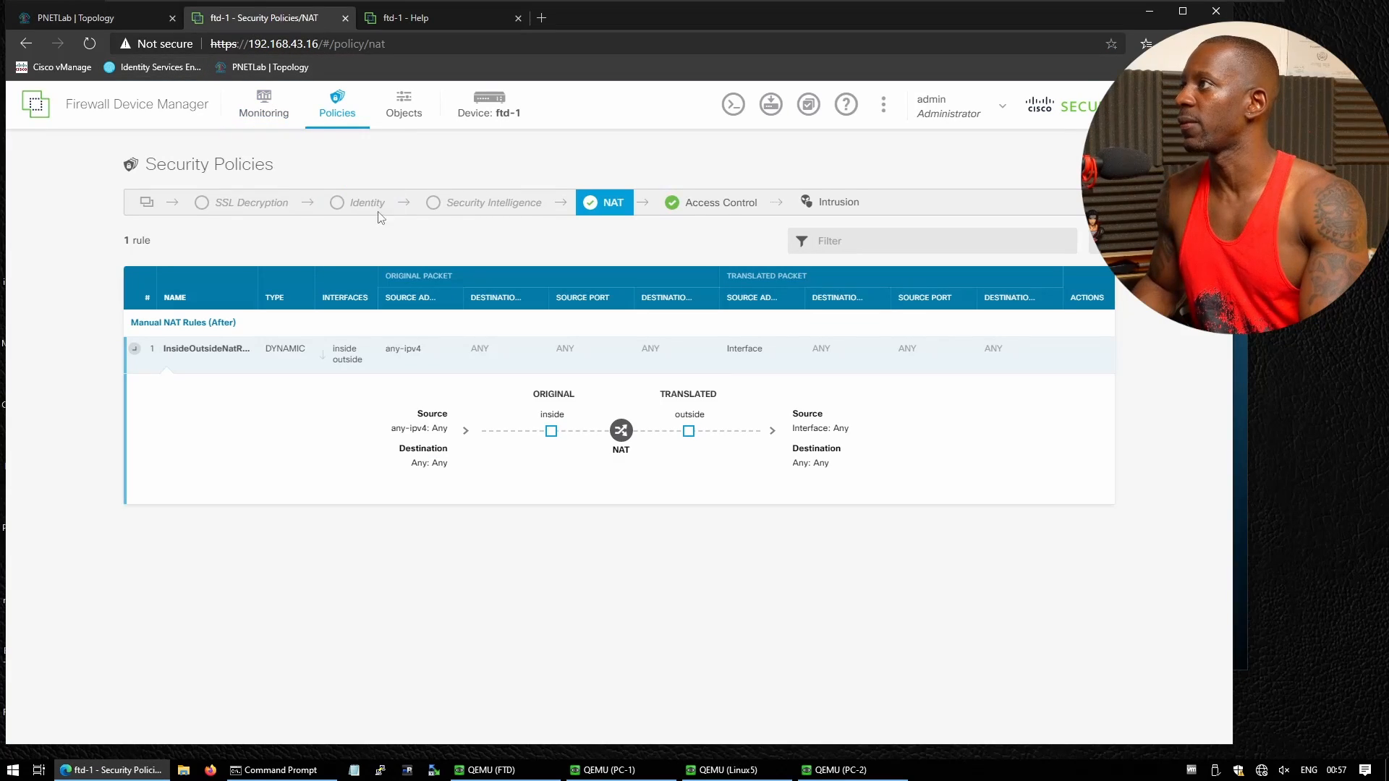
Open the Network Overview monitoring report and drill into destination 1.168.2.2
click(267, 110)
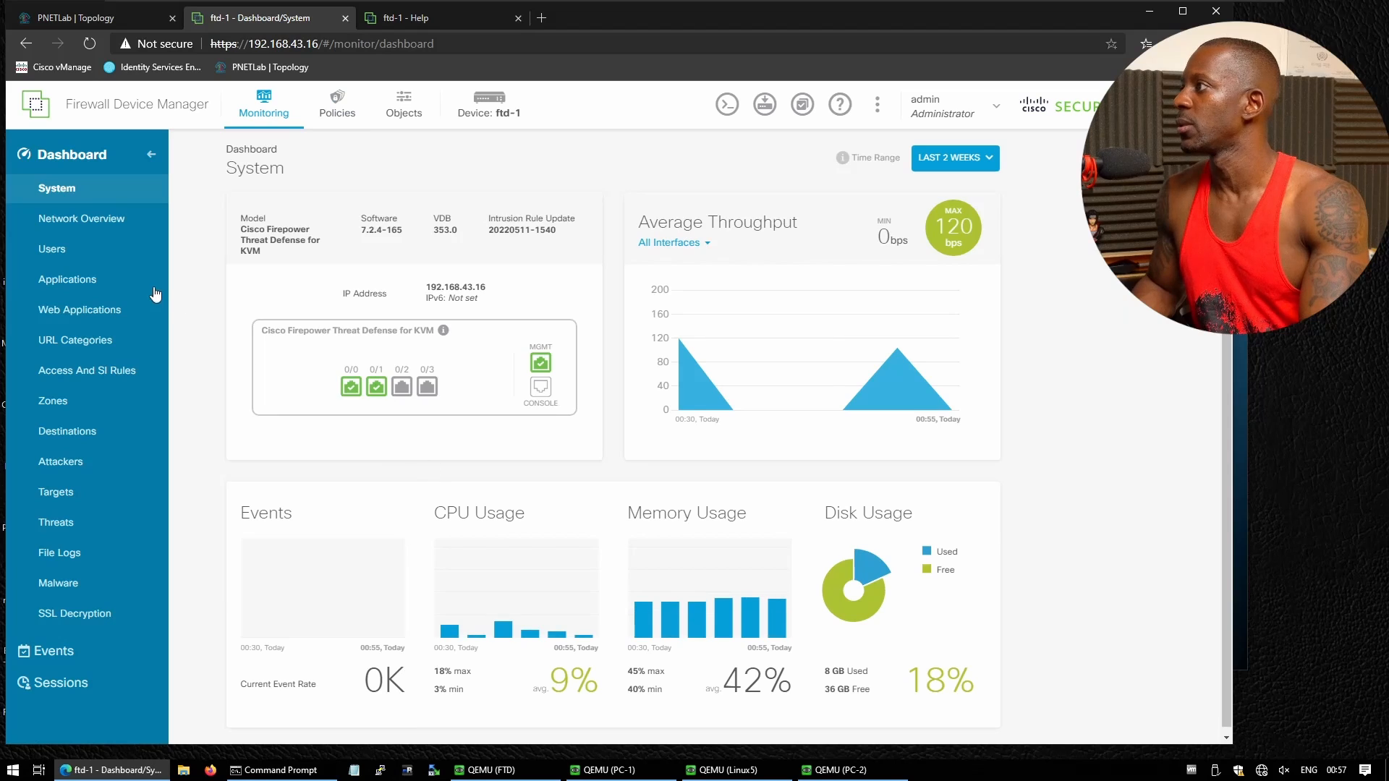
click(97, 220)
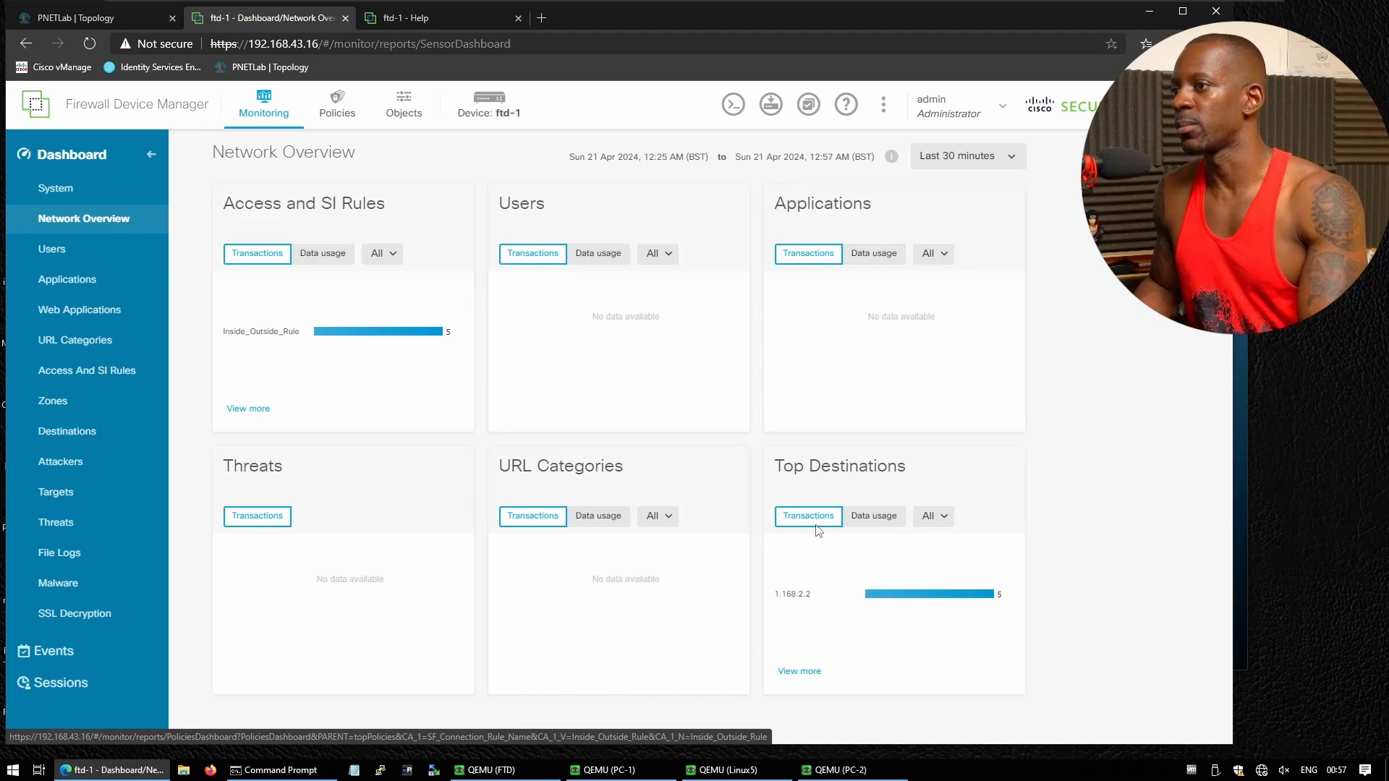
click(807, 601)
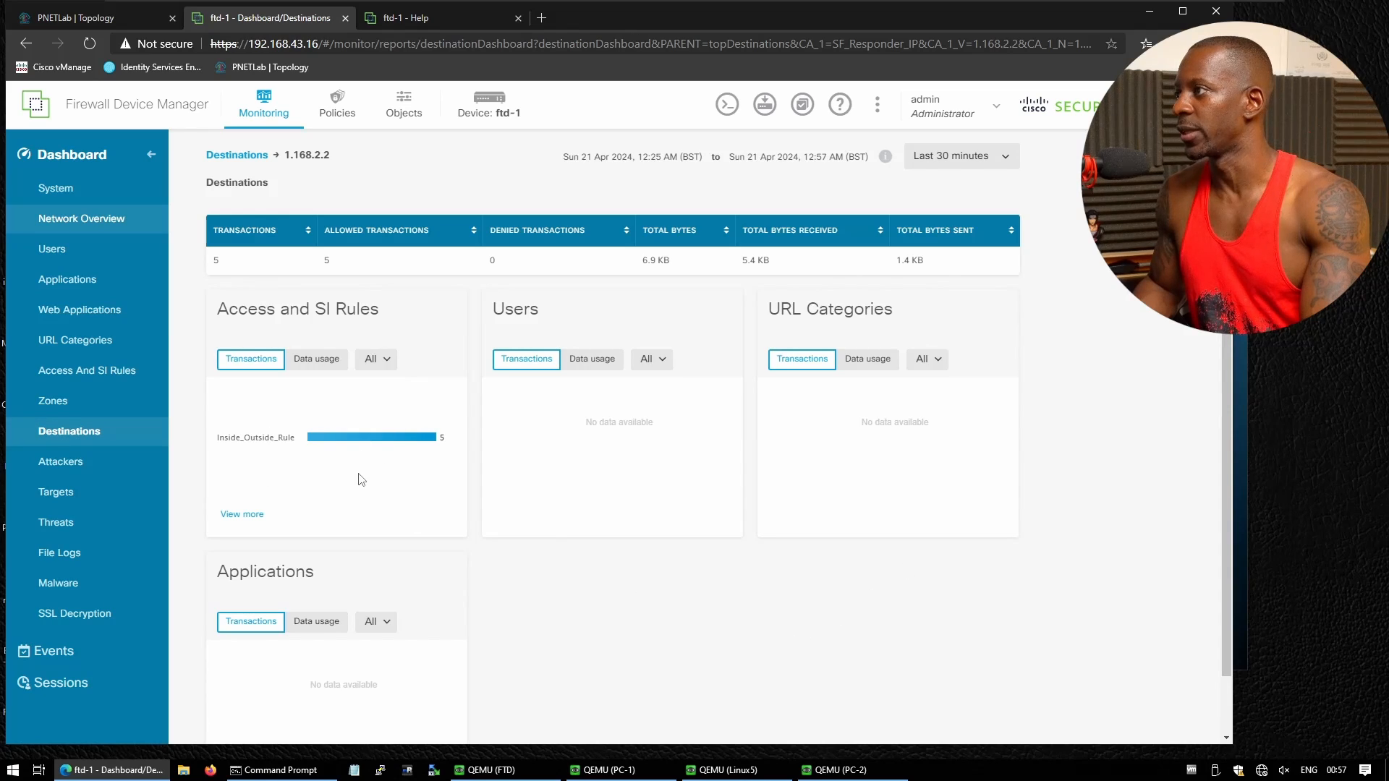
scroll(279, 492, down, 1)
scroll(337, 497, up, 1)
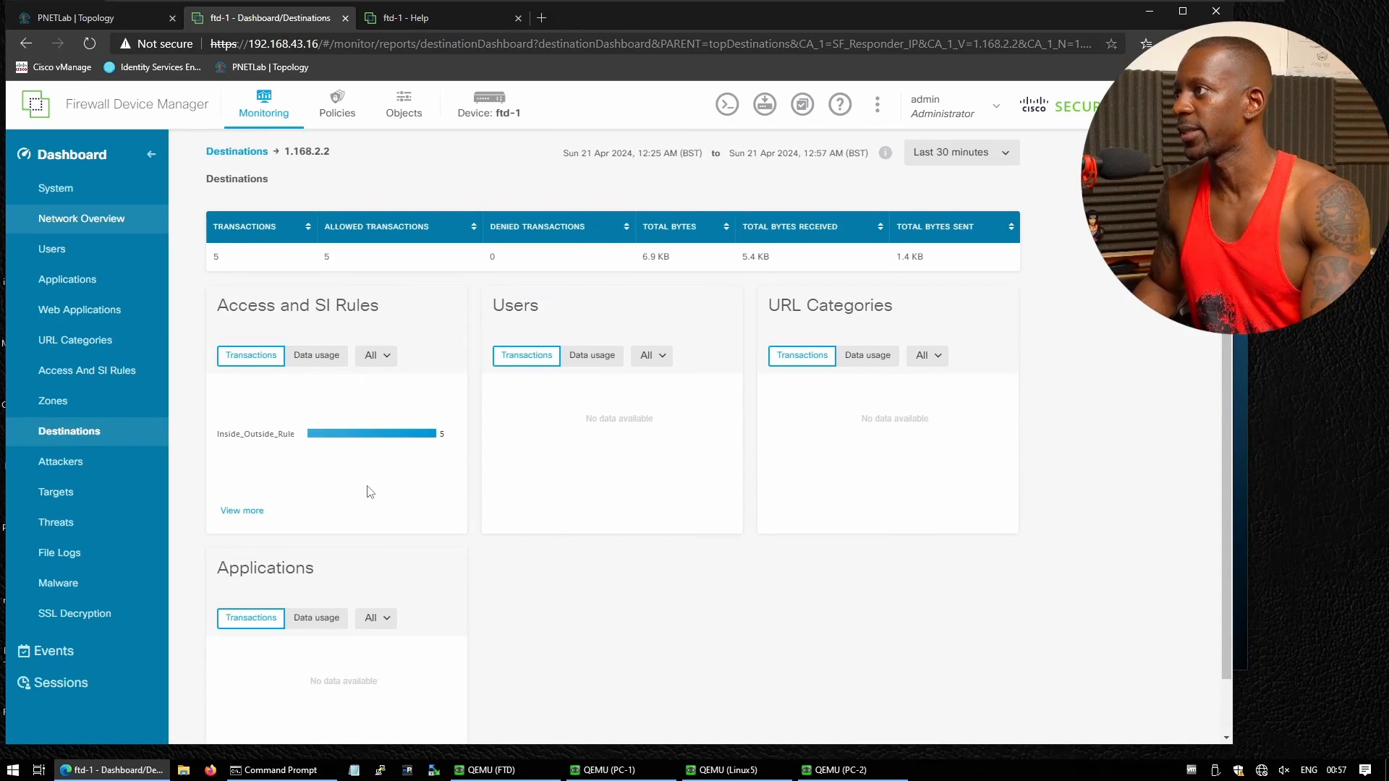